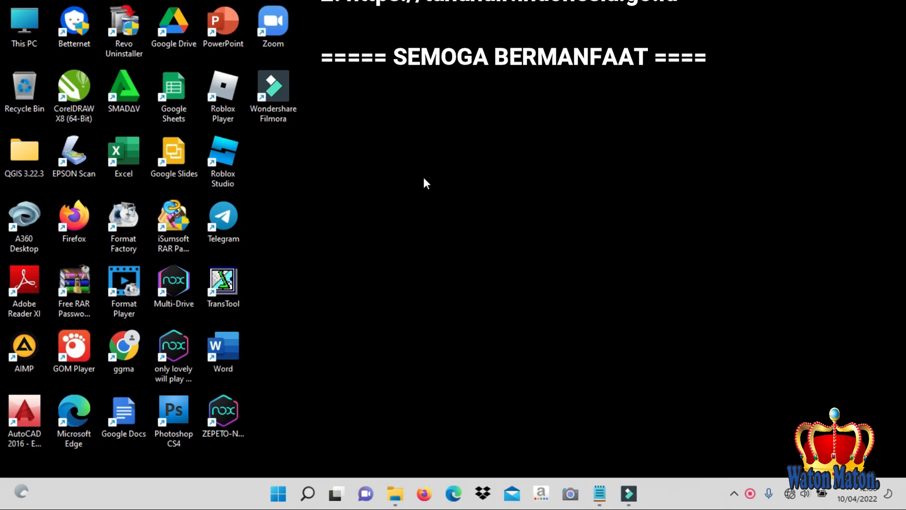
Step: Bring up the "latihan membuat peta" folder and check the shapefiles "wilayah se indonesia" and "jalan se indonesia"
mouse_move(392, 499)
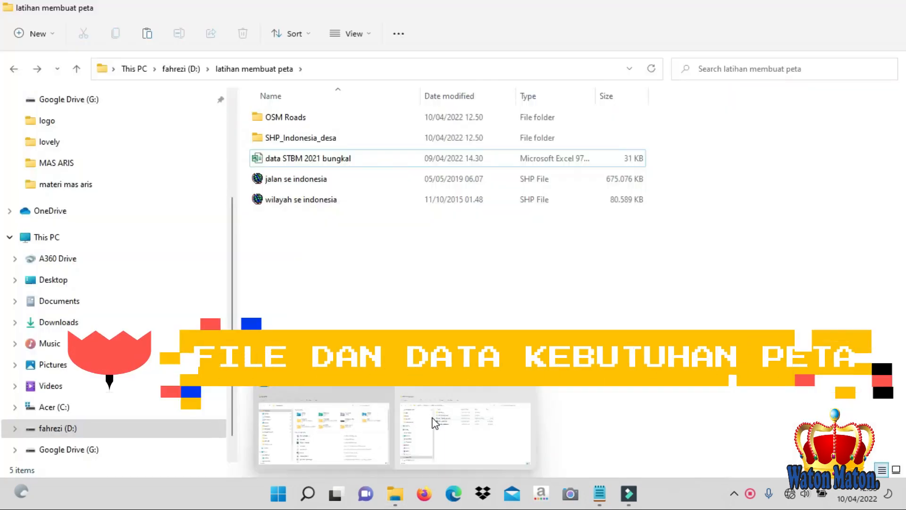
click(428, 419)
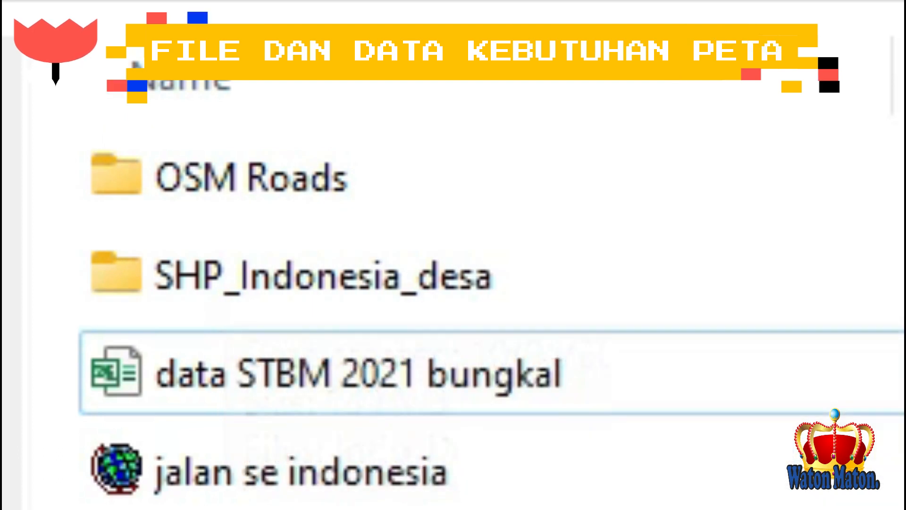
click(146, 404)
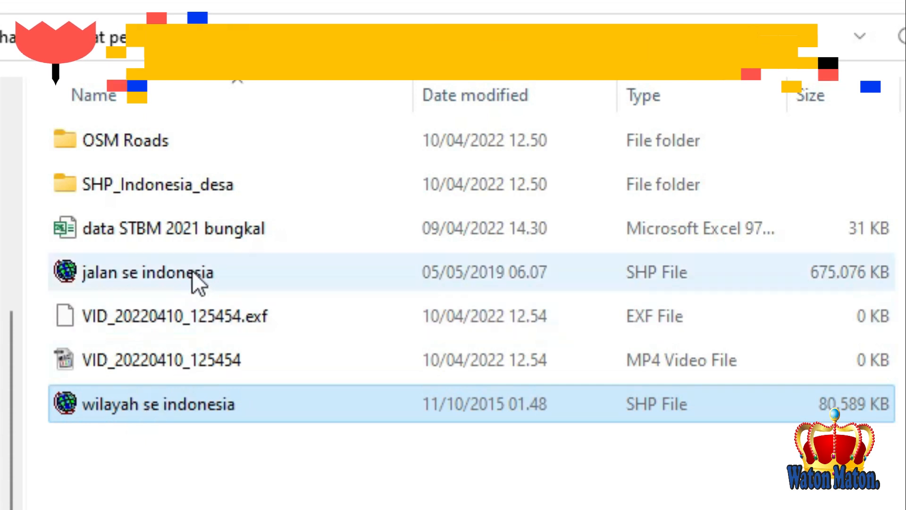
mouse_move(193, 267)
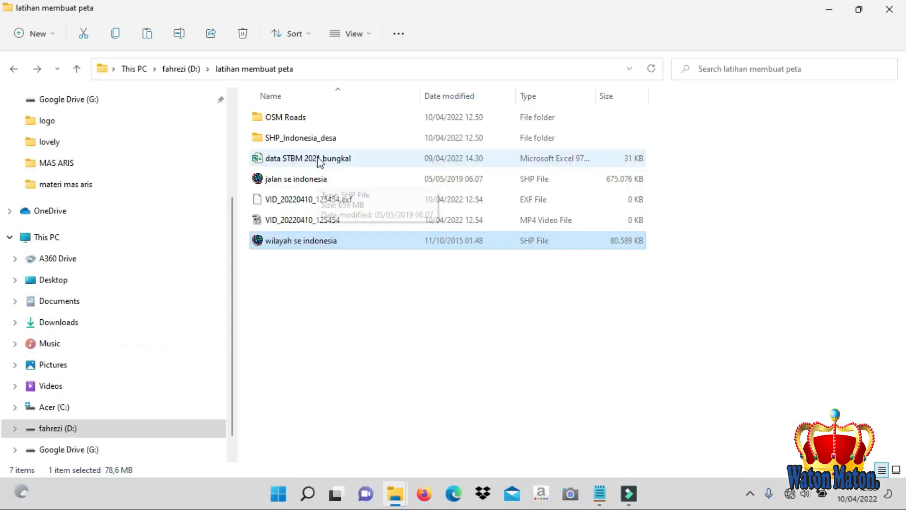
Step: Open the "data STBM 2021 bungkal" workbook from the "latihan membuat peta" folder and enable editing
double_click(320, 160)
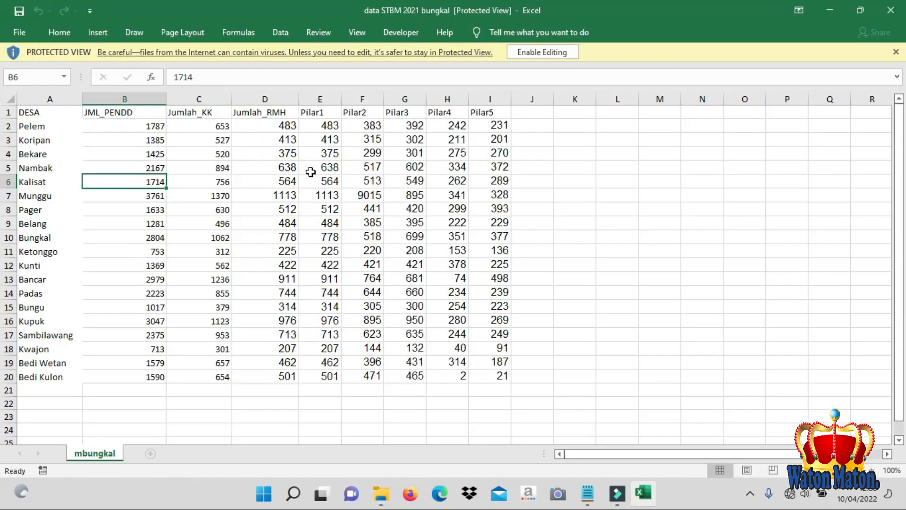
click(216, 140)
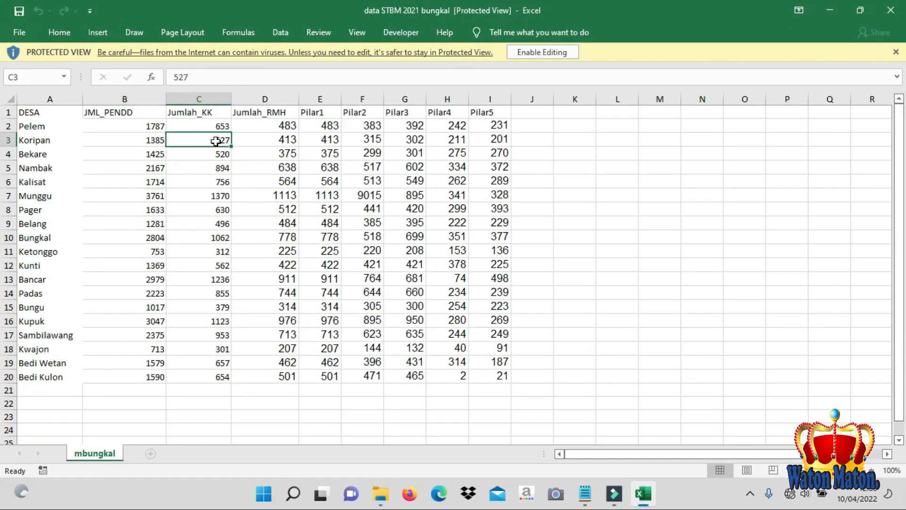
click(522, 53)
click(245, 181)
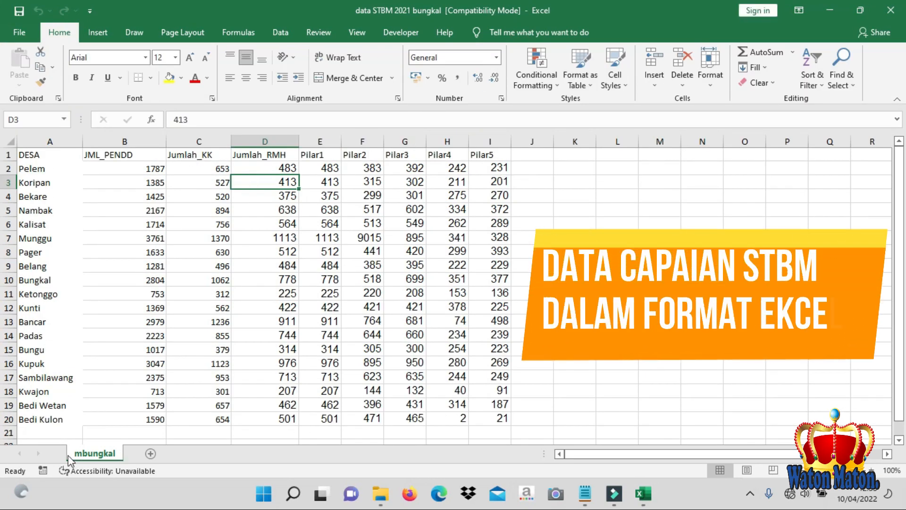
Step: Review the column headings in row 1 and the village names in A2:A20 of the mbungkal sheet
drag(46, 157, 519, 154)
drag(35, 169, 37, 419)
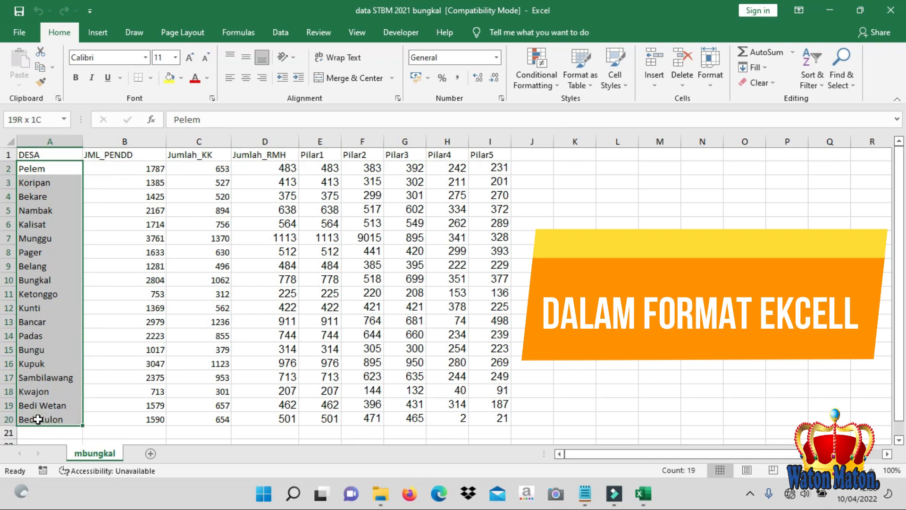
click(324, 251)
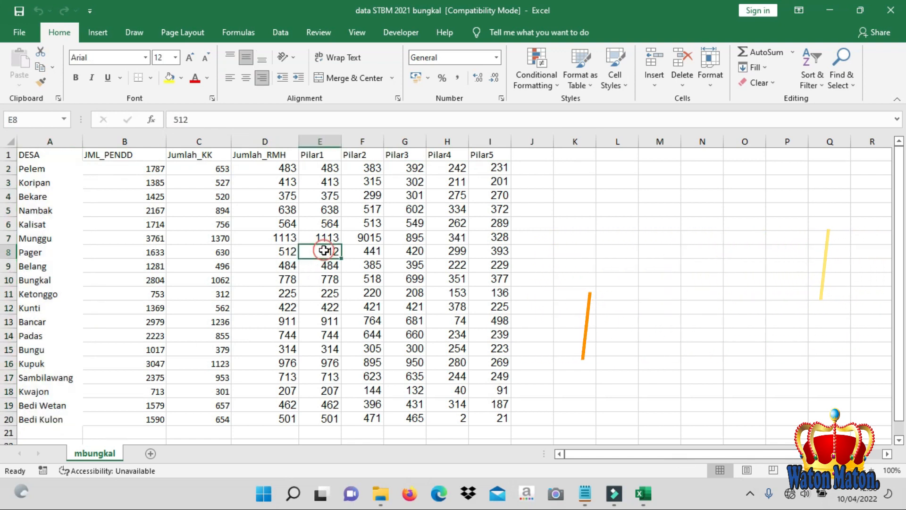
Step: Save the workbook as "data STBM 2021 bungkal" in Excel 97-2003 Workbook format in "latihan membuat peta", replacing the existing file
click(19, 32)
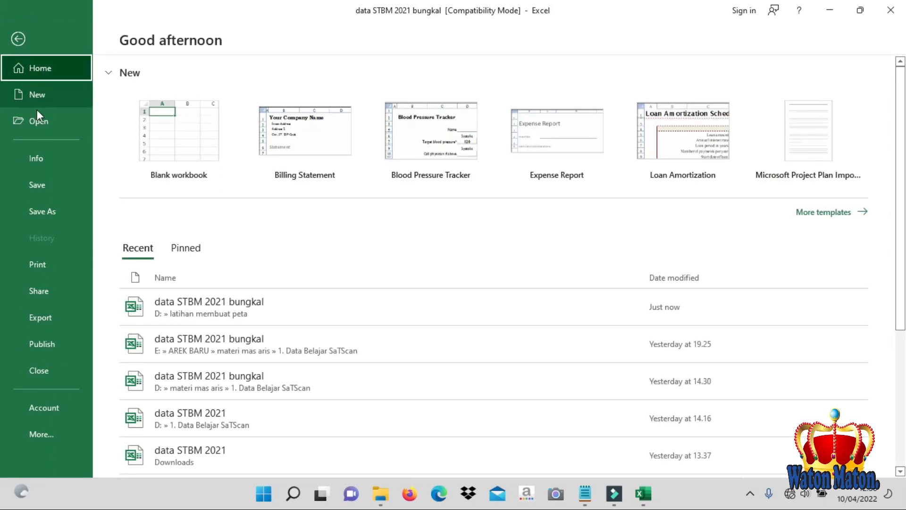
click(41, 202)
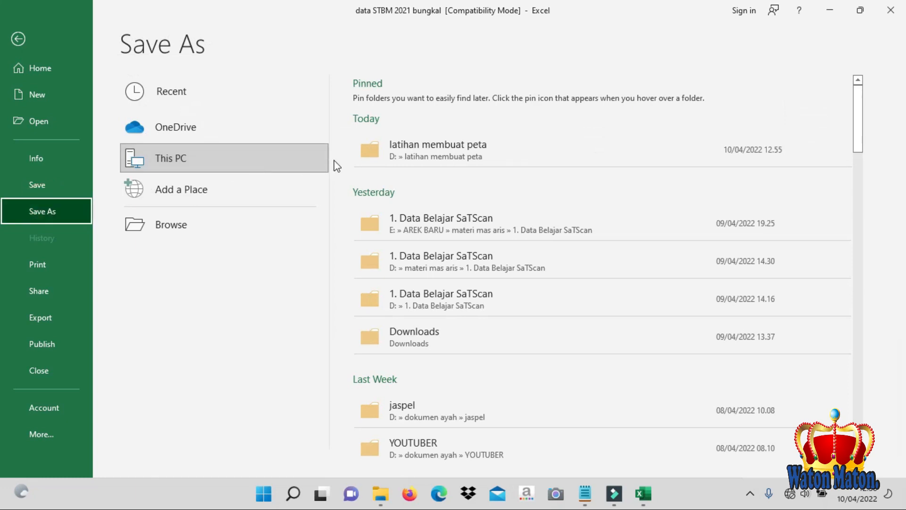
click(414, 146)
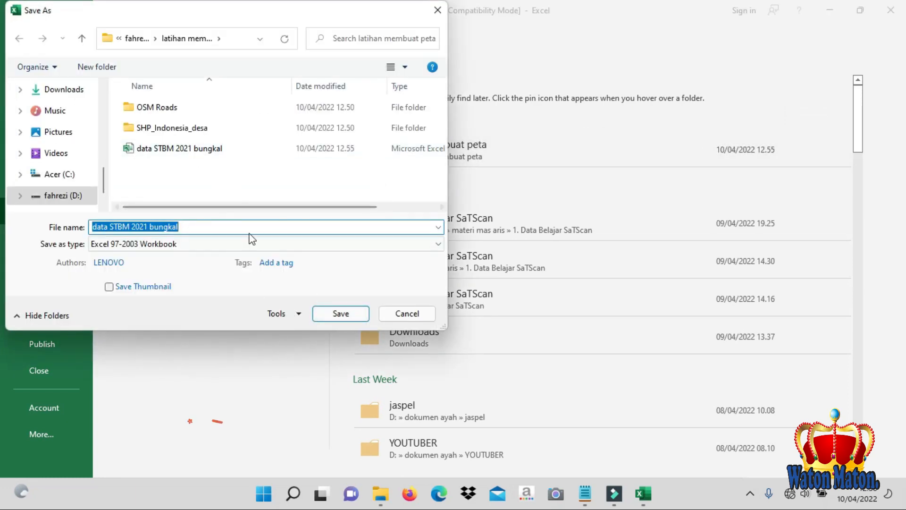
click(327, 312)
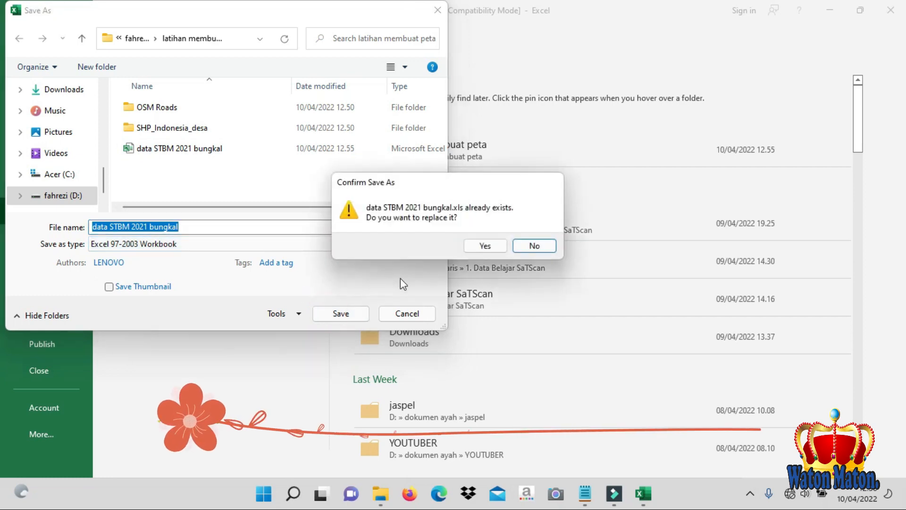
click(480, 243)
click(491, 223)
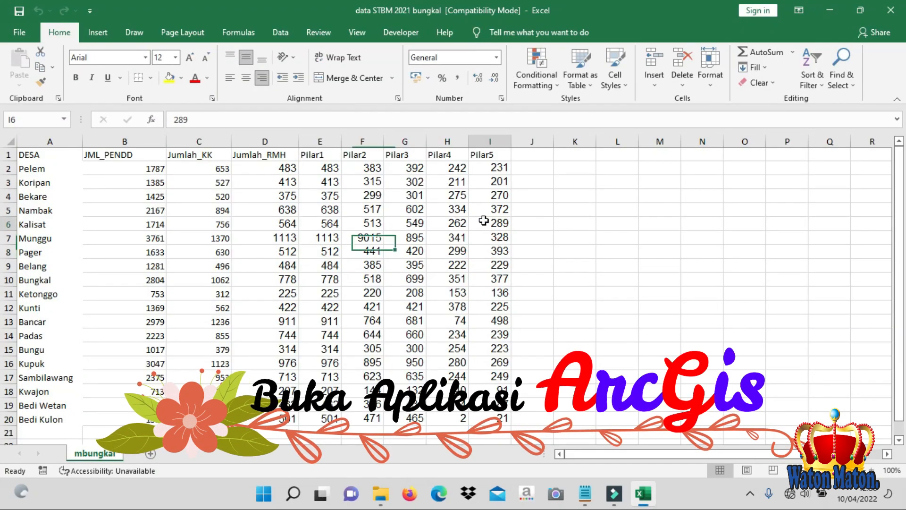
Step: Launch ArcMap and start with a new empty map
click(263, 493)
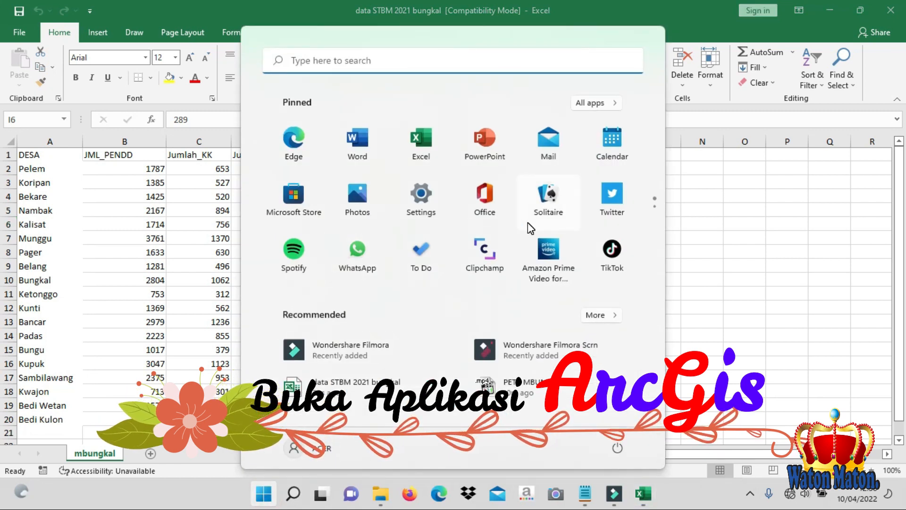
scroll(530, 227, down, 1)
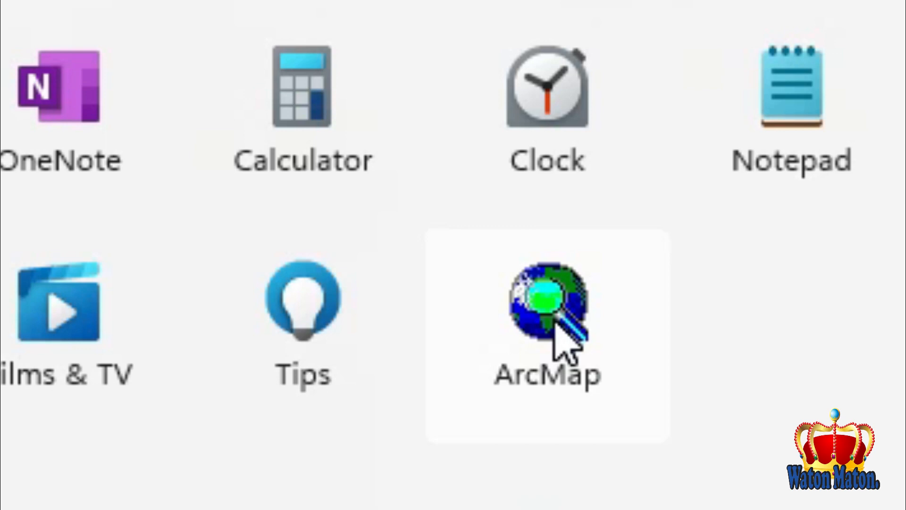
click(556, 326)
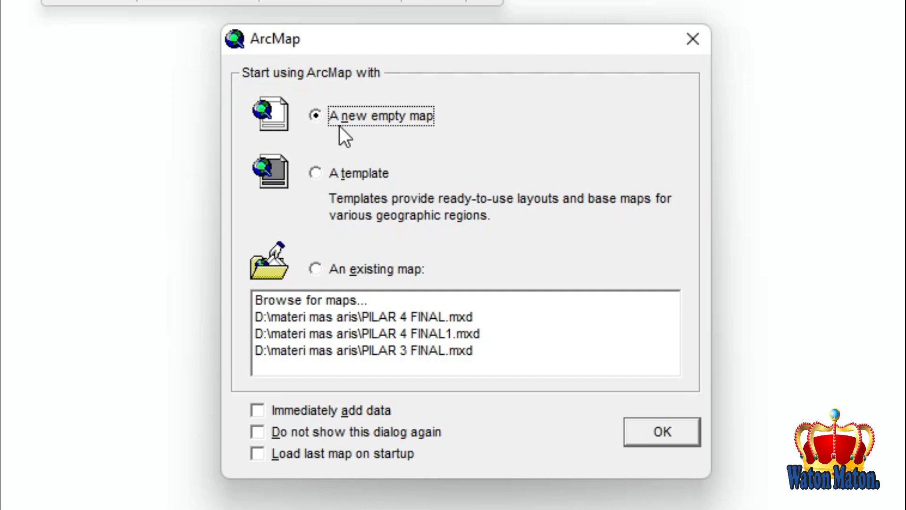
click(662, 433)
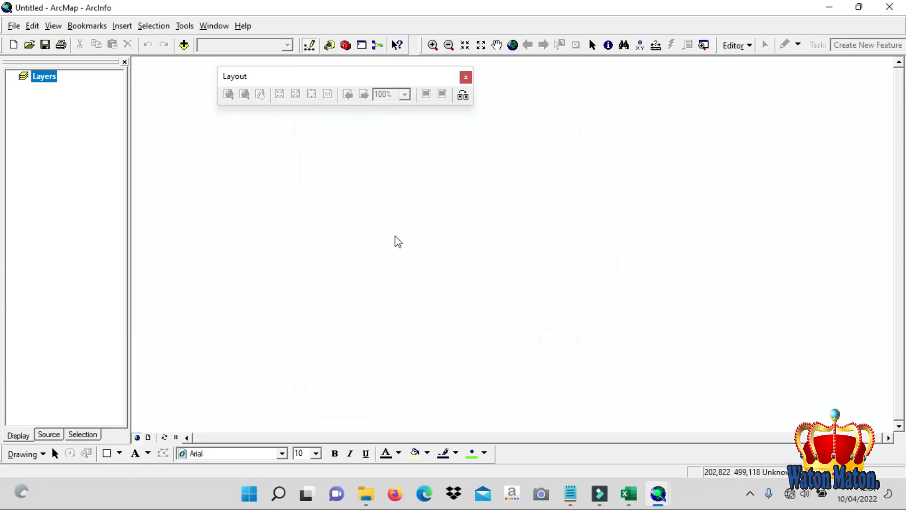
Step: Close the floating Layout toolbar, and show ArcToolbox docked beneath the layer list with enough height to see its tools
click(466, 77)
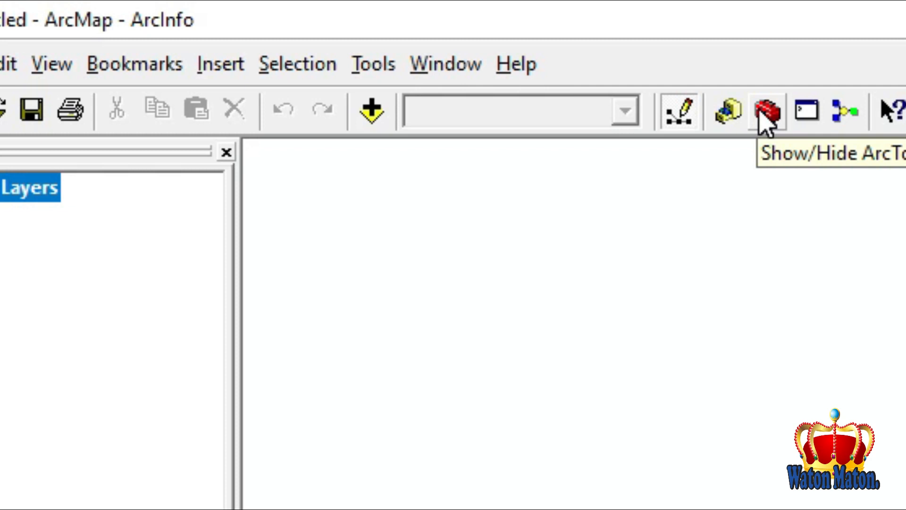
click(760, 111)
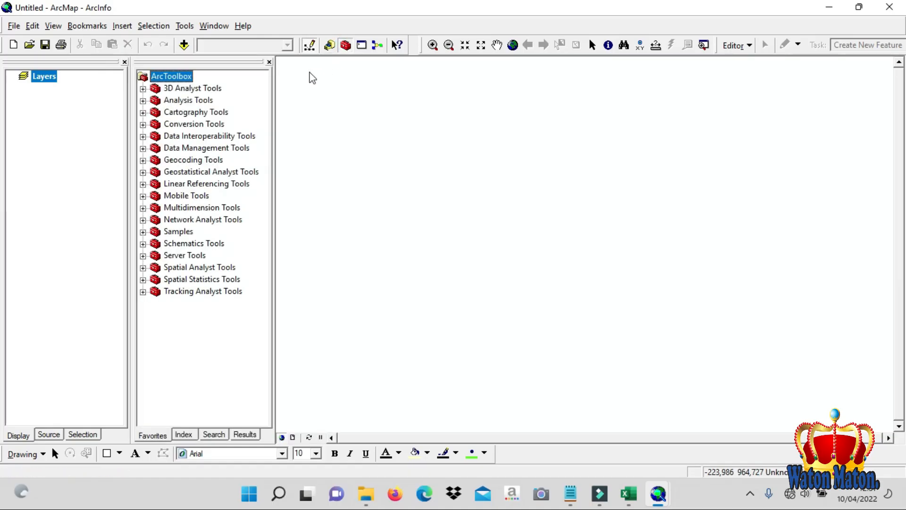
drag(238, 60, 113, 186)
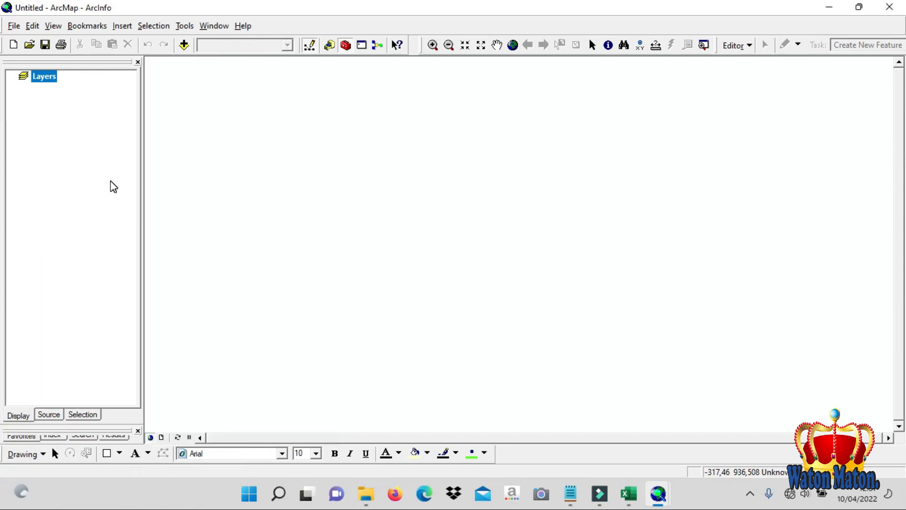
drag(114, 421, 128, 203)
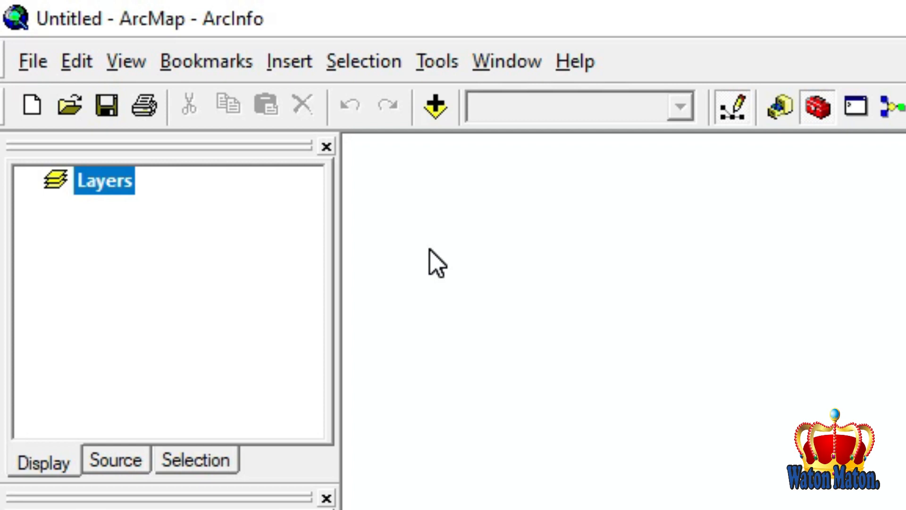
Step: Add Indo_Desa_region.shp from the SHP_Indonesia_desa folder inside "latihan membuat peta" on drive D to the map
click(435, 106)
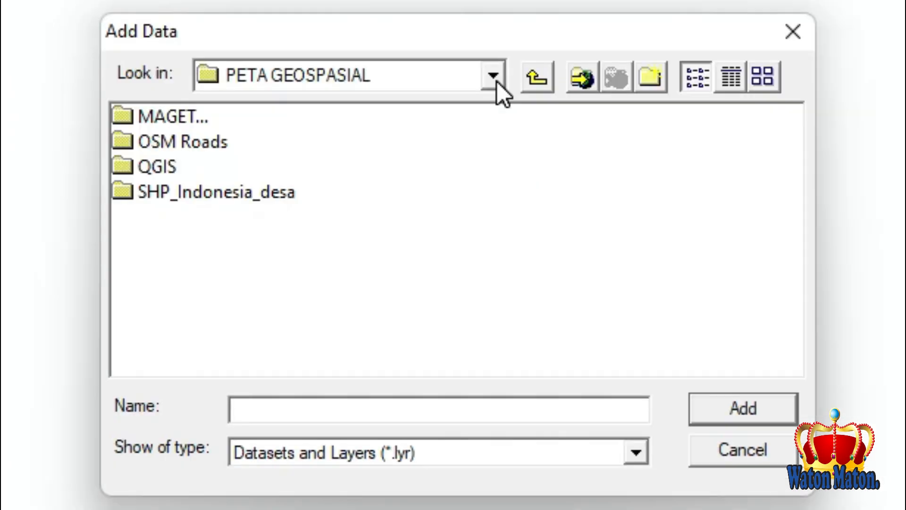
click(469, 158)
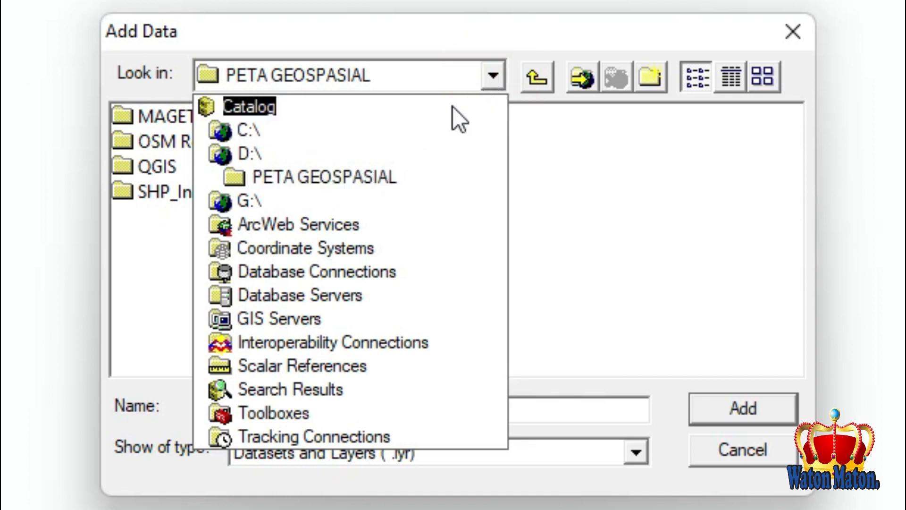
click(247, 154)
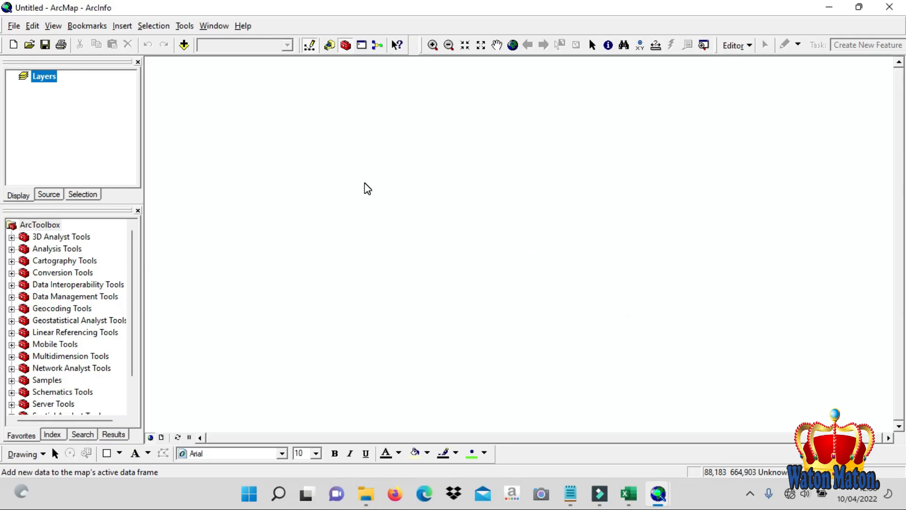
click(184, 44)
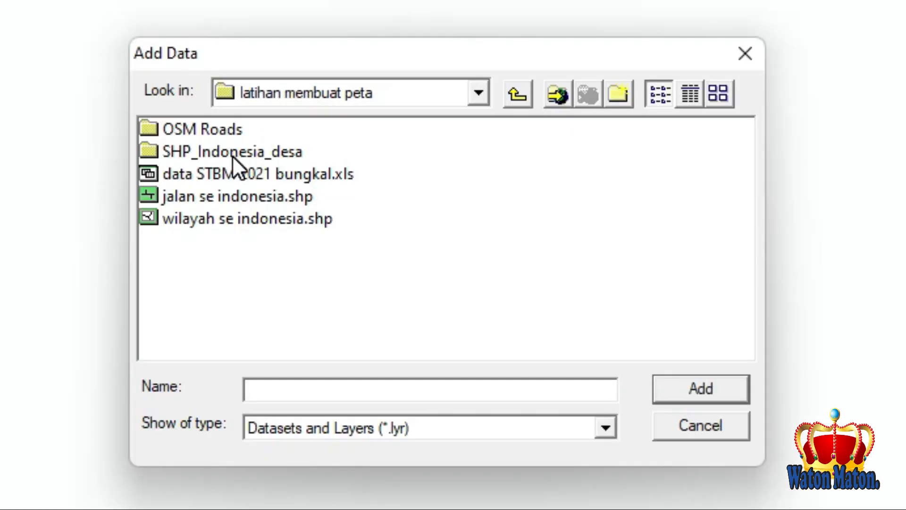
double_click(232, 153)
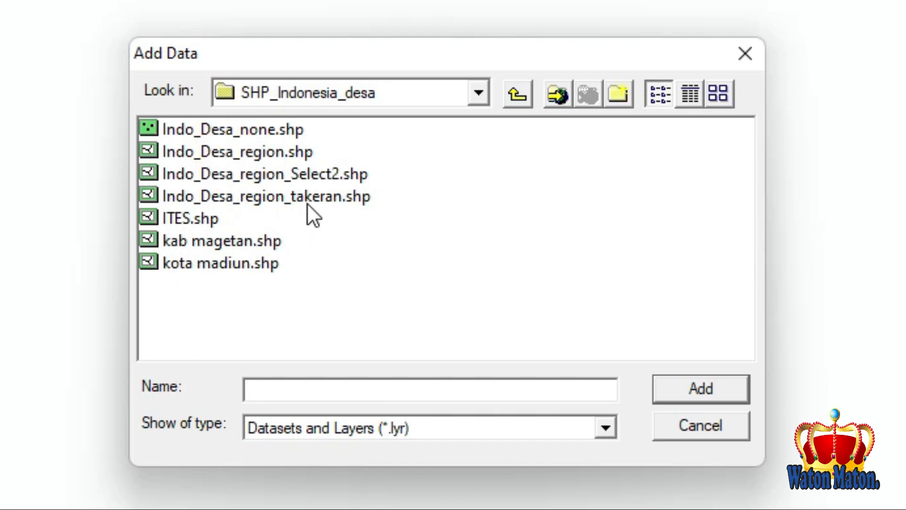
click(294, 151)
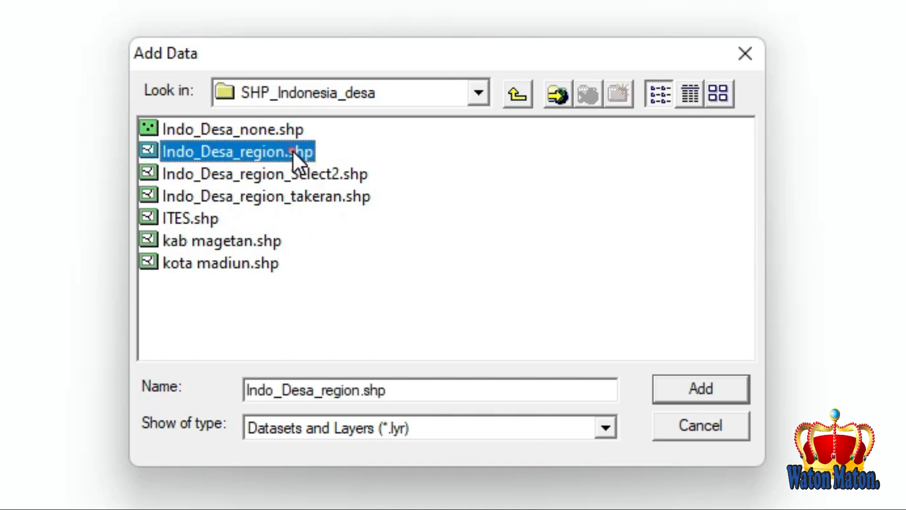
click(676, 386)
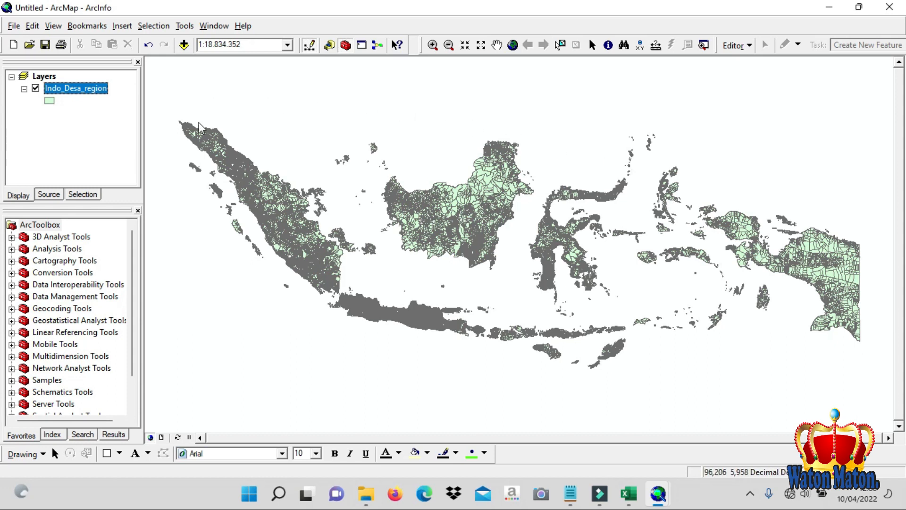
Step: Examine the village boundaries of the Indo_Desa_region layer at several map scales around Kalimantan and Sulawesi
scroll(450, 218, up, 1)
scroll(449, 218, up, 1)
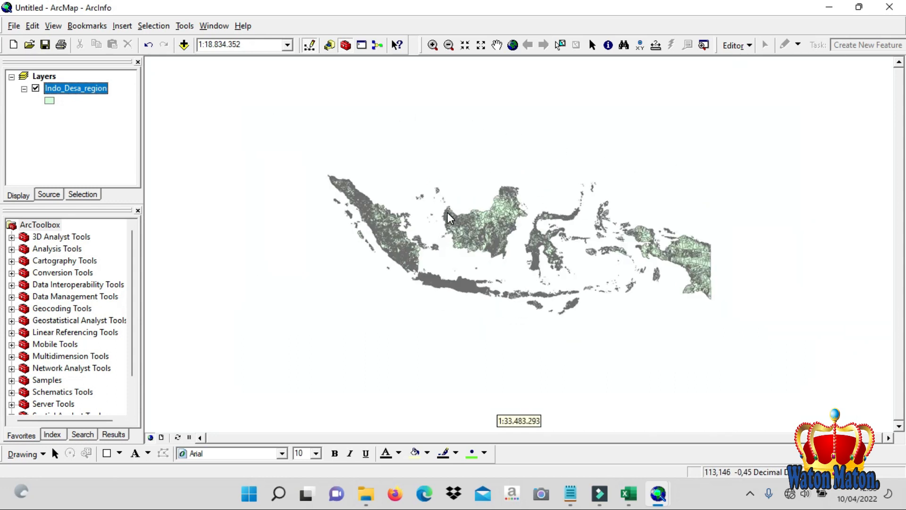
scroll(495, 221, down, 6)
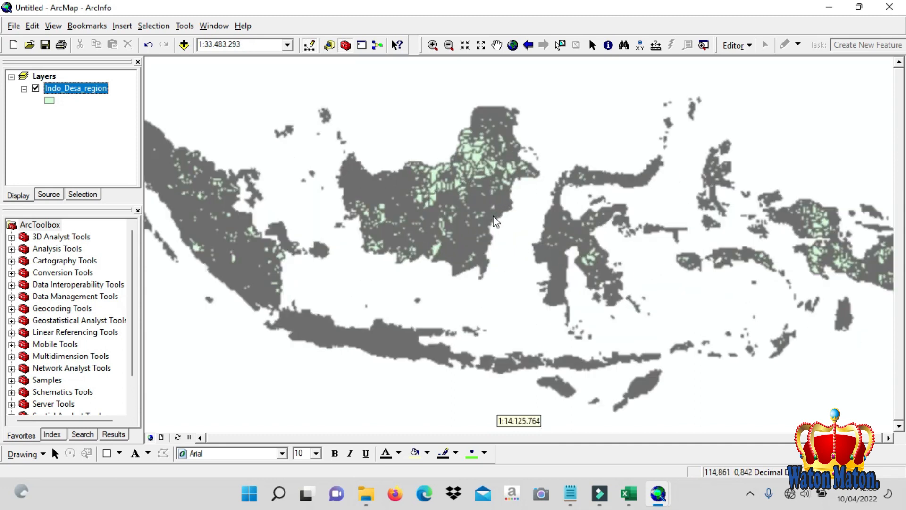
scroll(467, 203, down, 2)
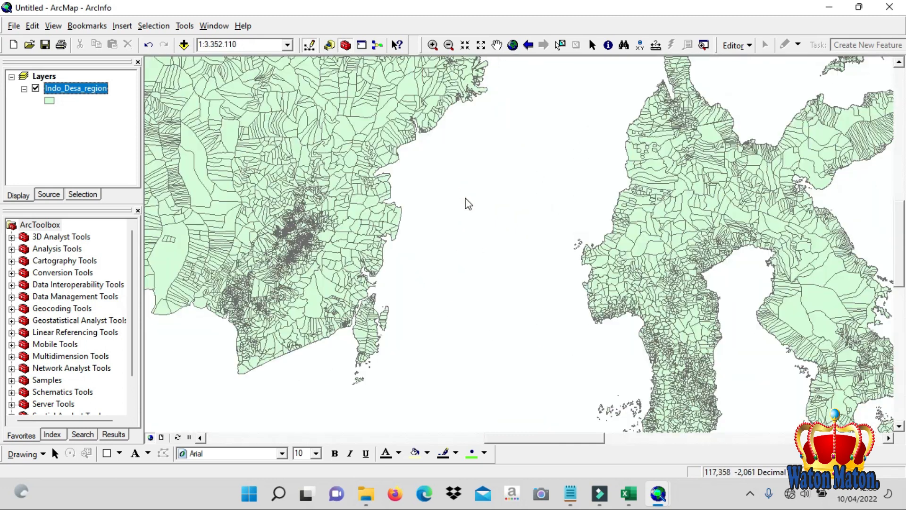
scroll(467, 203, up, 1)
scroll(597, 221, up, 3)
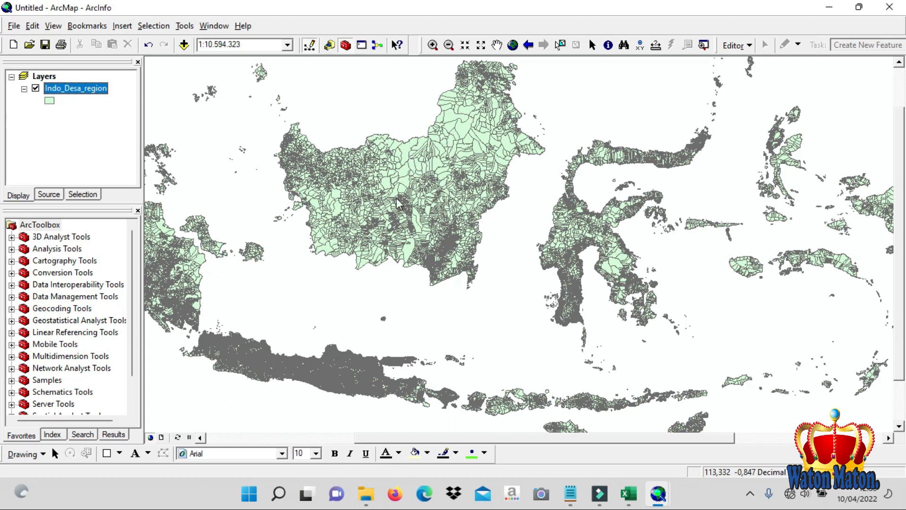
scroll(403, 215, up, 5)
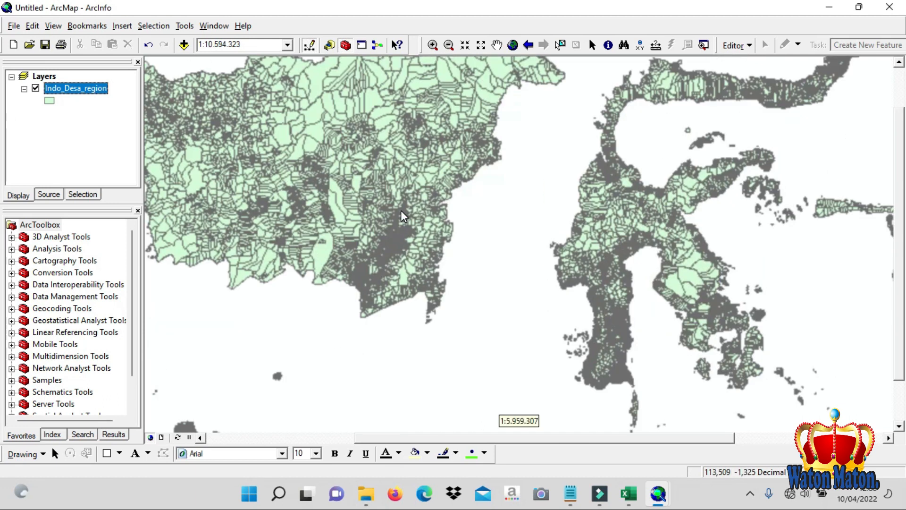
scroll(419, 191, down, 3)
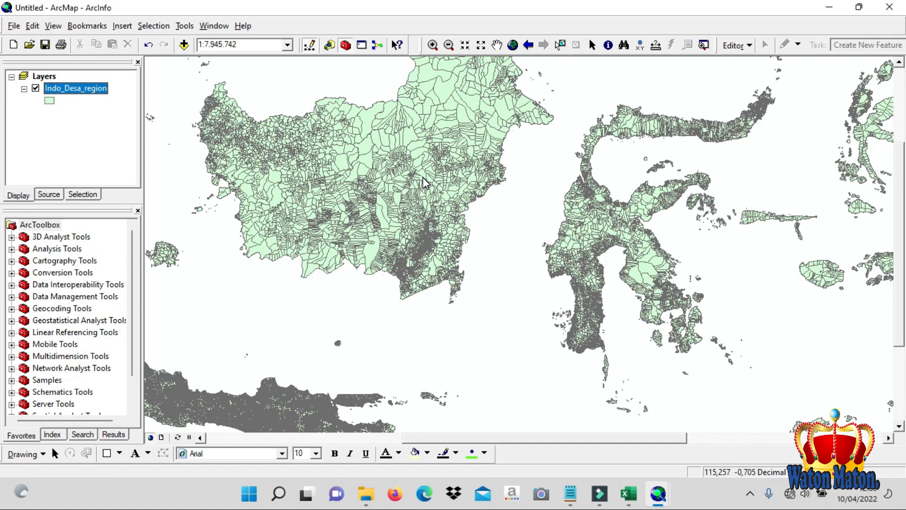
Step: Start the Select tool from the Extract toolset of Analysis Tools and use Indo_Desa_region as its input features
click(59, 284)
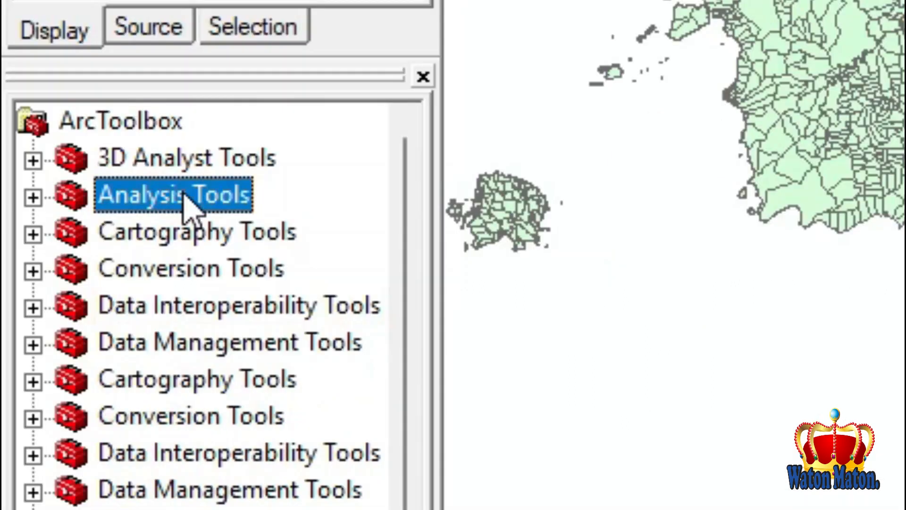
double_click(61, 248)
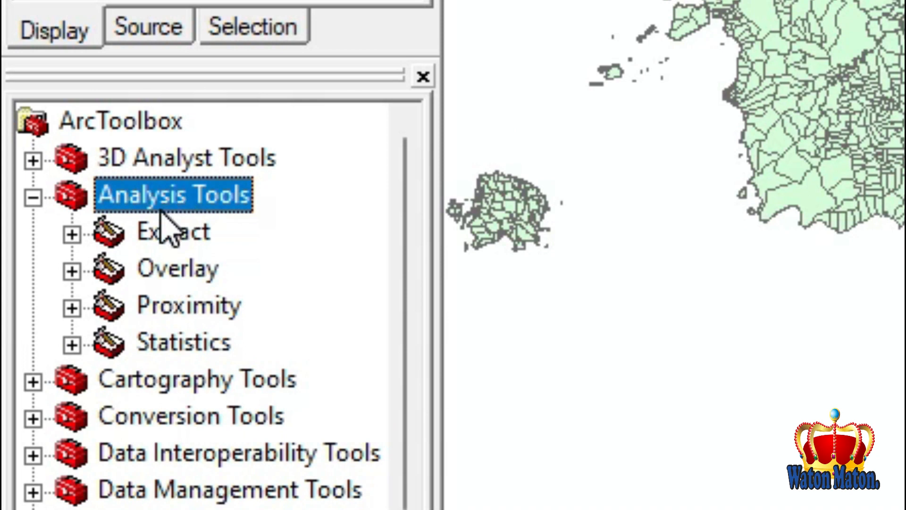
click(157, 240)
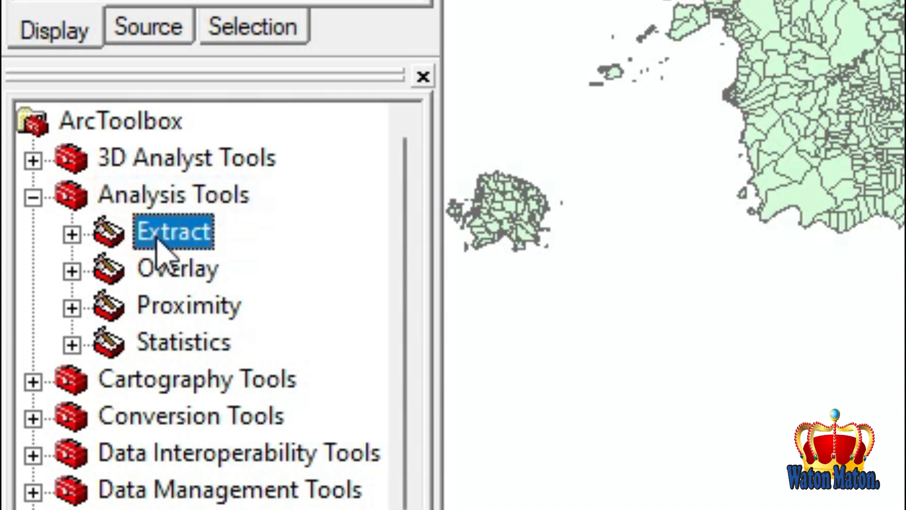
double_click(158, 239)
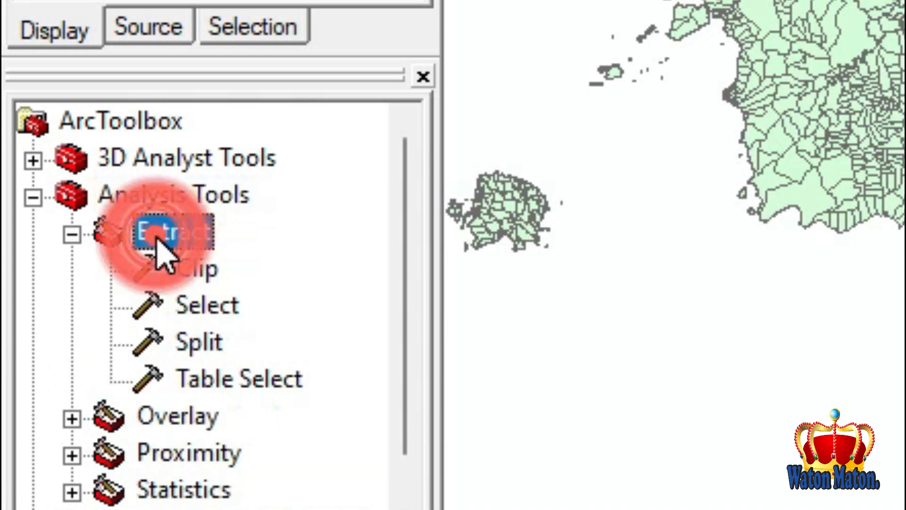
double_click(213, 305)
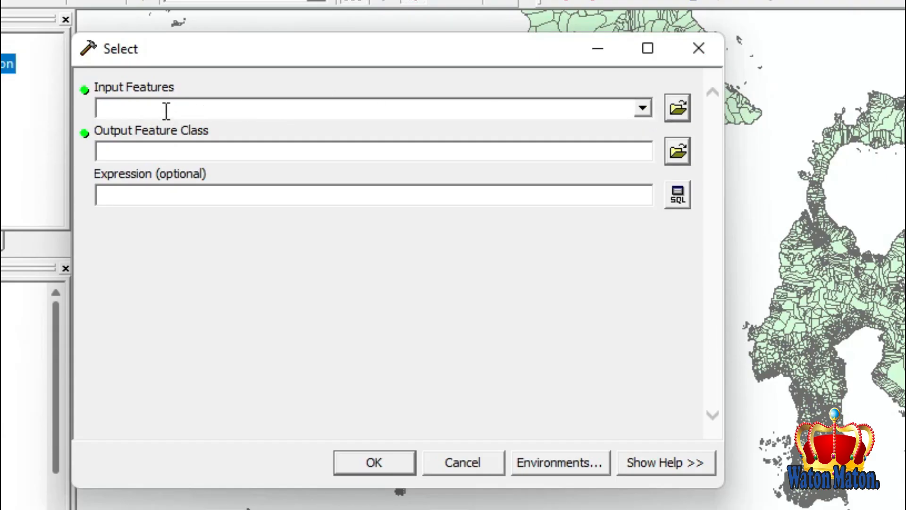
click(643, 107)
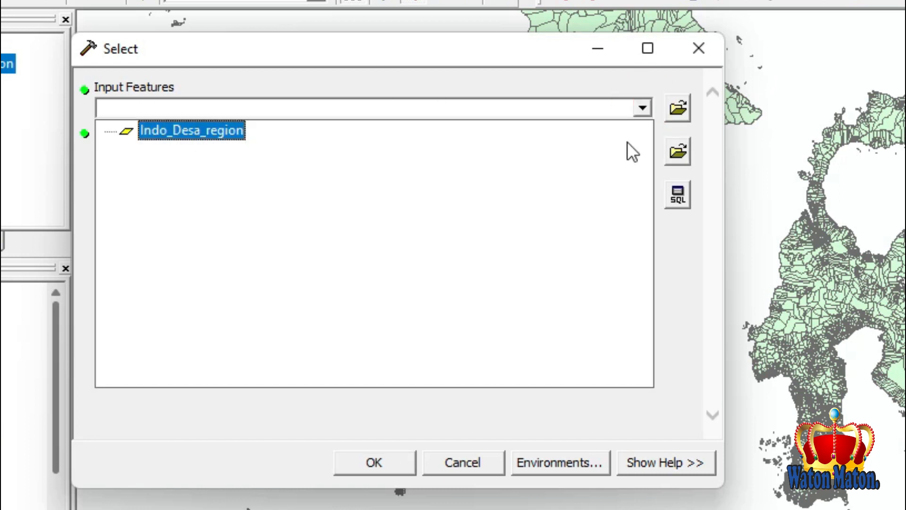
click(643, 107)
click(643, 107)
click(216, 129)
click(216, 129)
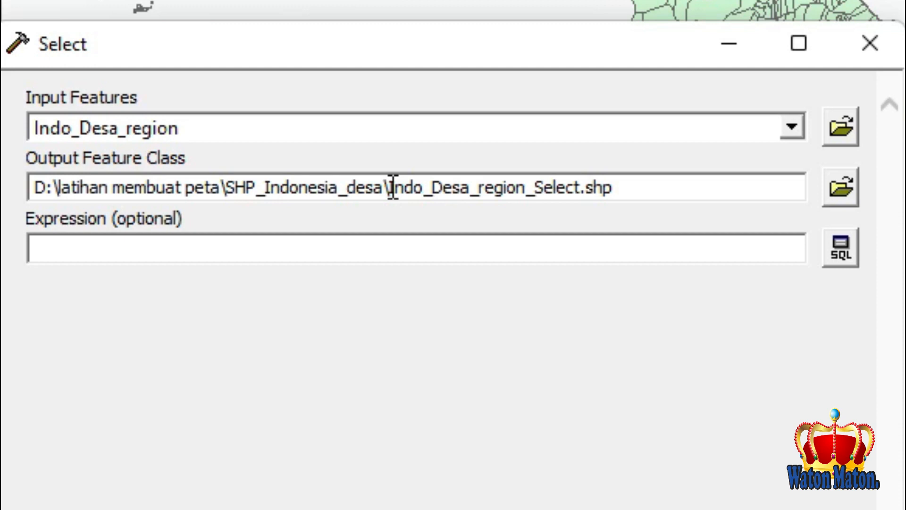
Step: Rename the output shapefile in the SHP_Indonesia_desa folder path as "peta kec bungkal"
drag(393, 188, 640, 190)
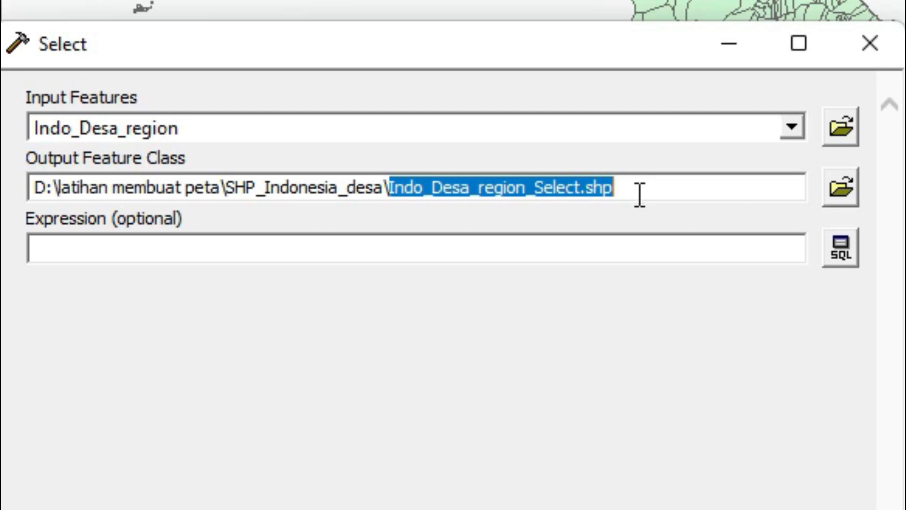
text(peta)
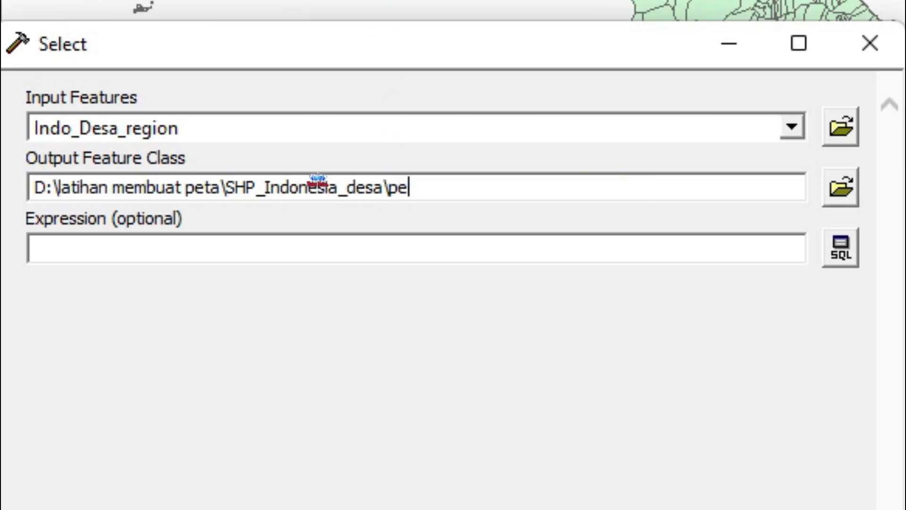
text( ke)
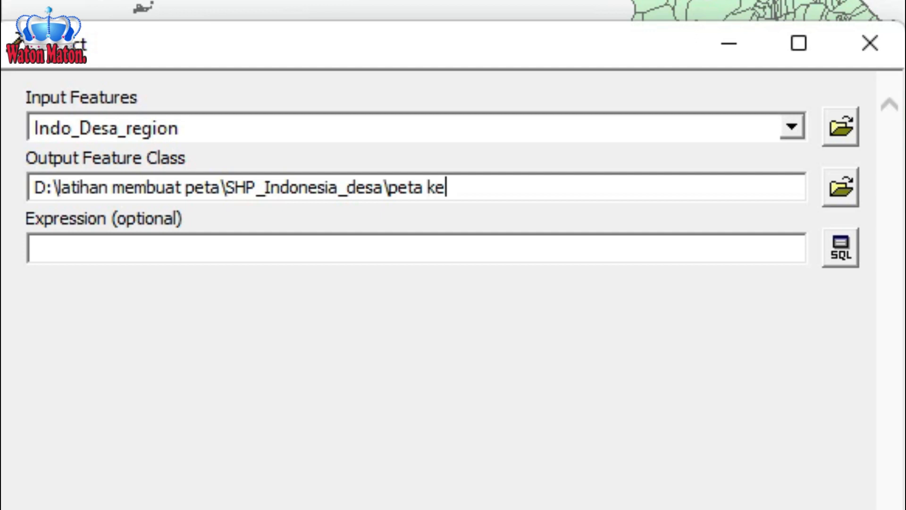
text(c bungkal)
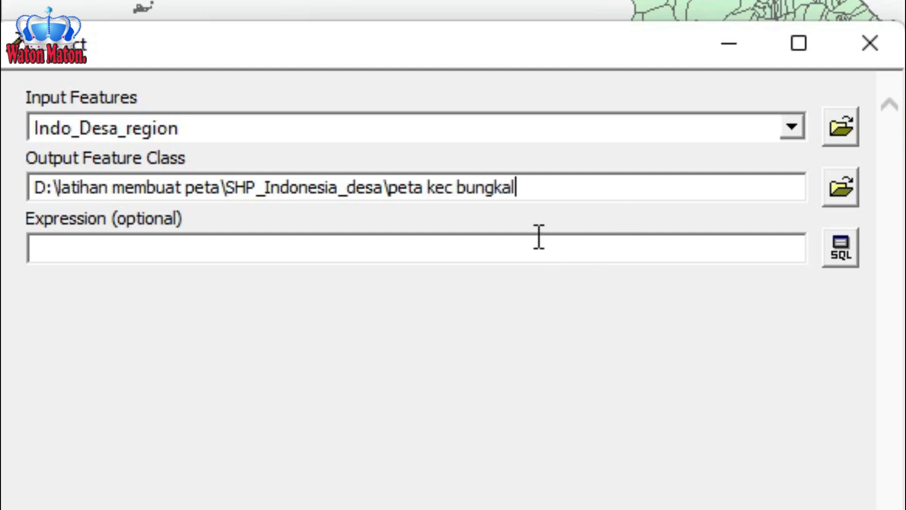
click(524, 242)
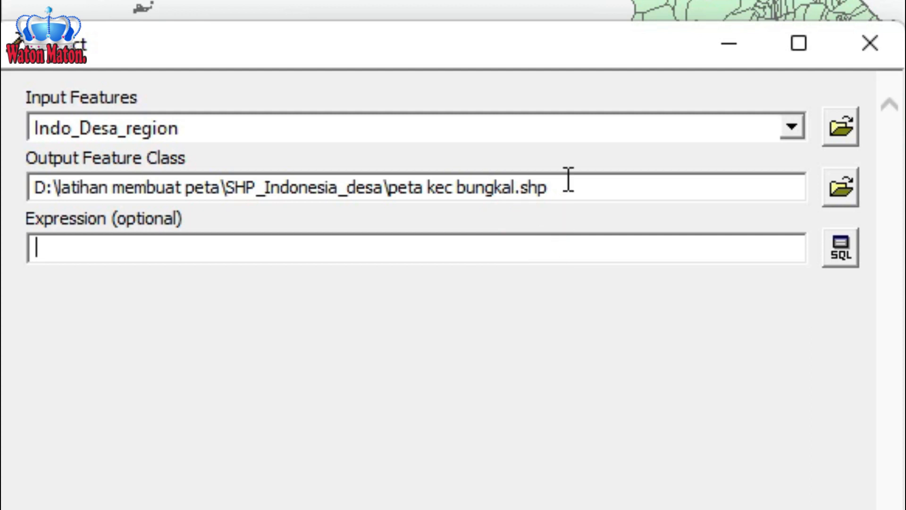
Step: Set the output feature class to "peta kec bungkal" in the YOUTUBER folder
click(842, 189)
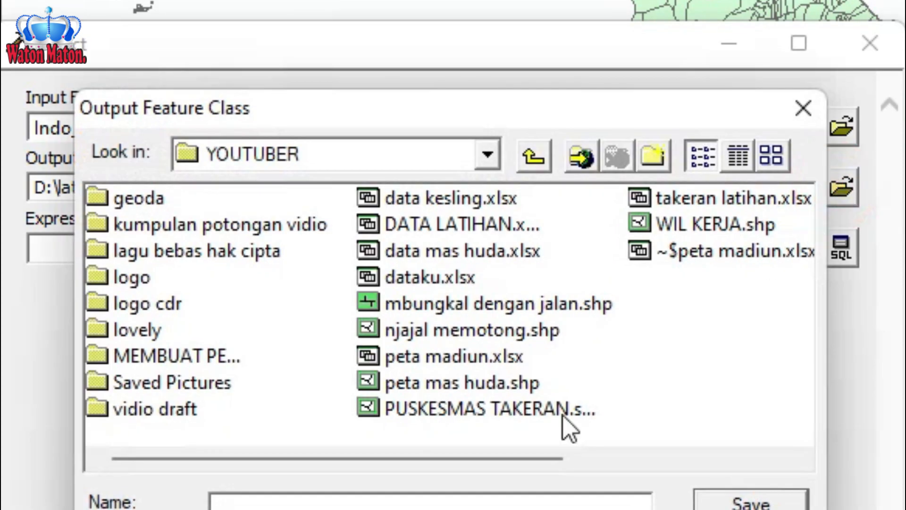
click(324, 497)
text(n)
text(eta kel)
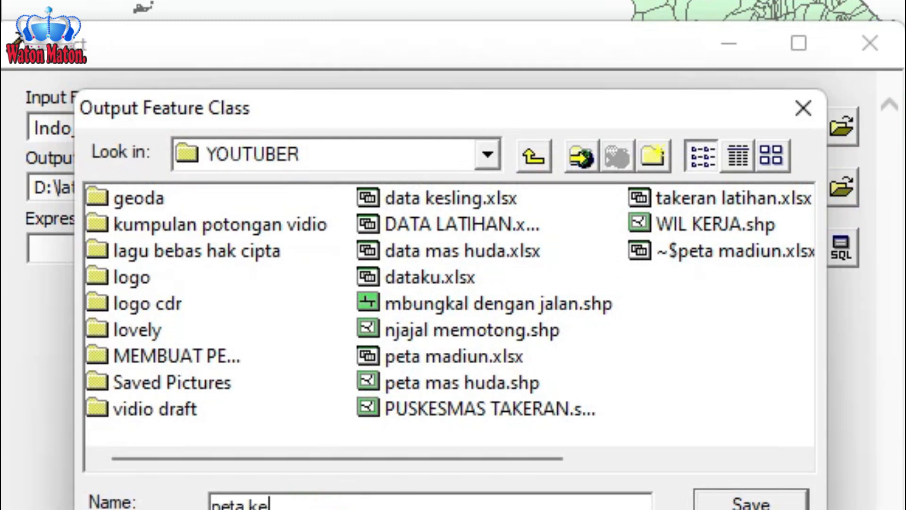
text( bungka)
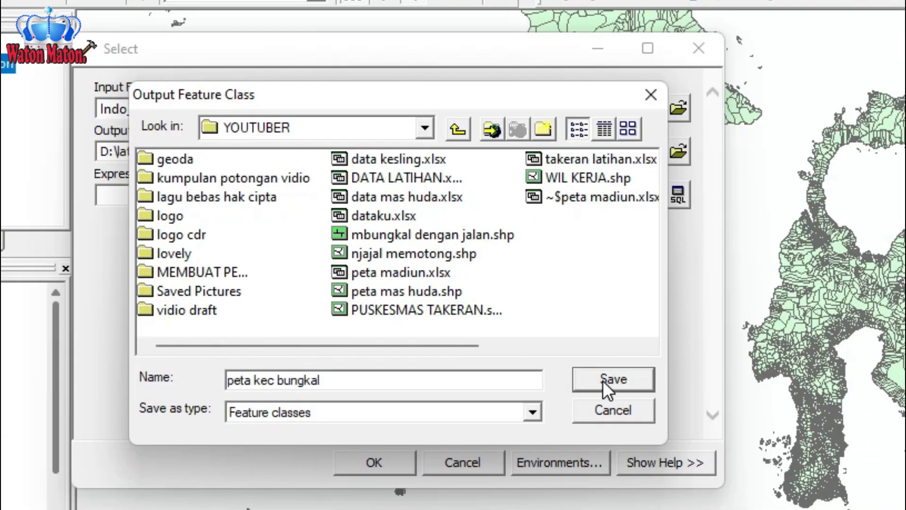
click(602, 381)
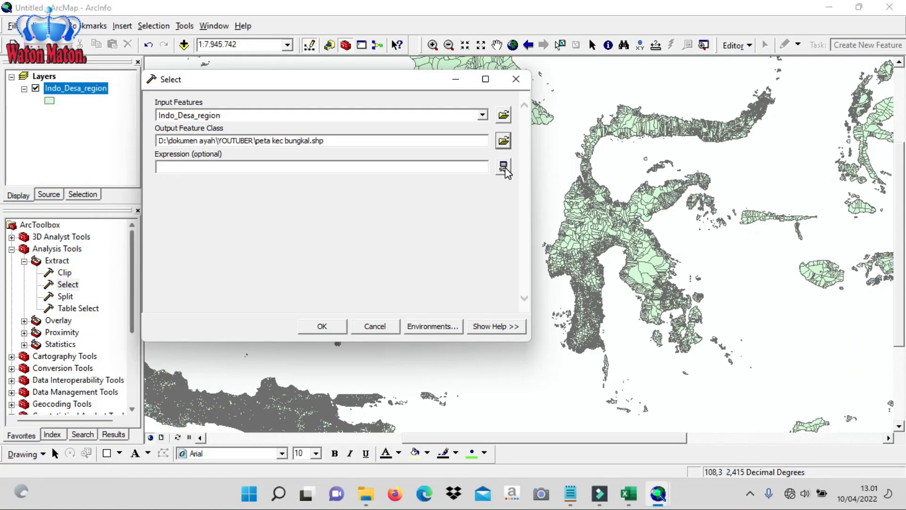
Step: Begin the Select tool's query expression with "KECAMATAN" = and list the unique values of that field
click(503, 167)
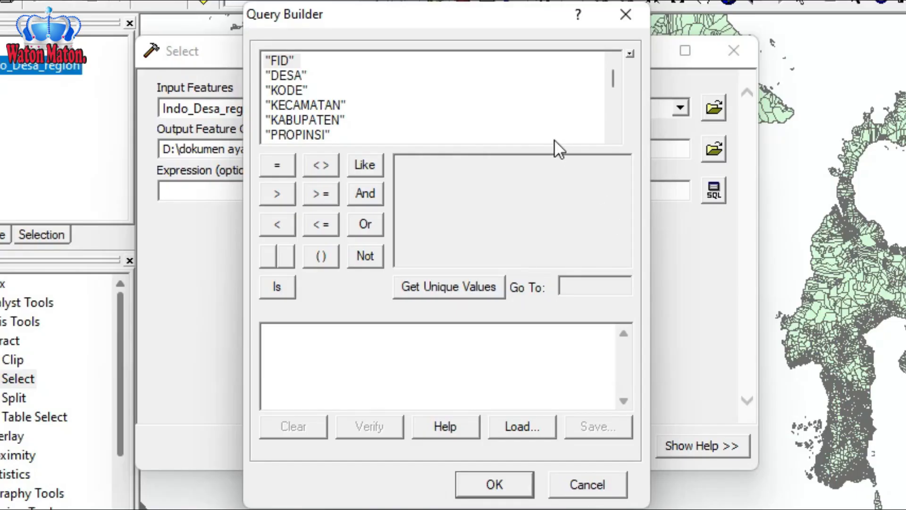
double_click(327, 105)
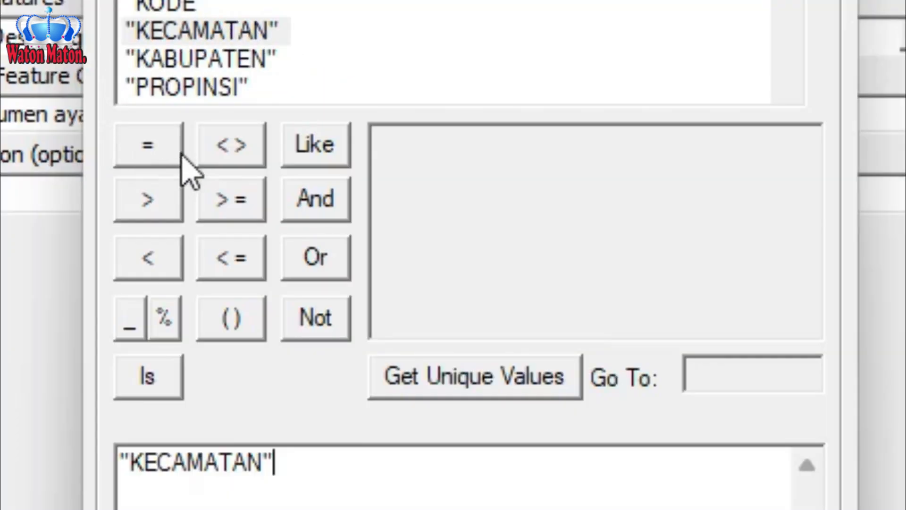
click(150, 152)
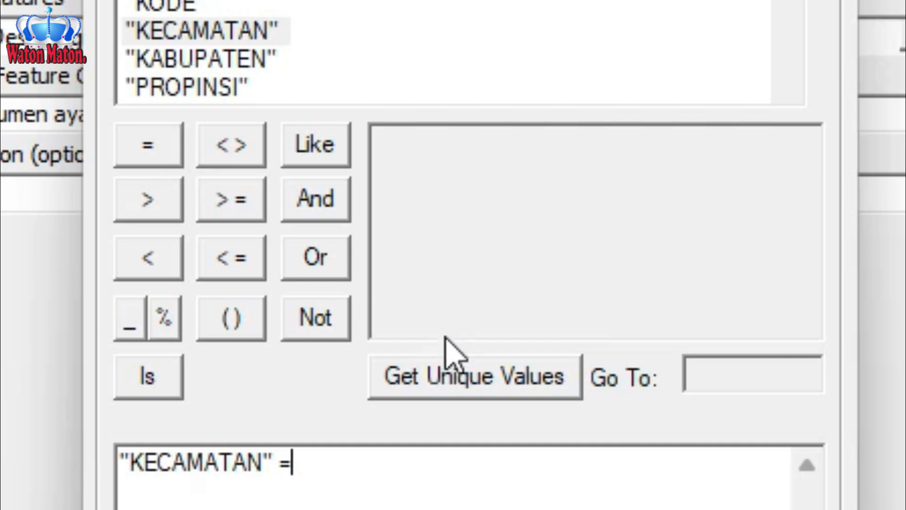
click(456, 378)
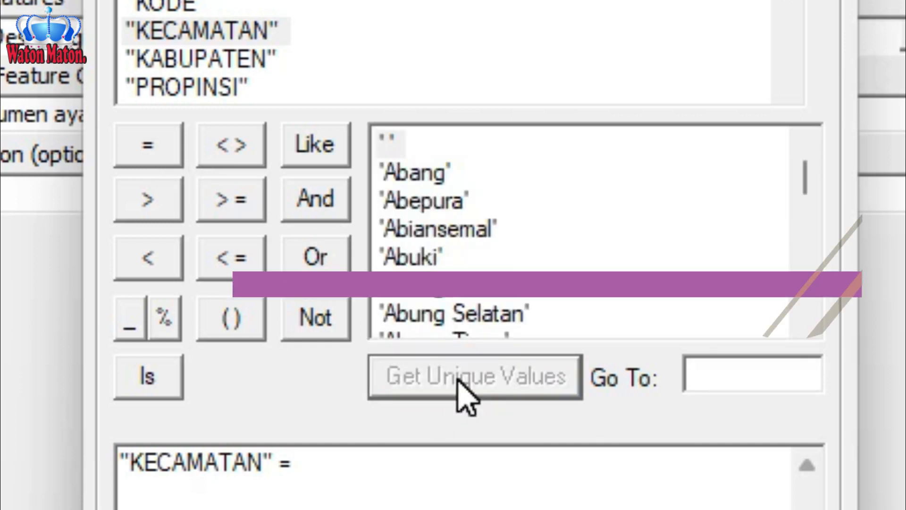
Step: Find bungkal among the district values and complete the expression as "KECAMATAN" = 'Bungkal'
scroll(491, 283, down, 10)
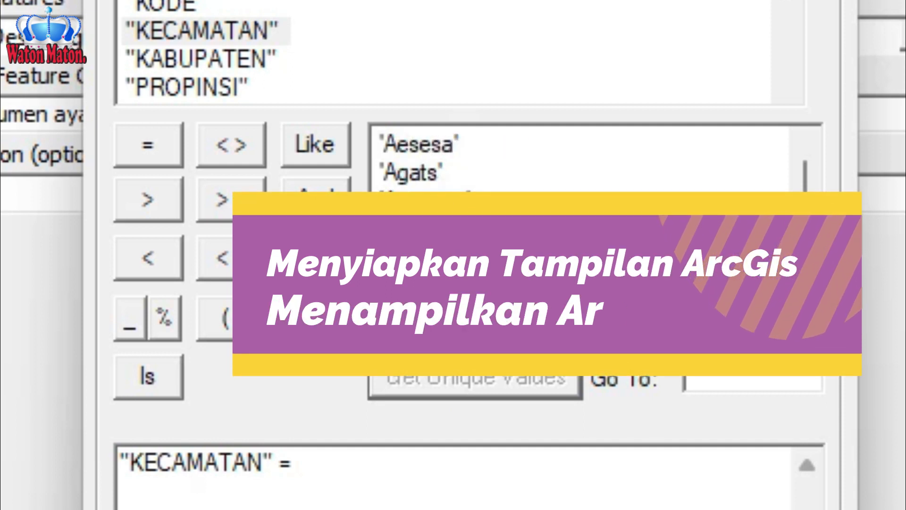
scroll(490, 283, down, 2)
scroll(491, 284, up, 3)
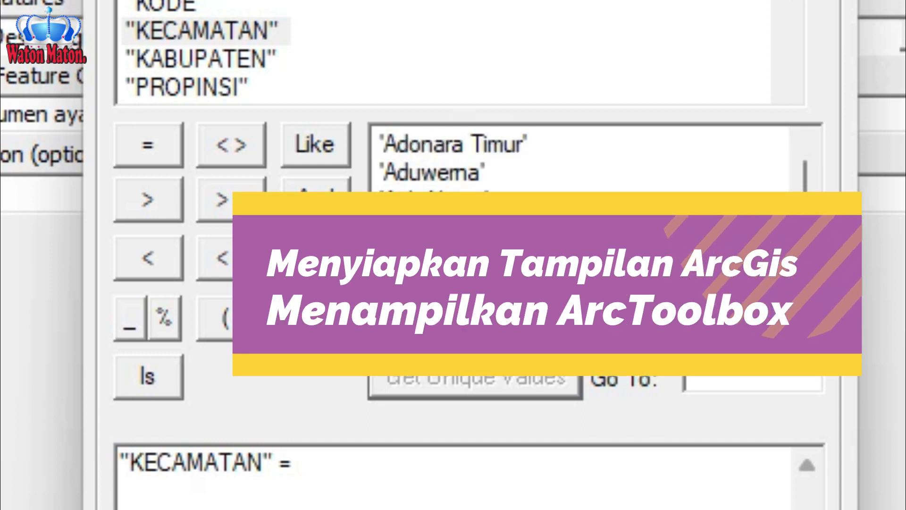
scroll(491, 283, up, 9)
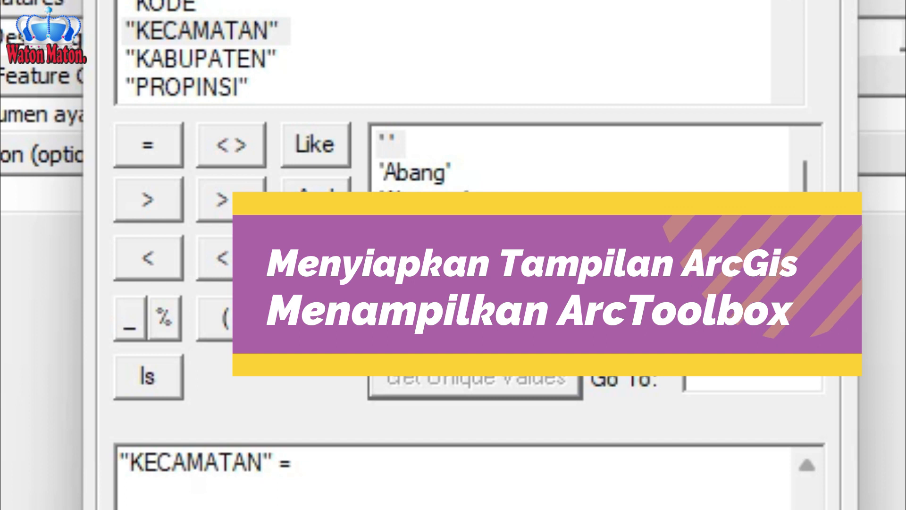
scroll(491, 283, down, 12)
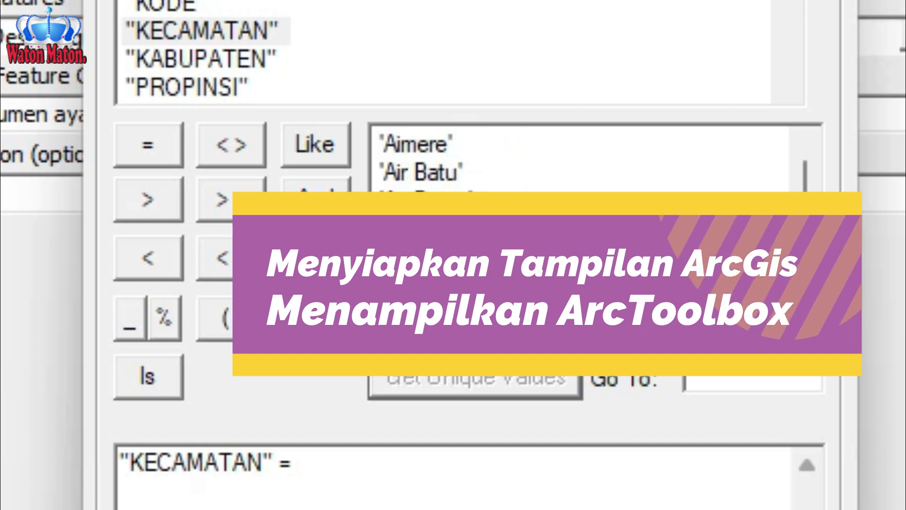
scroll(490, 283, down, 2)
scroll(490, 283, up, 8)
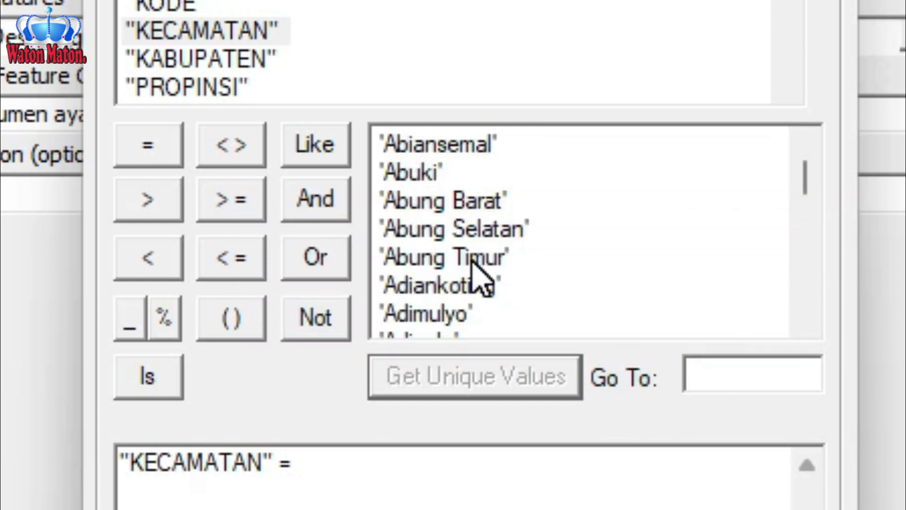
click(720, 373)
text(bungka)
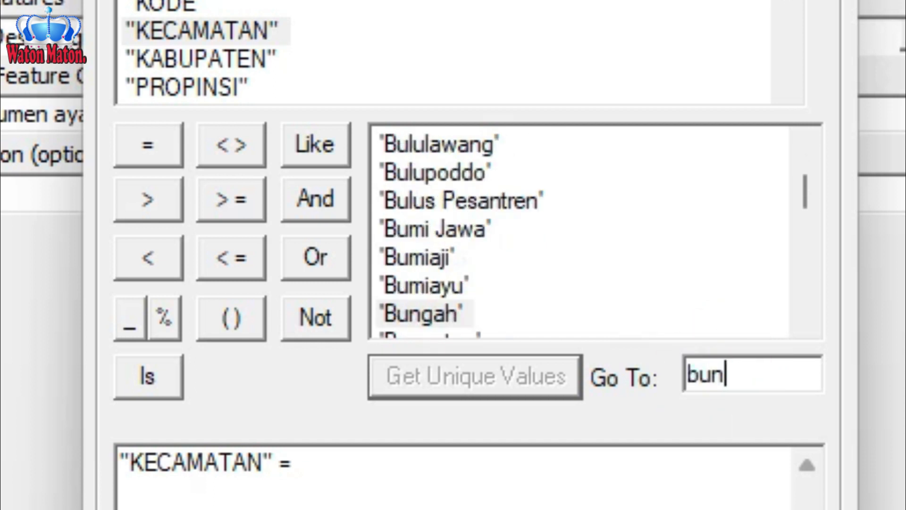
text(l)
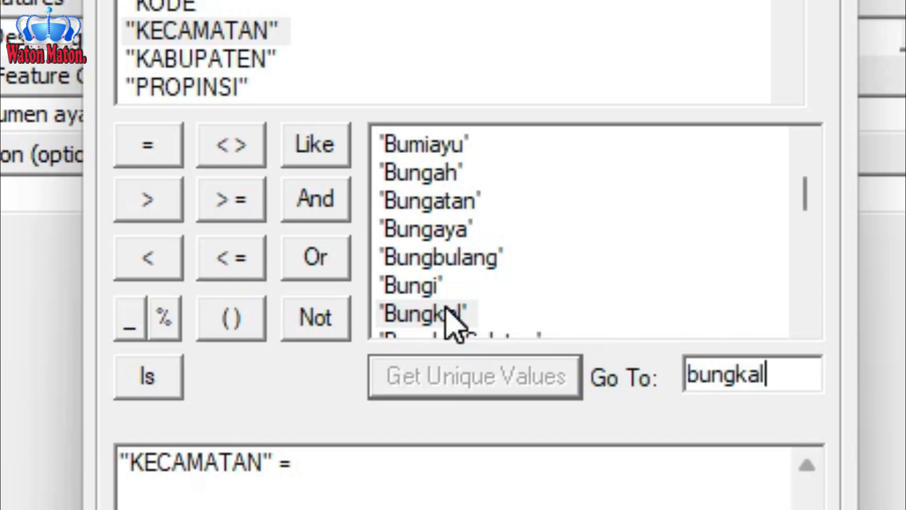
double_click(427, 315)
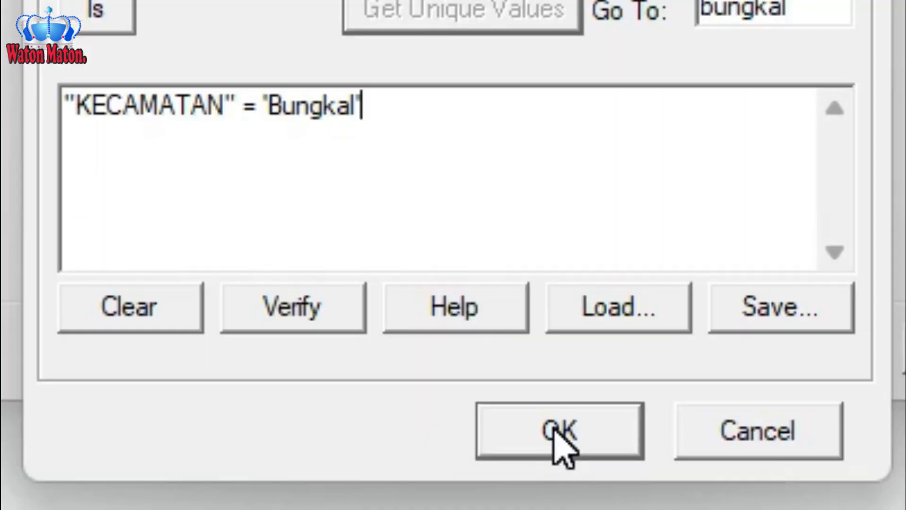
click(557, 432)
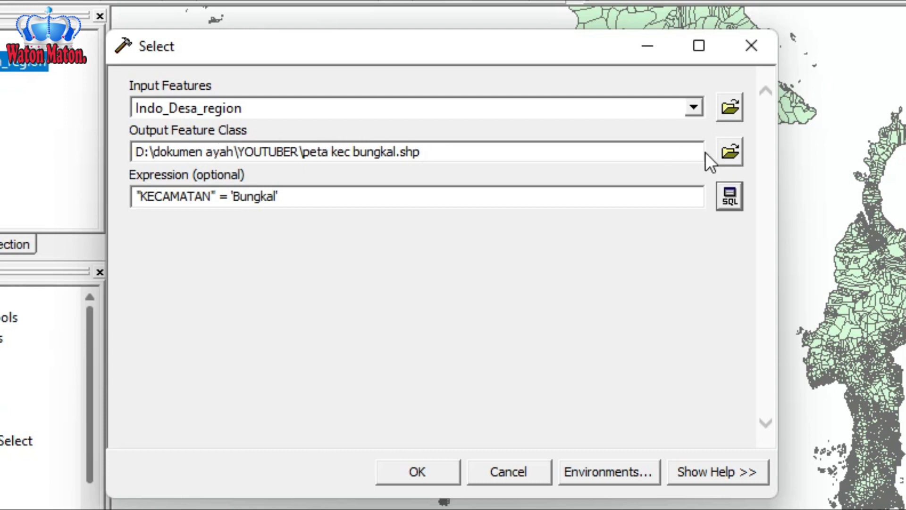
Step: Set the Select tool's output feature class to "peta kec. bungkal" in the D:\latihan membuat peta folder
click(733, 160)
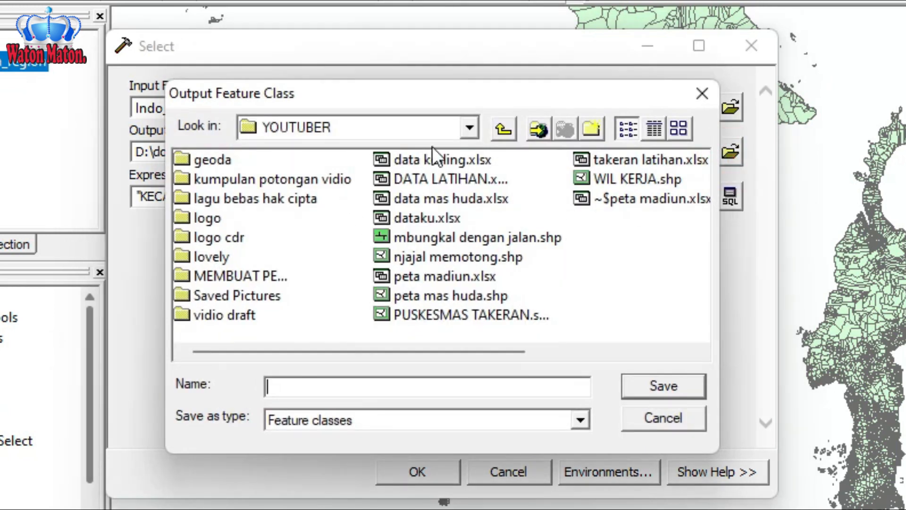
click(469, 128)
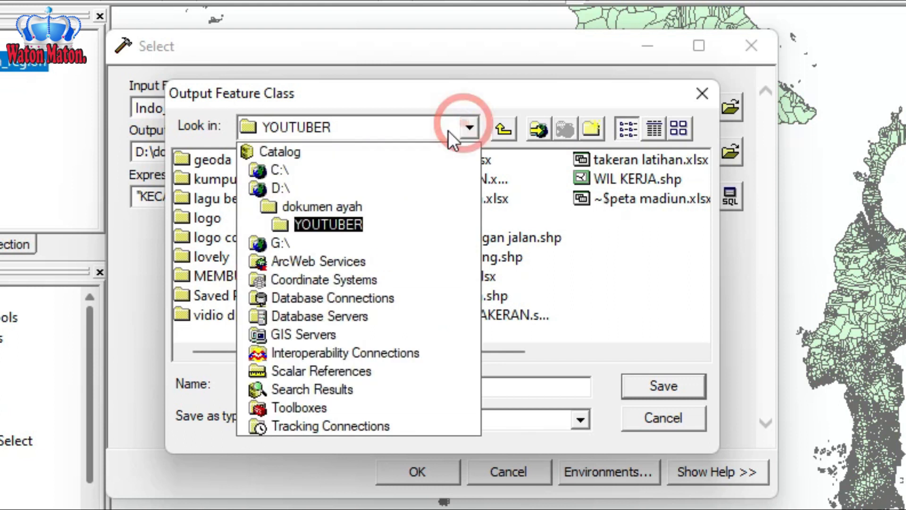
click(290, 186)
double_click(258, 256)
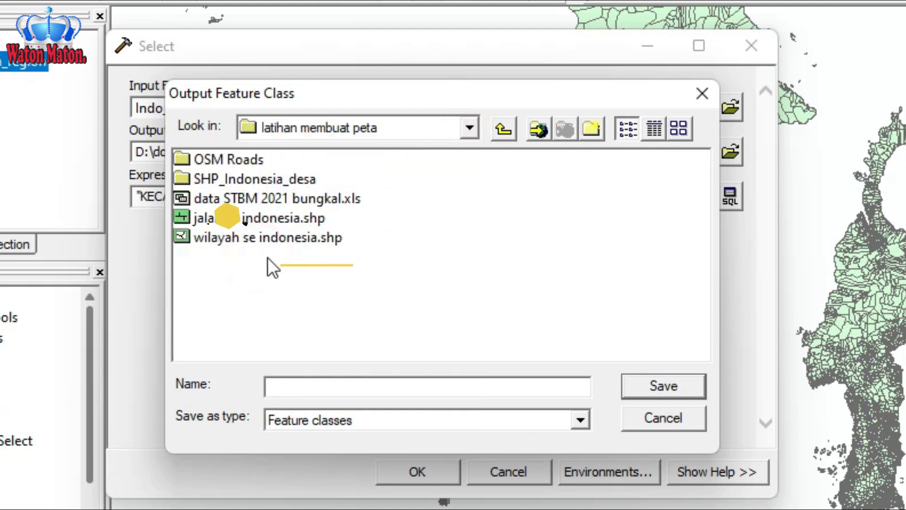
click(310, 380)
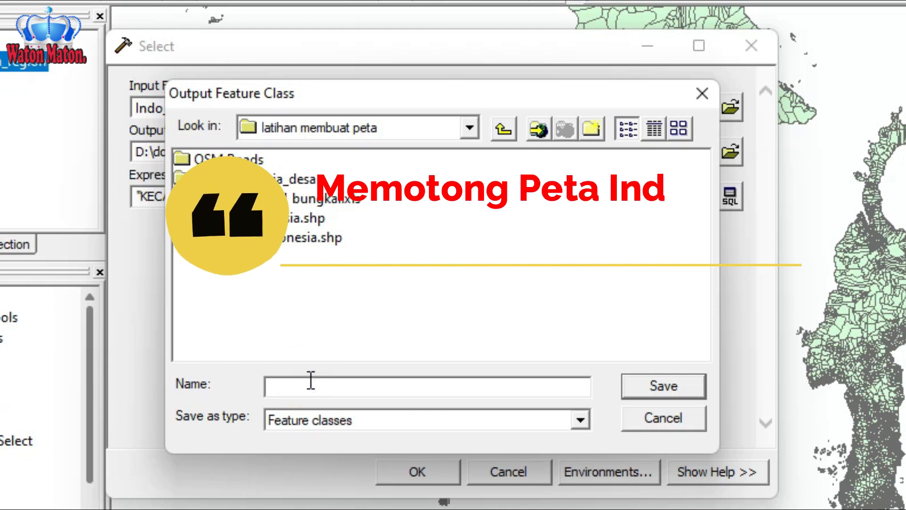
text(peta )
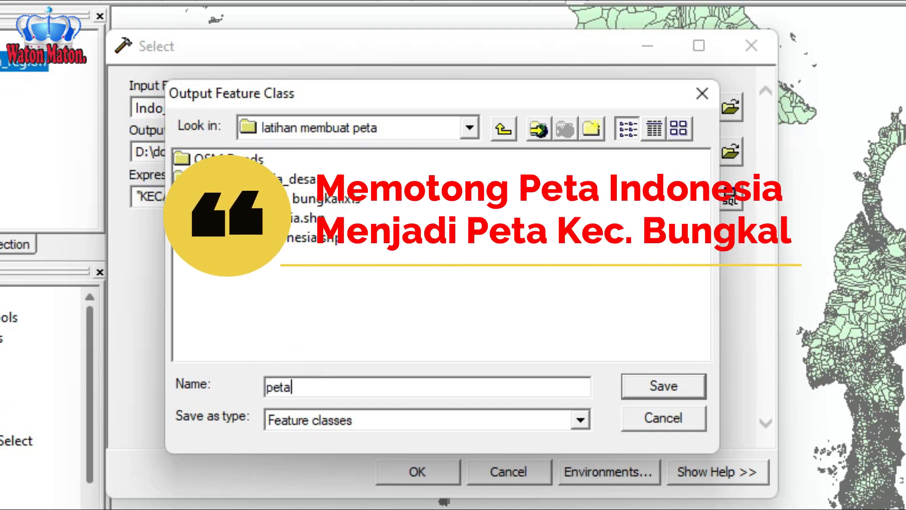
text(kec)
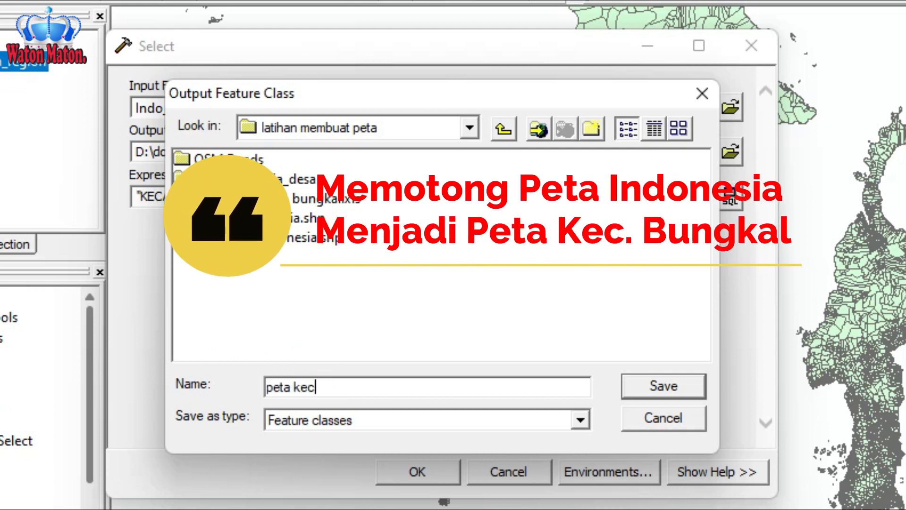
text(. bungkal)
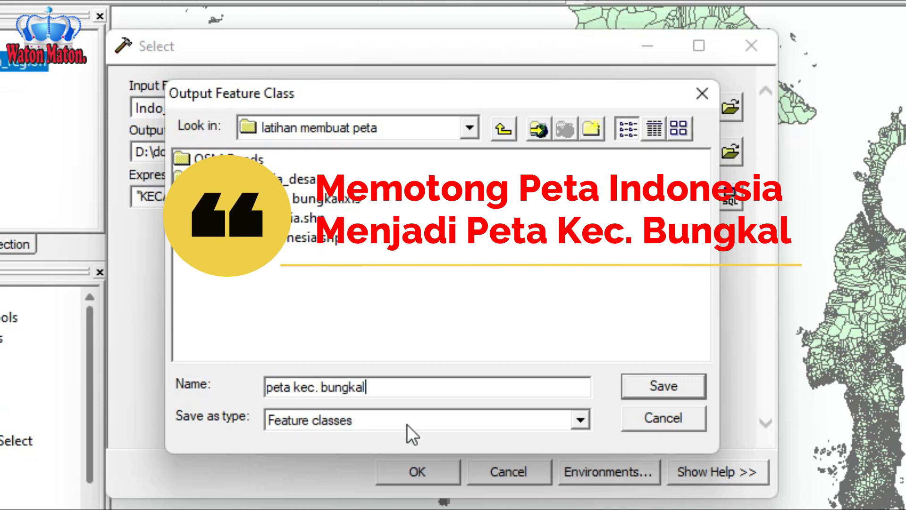
click(644, 388)
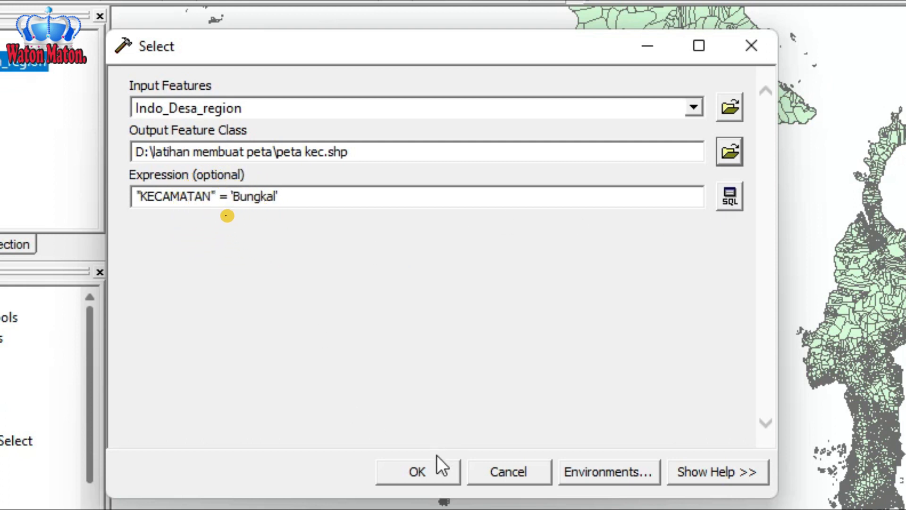
Step: Run the Select tool, check the execution line in its report and close the report
click(435, 471)
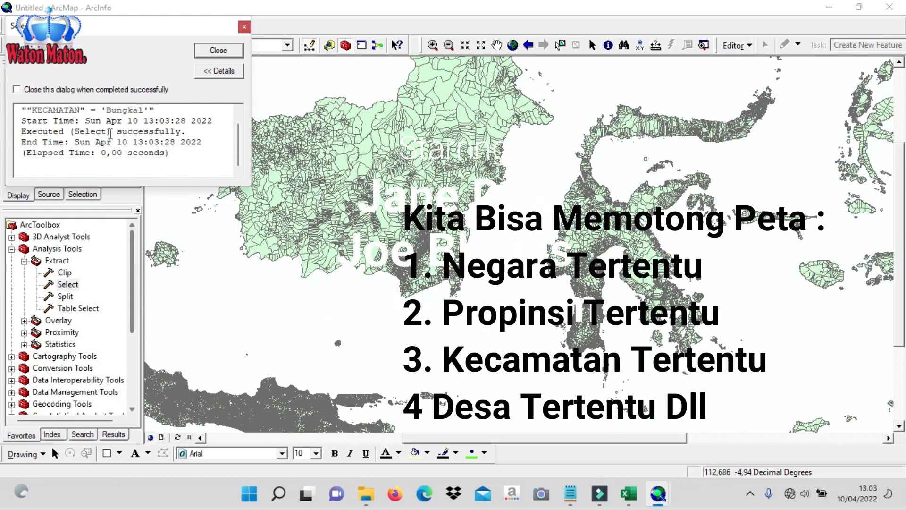
drag(27, 132, 185, 132)
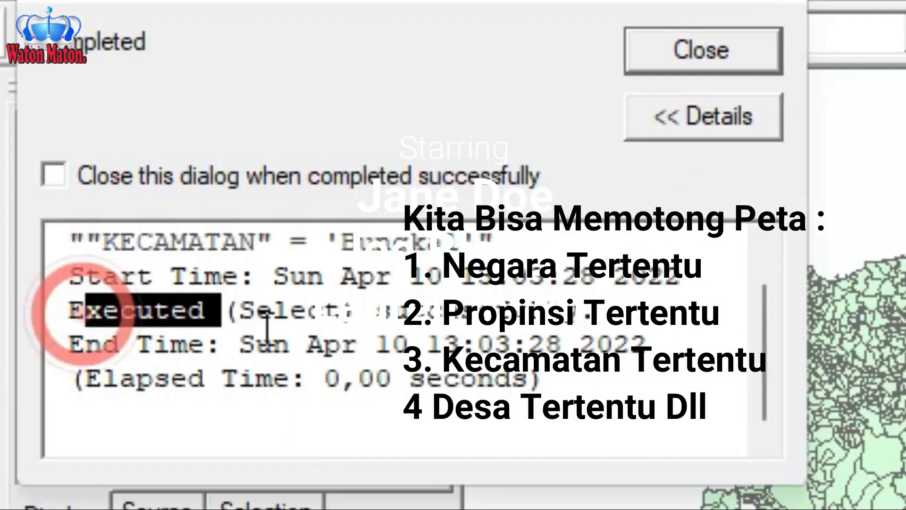
drag(585, 312, 614, 312)
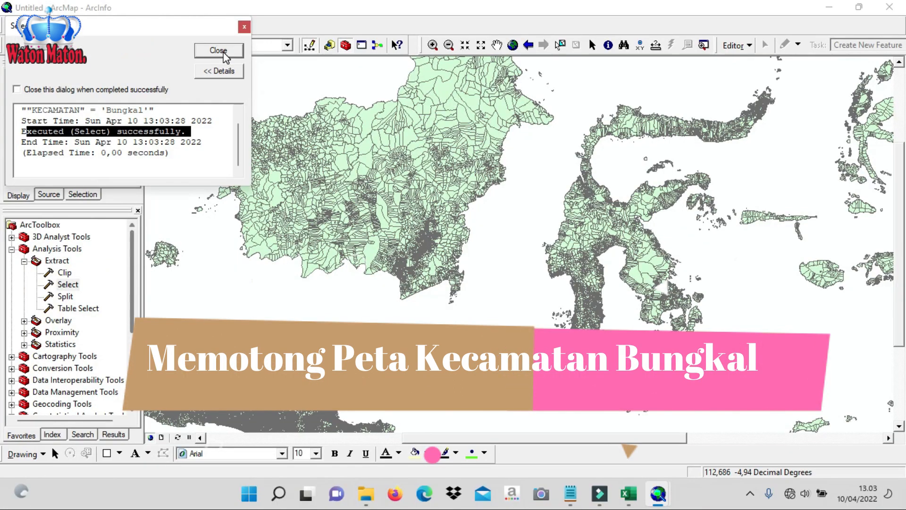
click(223, 53)
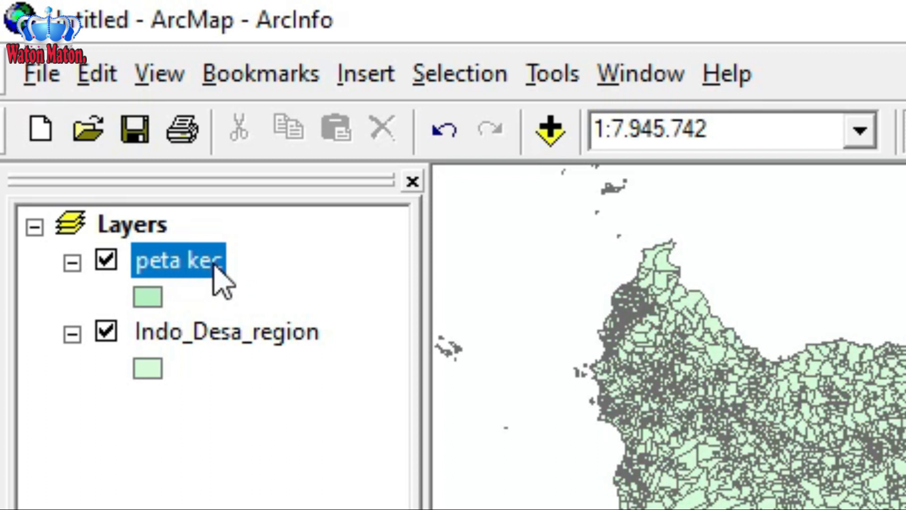
Step: Remove the Indo_Desa_region layer and display the remaining peta kec layer at full extent
right_click(169, 338)
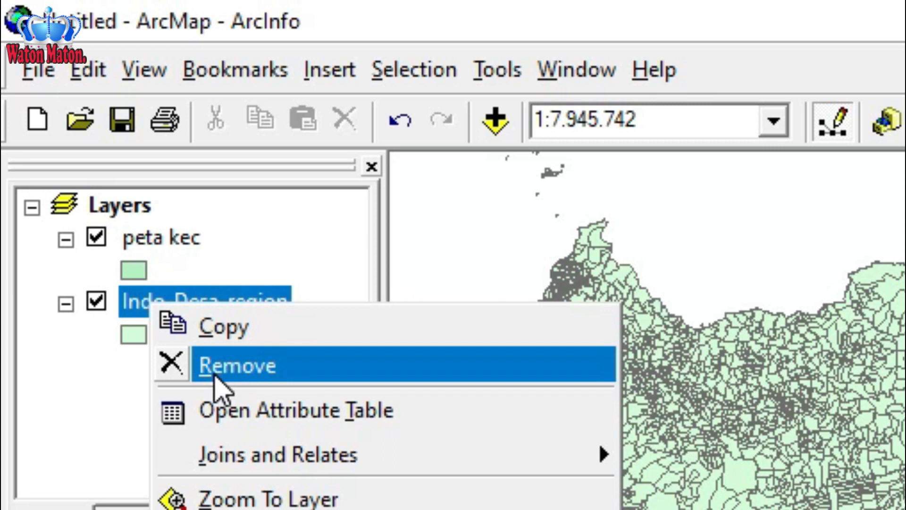
click(214, 373)
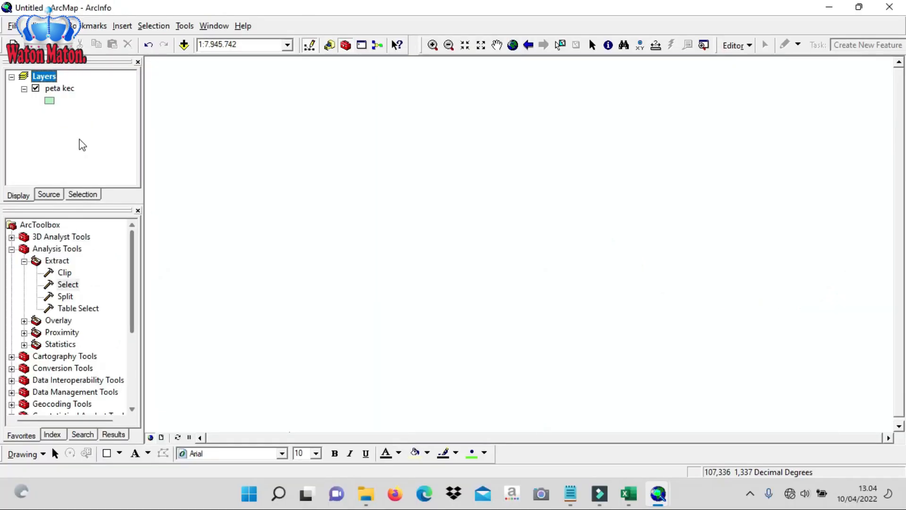
click(59, 89)
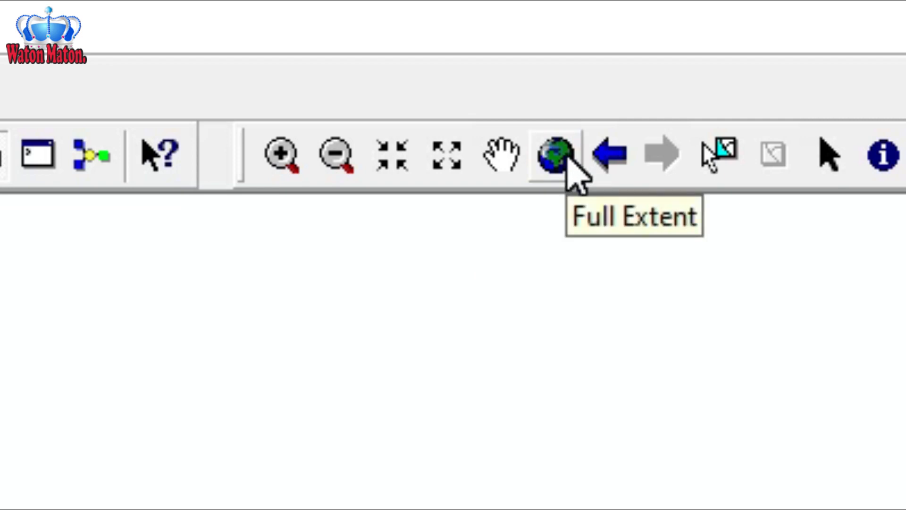
click(568, 160)
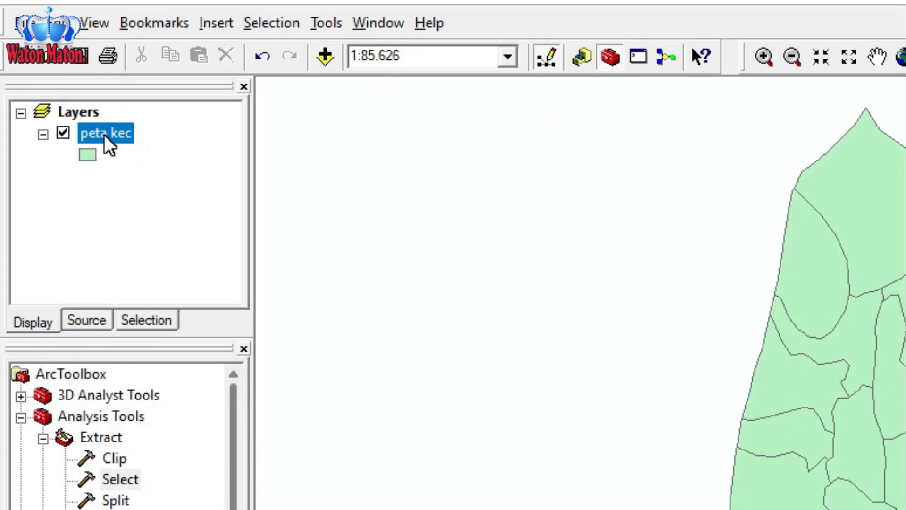
Step: Show the village name labels of the peta kec layer on the map and turn them off again
right_click(105, 136)
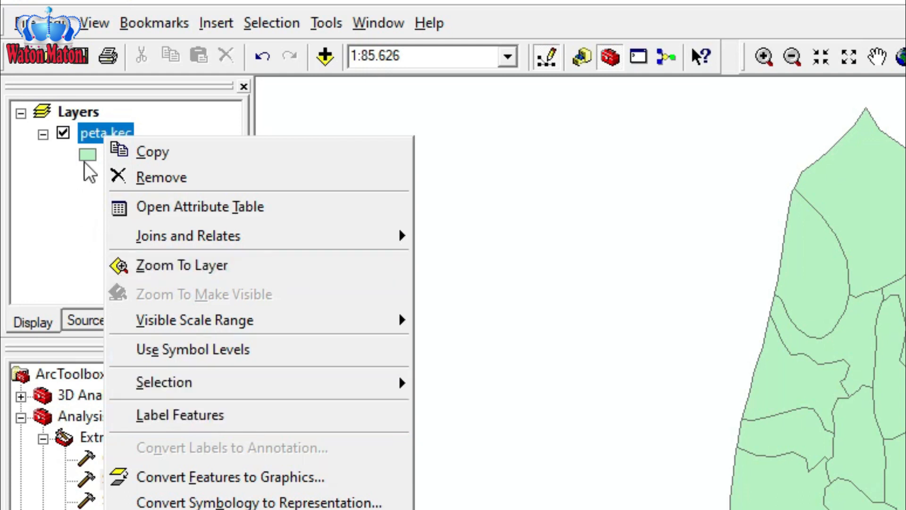
click(93, 141)
right_click(89, 134)
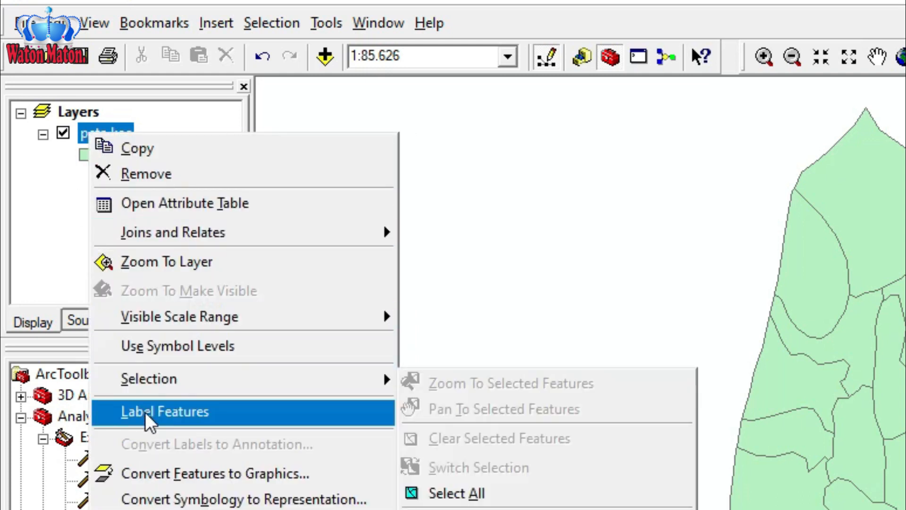
click(146, 416)
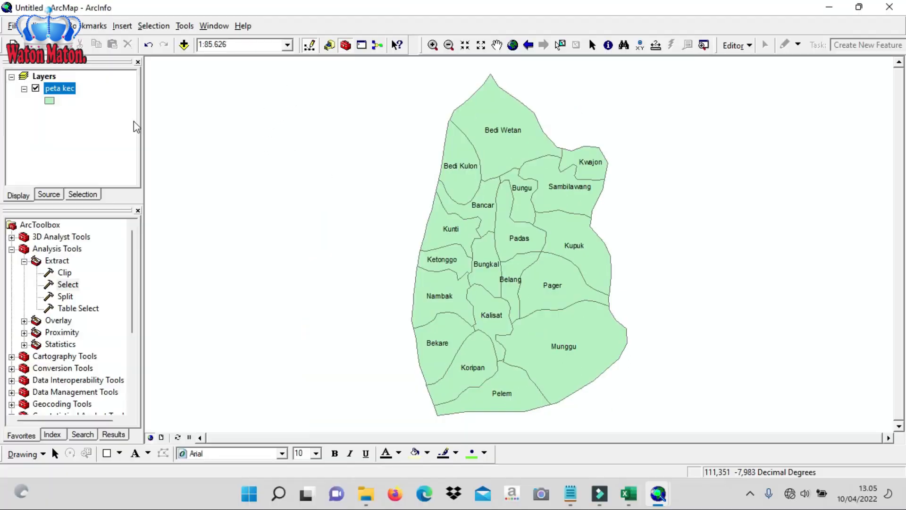
right_click(70, 89)
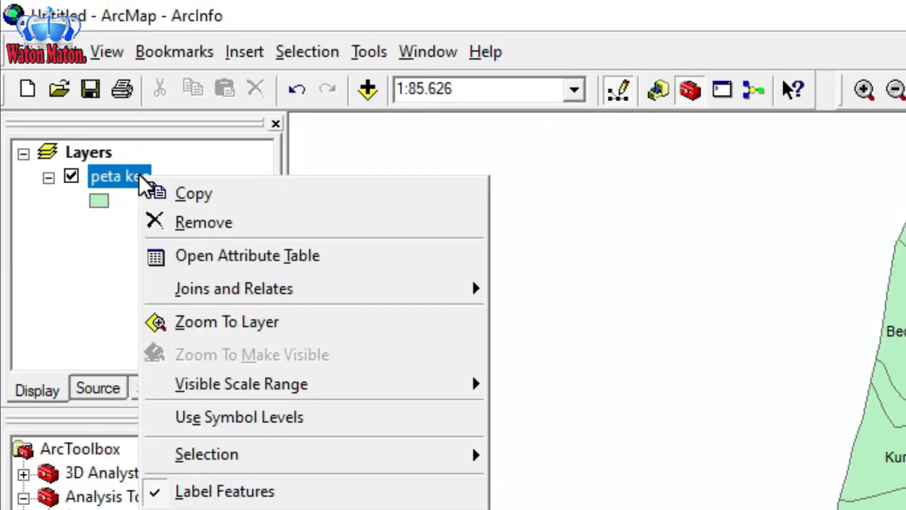
click(161, 492)
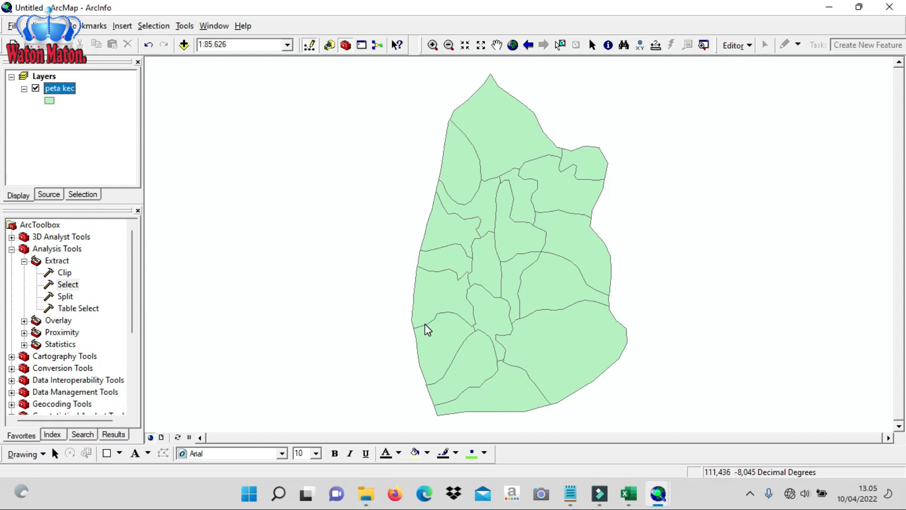
Step: Switch to File Explorer and look at the OSM Roads folder inside latihan membuat peta
click(376, 498)
click(395, 445)
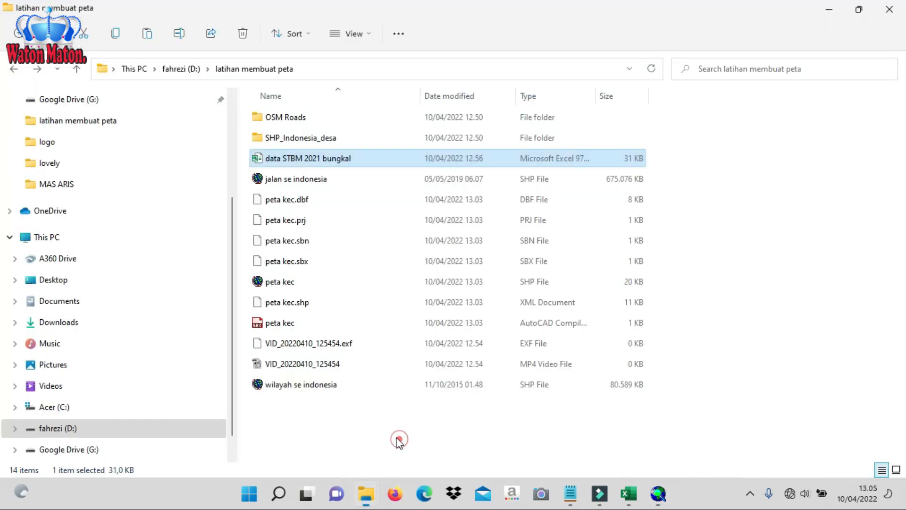
click(299, 124)
double_click(158, 104)
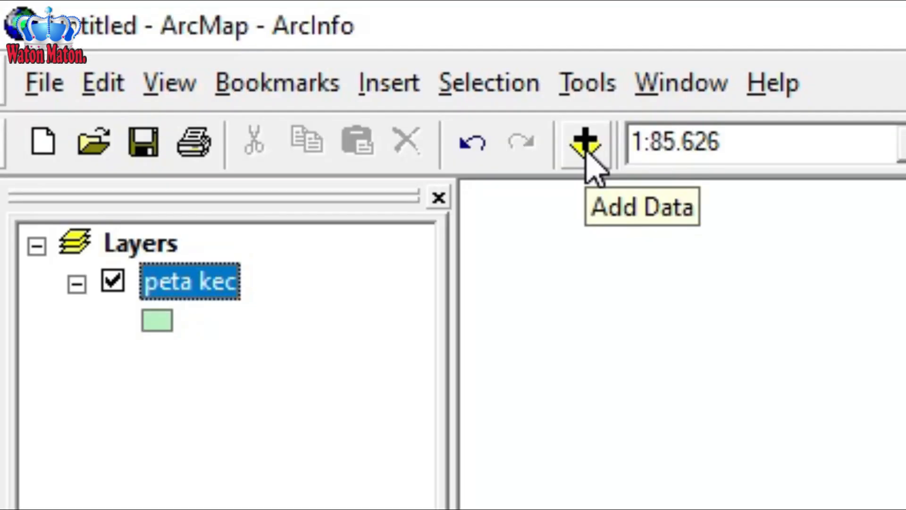
Step: Add the gis_osm_roads_free_1.shp road data from the OSM Roads folder in latihan membuat peta to the map
click(184, 46)
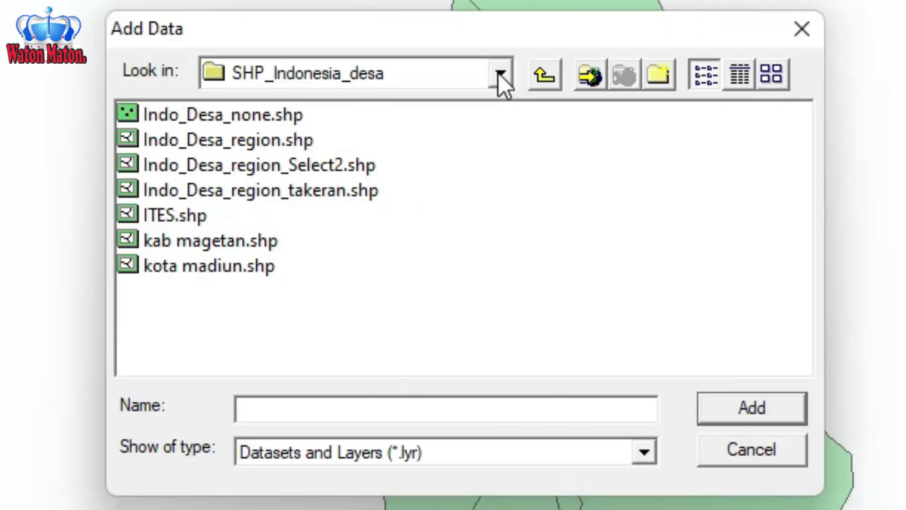
click(469, 158)
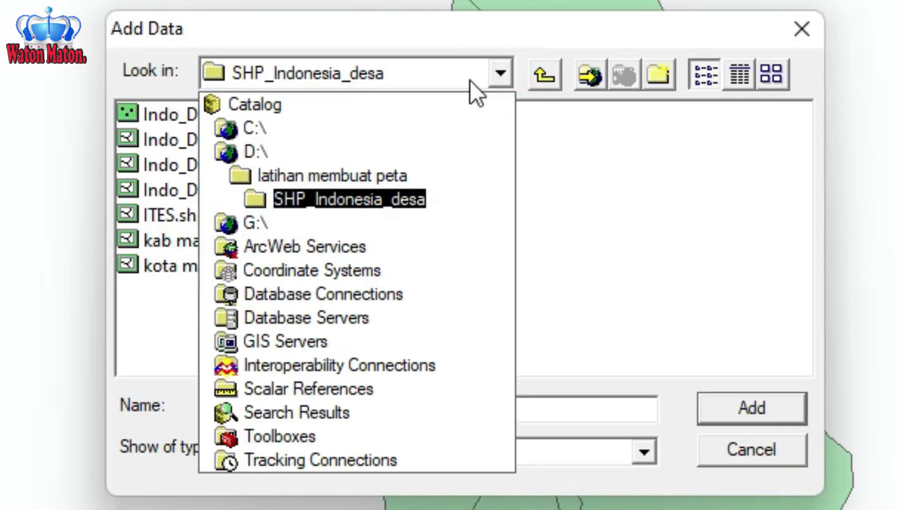
click(329, 173)
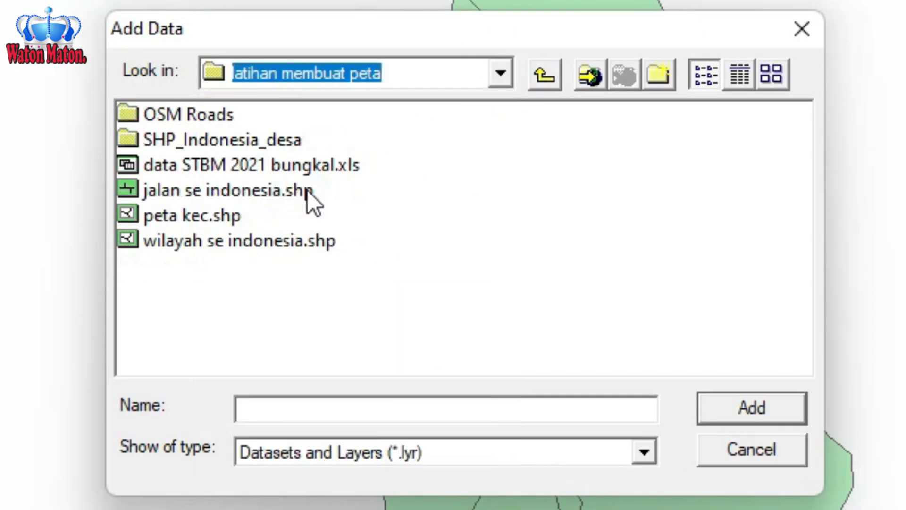
double_click(205, 115)
click(205, 115)
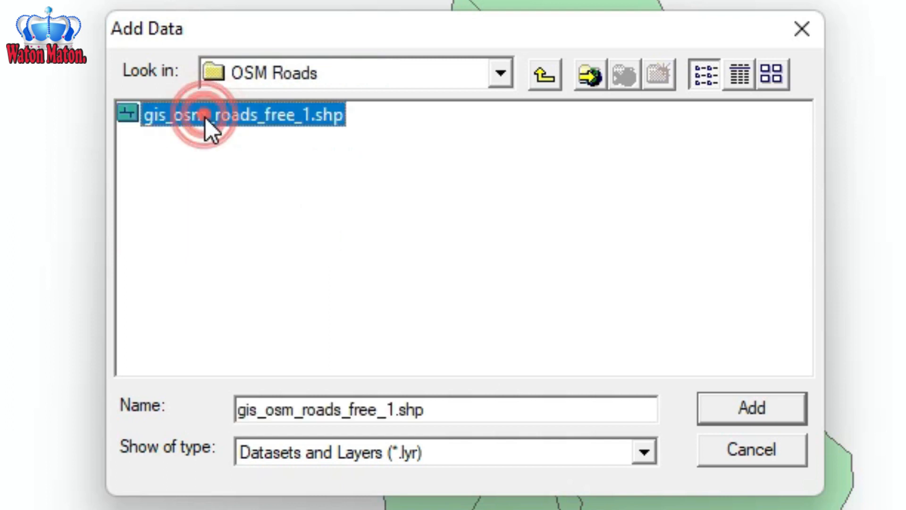
click(736, 410)
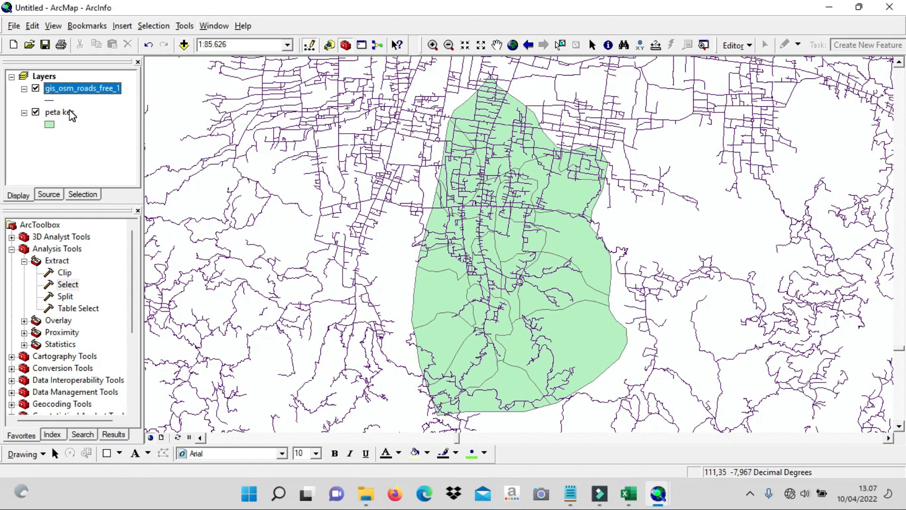
Step: Start the Clip analysis tool with gis_osm_roads_free_1 as the input features and peta kec as the clip features
click(64, 273)
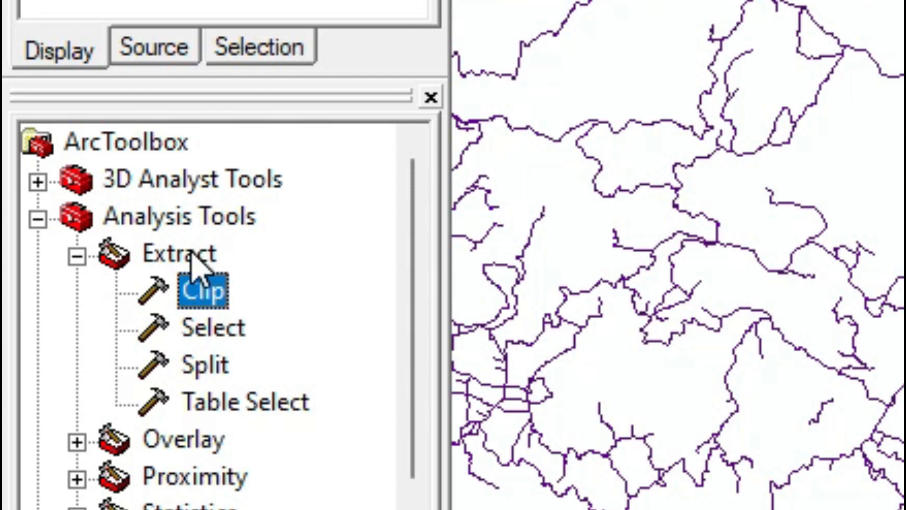
double_click(202, 226)
double_click(215, 225)
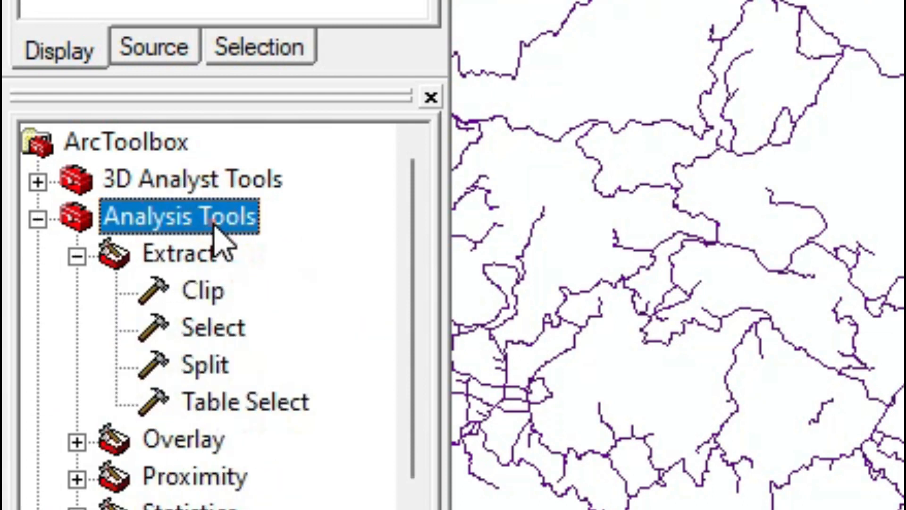
double_click(202, 295)
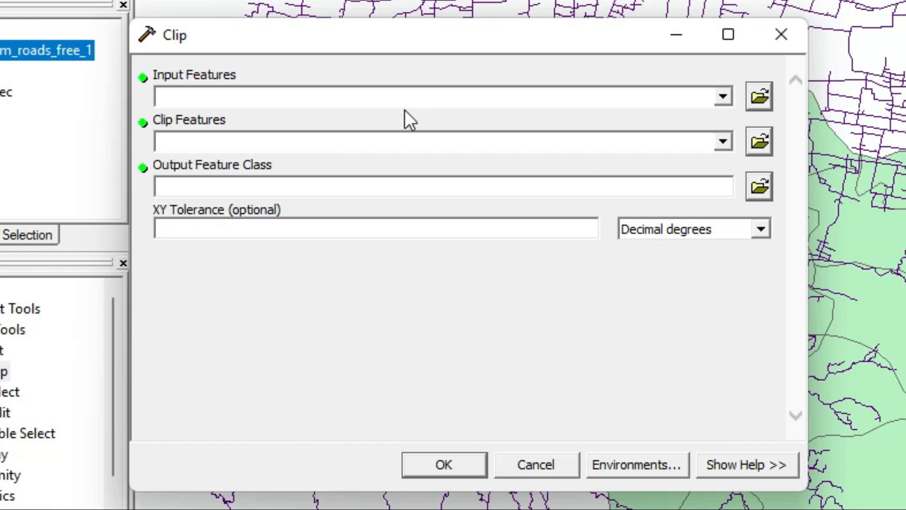
click(726, 100)
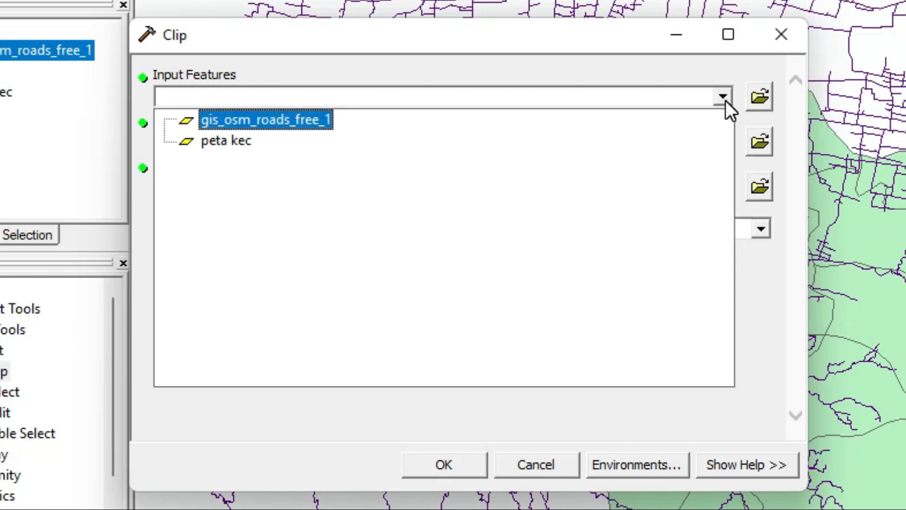
click(284, 120)
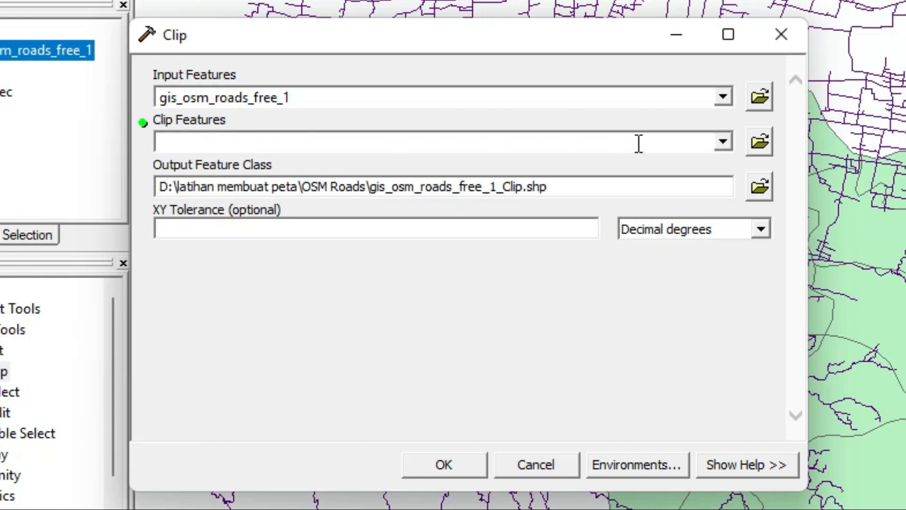
click(723, 137)
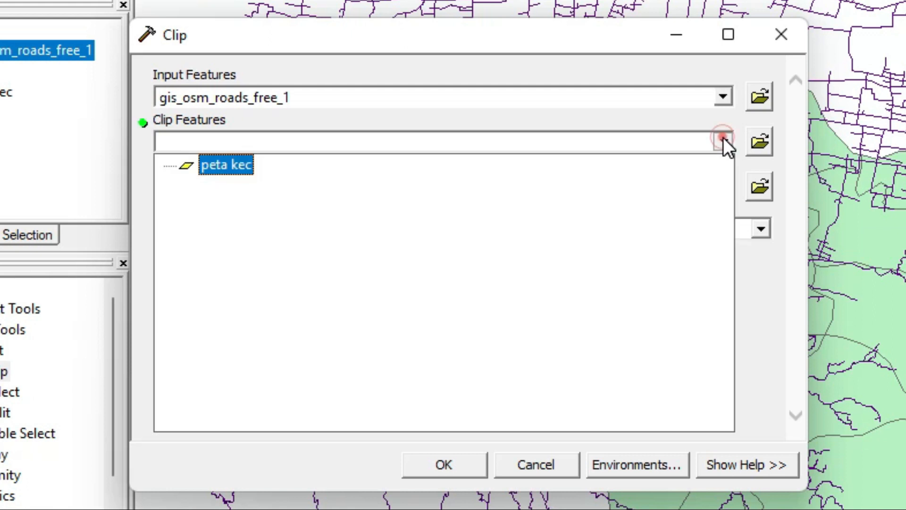
click(227, 164)
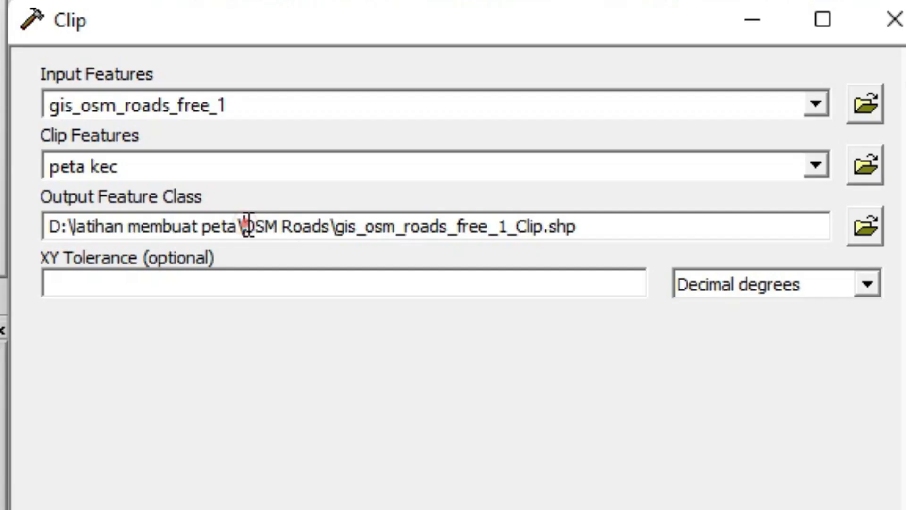
Step: Save the clip output as D:\latihan membuat peta\peta bungkal jalan.shp and run the Clip tool
drag(306, 187, 551, 199)
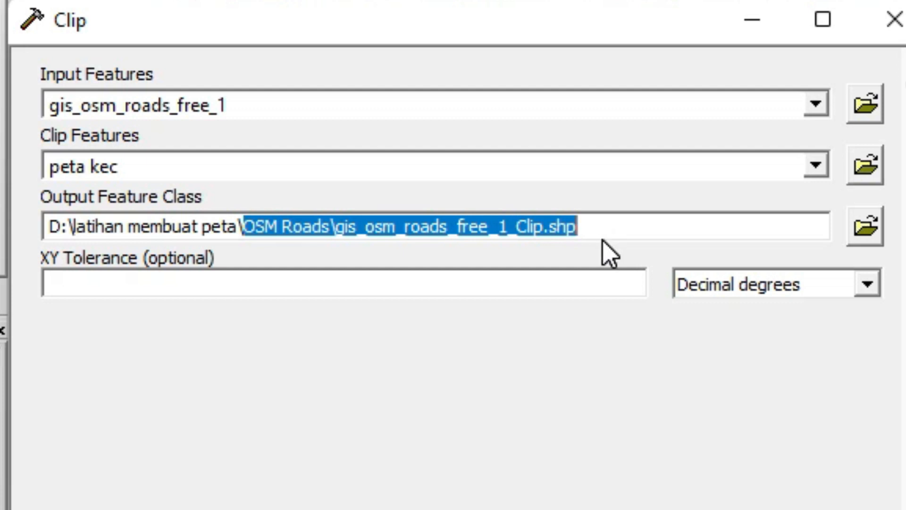
text(peta )
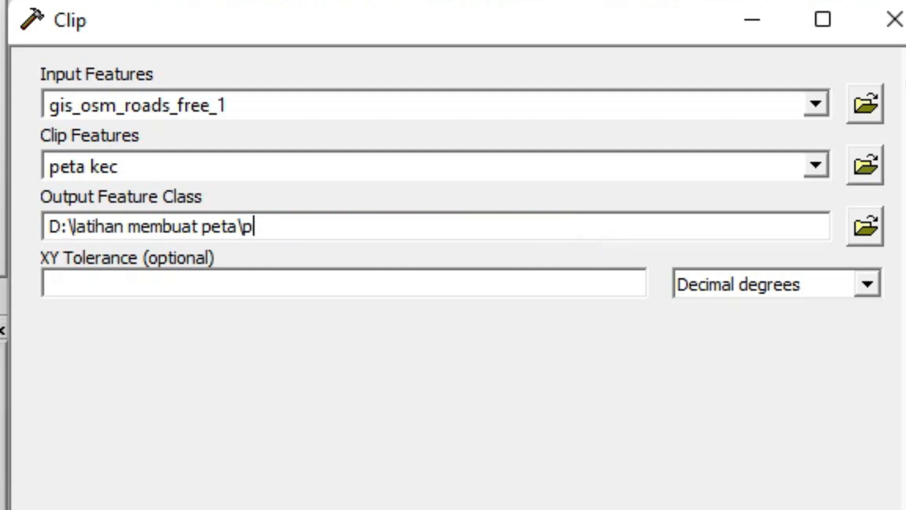
text(bung)
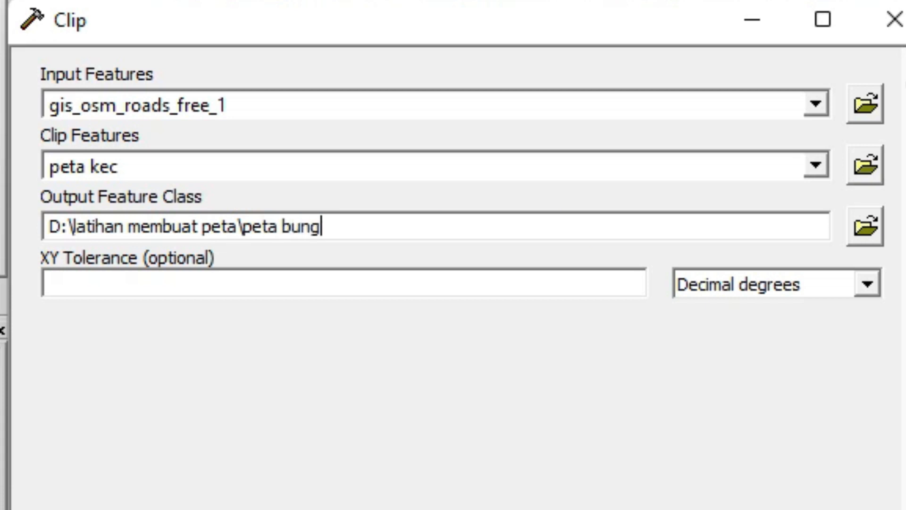
text(kal jalan)
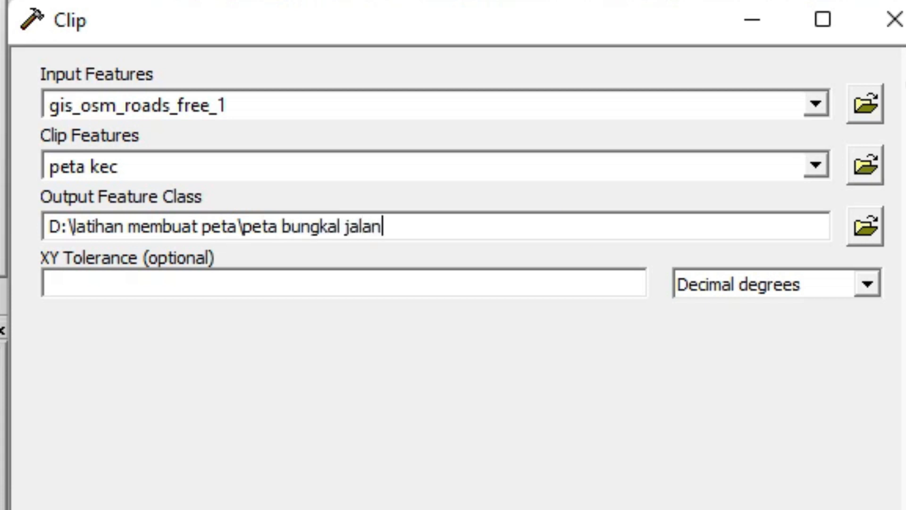
click(501, 285)
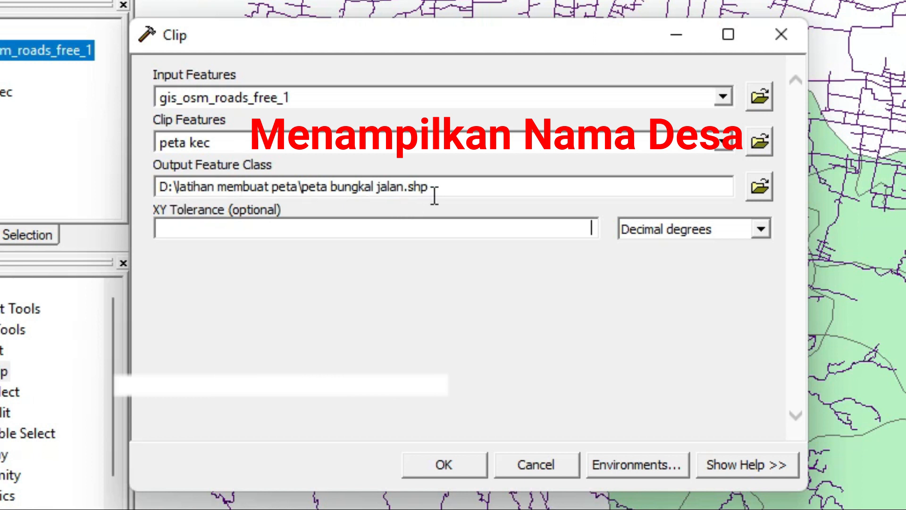
click(447, 466)
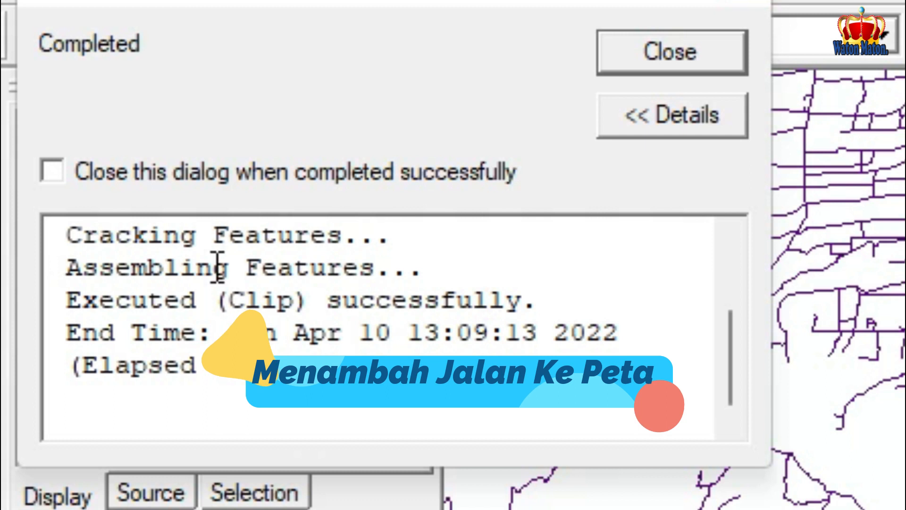
click(684, 74)
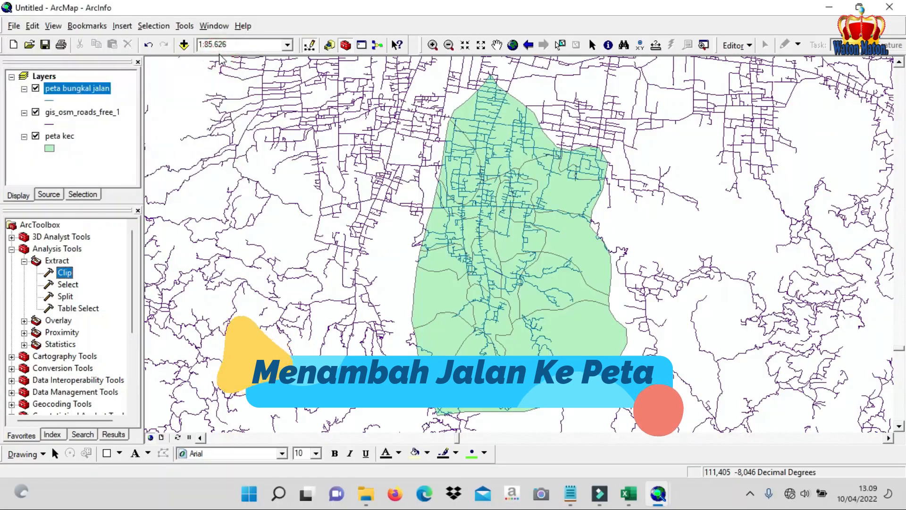
Step: Remove the original gis_osm_roads_free_1 layer from the map
click(68, 137)
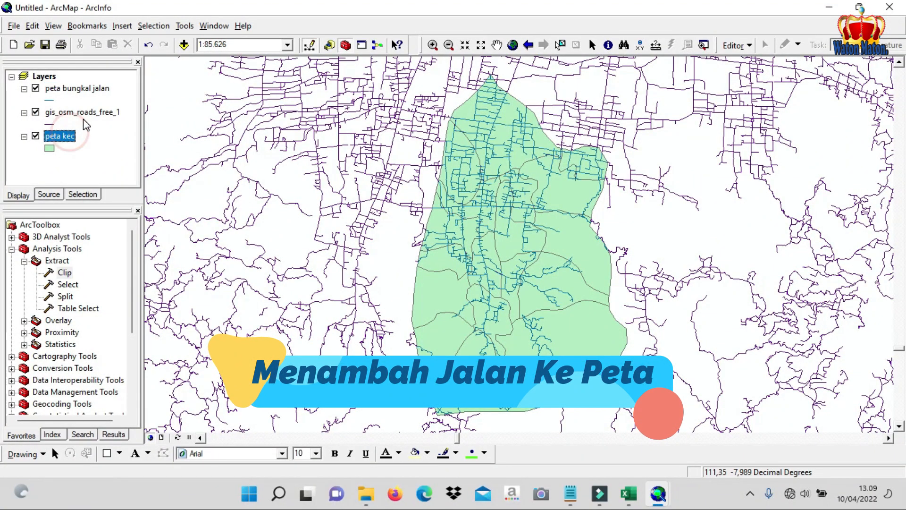
click(78, 114)
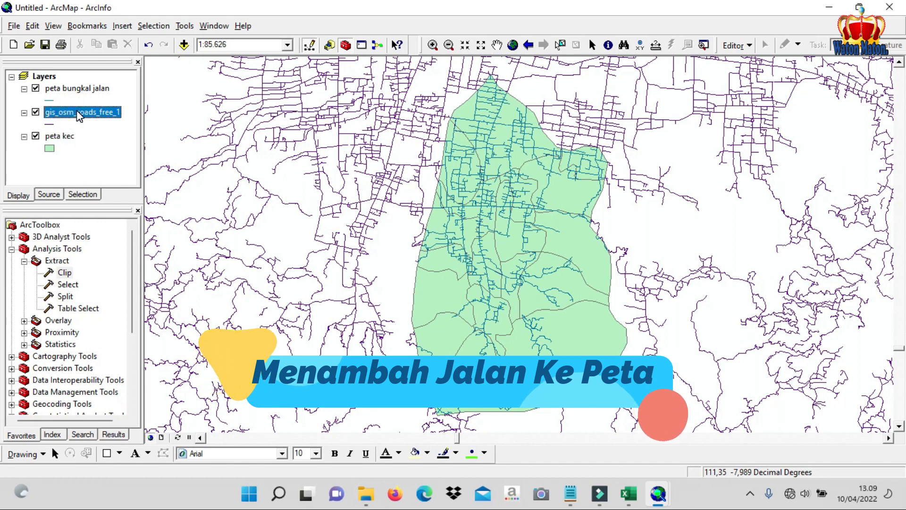
click(64, 137)
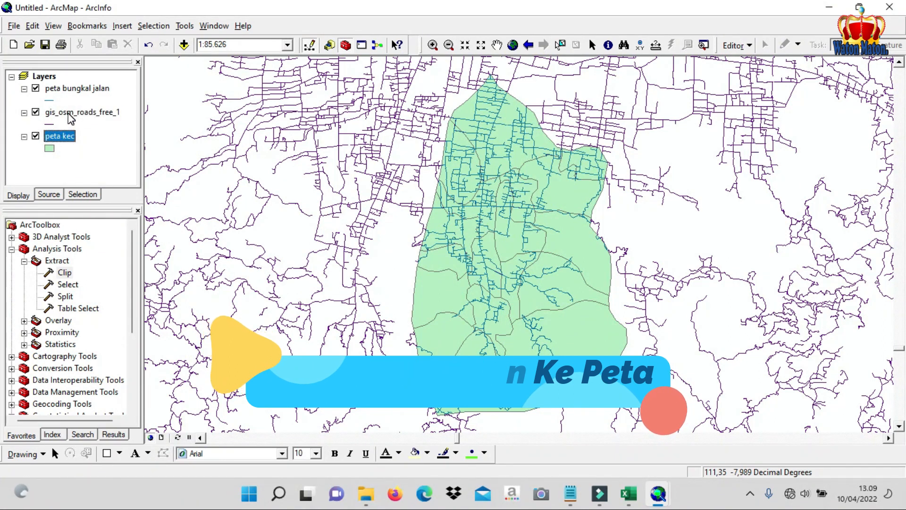
click(66, 113)
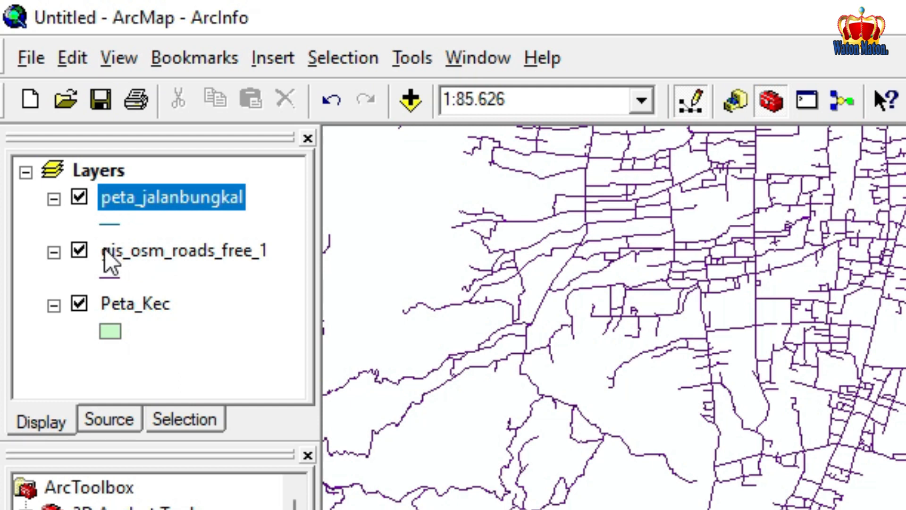
right_click(135, 251)
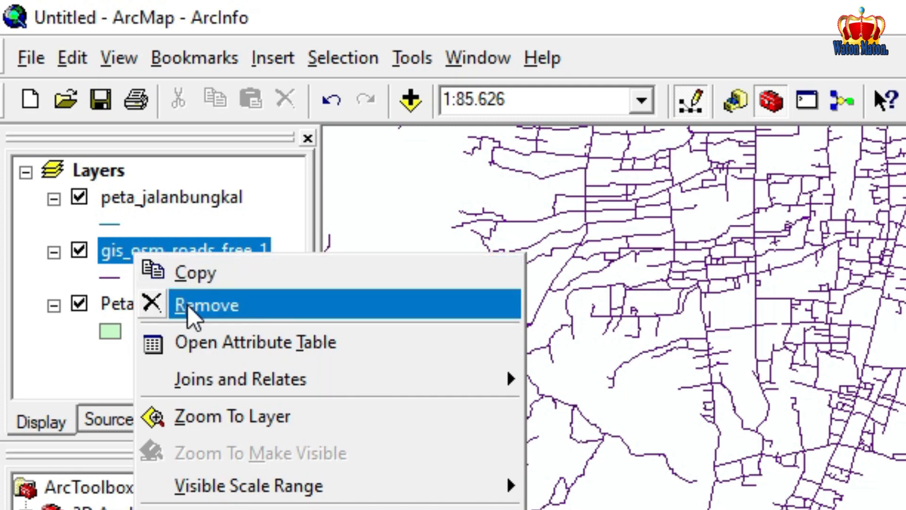
click(188, 304)
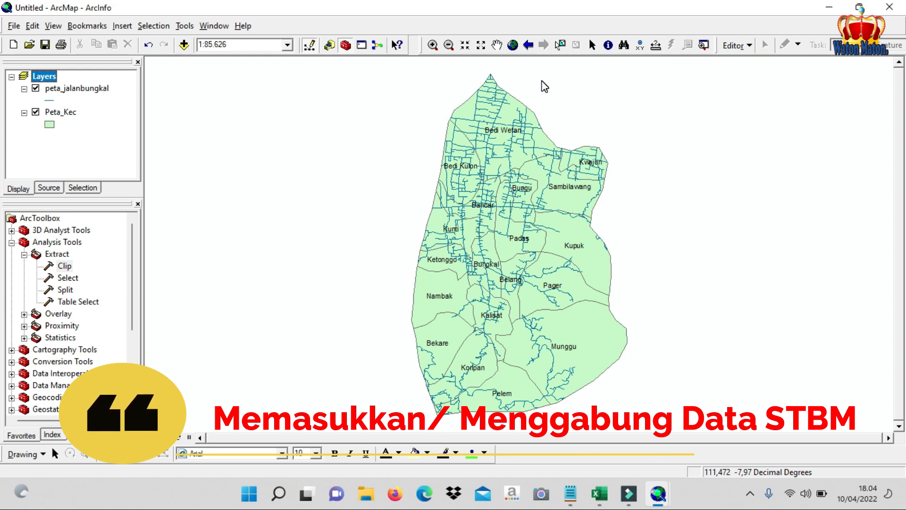
Step: Switch to Excel and examine the column headings and the DESA village names in data STBM 2021 bungkal
click(599, 494)
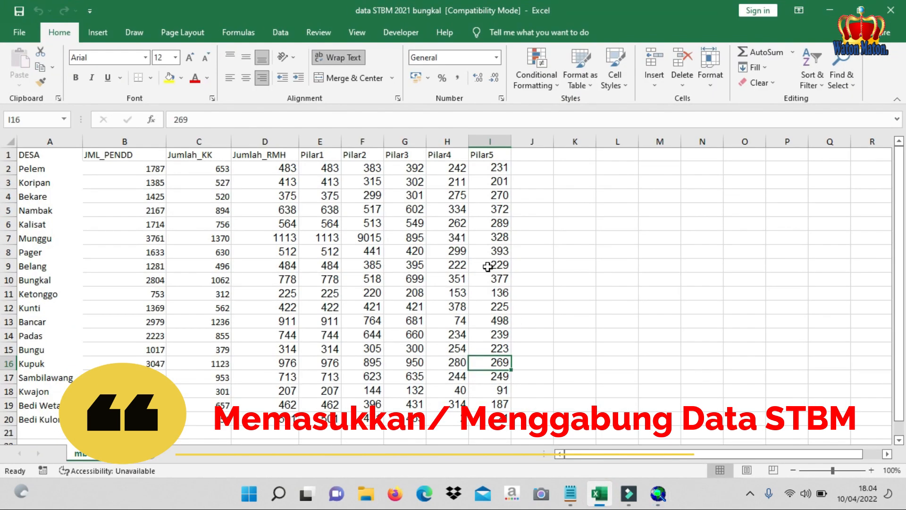
click(474, 181)
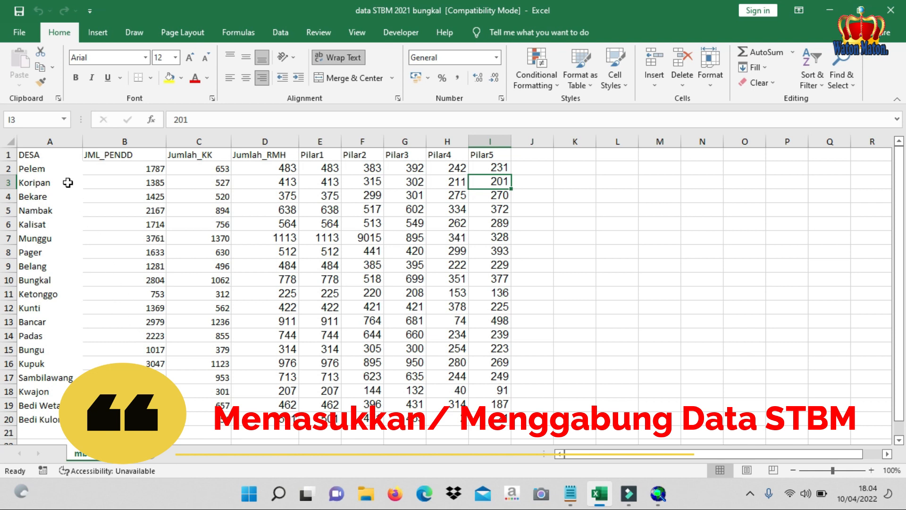
drag(43, 154, 478, 158)
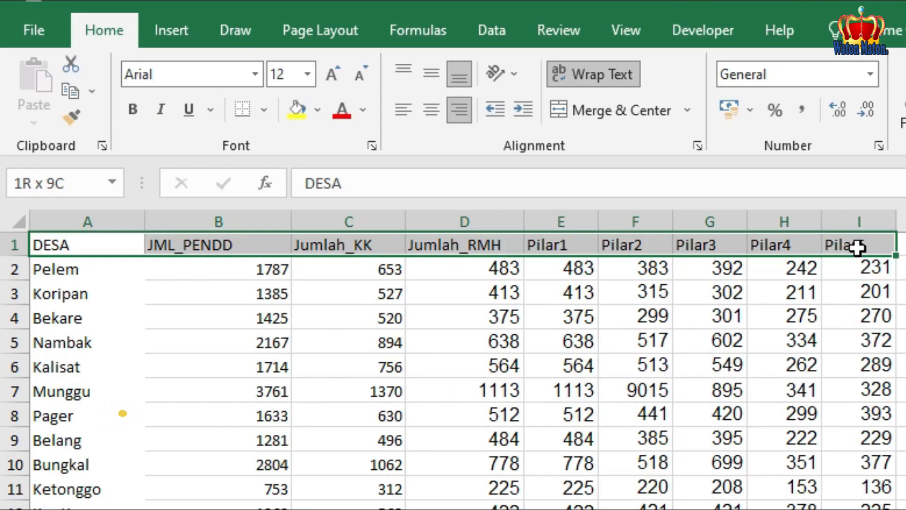
drag(857, 248, 857, 247)
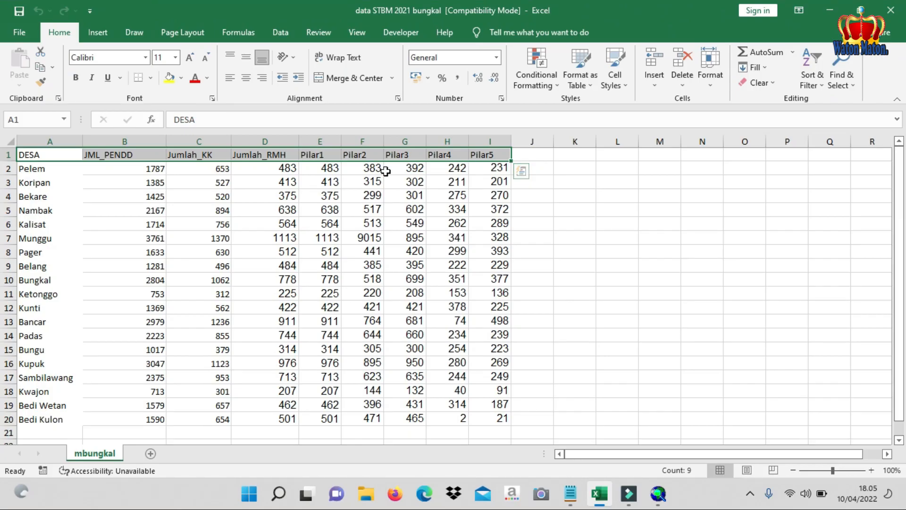
drag(54, 170, 47, 418)
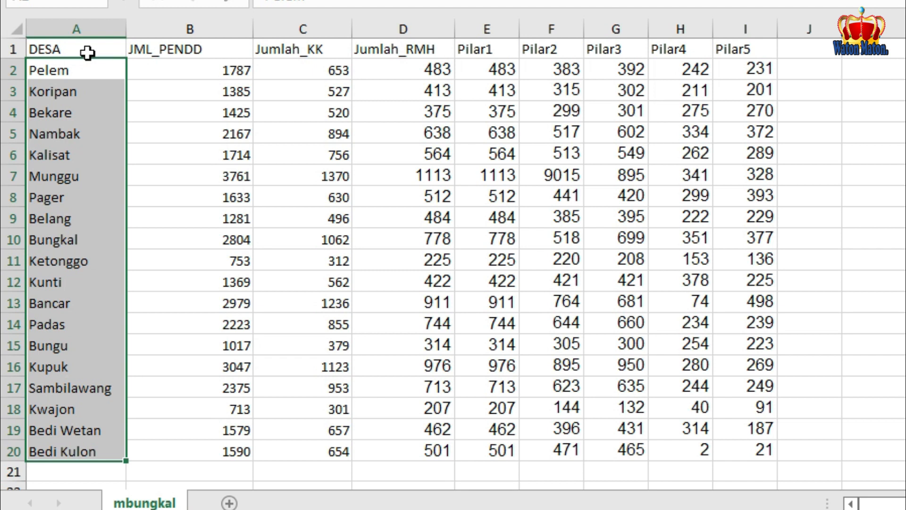
click(89, 51)
drag(78, 69, 70, 451)
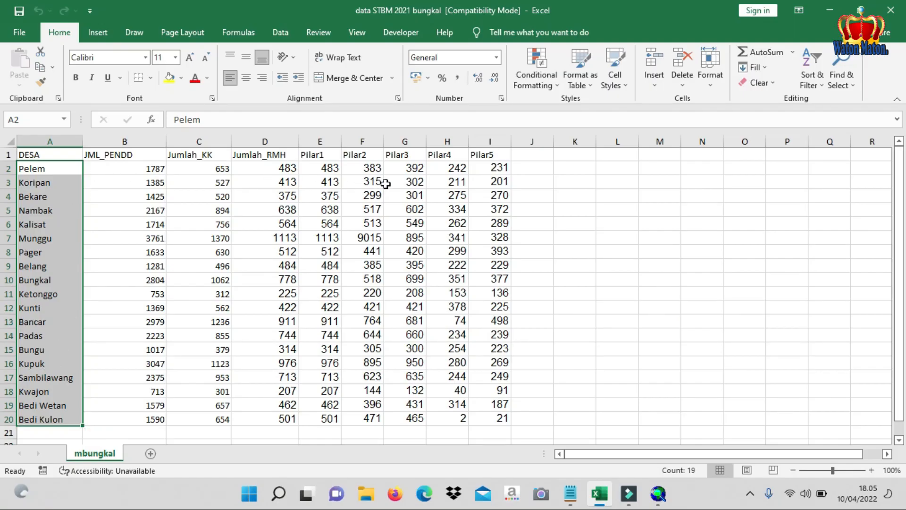
drag(62, 168, 62, 419)
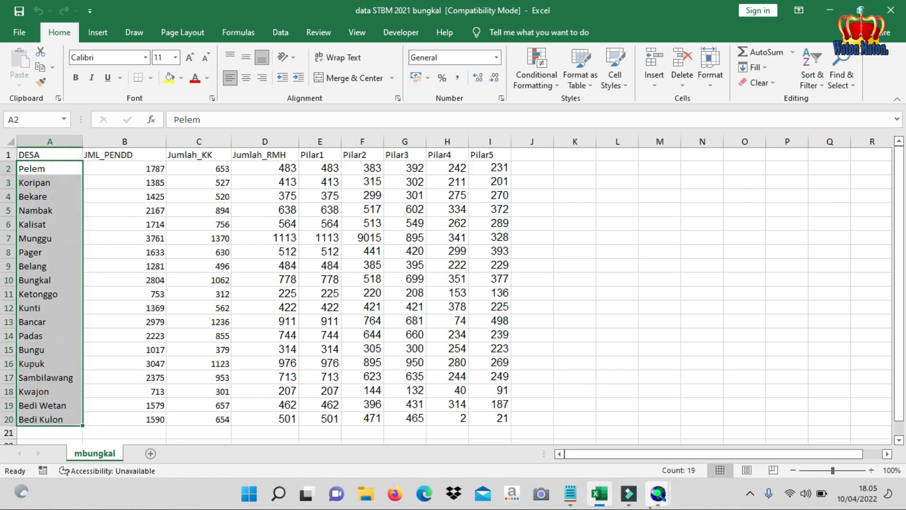
Step: Switch back to ArcMap and open the attribute table of the Peta_Kec layer
click(657, 493)
click(621, 435)
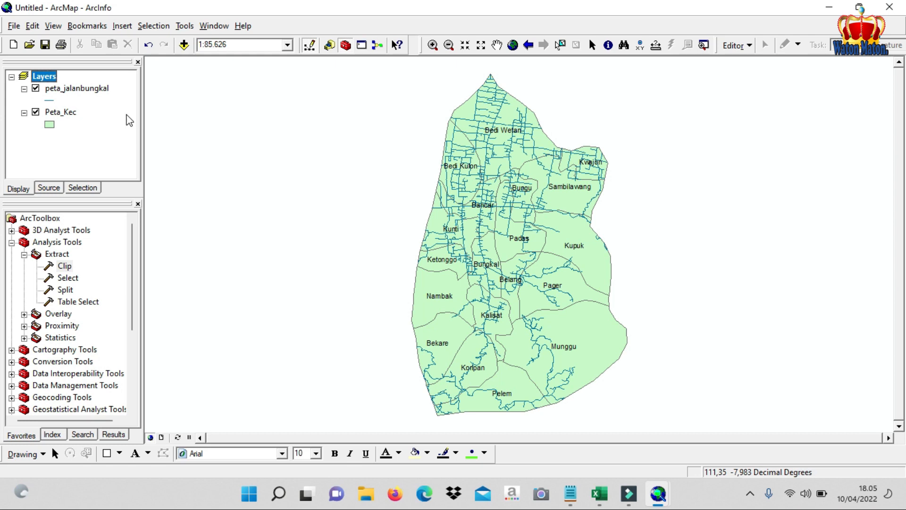
right_click(60, 111)
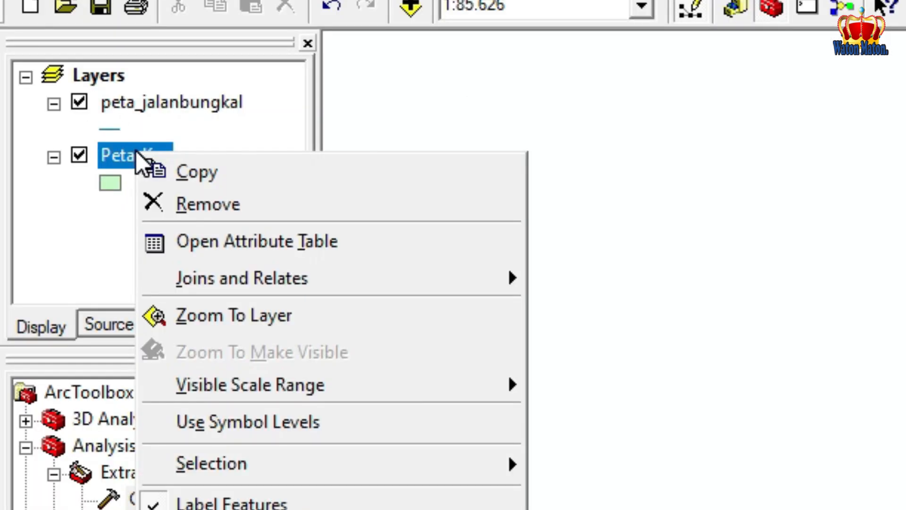
click(254, 239)
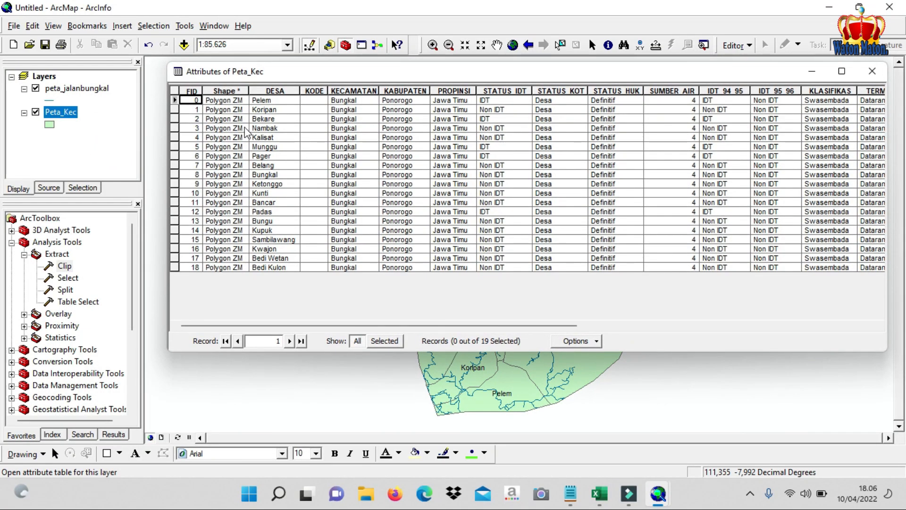
Step: Look through all the fields of the Peta_Kec attribute table, from FID across to BANYAKNYA and back
click(235, 109)
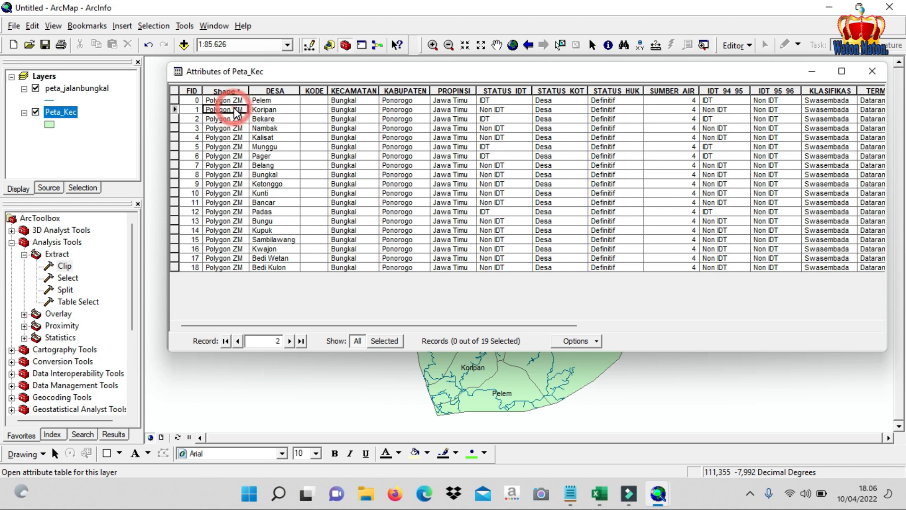
key(Right)
key(Right)
key(Left)
key(Left)
key(Left)
key(Left)
key(Left)
key(Left)
key(Left)
key(Right)
key(Right)
key(Right)
key(Right)
key(Right)
key(Right)
key(Right)
key(Left)
key(Left)
key(Left)
key(Left)
key(Left)
key(Left)
key(Left)
key(Left)
key(Left)
key(Left)
key(Left)
key(Left)
key(Left)
key(Left)
key(Left)
key(Left)
key(Left)
key(Left)
key(Left)
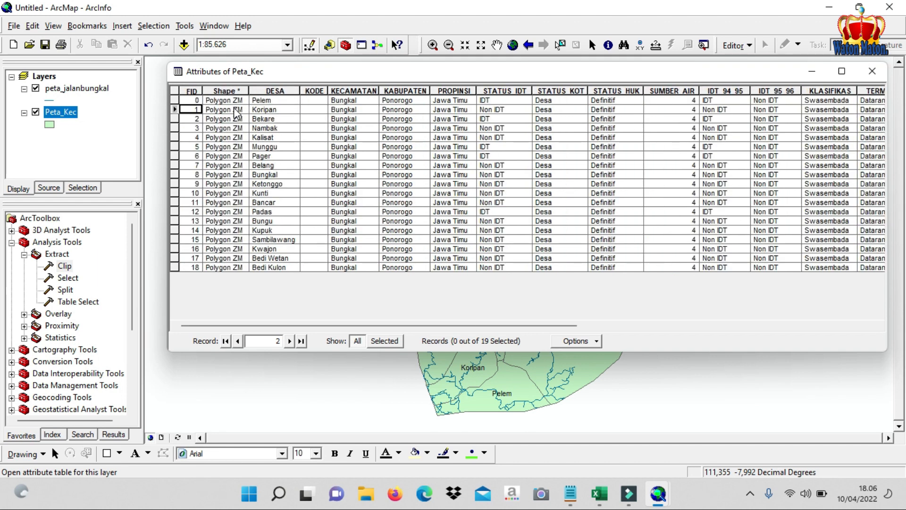
key(Right)
key(Right)
key(Right)
key(Right)
key(Right)
key(Right)
key(Right)
key(Right)
key(Right)
key(Right)
key(Right)
key(Right)
key(Right)
key(Right)
key(Right)
key(Left)
key(Left)
key(Left)
key(Left)
key(Left)
key(Left)
key(Left)
key(Left)
key(Left)
key(Left)
key(Left)
key(Left)
key(Left)
key(Left)
key(Left)
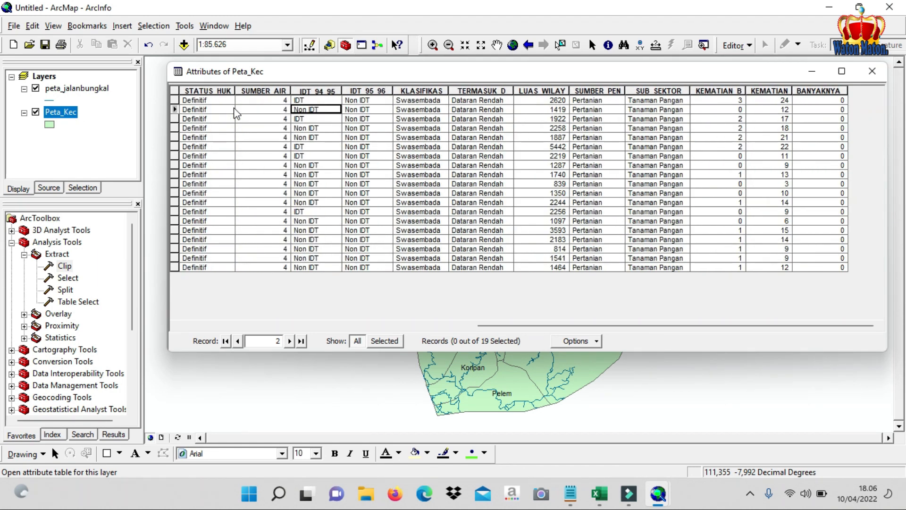
key(End)
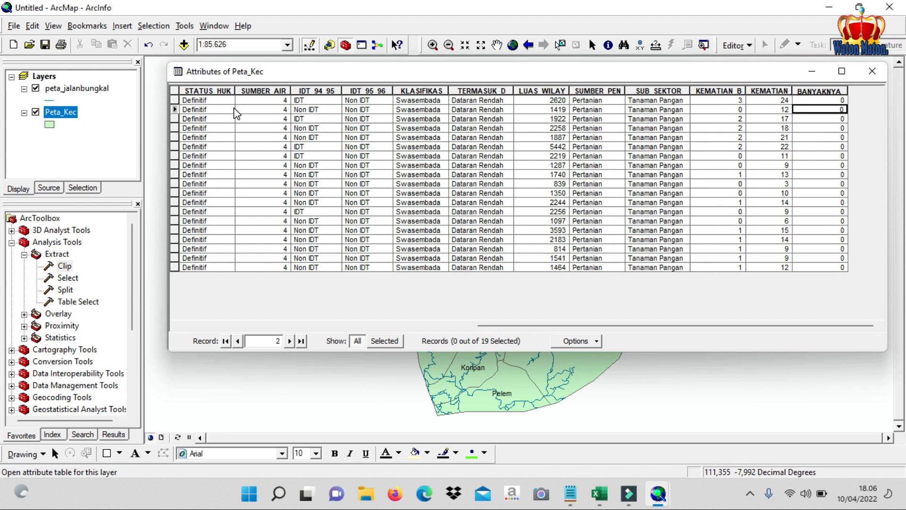
drag(521, 325, 253, 336)
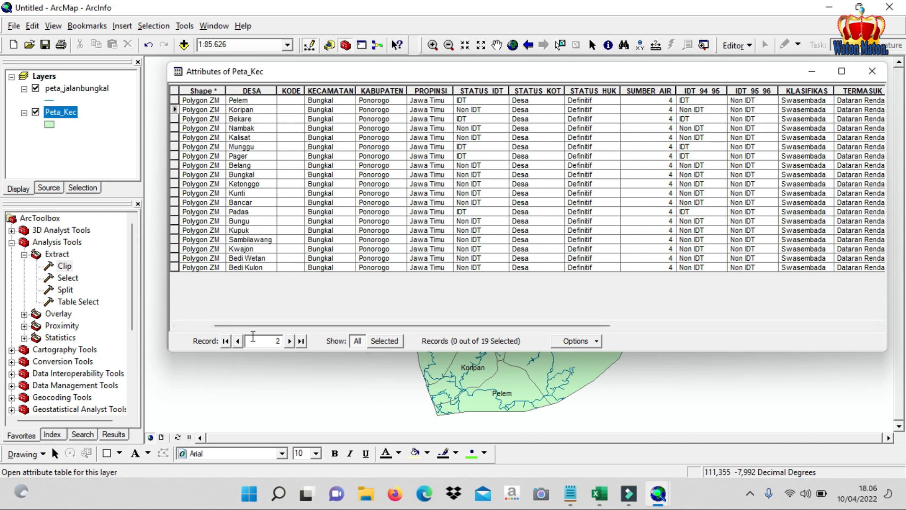
click(530, 202)
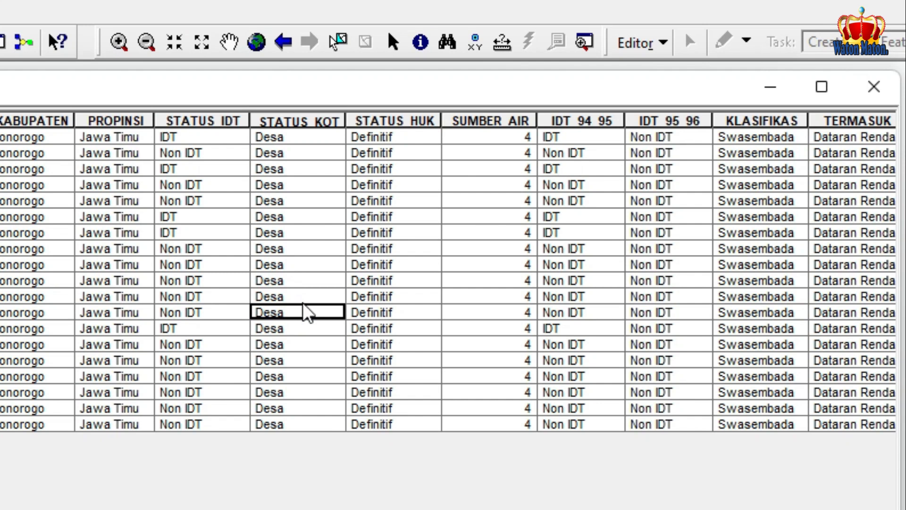
Step: Permanently delete the SUMBER_AIR field from the Peta_Kec attribute table
right_click(507, 127)
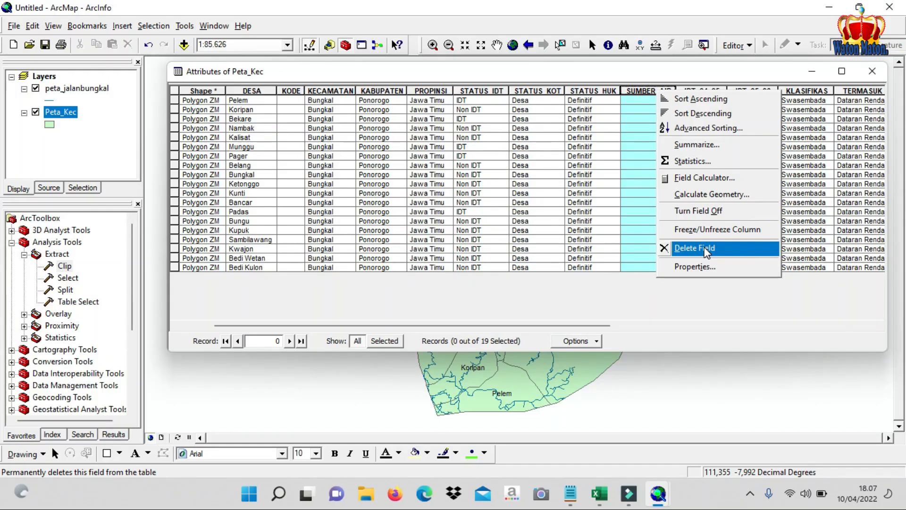
click(587, 392)
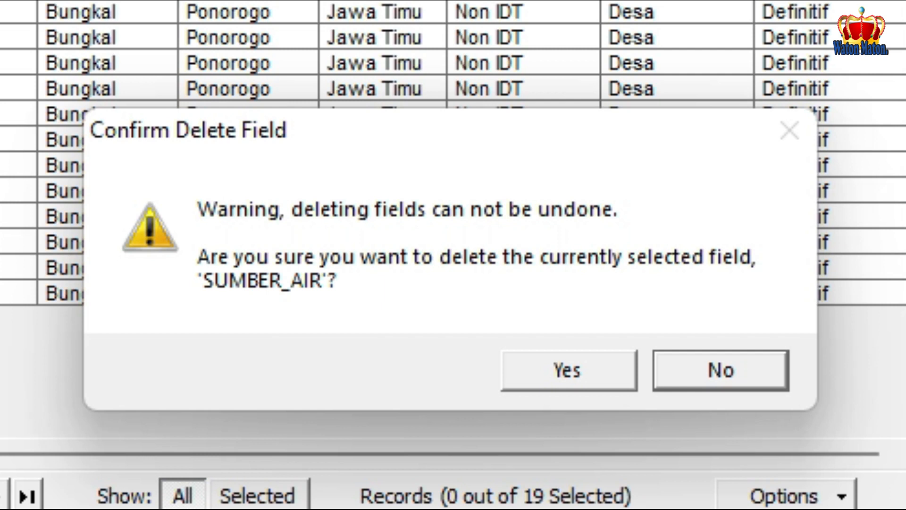
click(594, 373)
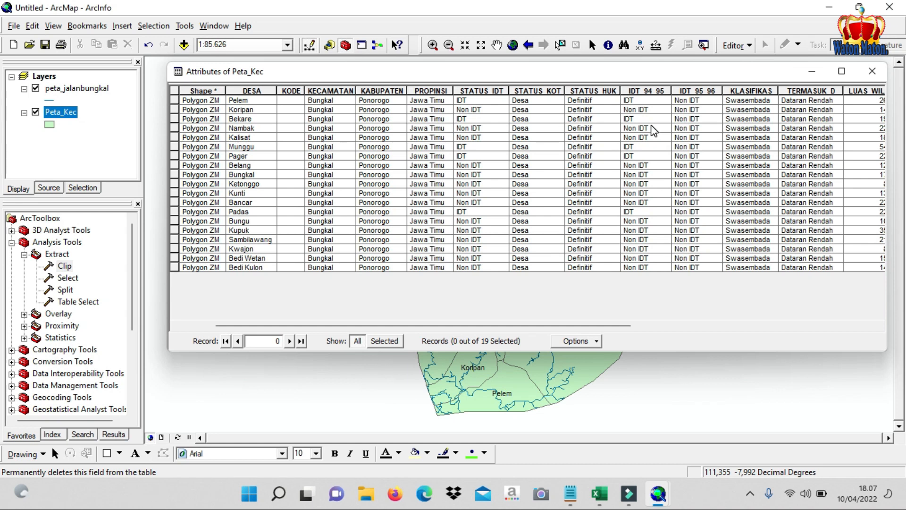
Step: Select the whole DESA column in the Peta_Kec attribute table
click(651, 121)
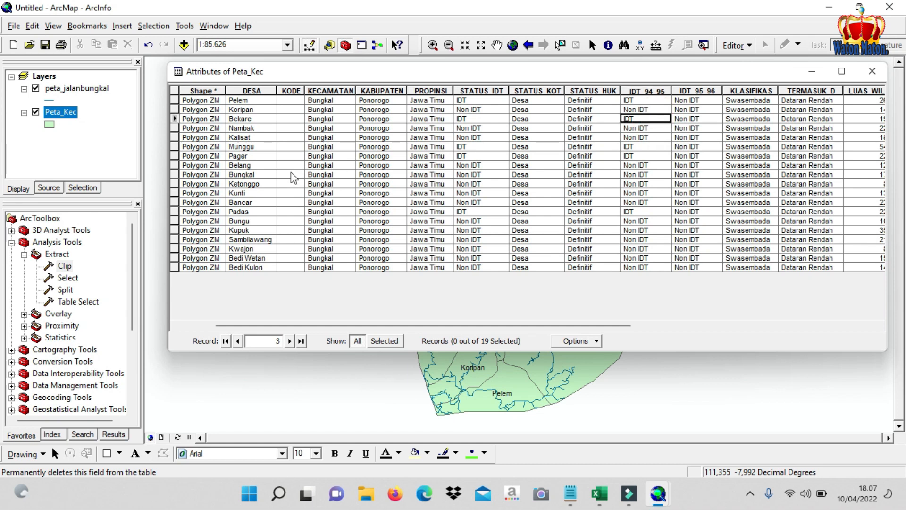
click(261, 145)
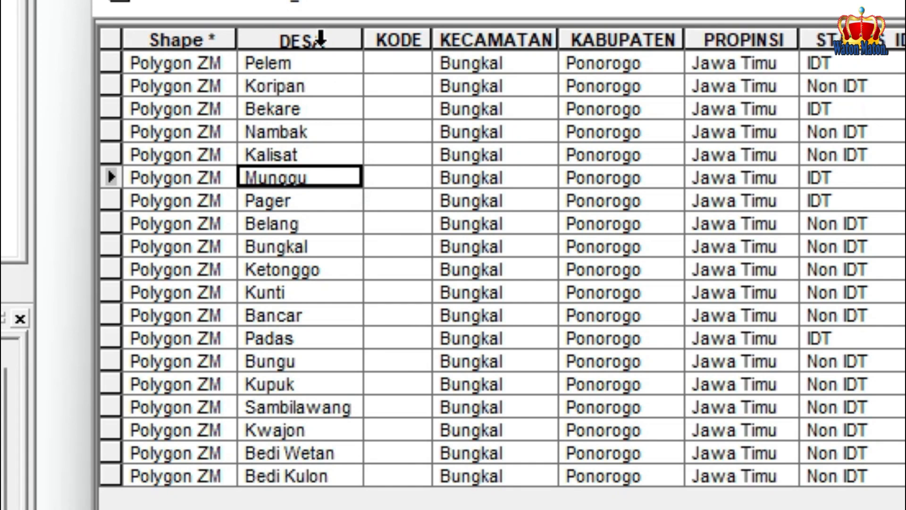
click(261, 91)
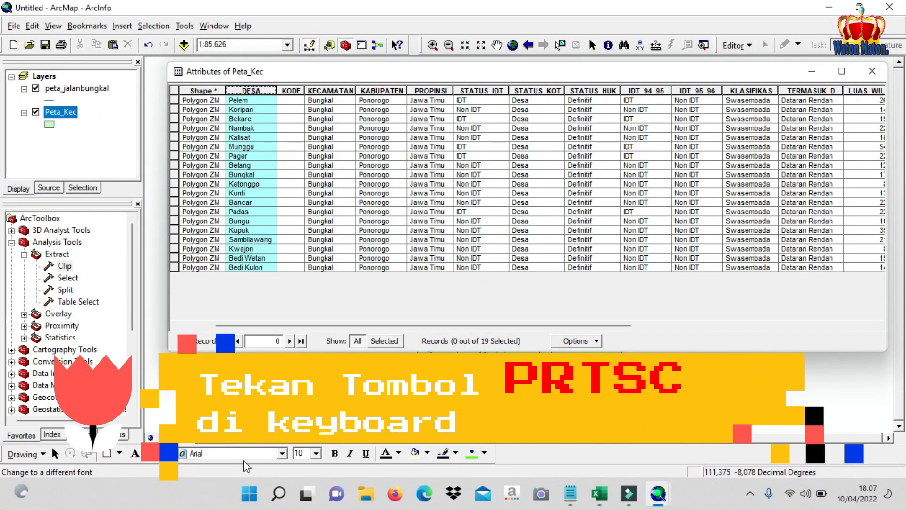
Step: Open Paint and paste in the captured screenshot of the Peta_Kec attribute table
click(275, 494)
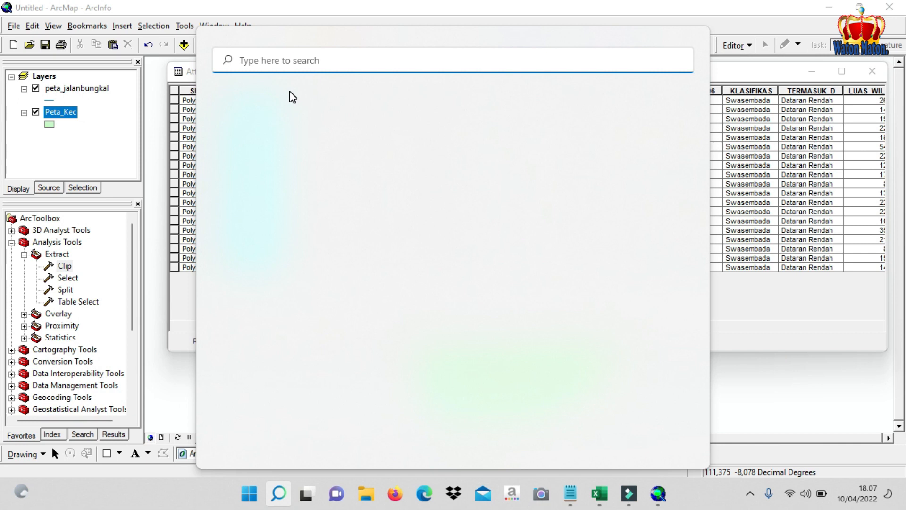
text(paint)
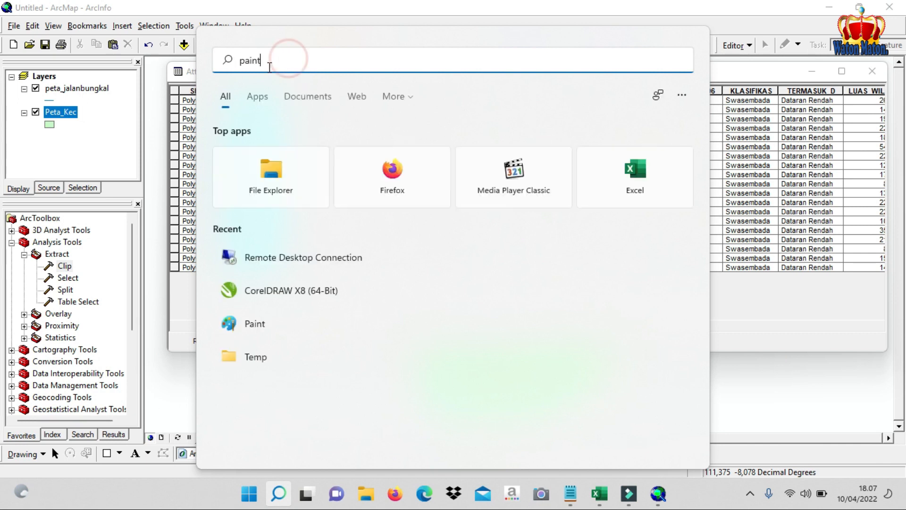
click(248, 170)
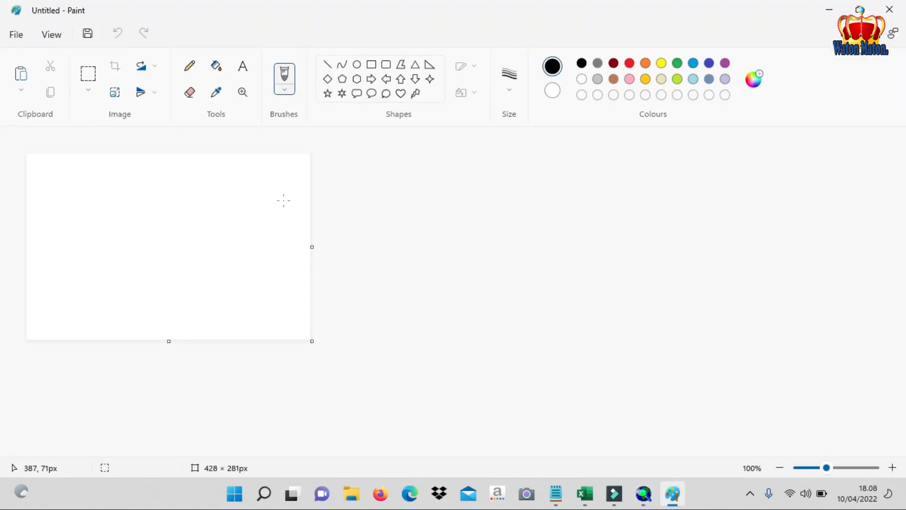
key(ctrl+v)
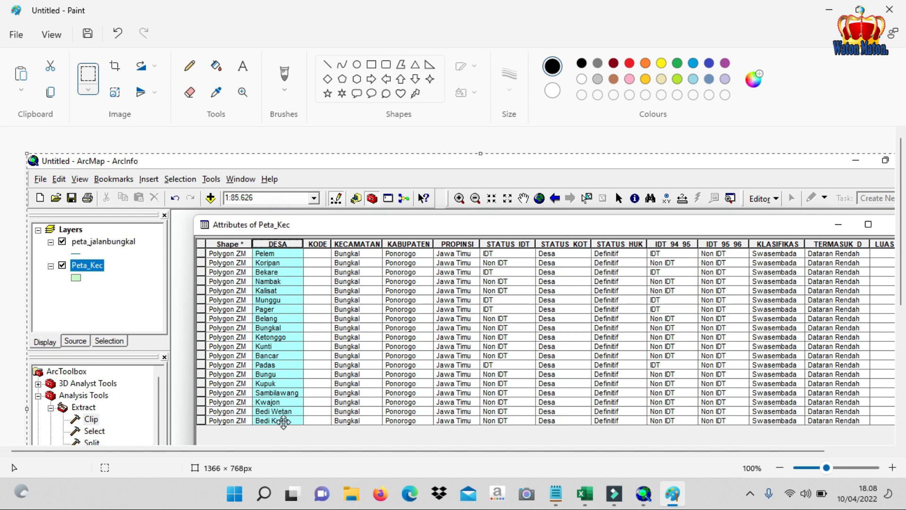
Step: Copy the DESA column area from the Paint screenshot into the STBM workbook in Excel and align and enlarge it beside column A
click(90, 73)
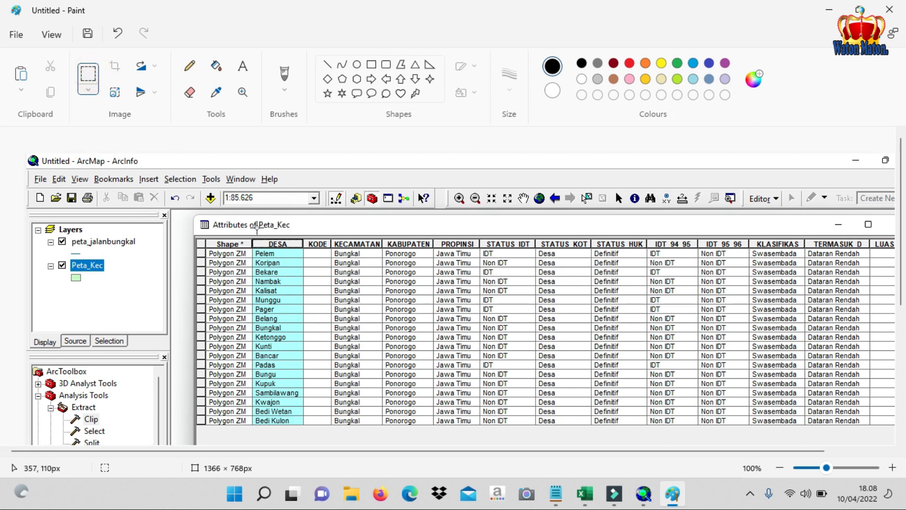
mouse_move(246, 225)
mouse_down()
mouse_move(294, 357)
mouse_move(302, 417)
mouse_move(314, 433)
mouse_up()
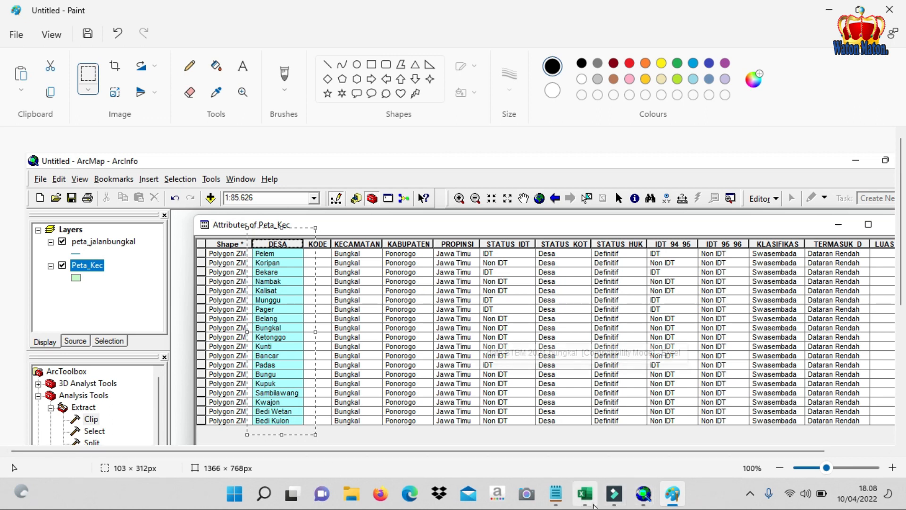
click(593, 503)
click(610, 252)
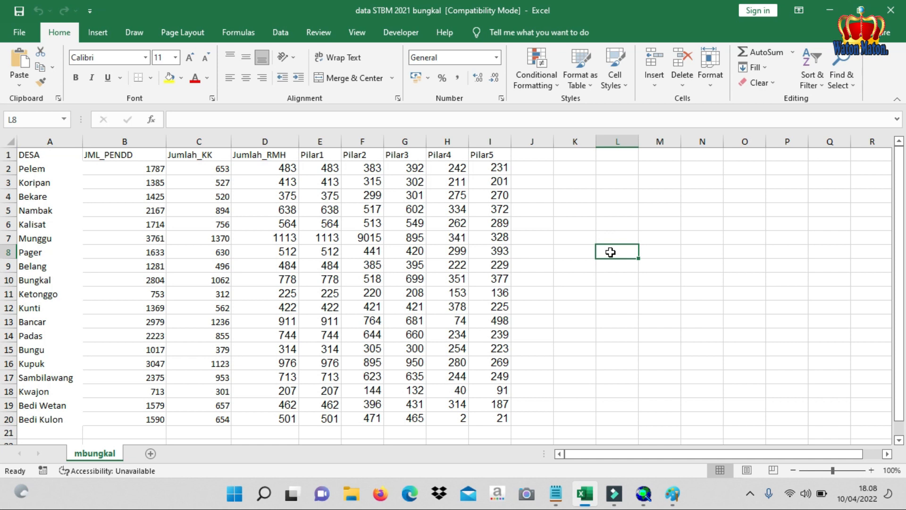
key(ctrl+v)
drag(620, 272, 114, 165)
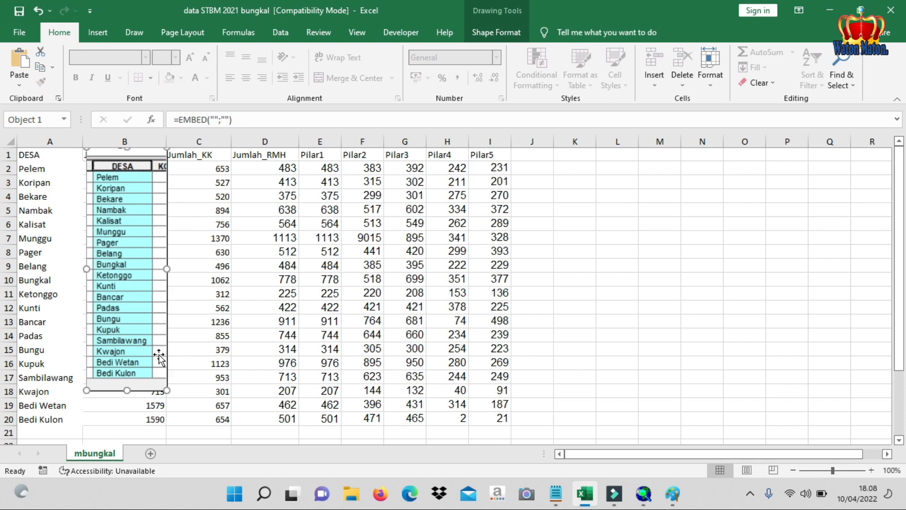
drag(169, 391, 177, 420)
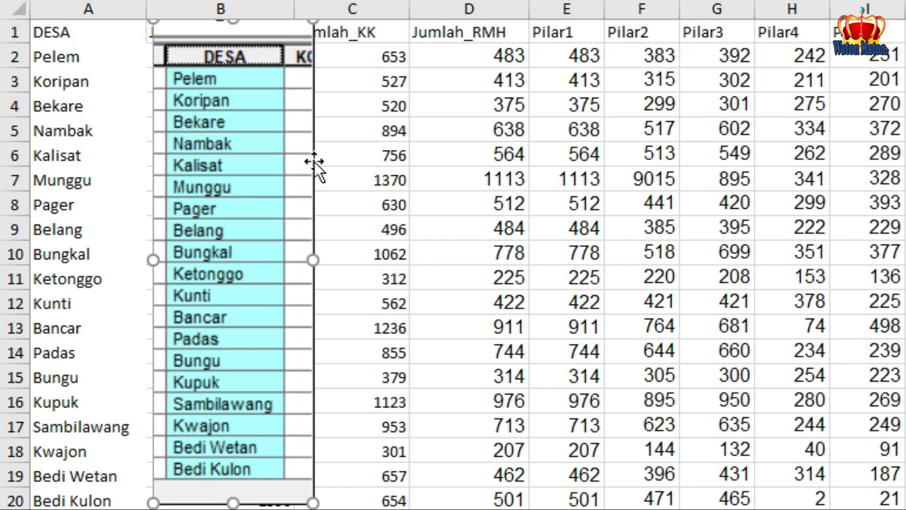
Step: Compare the village names in column A with the pasted DESA picture, and delete the picture from the mbungkal sheet
click(58, 32)
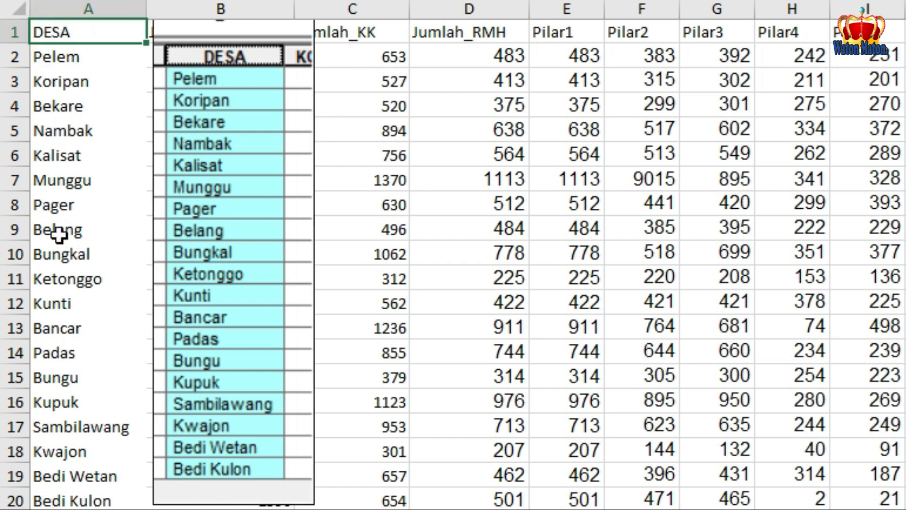
click(237, 150)
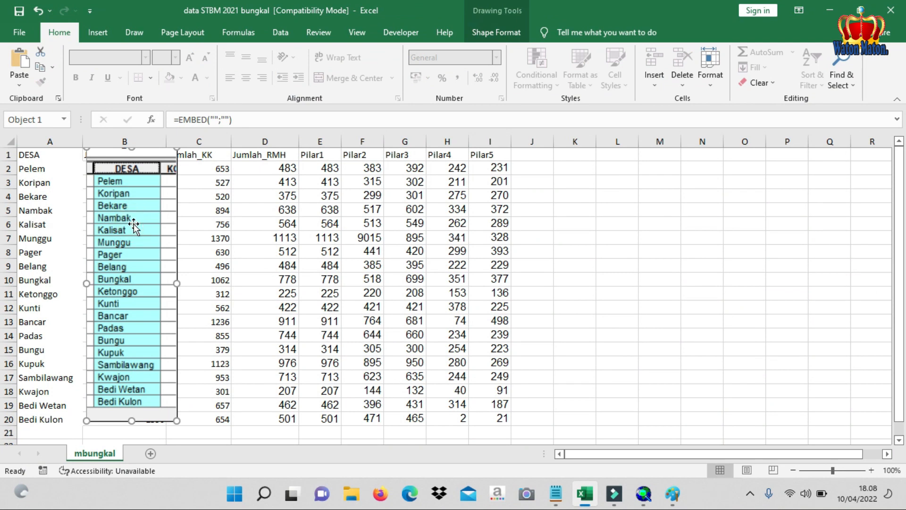
key(Delete)
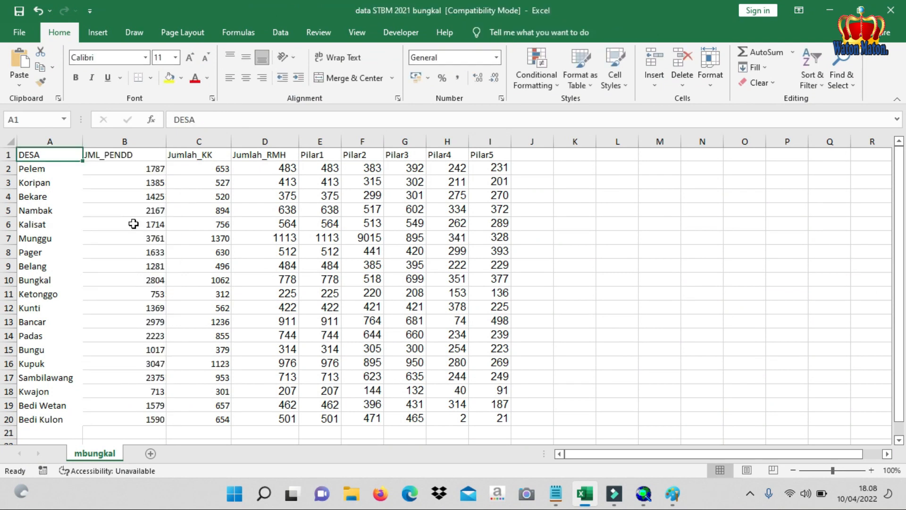
click(229, 222)
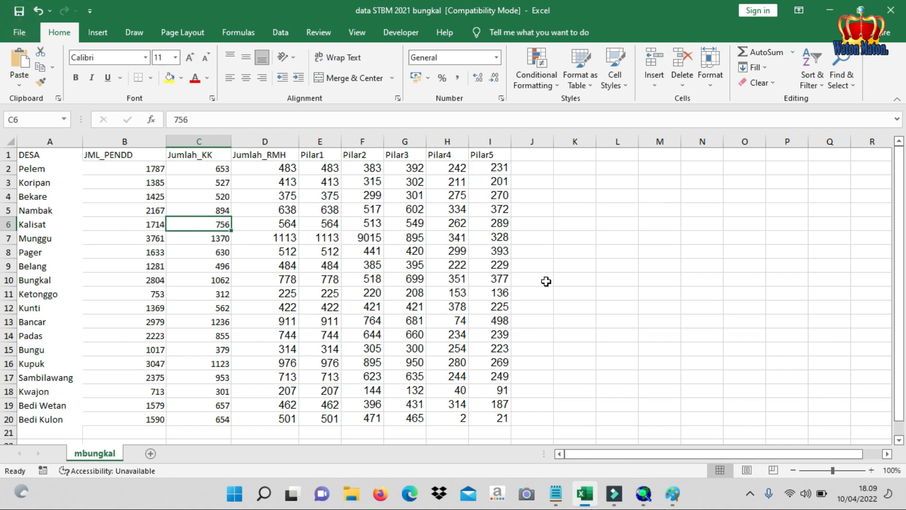
Step: Switch back to ArcMap, then close and reopen the attribute table of the Peta_Kec layer
click(644, 494)
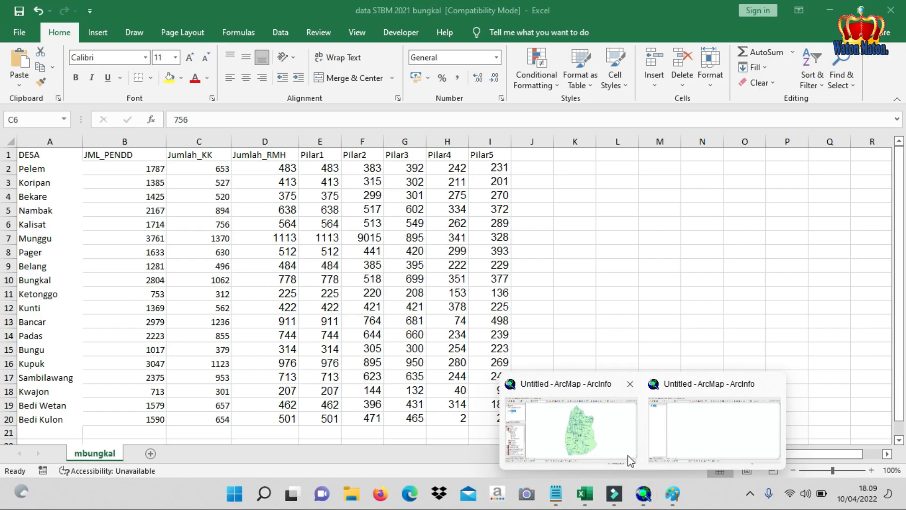
click(617, 443)
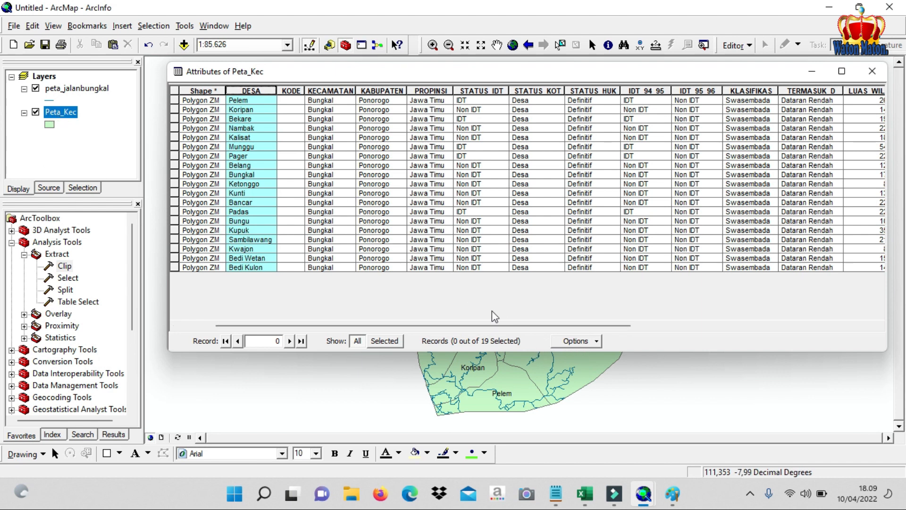
click(872, 70)
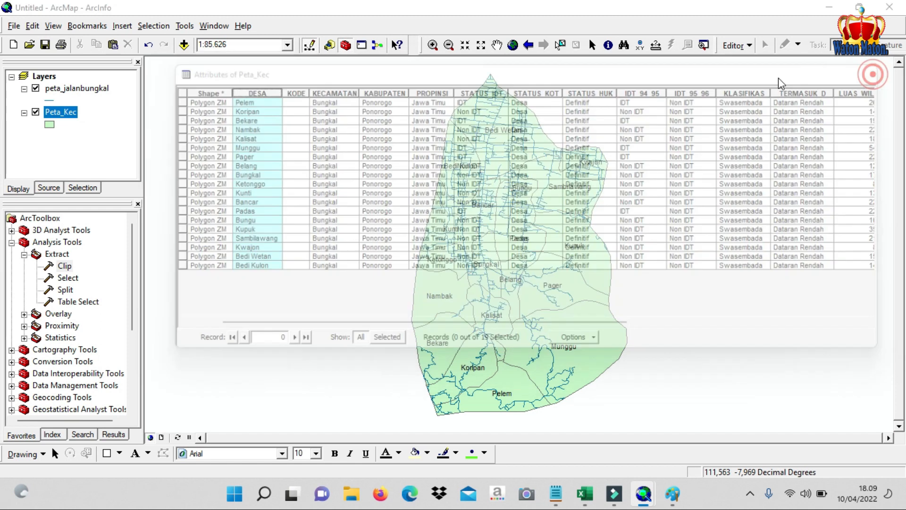
right_click(68, 118)
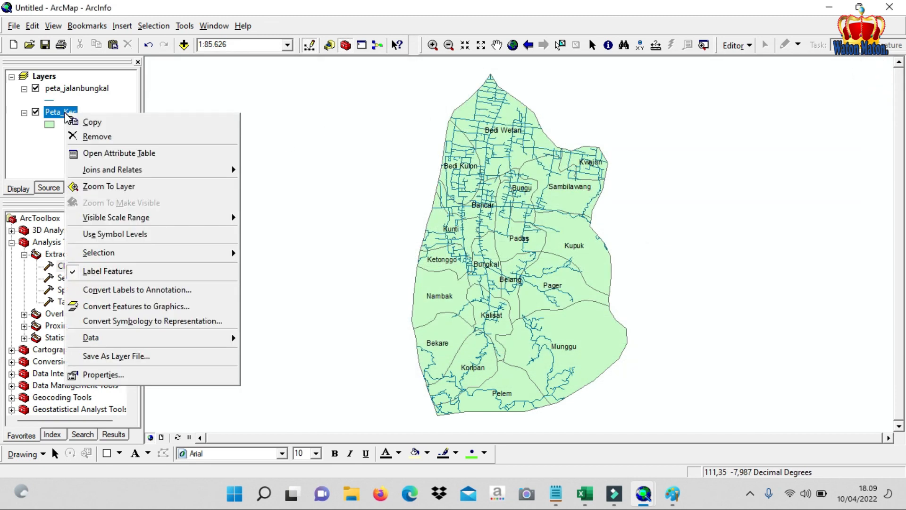
click(99, 153)
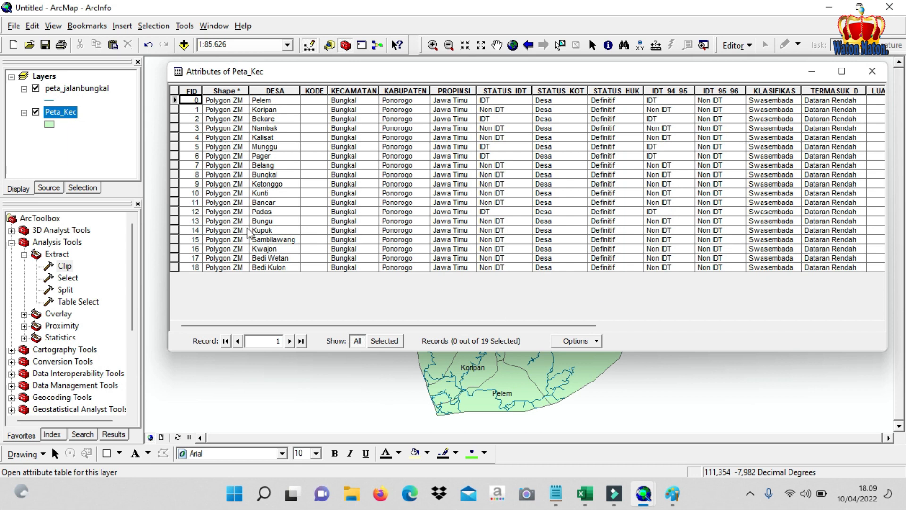
right_click(70, 115)
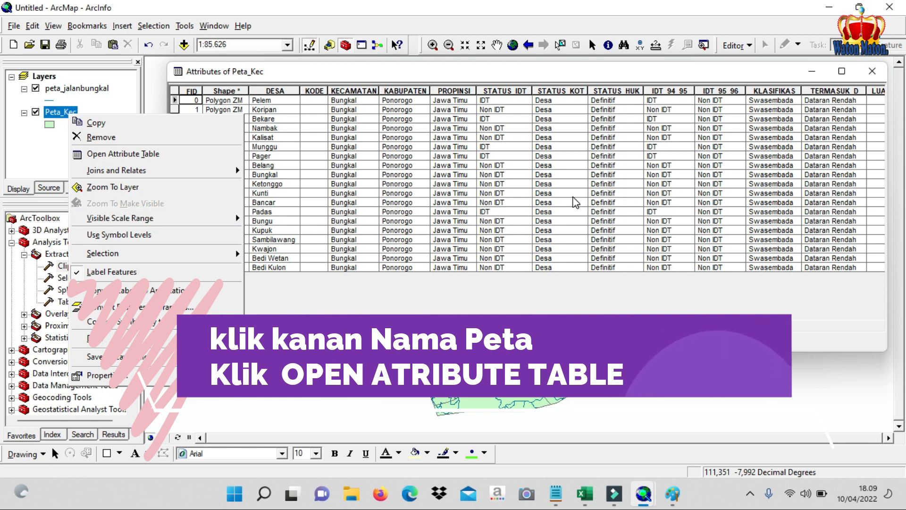
click(562, 231)
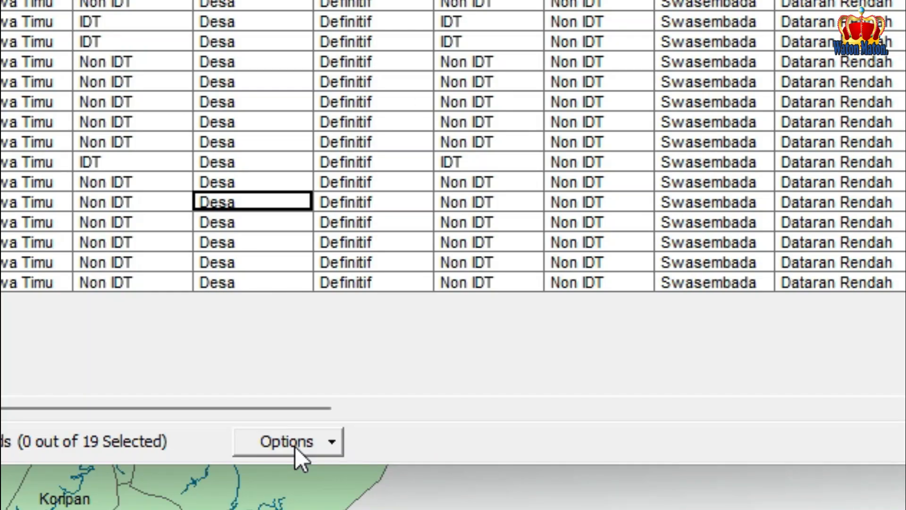
Step: Start an attribute join from the Peta_Kec table and base it on the layer's DESA field
click(295, 446)
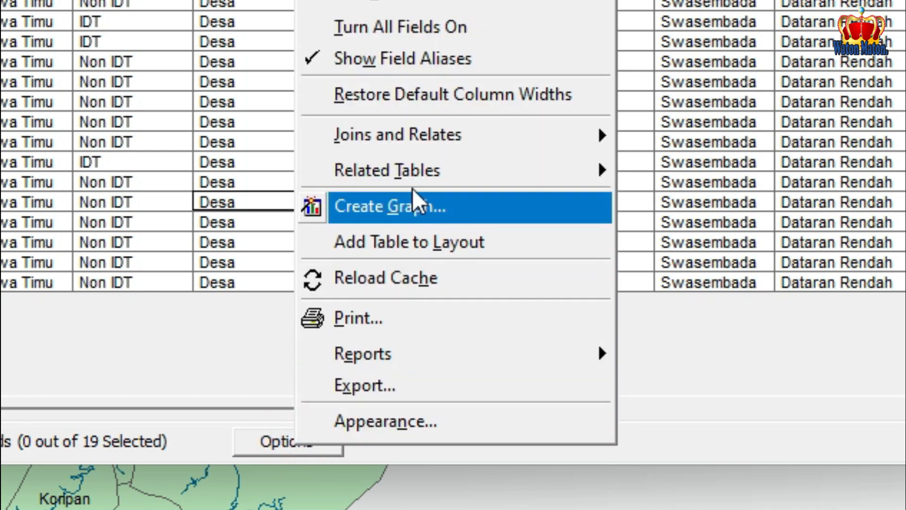
mouse_move(409, 142)
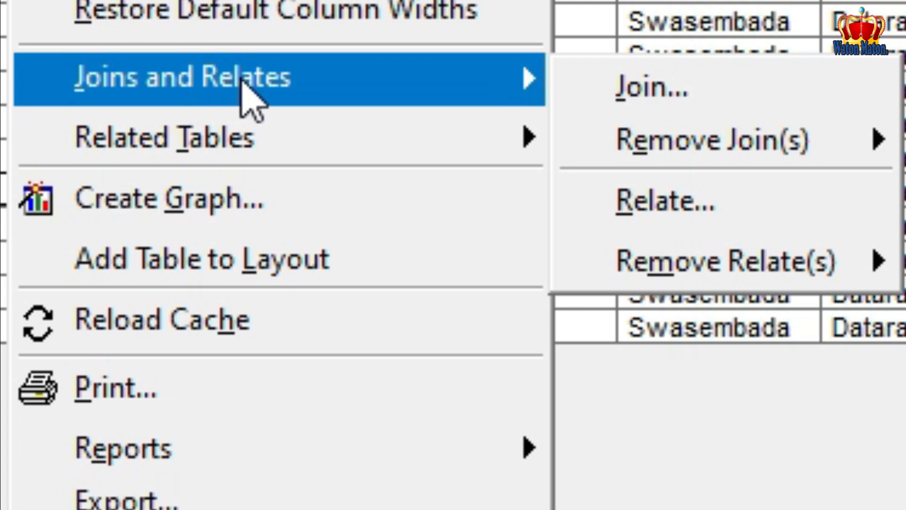
click(642, 89)
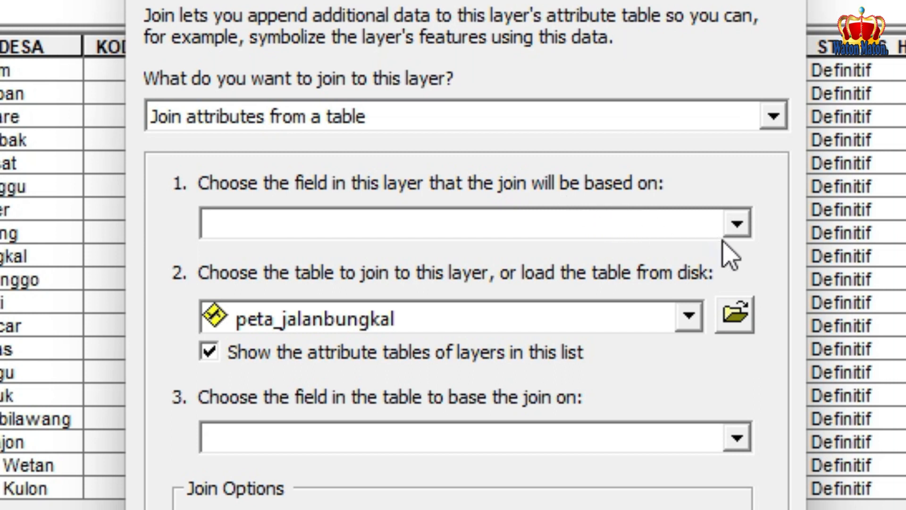
click(738, 221)
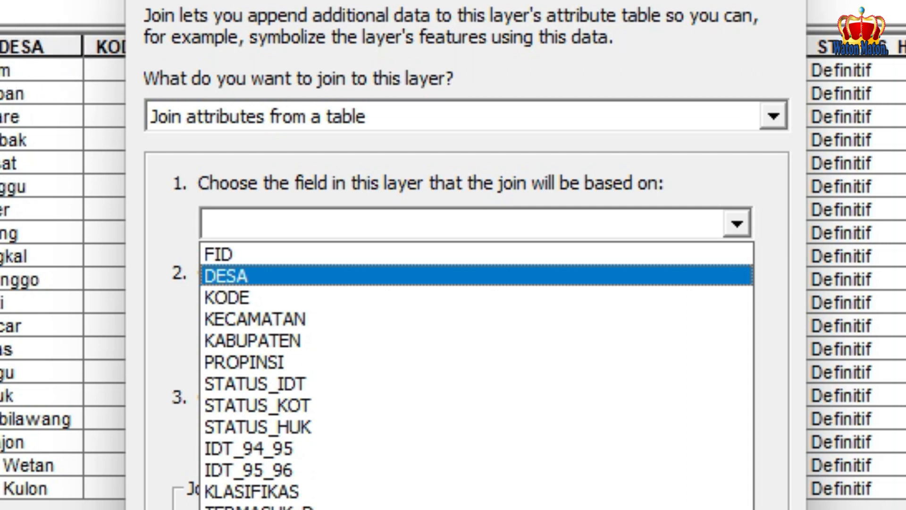
click(272, 278)
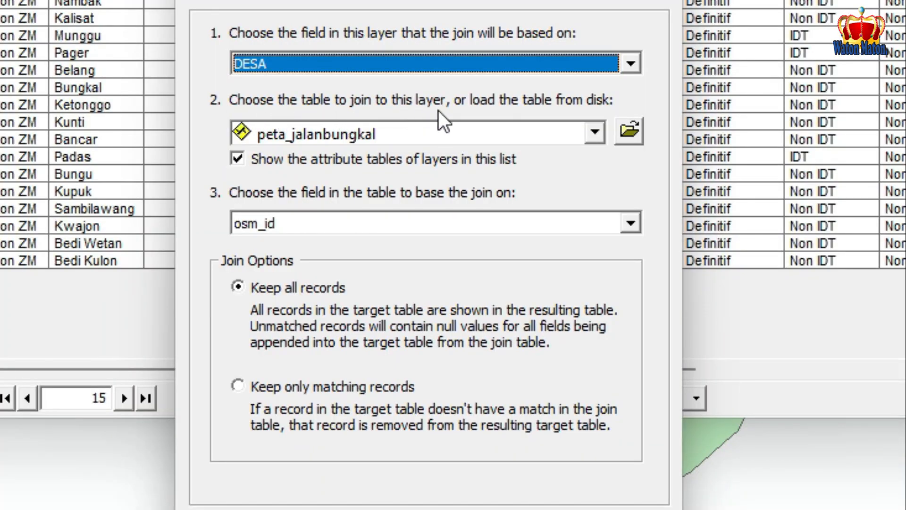
Step: Load mbungkal$ of data STBM 2021 bungkal.xls from the latihan membuat peta folder as the join table, matching on its DESA field
click(597, 124)
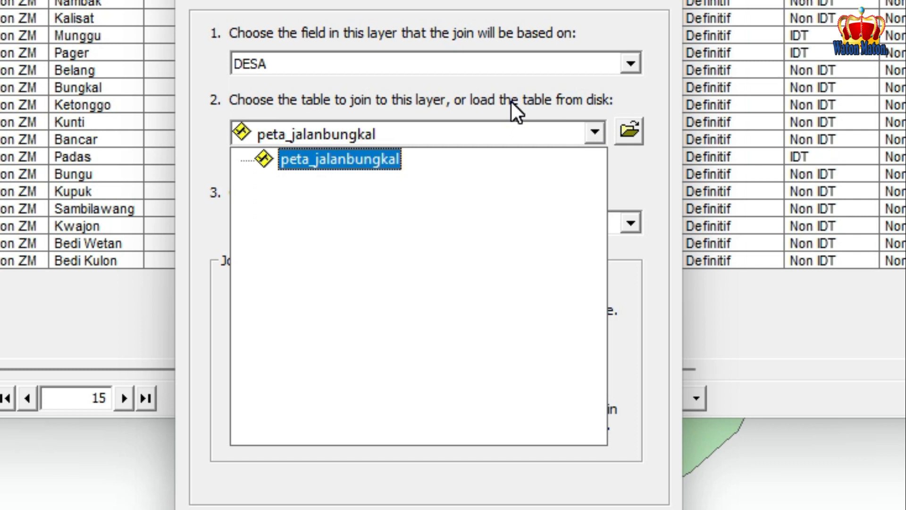
click(620, 129)
click(620, 128)
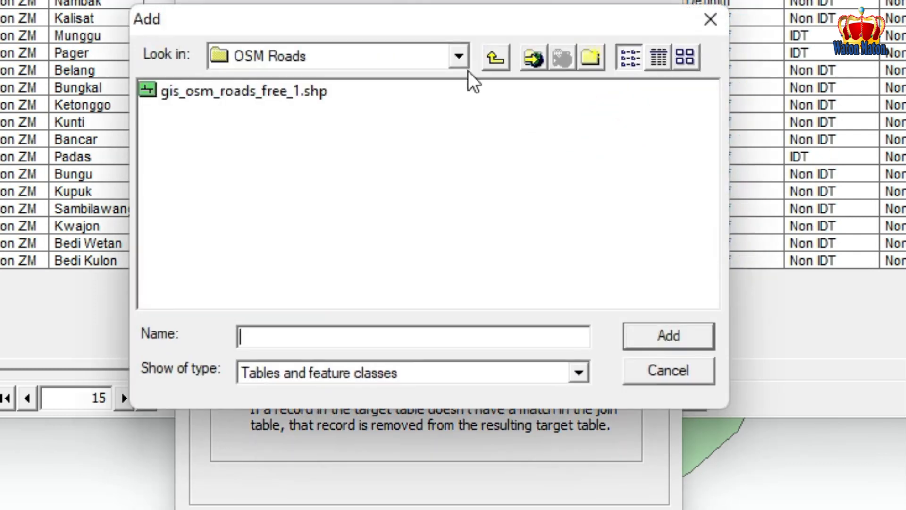
click(462, 55)
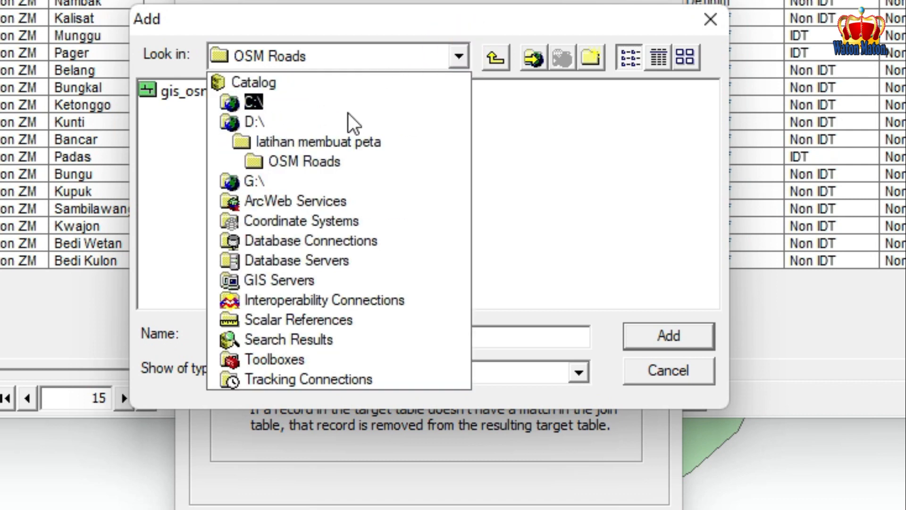
click(337, 137)
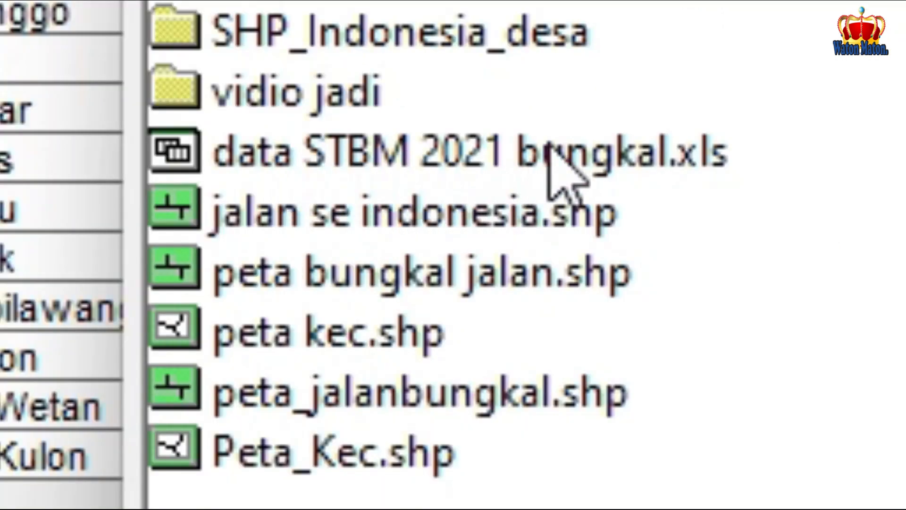
click(457, 162)
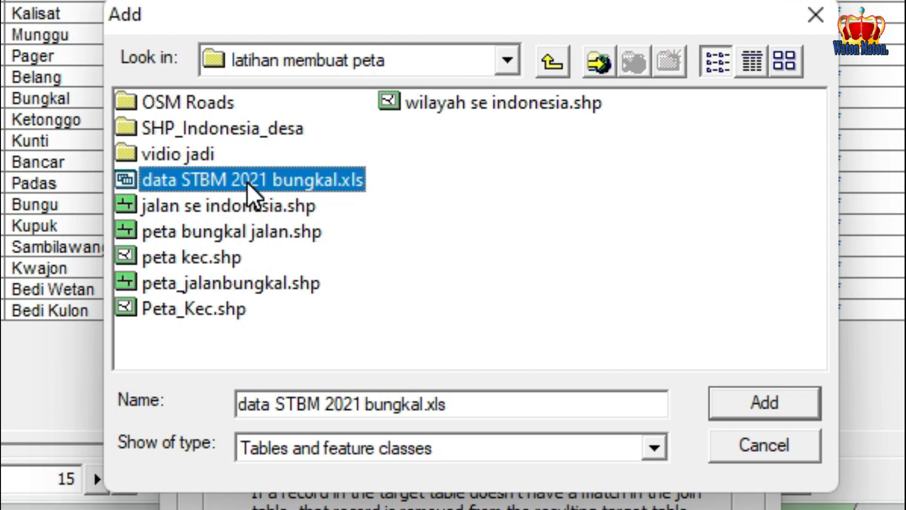
click(763, 403)
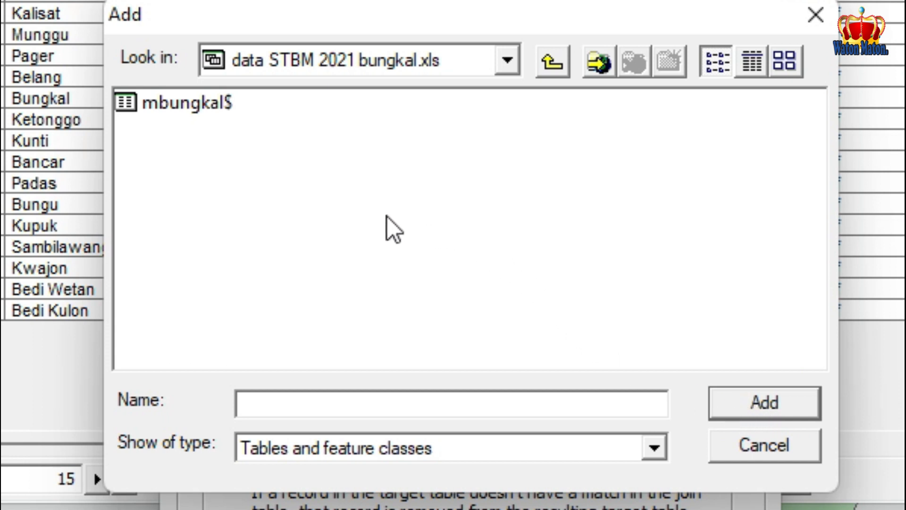
click(182, 109)
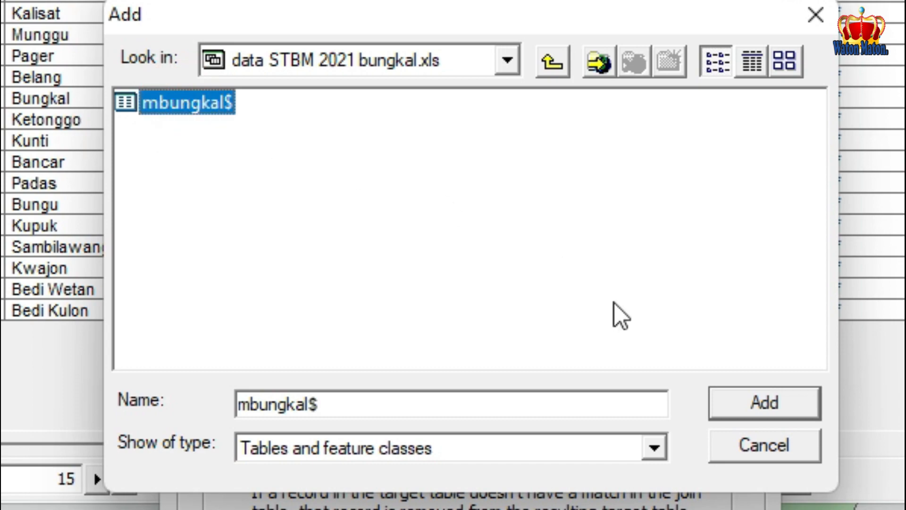
click(760, 409)
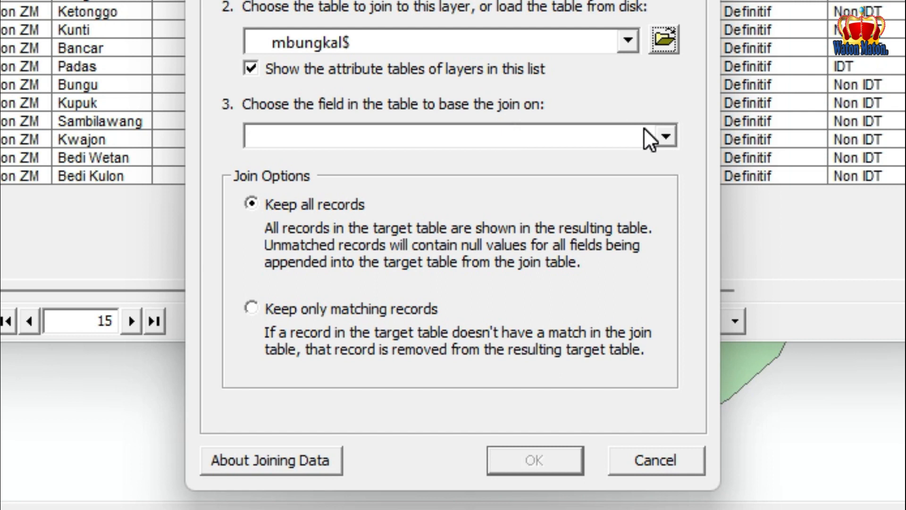
click(665, 138)
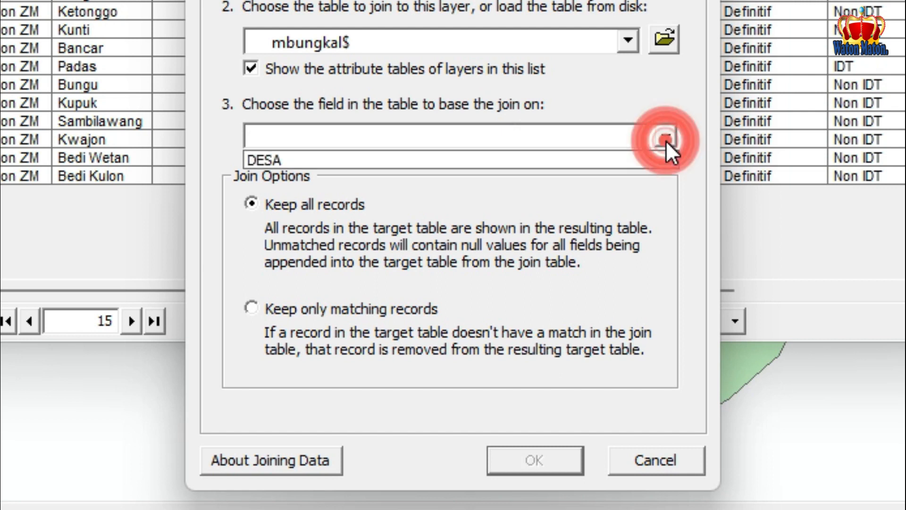
click(502, 153)
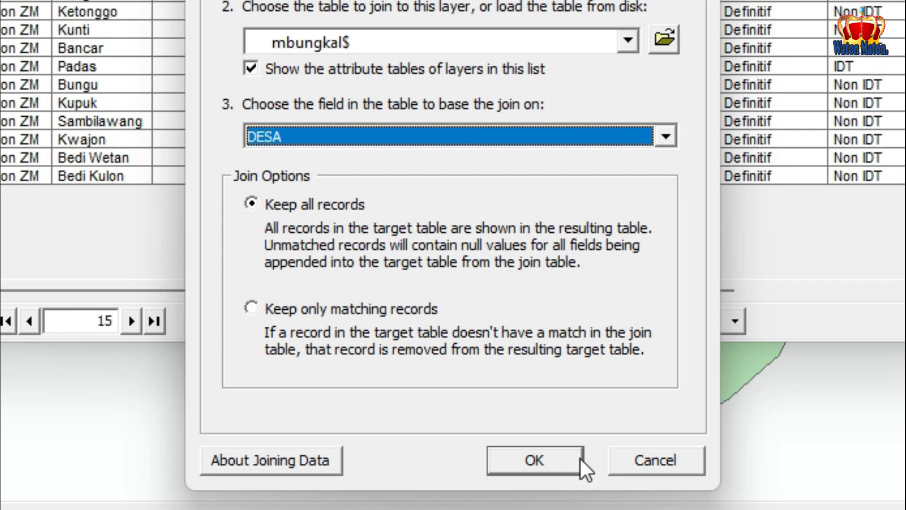
Step: Run the join keeping all records, review the appended STBM columns in the Peta_Kec attribute table, and close the table
click(529, 456)
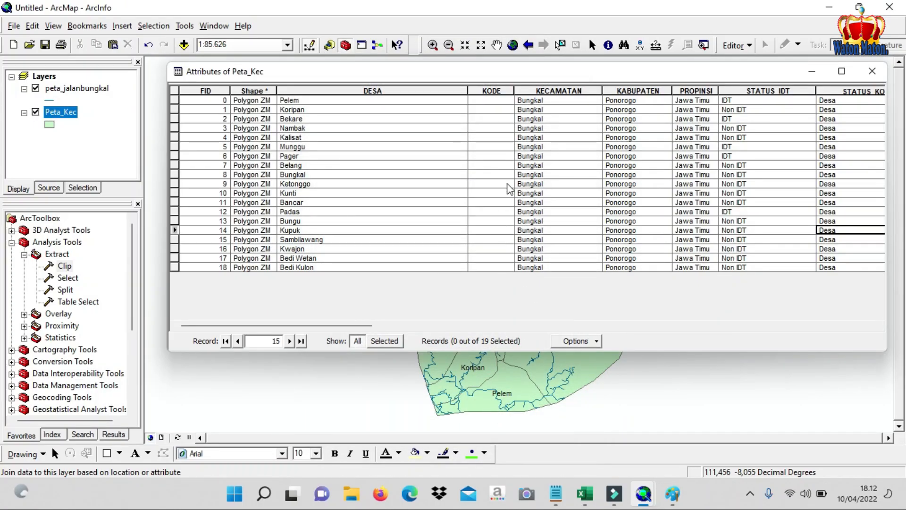
click(510, 165)
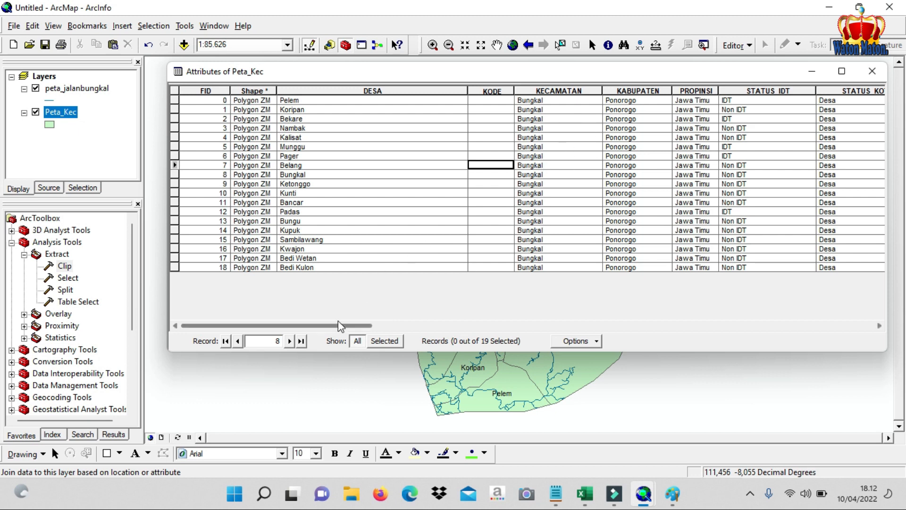
drag(331, 325, 848, 345)
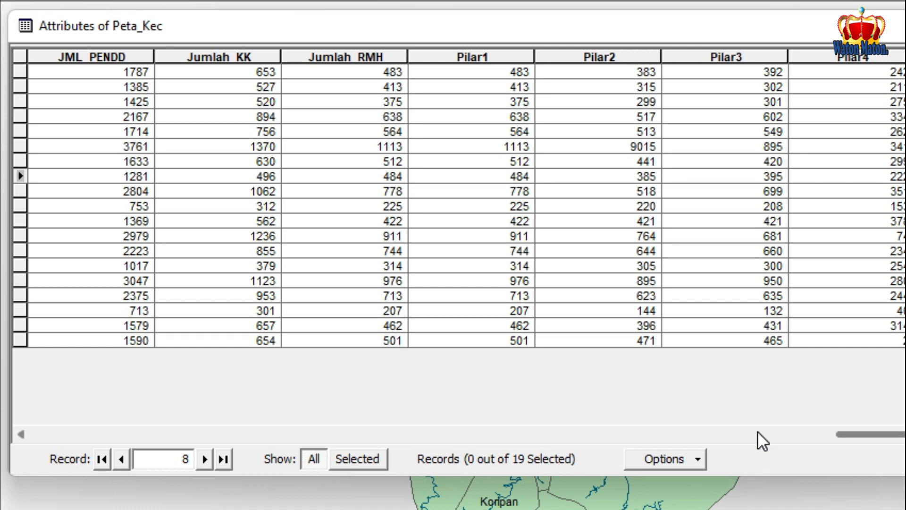
drag(851, 432, 779, 438)
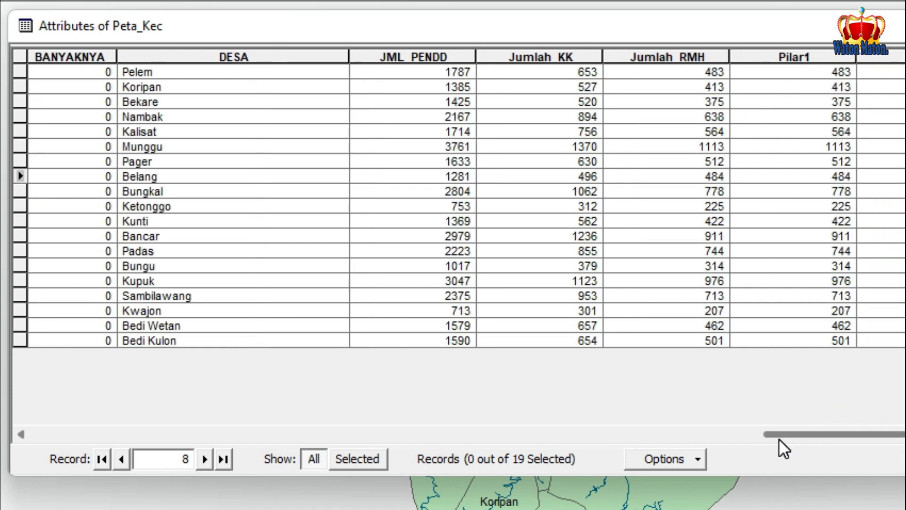
drag(778, 438, 697, 440)
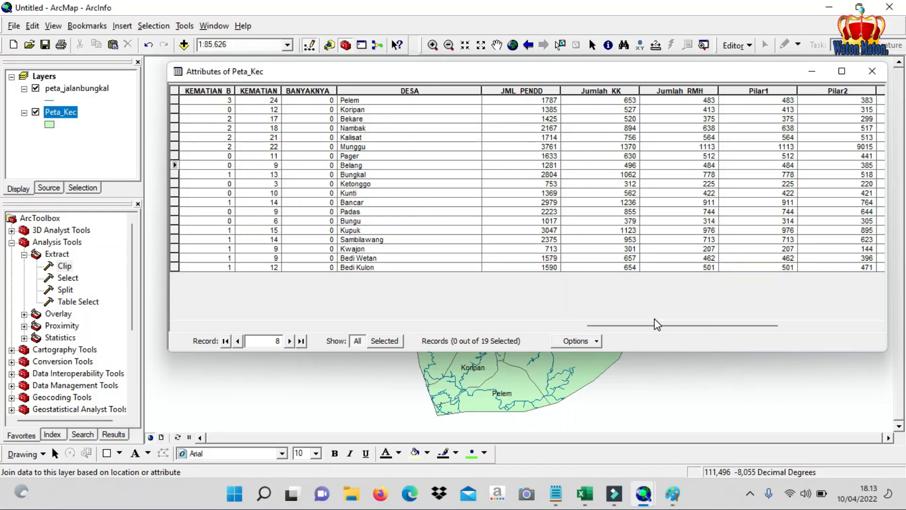
click(875, 73)
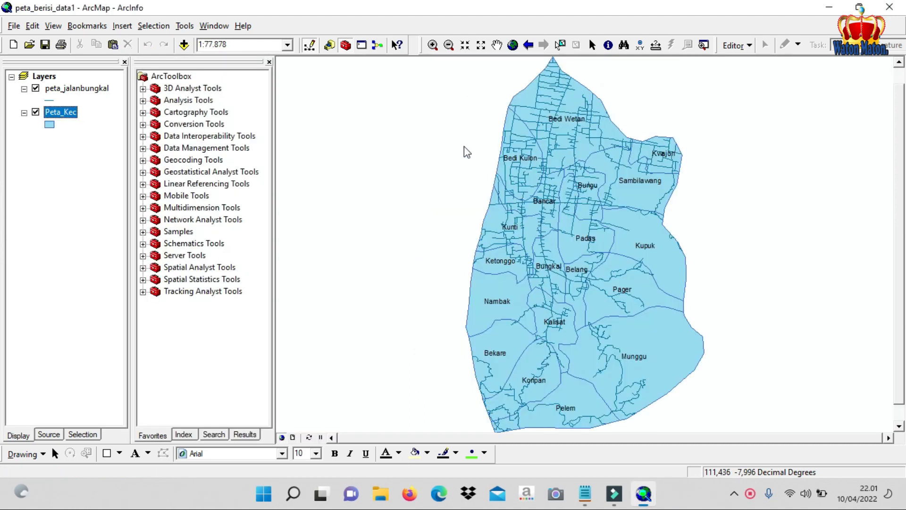
Step: Dock ArcToolbox below the layer list and enlarge its area so the toolboxes are readable
drag(249, 63, 119, 164)
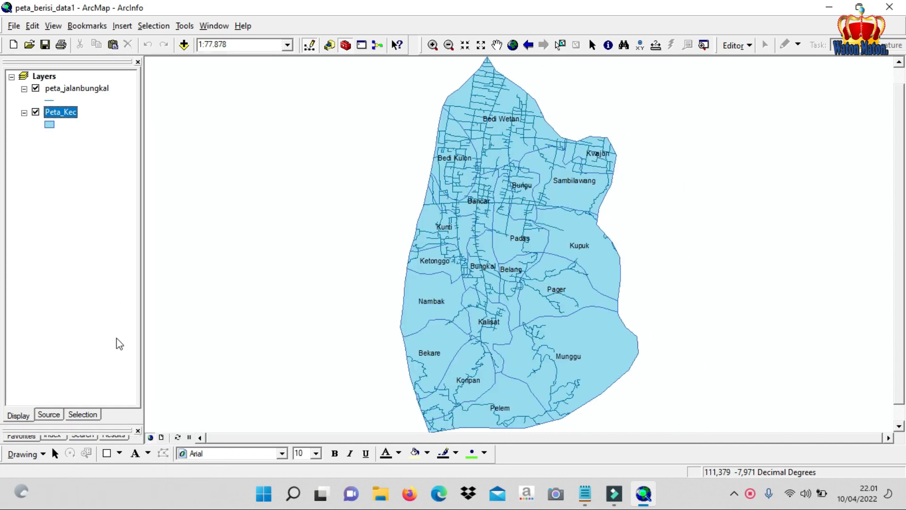
drag(114, 426, 123, 198)
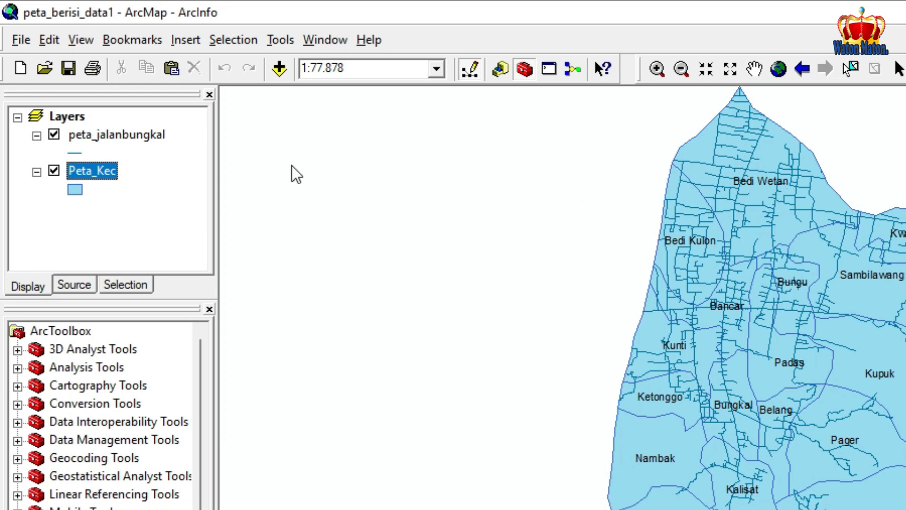
Step: Add Peta_Kec.shp from the latihan membuat peta folder on D:\ to the map as a second Peta_Kec layer
click(280, 68)
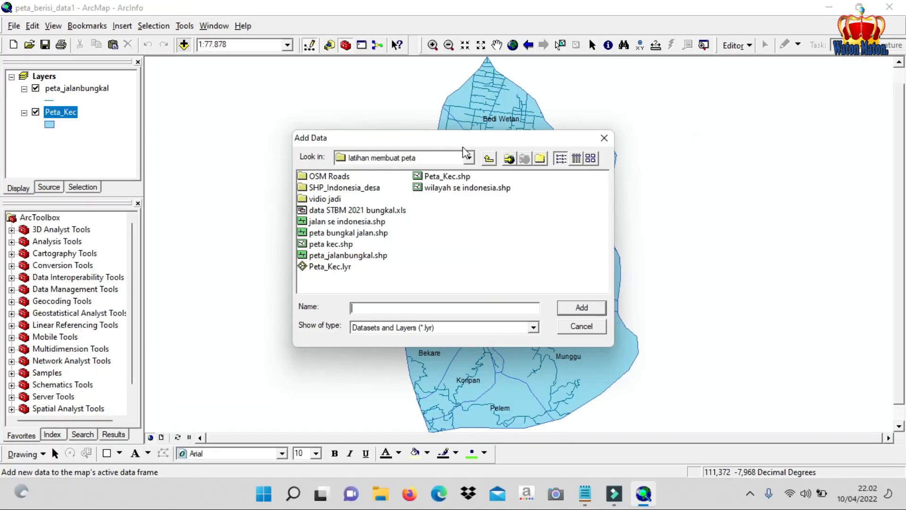
click(468, 157)
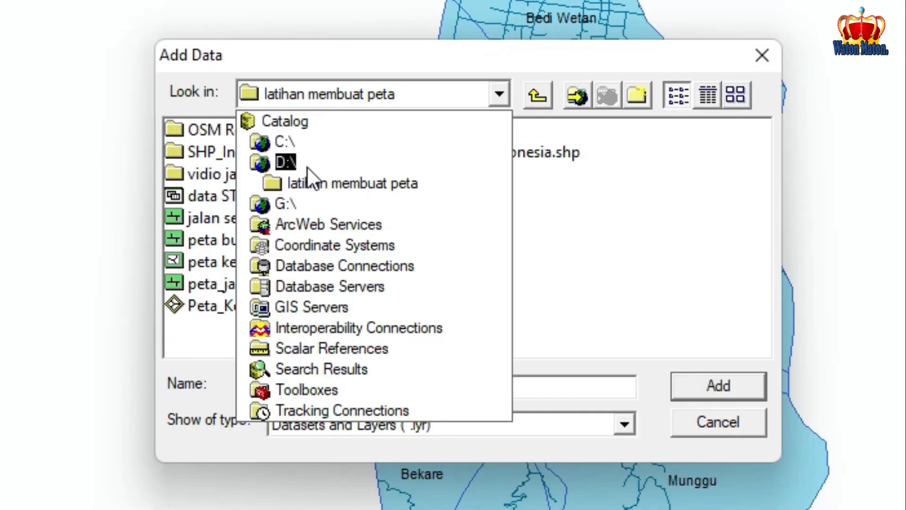
click(304, 163)
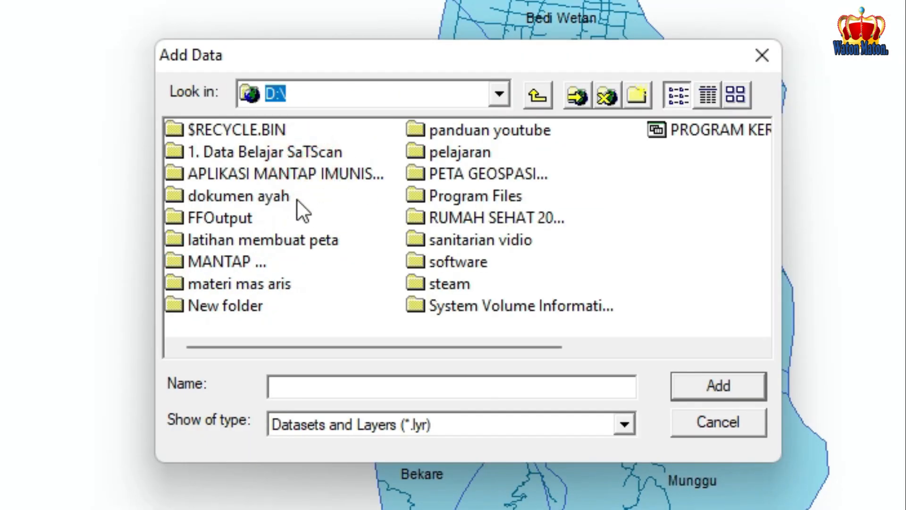
double_click(234, 242)
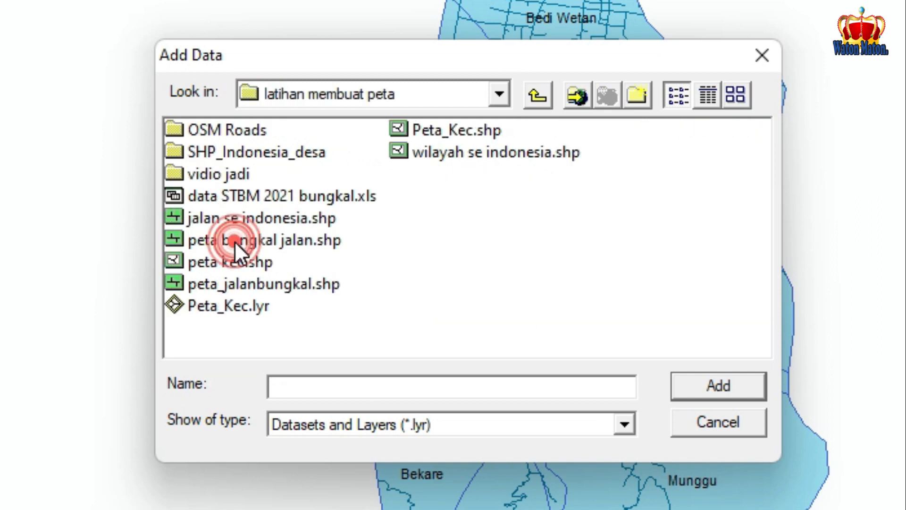
click(411, 128)
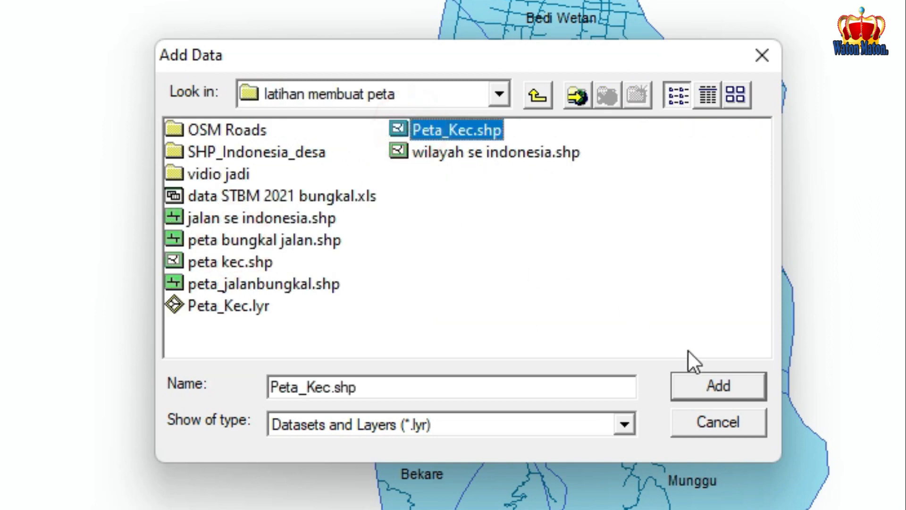
click(707, 388)
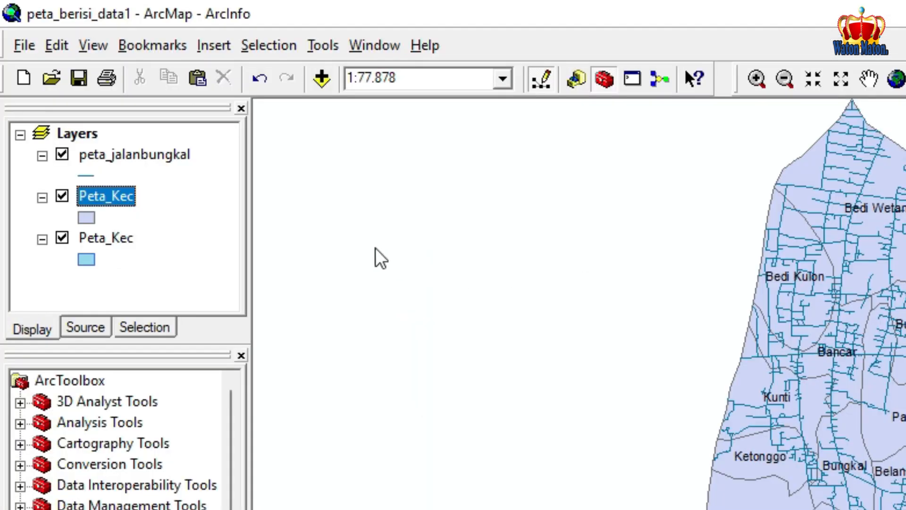
Step: Change the upper Peta_Kec layer's symbol to a hollow fill with a black outline
right_click(124, 198)
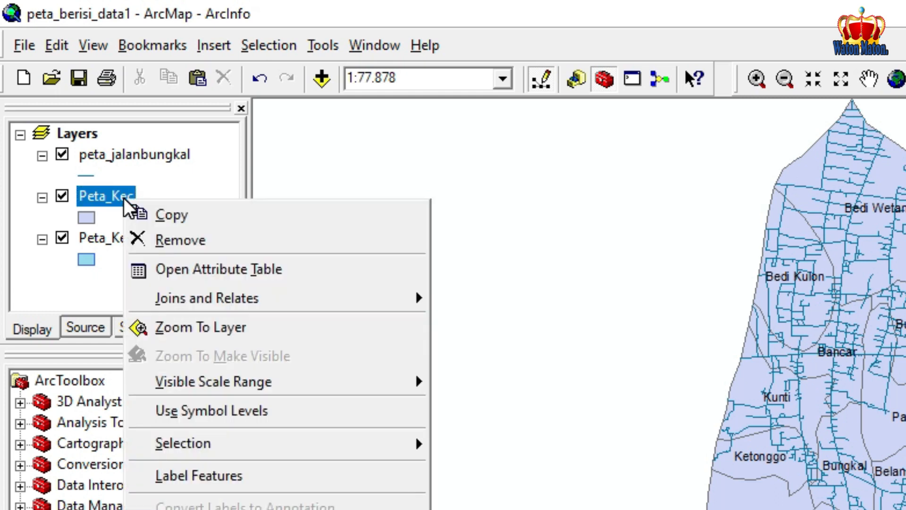
click(104, 196)
click(103, 195)
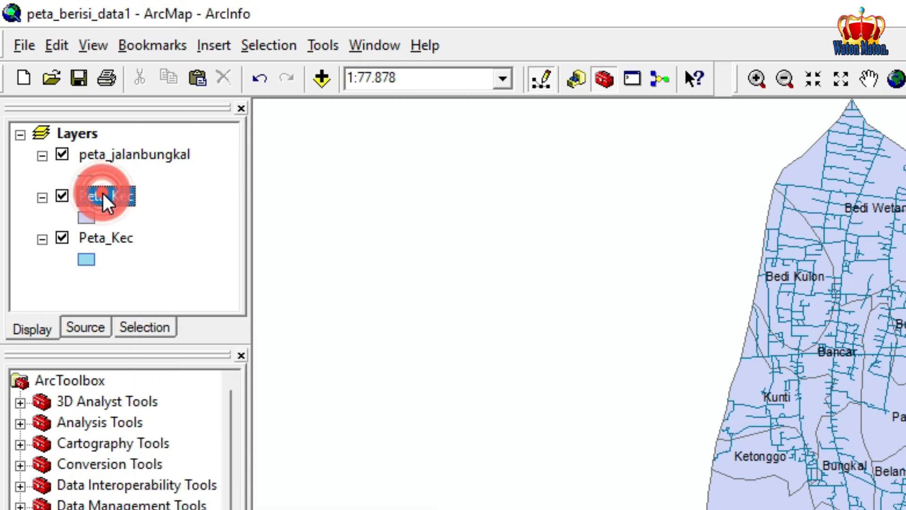
click(63, 195)
Step: Set the label field of the upper Peta_Kec layer to PRS_PILAR3 in its layer properties
double_click(102, 238)
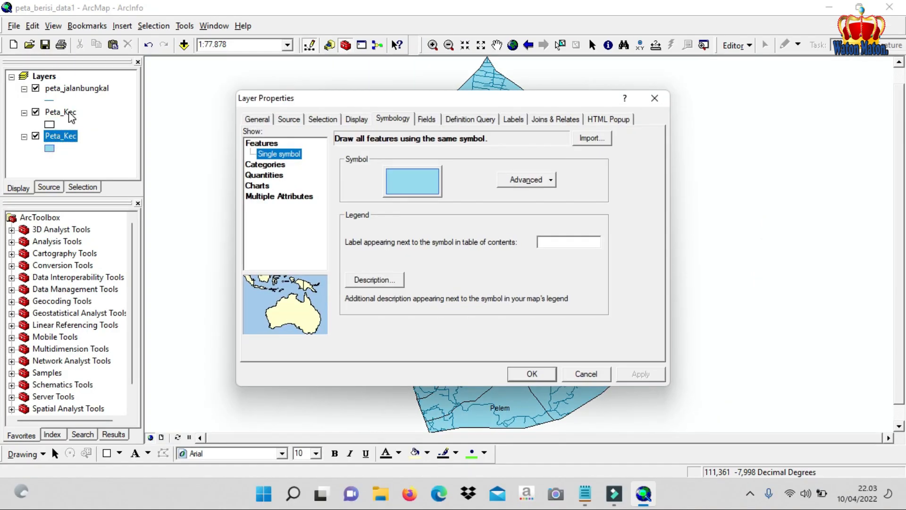
click(585, 373)
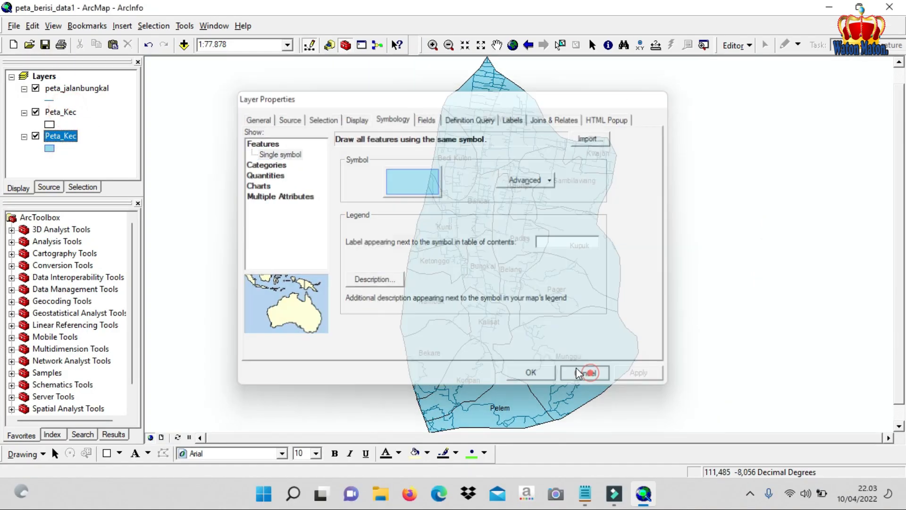
double_click(68, 113)
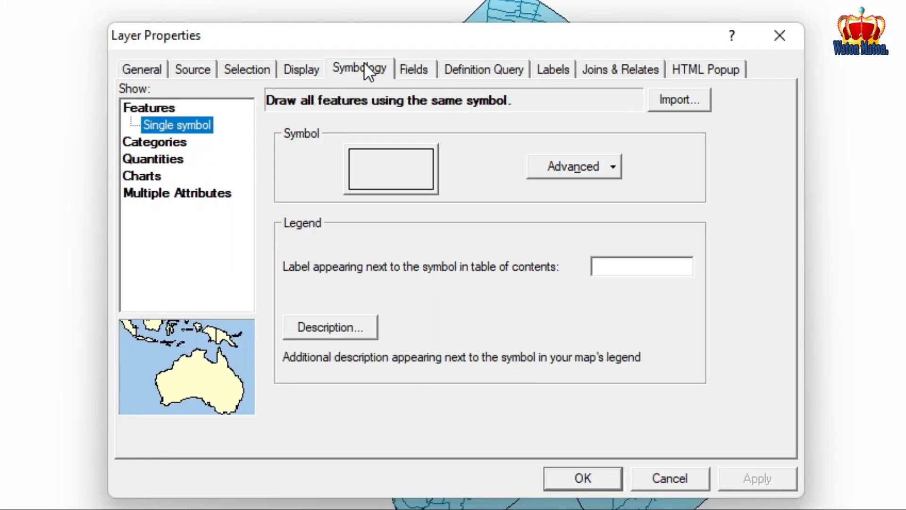
click(364, 66)
click(364, 66)
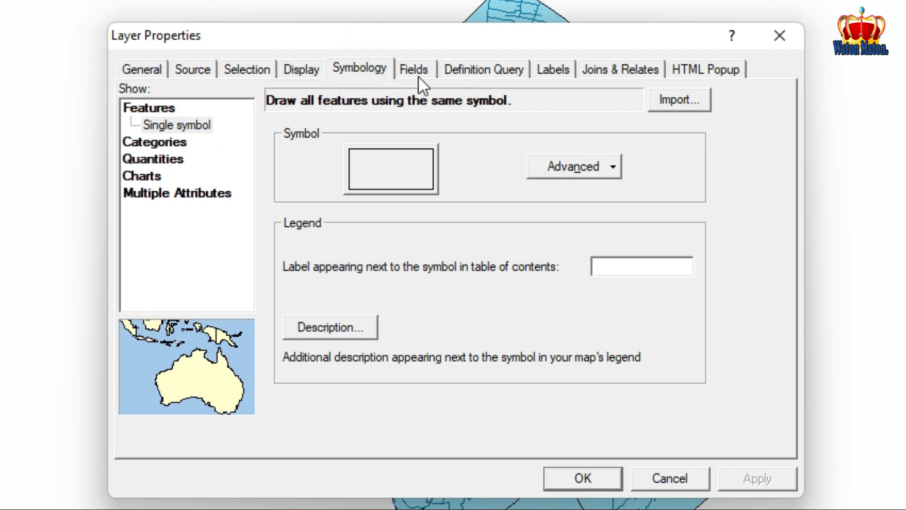
click(551, 70)
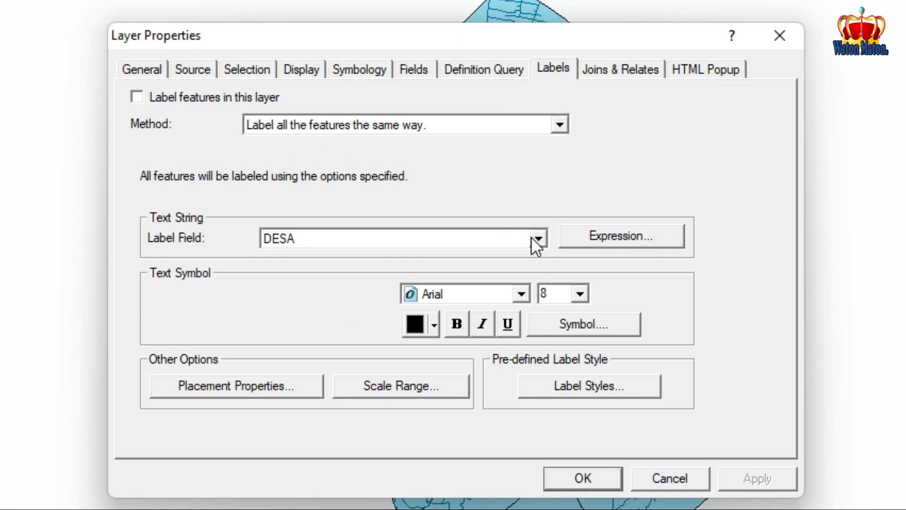
click(537, 238)
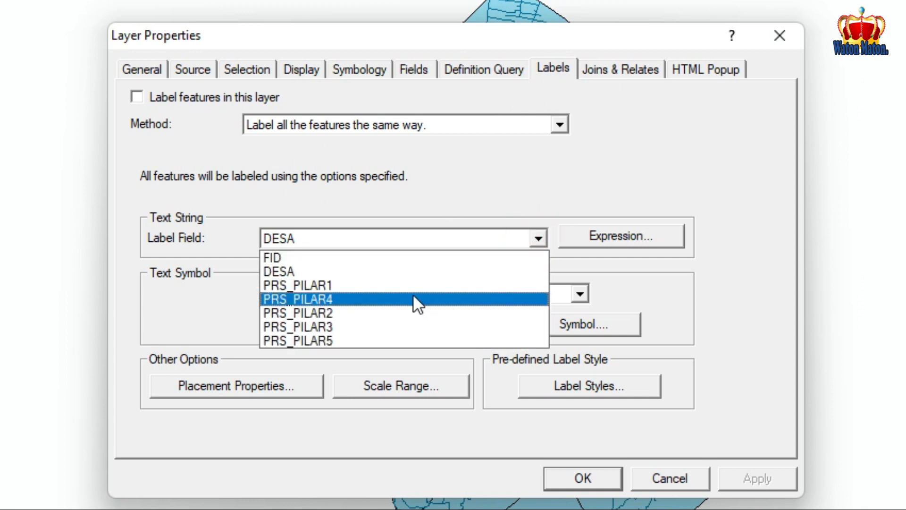
click(366, 325)
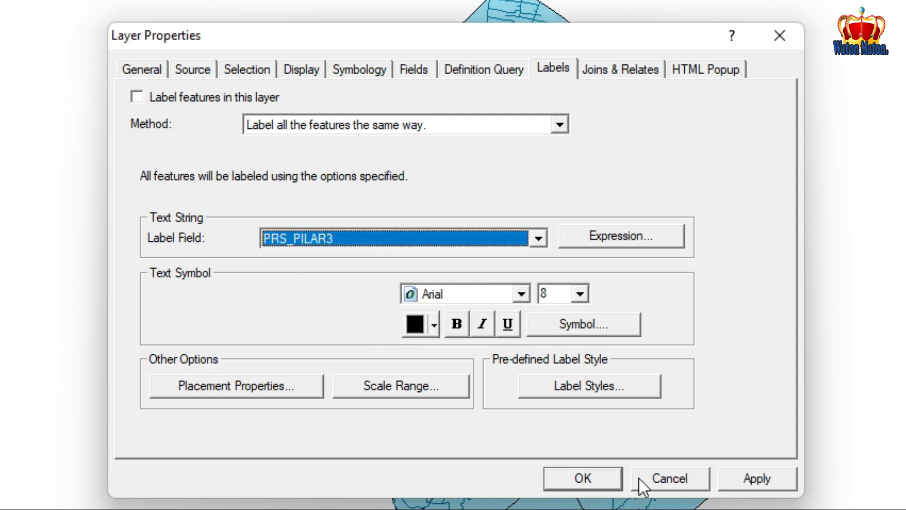
click(732, 483)
click(599, 478)
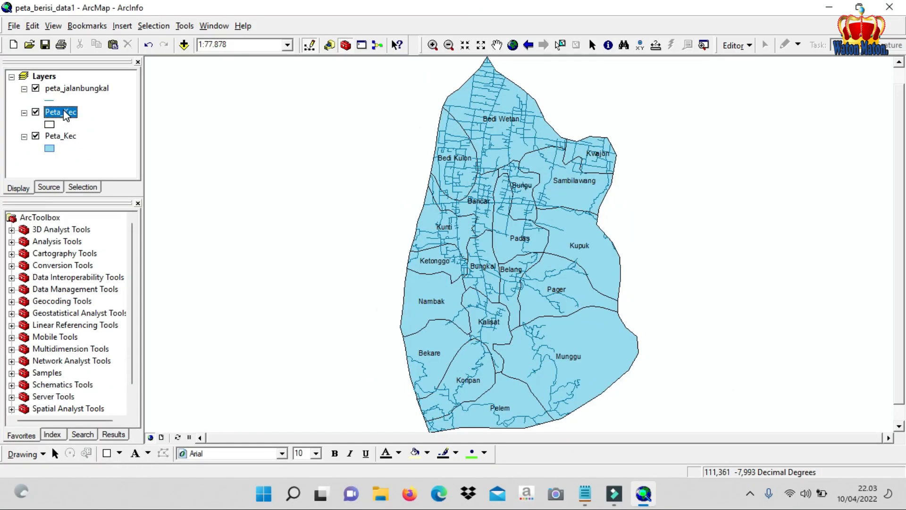
Step: Turn on feature labels for the upper Peta_Kec layer and inspect the percentages beside the village names
right_click(64, 113)
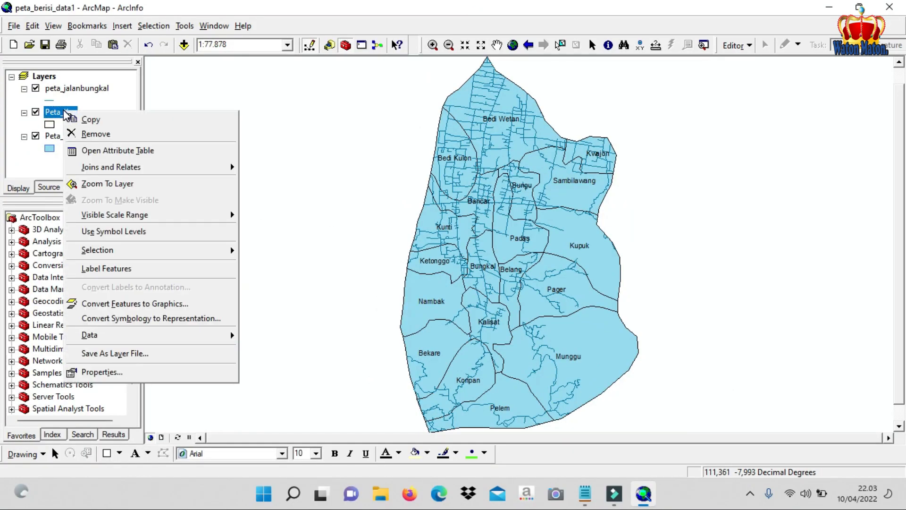
click(99, 269)
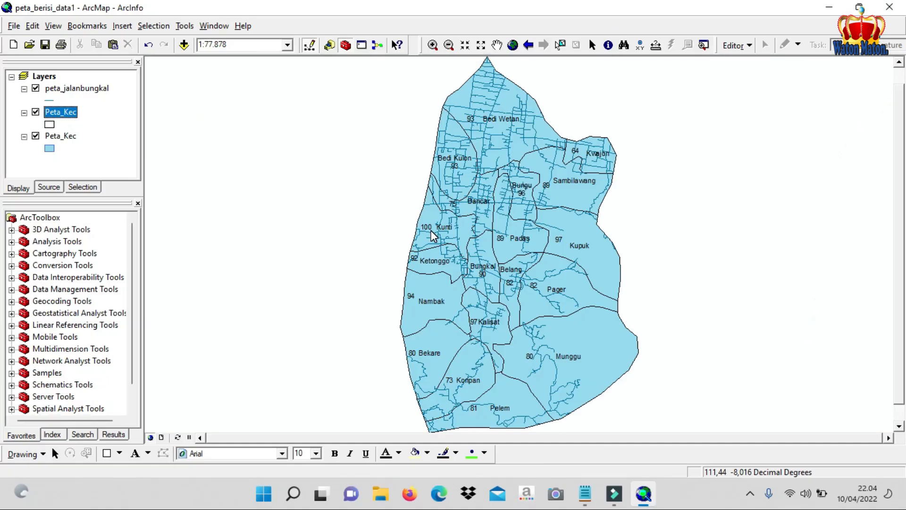
scroll(376, 156, down, 1)
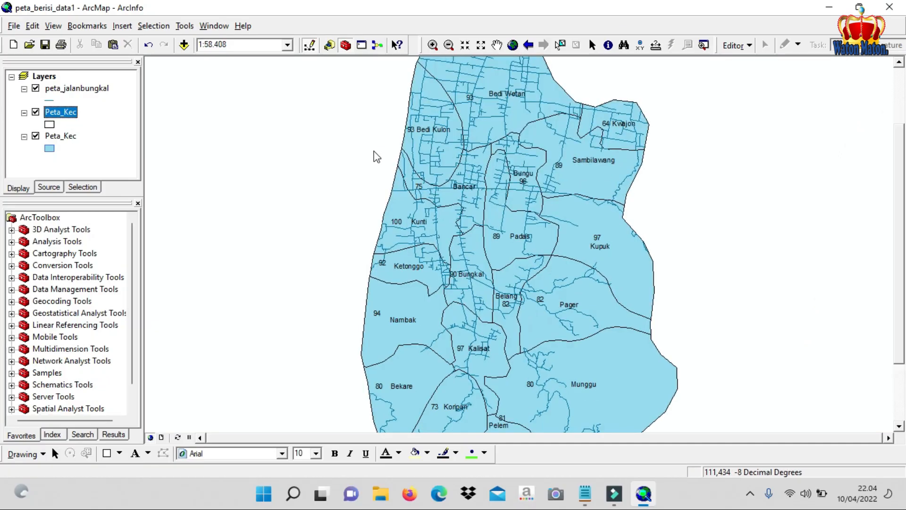
scroll(374, 178, up, 1)
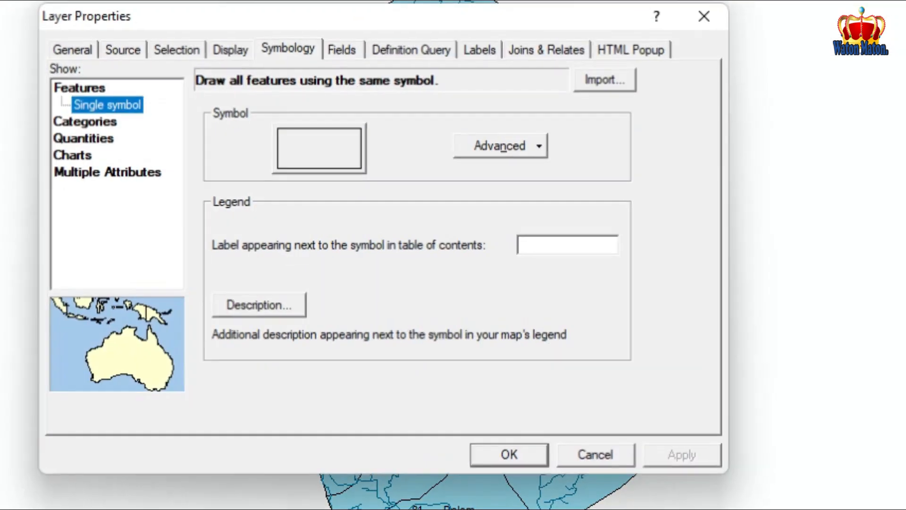
Step: Symbolize the upper Peta_Kec layer by quantities with graduated colors, using PRS_PILAR3 as the value field
click(302, 47)
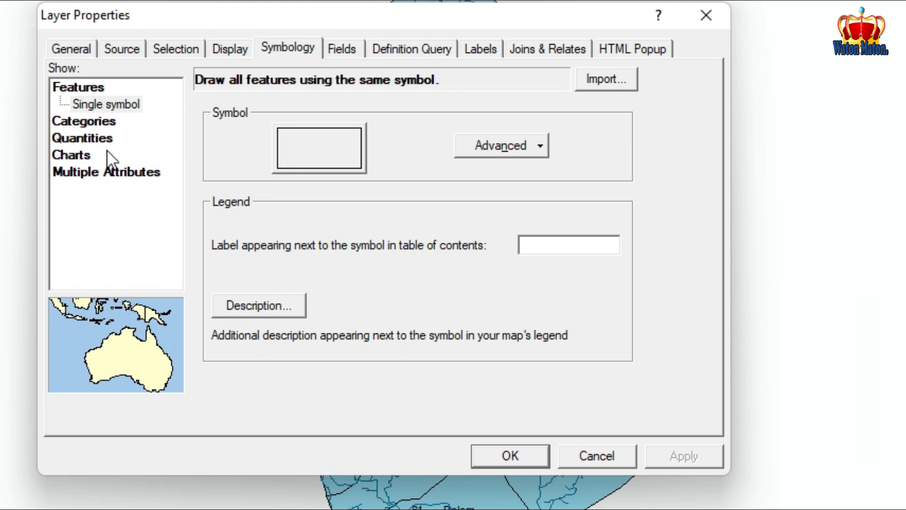
click(86, 136)
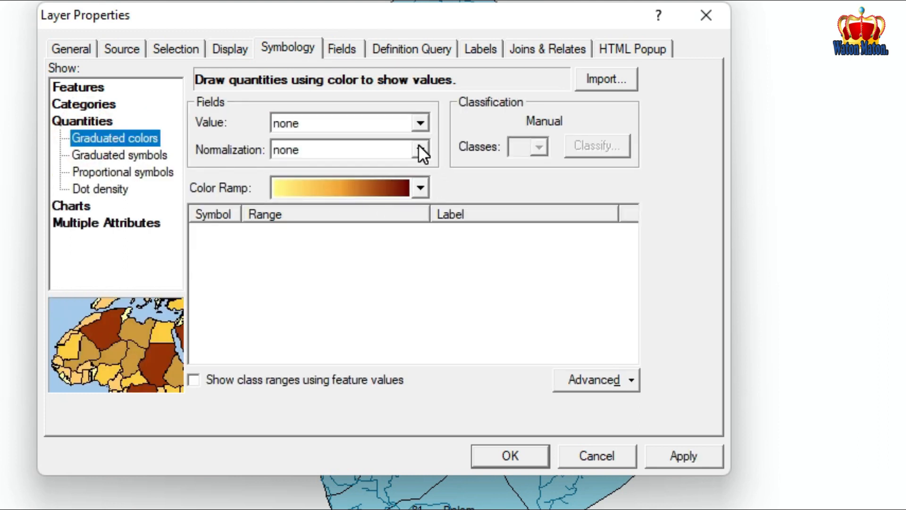
click(421, 124)
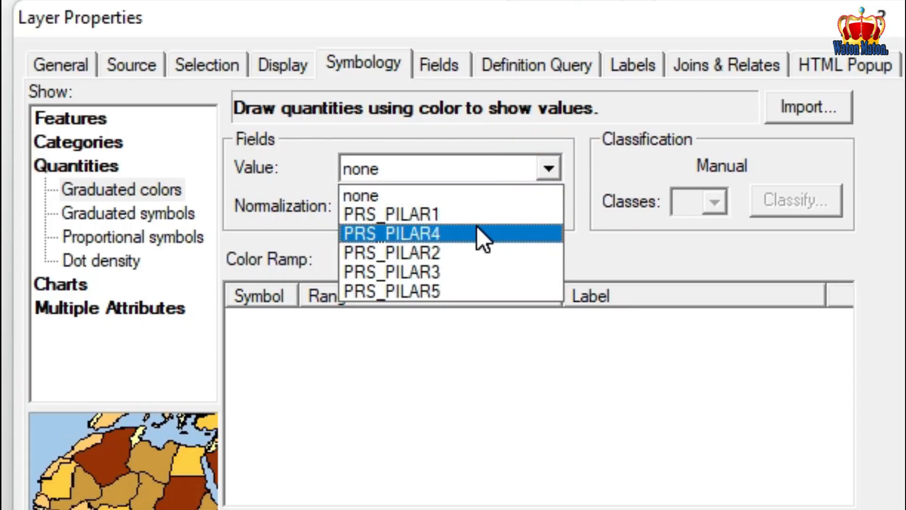
click(462, 271)
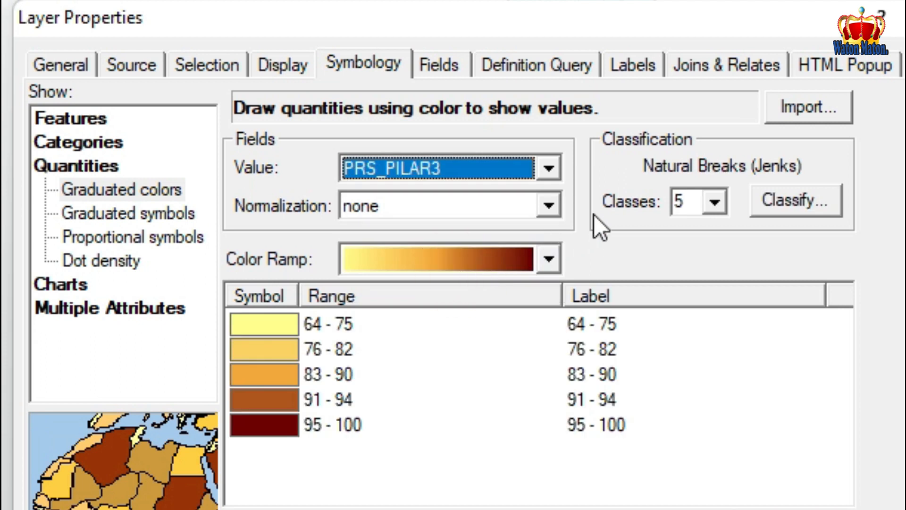
Step: Reduce the PRS_PILAR3 graduated color classification to 2 classes
click(714, 204)
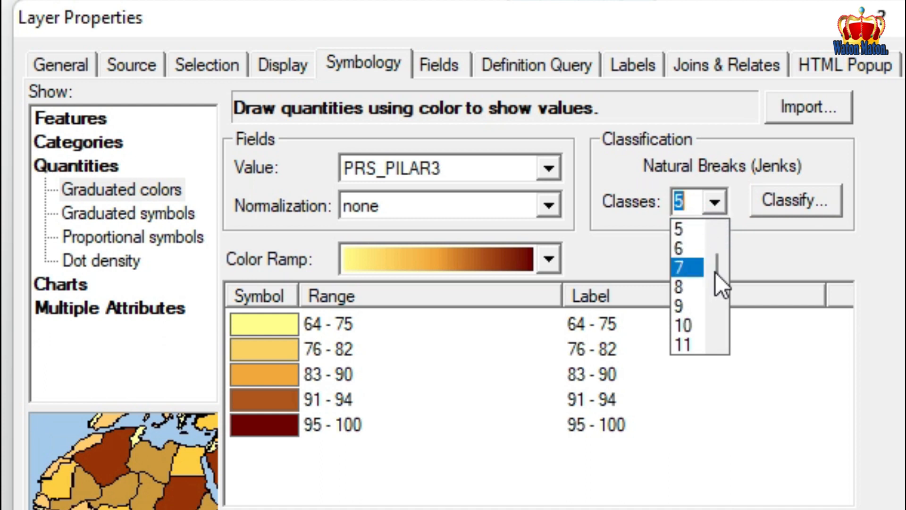
drag(717, 274, 717, 217)
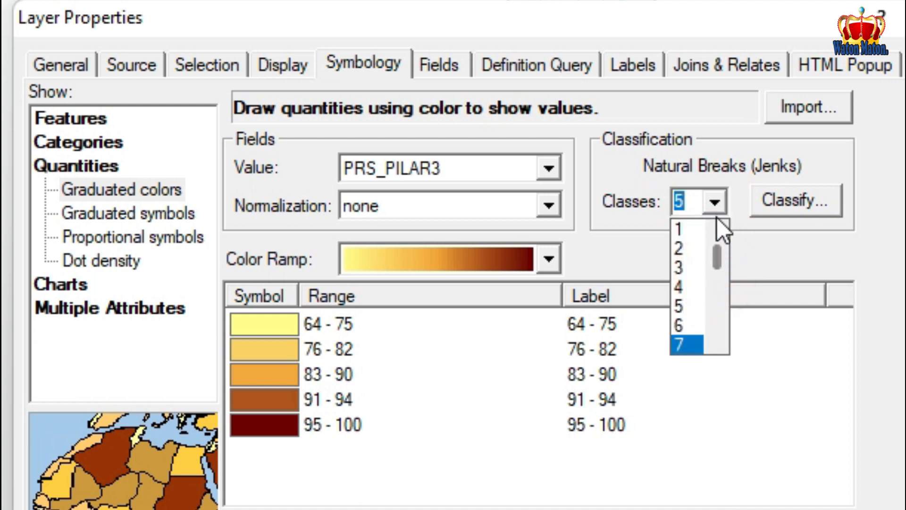
click(691, 248)
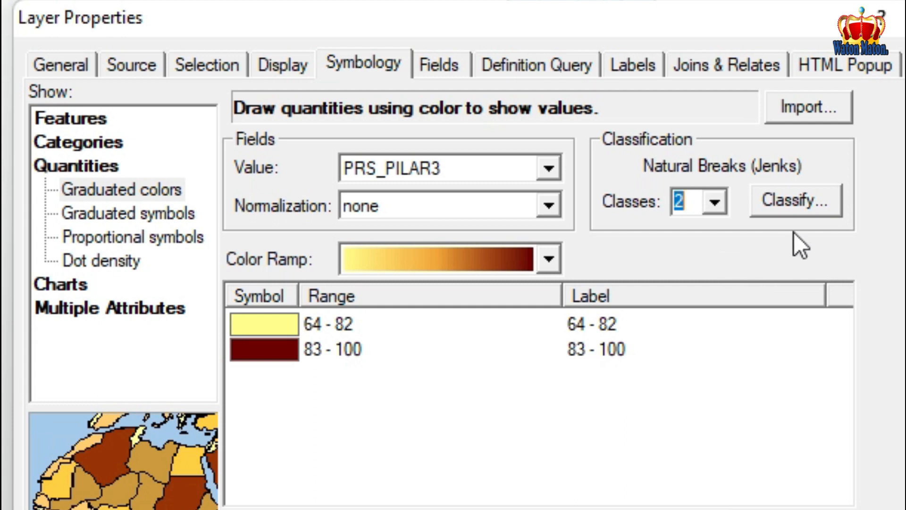
Step: Set the first break value of the PRS_PILAR3 classification to 99, keeping 100 as the upper break
click(803, 198)
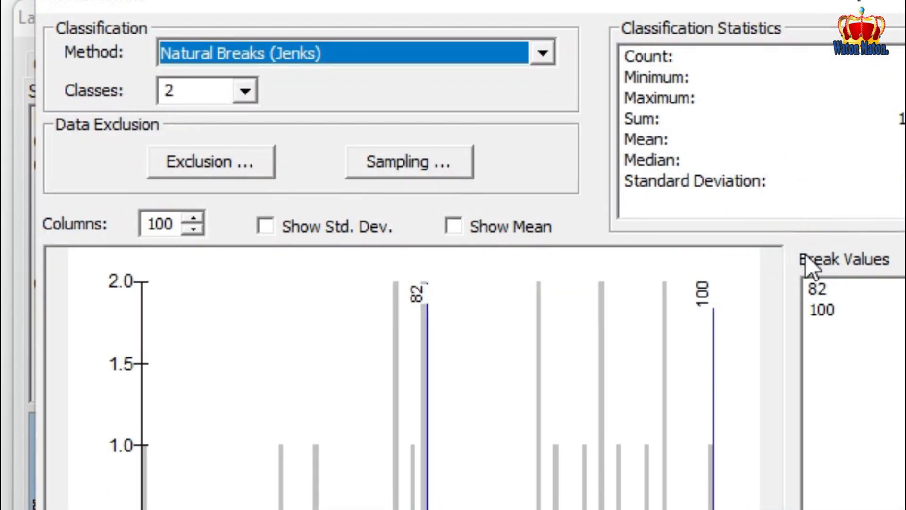
click(831, 285)
drag(838, 288, 803, 290)
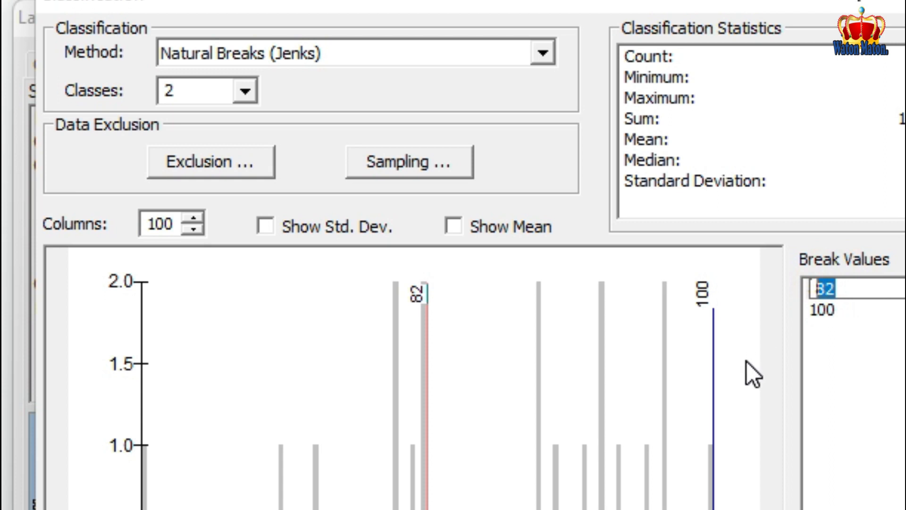
text(99)
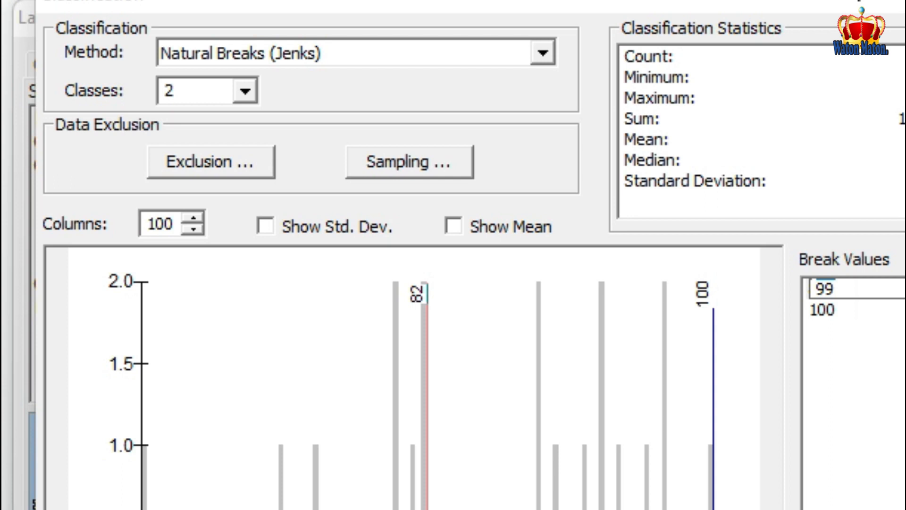
click(850, 509)
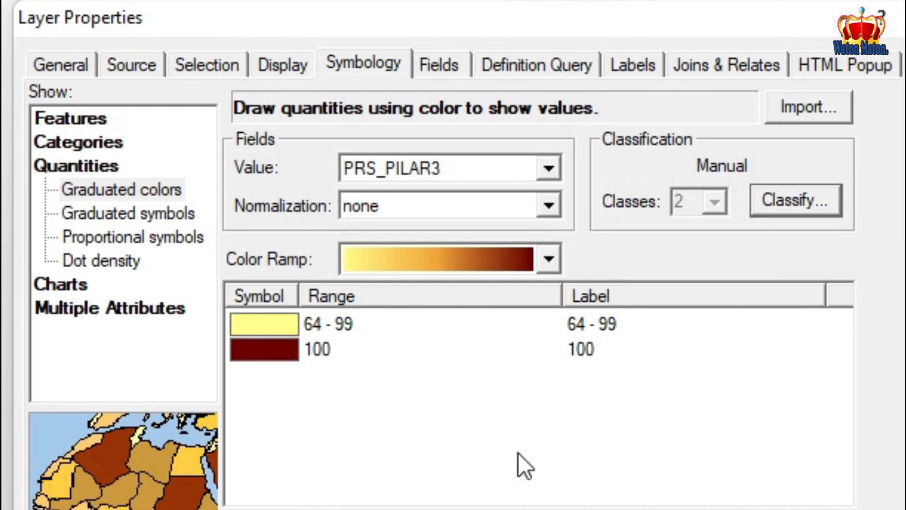
Step: Label the 64 - 99 class BELUM TERCAPAI and the 100 class TELAH TERCAPAI
double_click(347, 321)
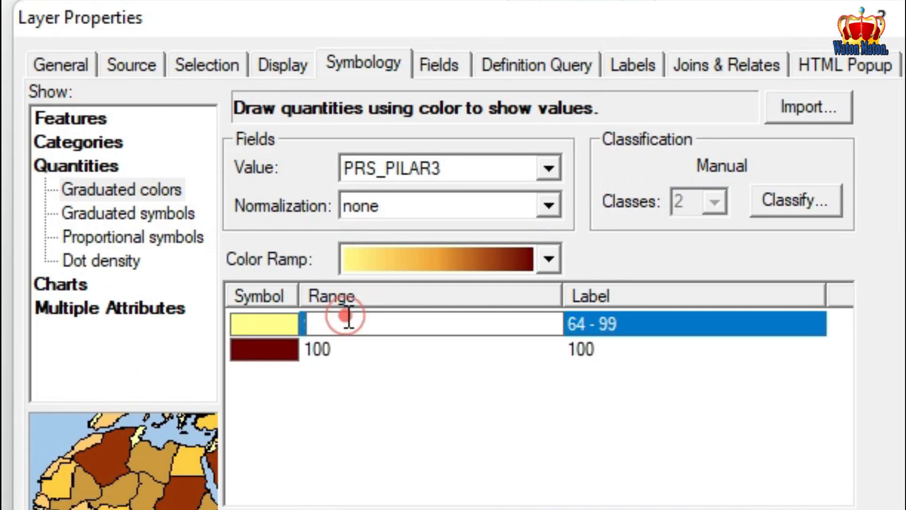
double_click(333, 348)
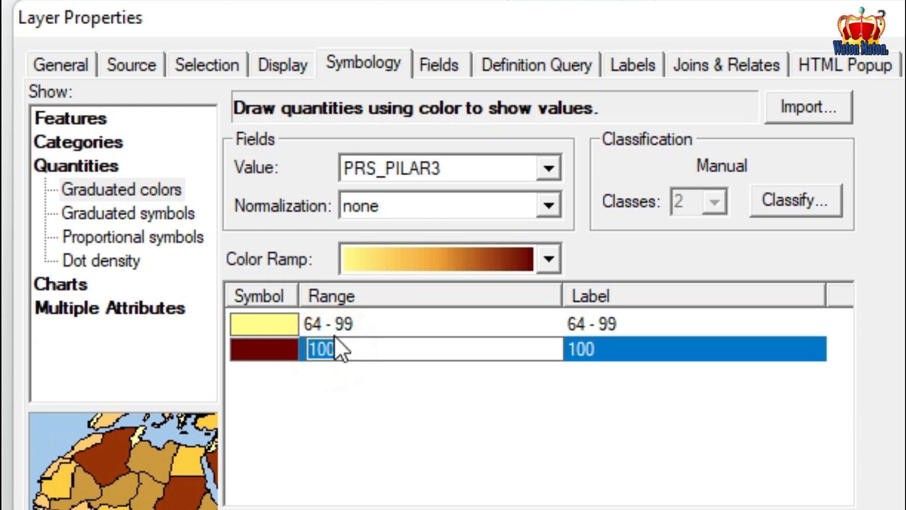
double_click(344, 324)
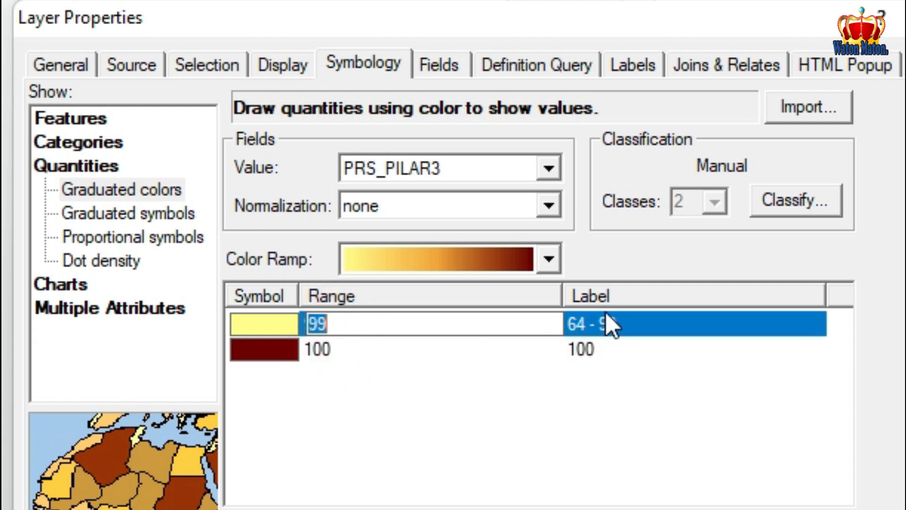
click(601, 325)
drag(573, 324, 640, 324)
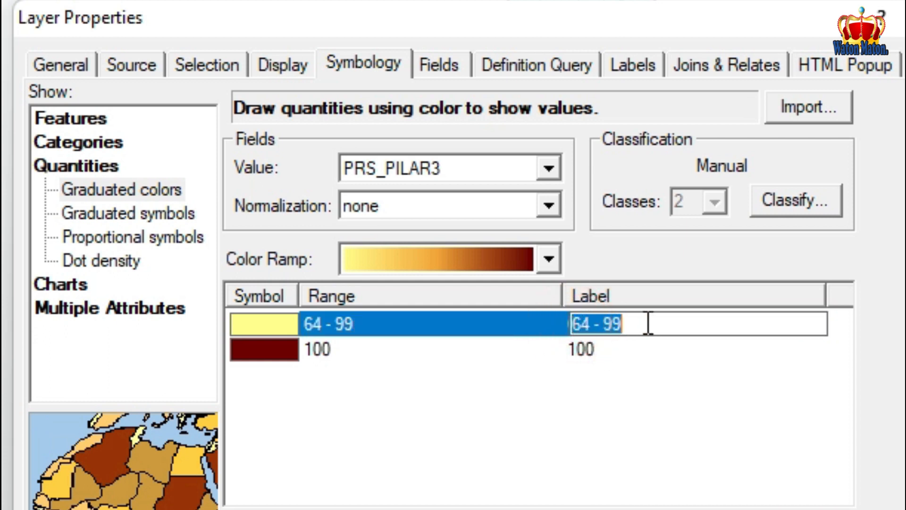
text(BELU)
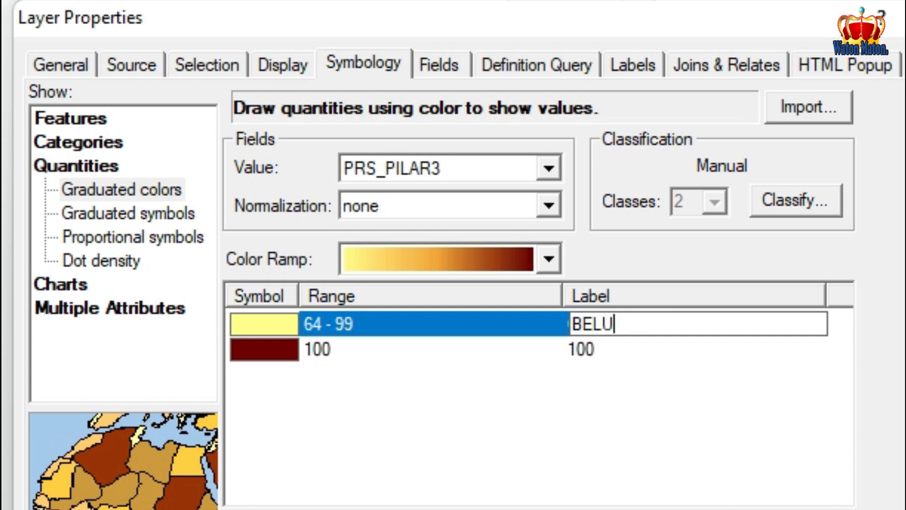
text(M TERCAPAI)
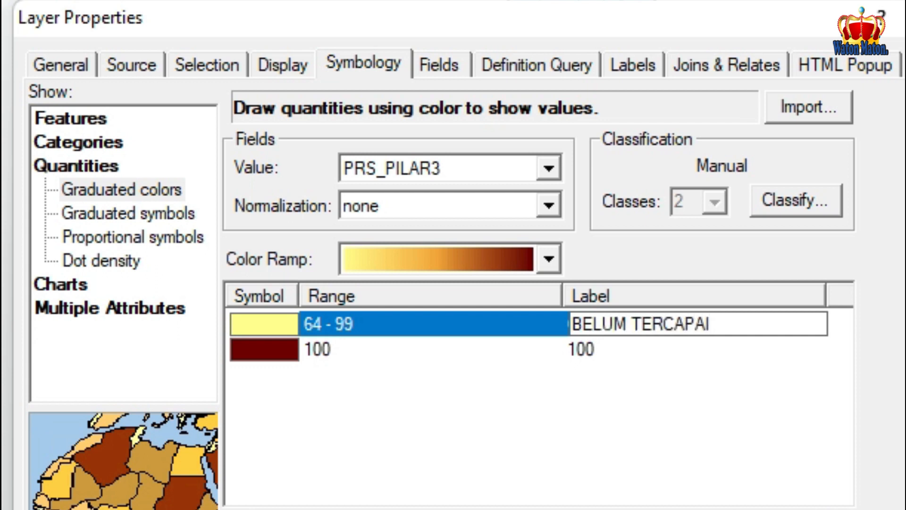
click(615, 349)
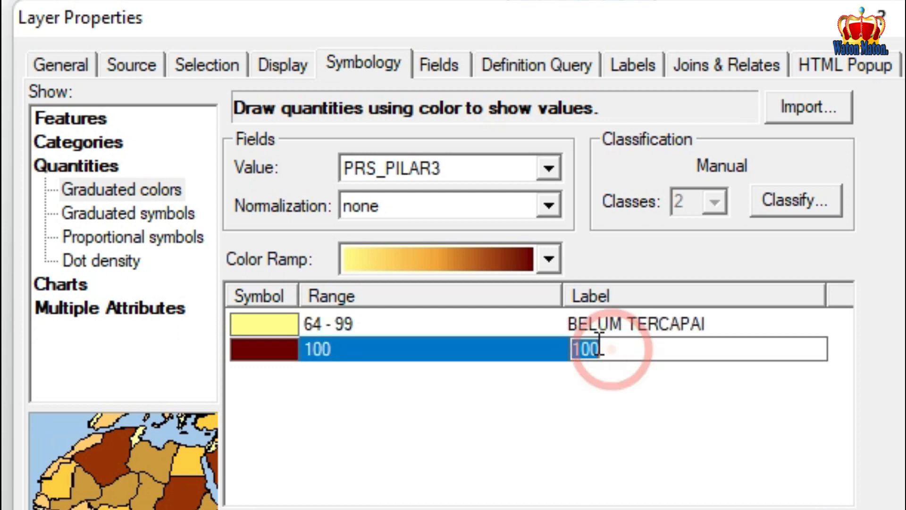
text(TE)
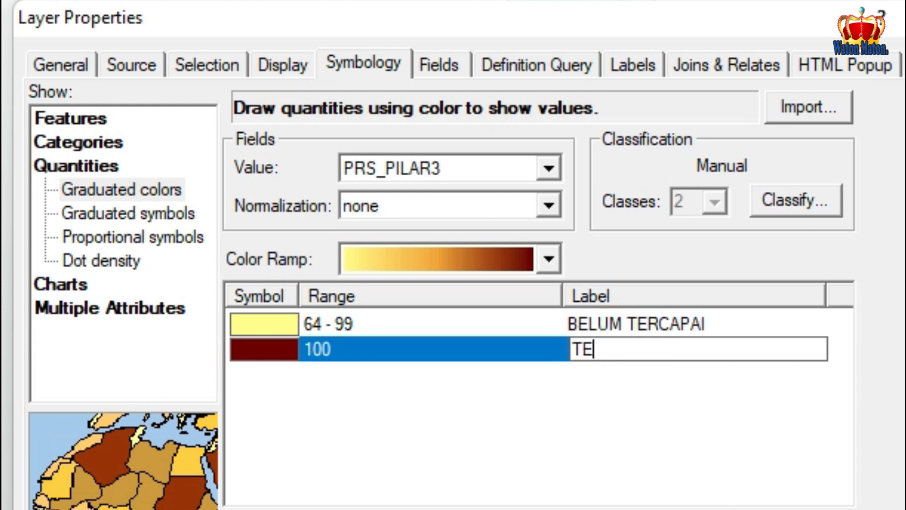
text(LAH TERCAPAI)
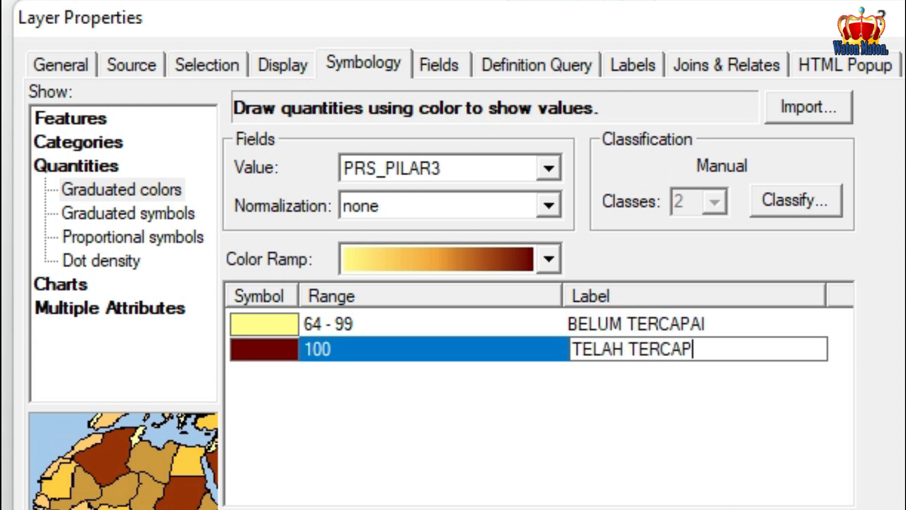
Step: Change the fill color of the BELUM TERCAPAI class symbol to bright red
double_click(277, 319)
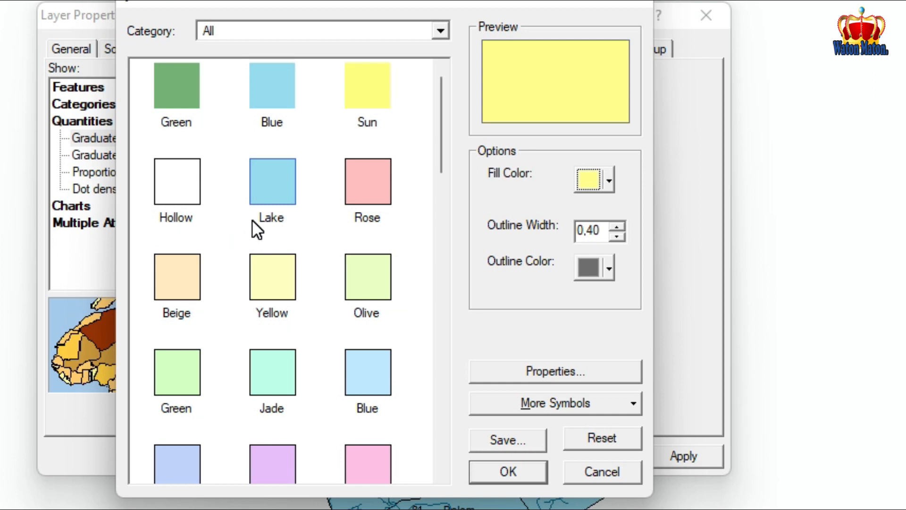
click(587, 180)
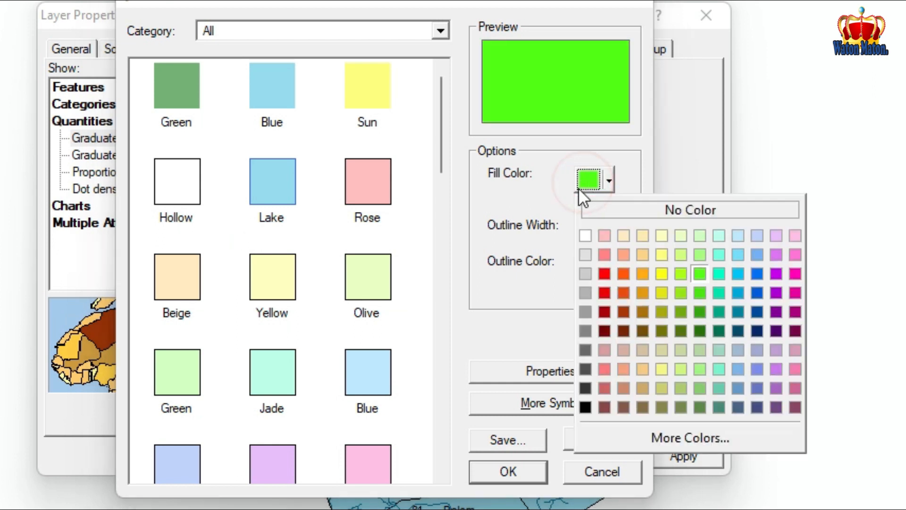
click(599, 273)
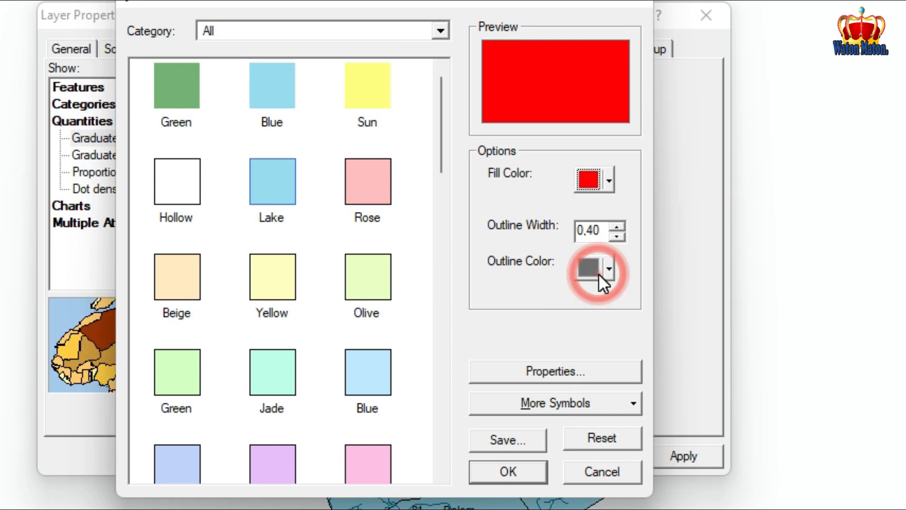
click(512, 469)
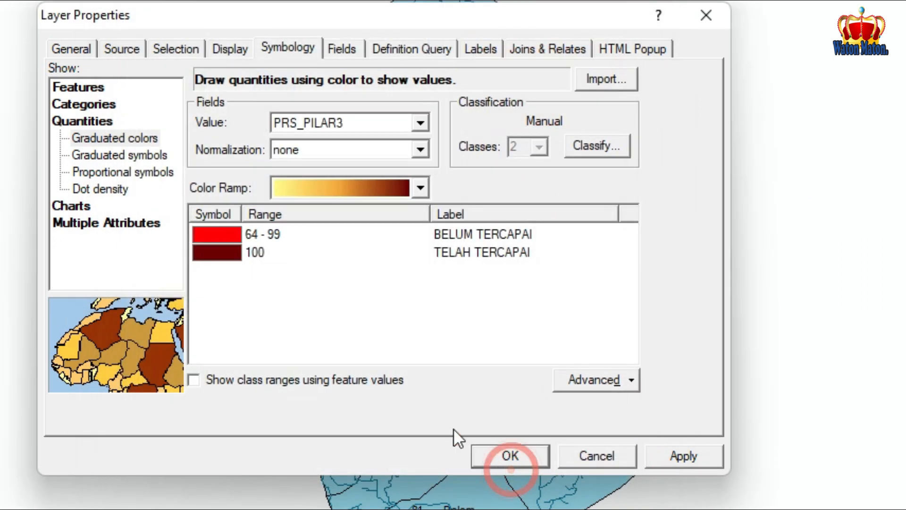
Step: Change the TELAH TERCAPAI class symbol's fill to bright green and apply the symbology to the layer
double_click(221, 251)
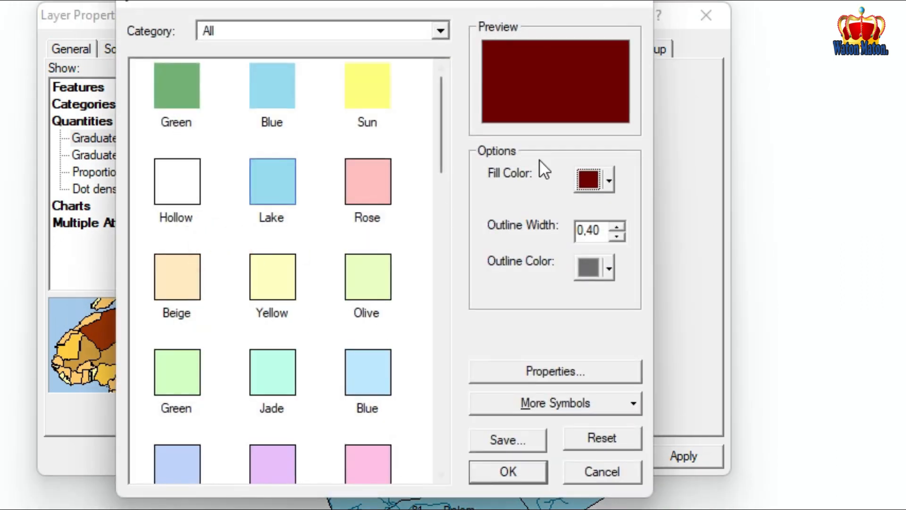
click(605, 180)
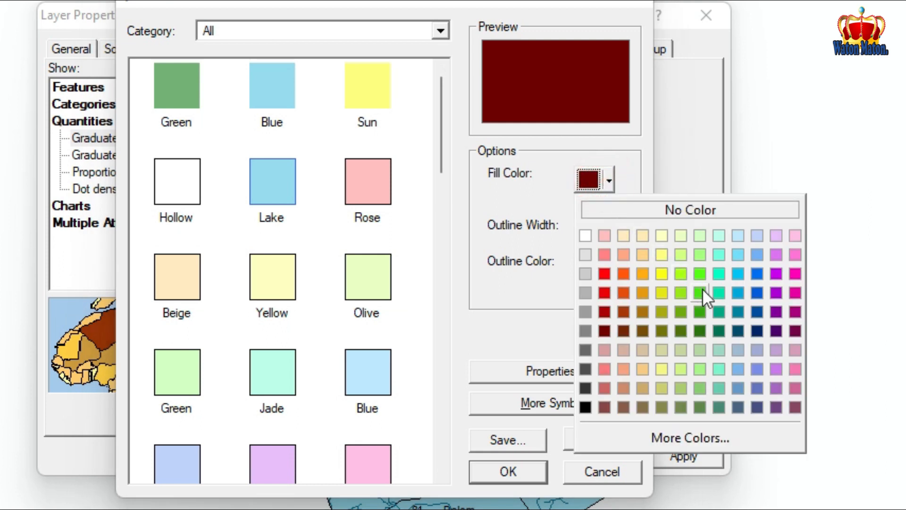
click(700, 273)
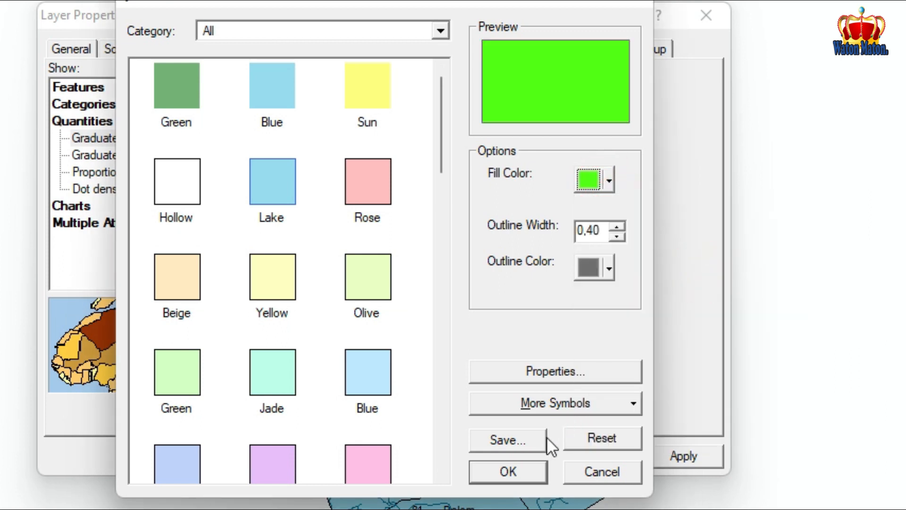
click(509, 472)
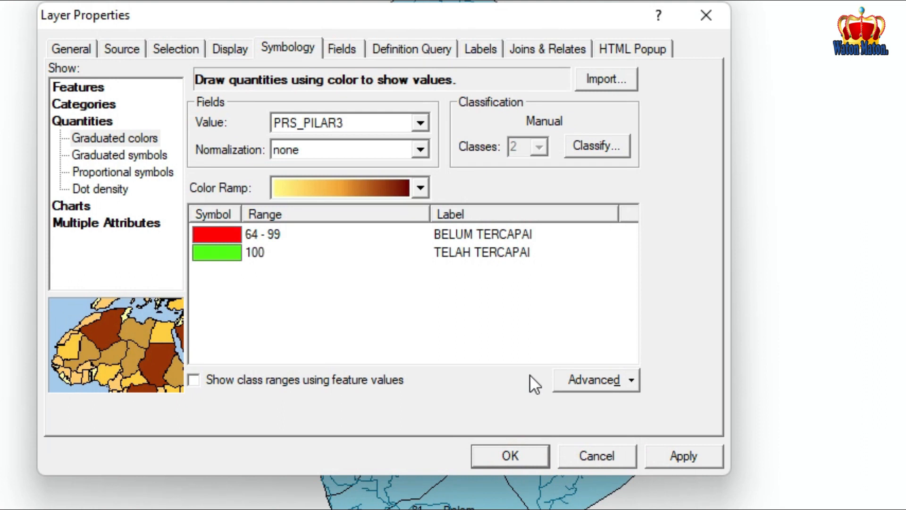
click(669, 457)
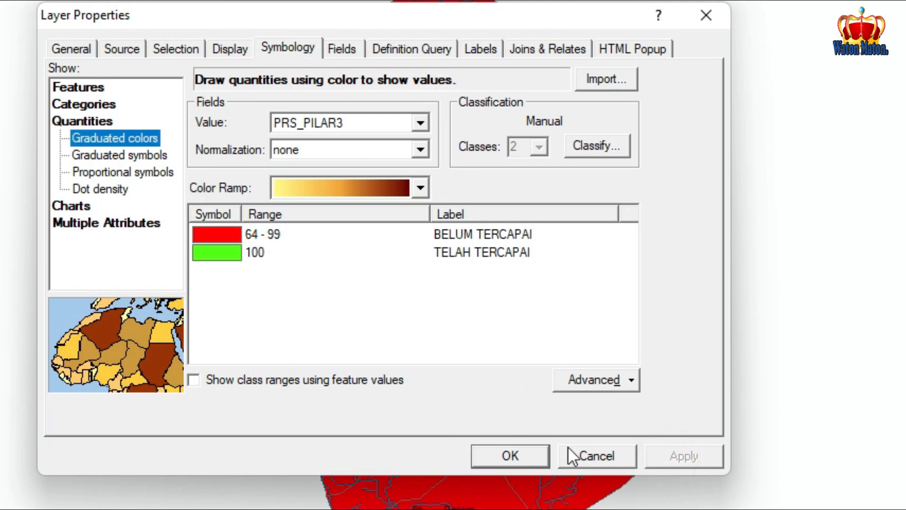
click(508, 456)
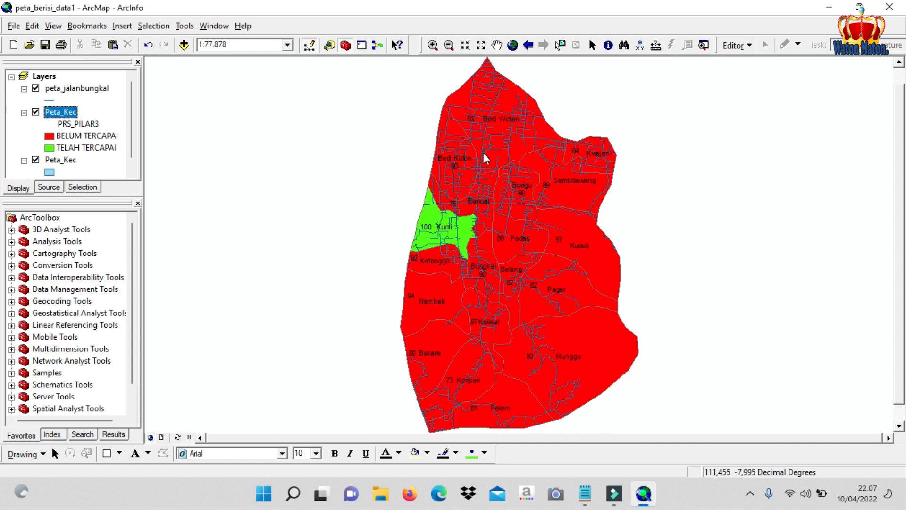
Step: Examine the recolored map, comparing the percentages and colors of Kunti and the surrounding villages
scroll(489, 122, up, 1)
scroll(492, 129, down, 1)
scroll(494, 136, down, 4)
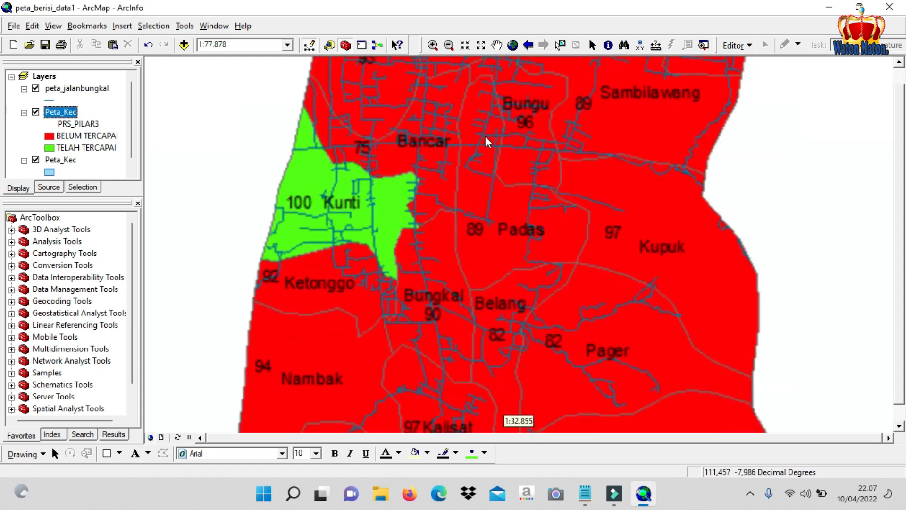
scroll(325, 176, down, 1)
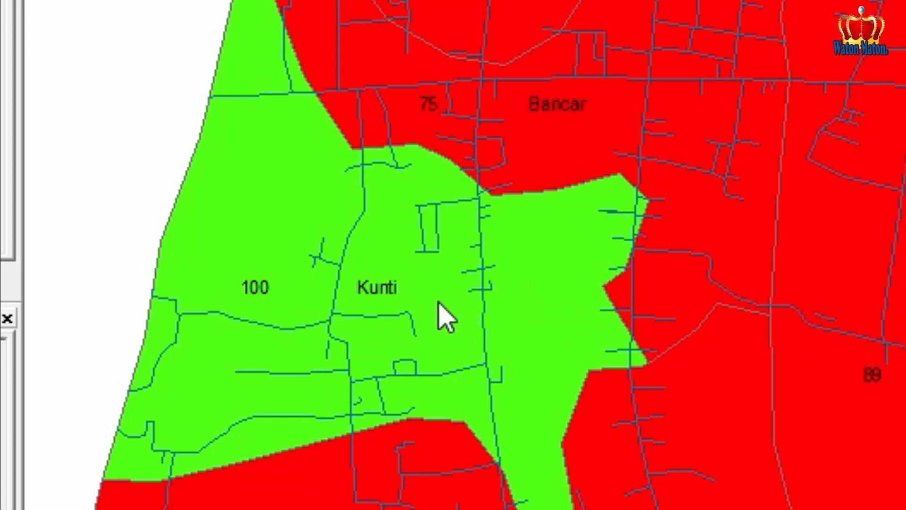
scroll(442, 300, up, 3)
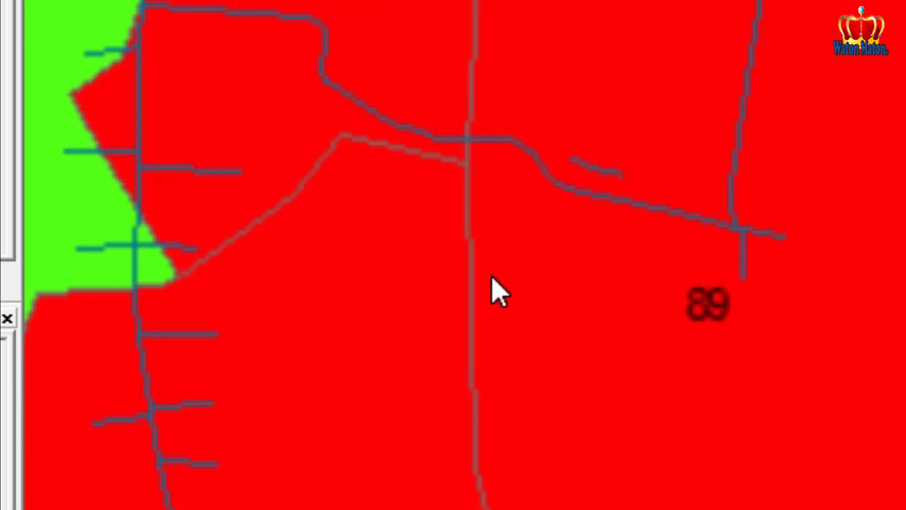
scroll(495, 276, down, 3)
scroll(496, 280, down, 4)
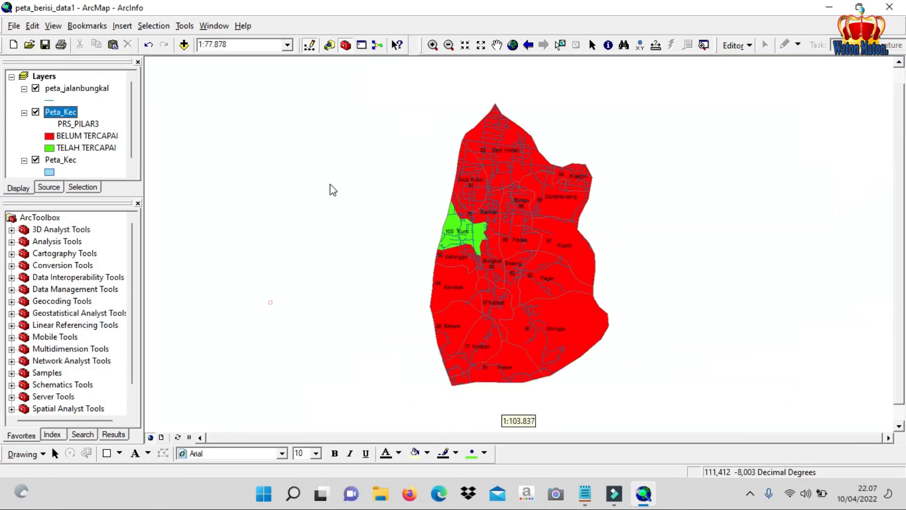
scroll(366, 153, down, 1)
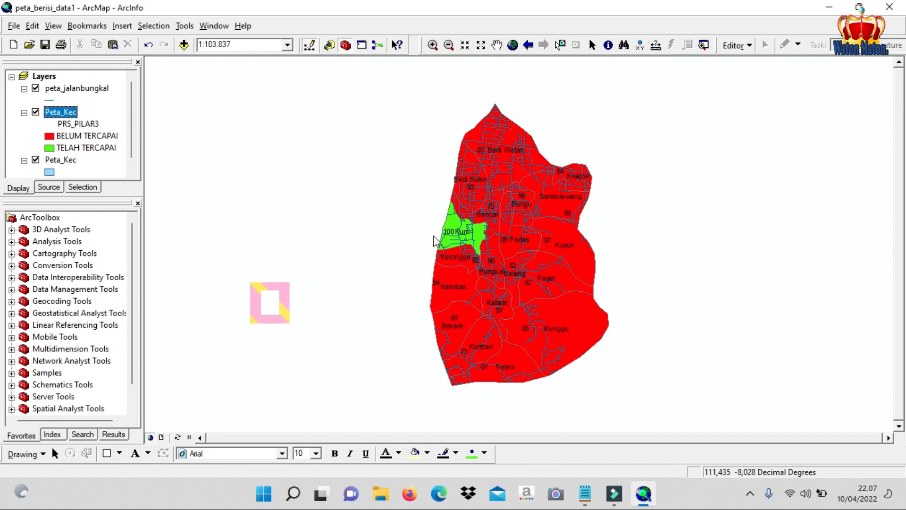
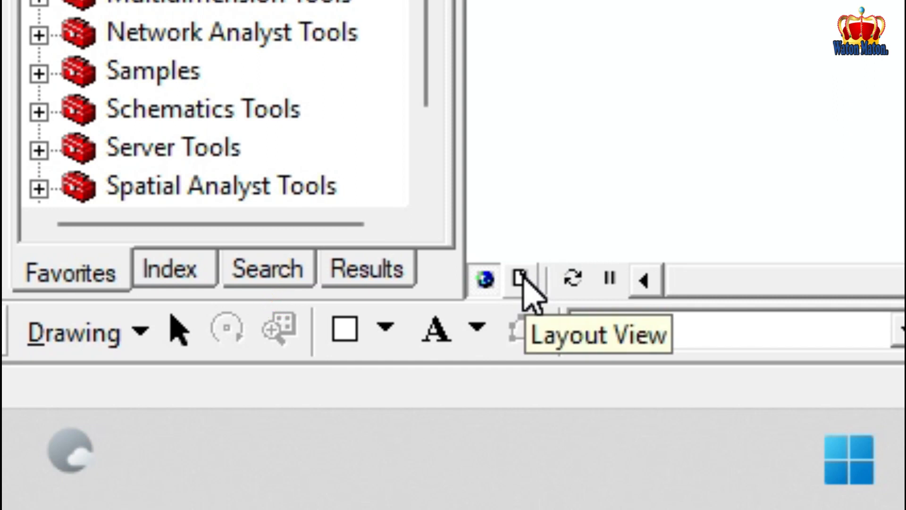
Step: Switch the map to layout view and close the floating Layout toolbar
click(522, 278)
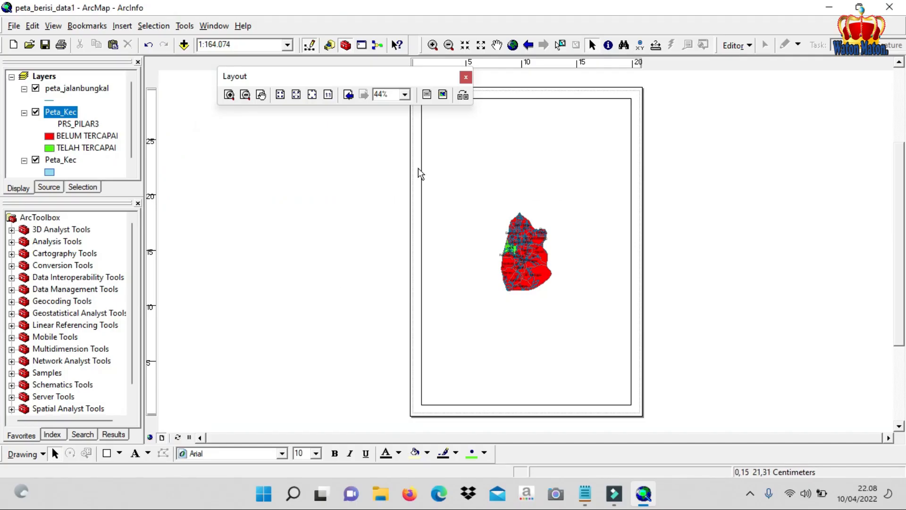
click(466, 77)
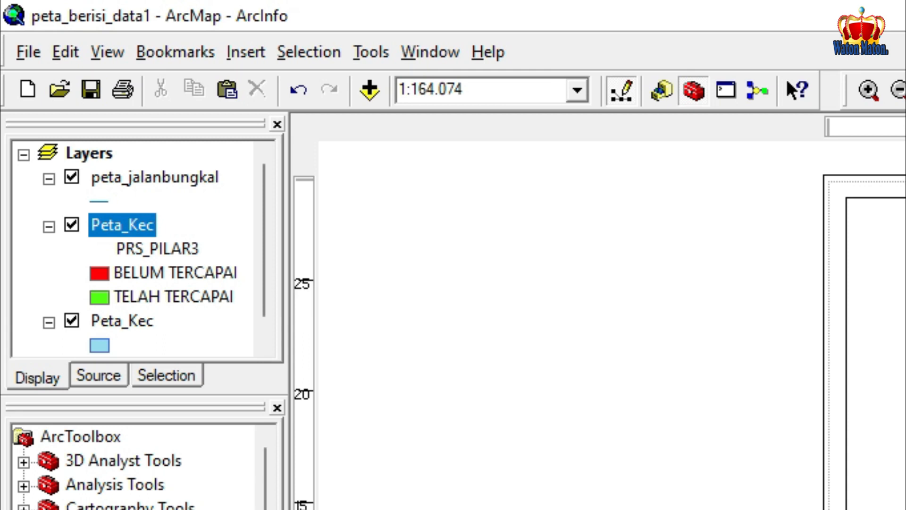
Step: Configure the page setup for the EPSON L220 Series (Copy 1) printer with A4 paper in landscape orientation
click(37, 51)
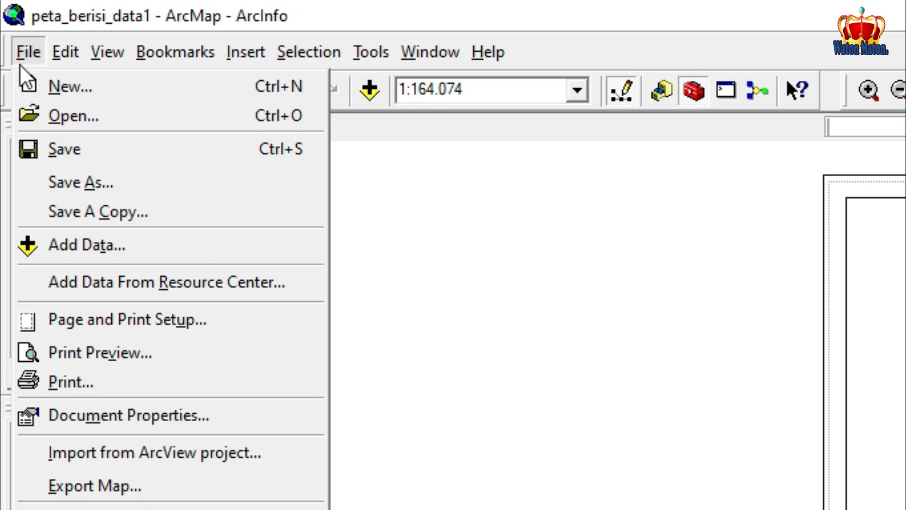
click(122, 322)
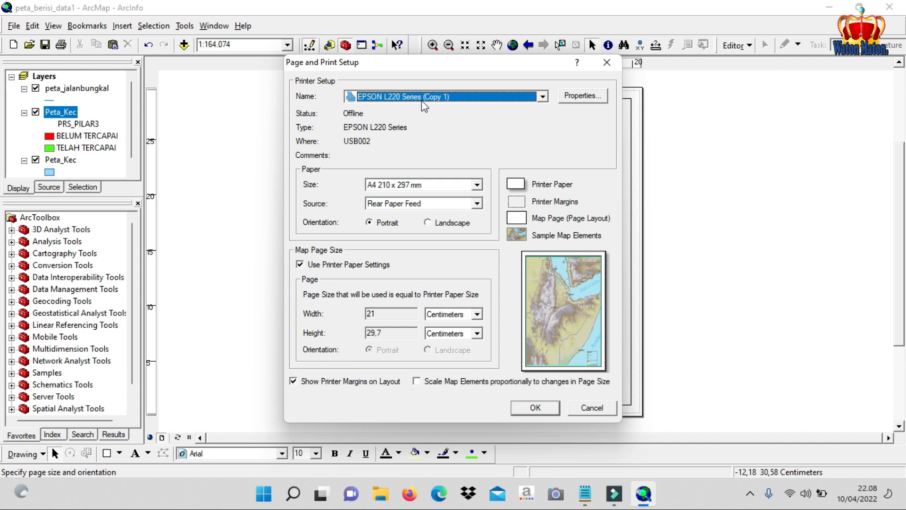
click(543, 97)
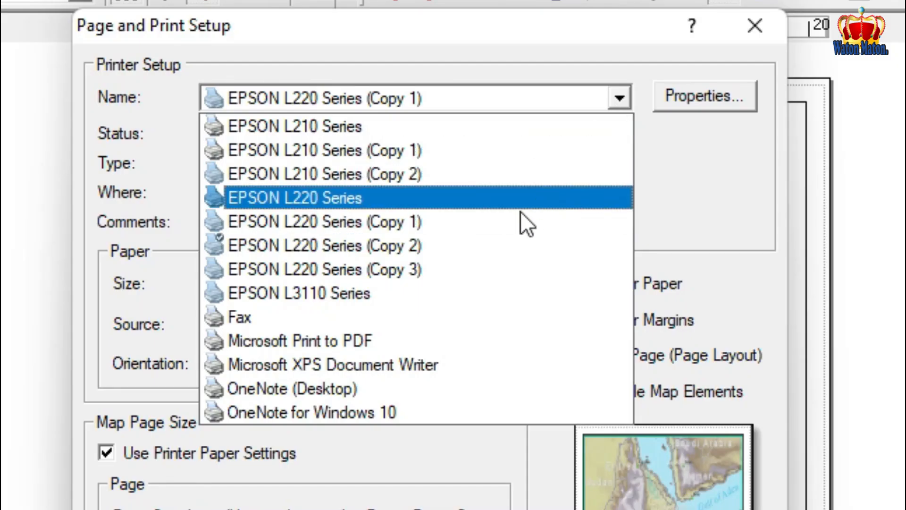
click(508, 226)
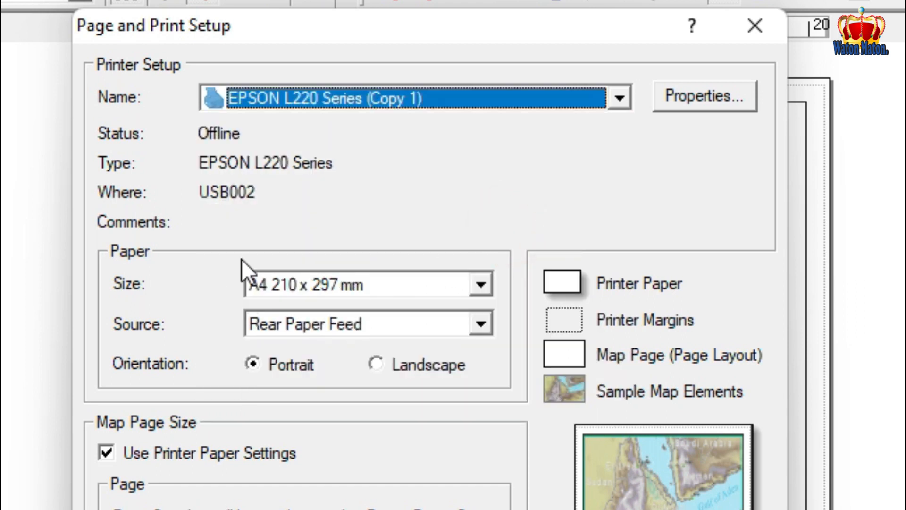
click(481, 284)
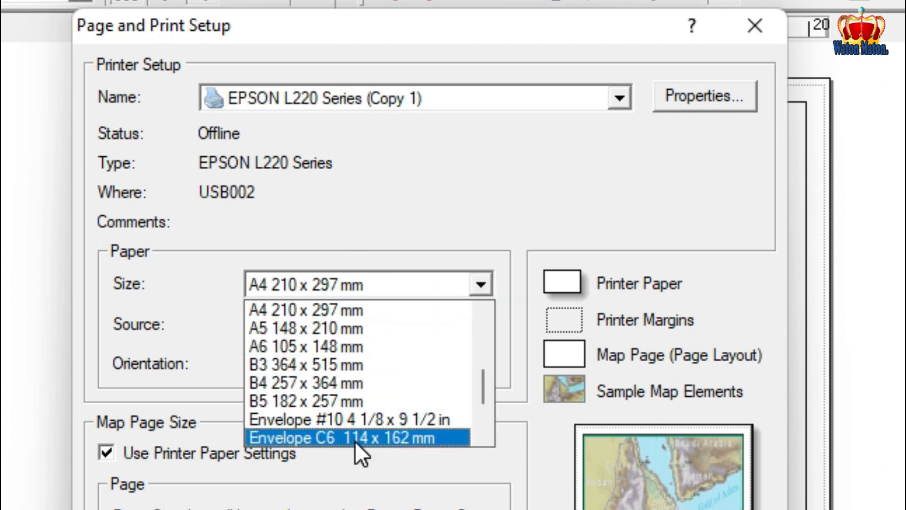
click(397, 282)
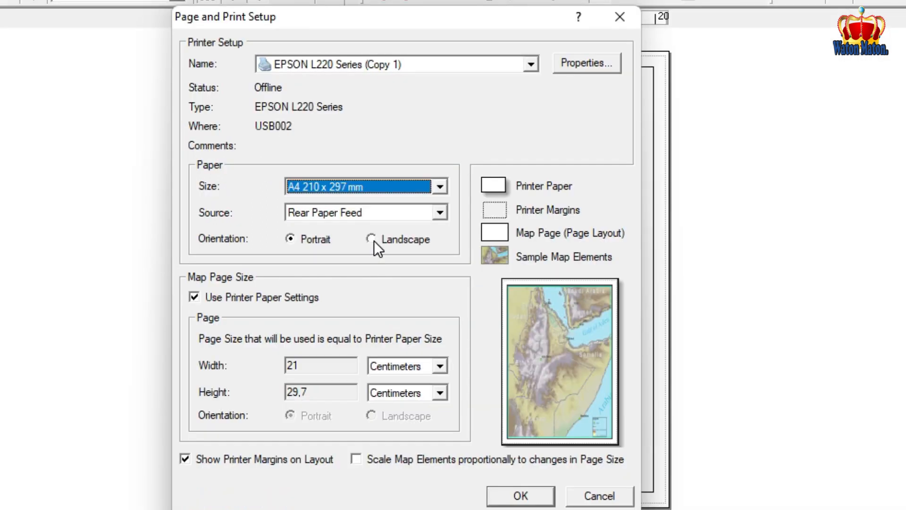
click(373, 239)
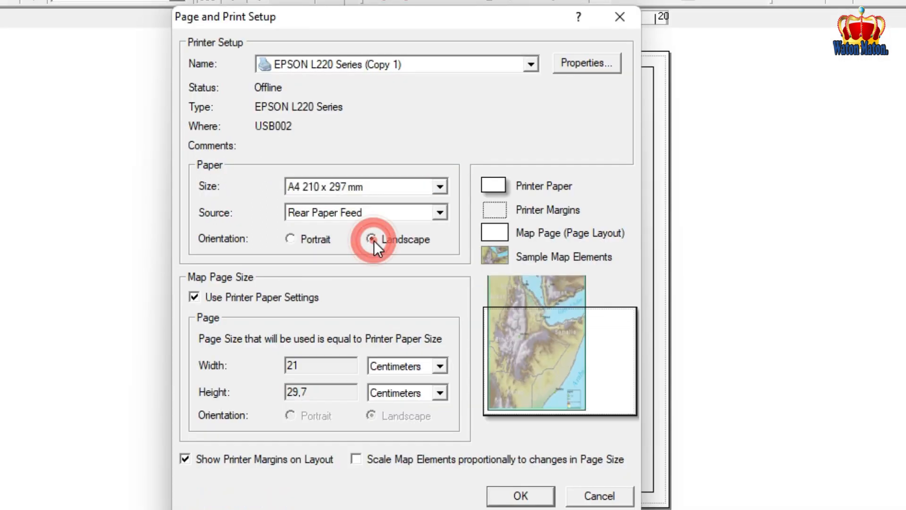
click(521, 496)
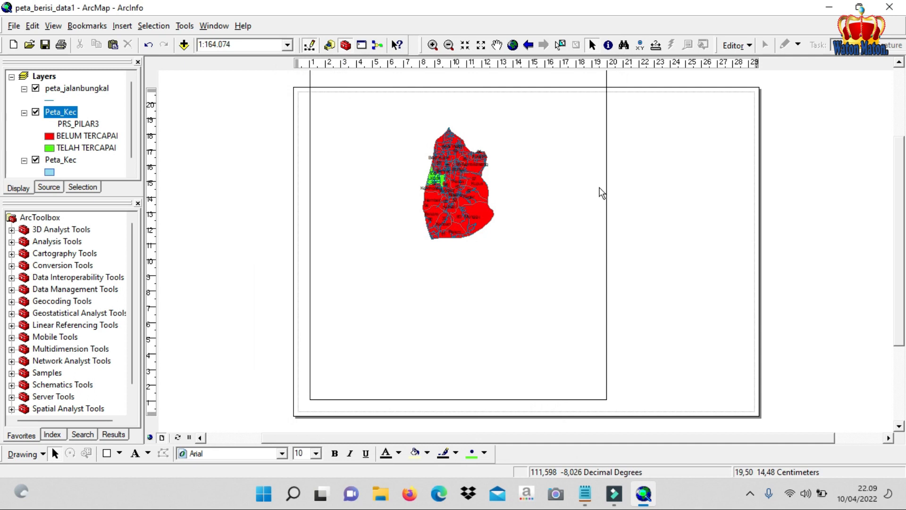
Step: Shrink the data frame to fit inside the landscape page's margins, leaving the right part of the page empty
click(608, 158)
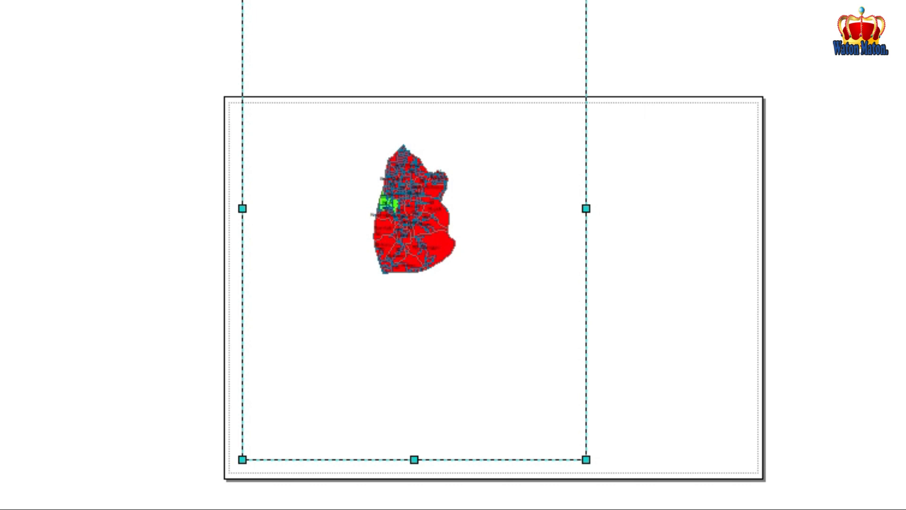
drag(586, 5, 545, 126)
click(545, 126)
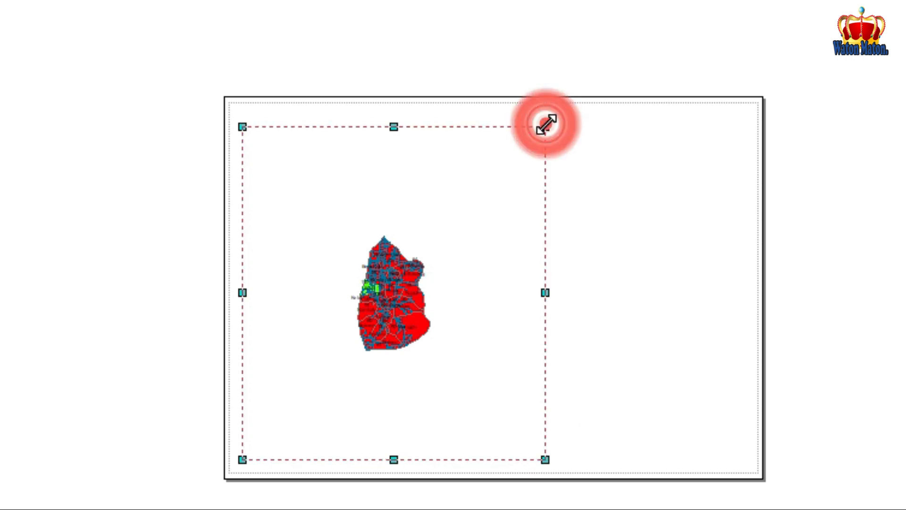
drag(570, 65, 556, 120)
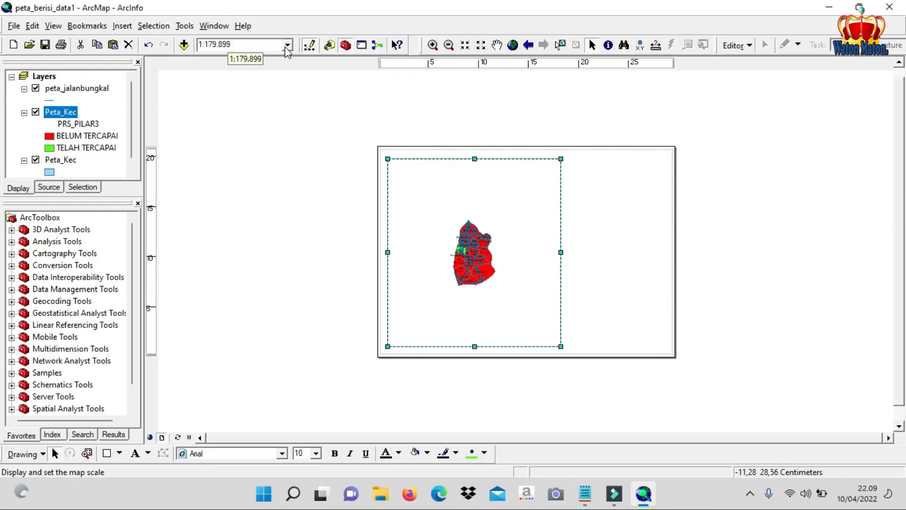
Step: Try the preset map scales 1:100.000 and 1:24.000, and return to 1:100.000
click(768, 121)
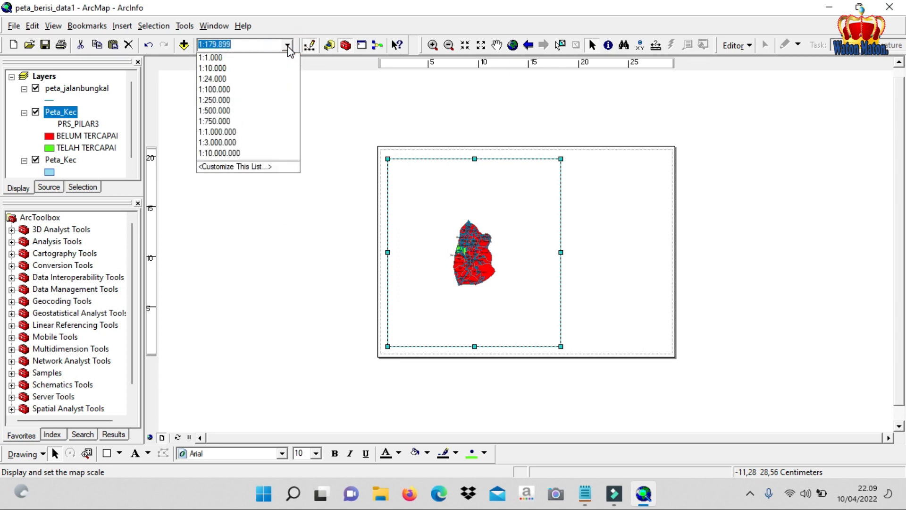
click(239, 89)
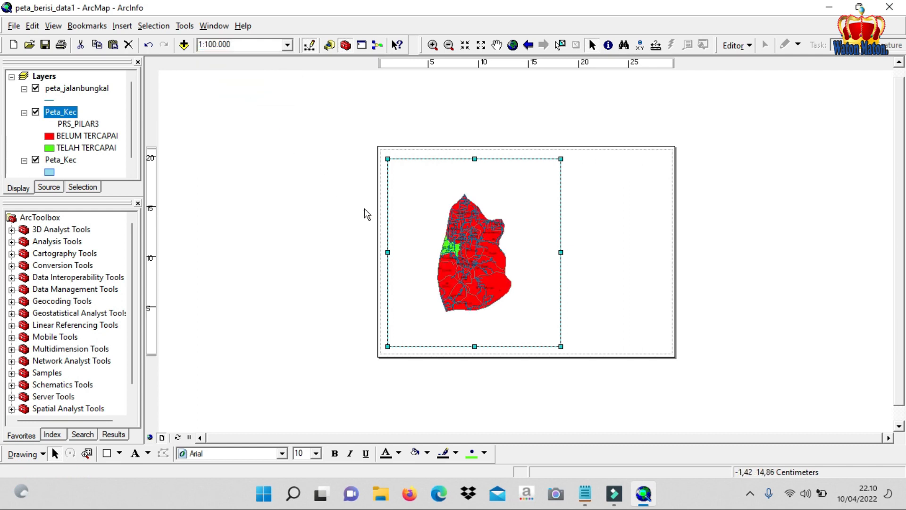
click(287, 45)
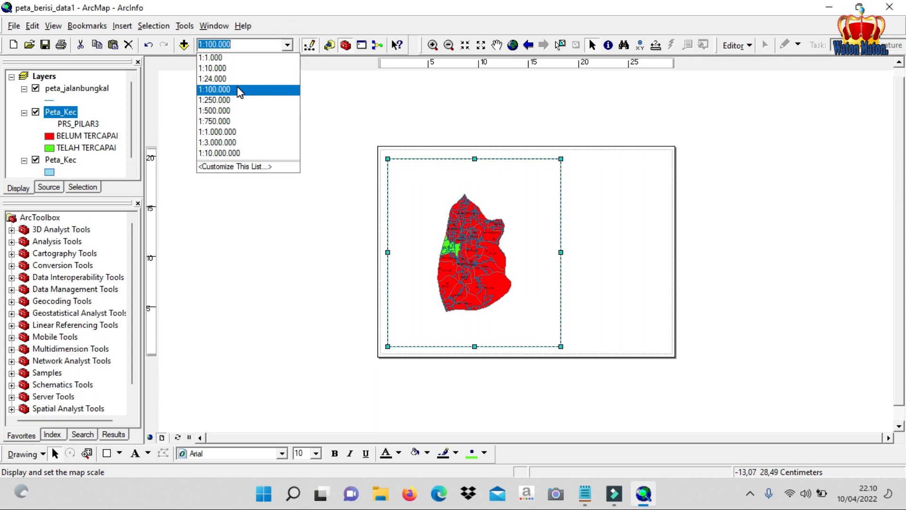
click(238, 79)
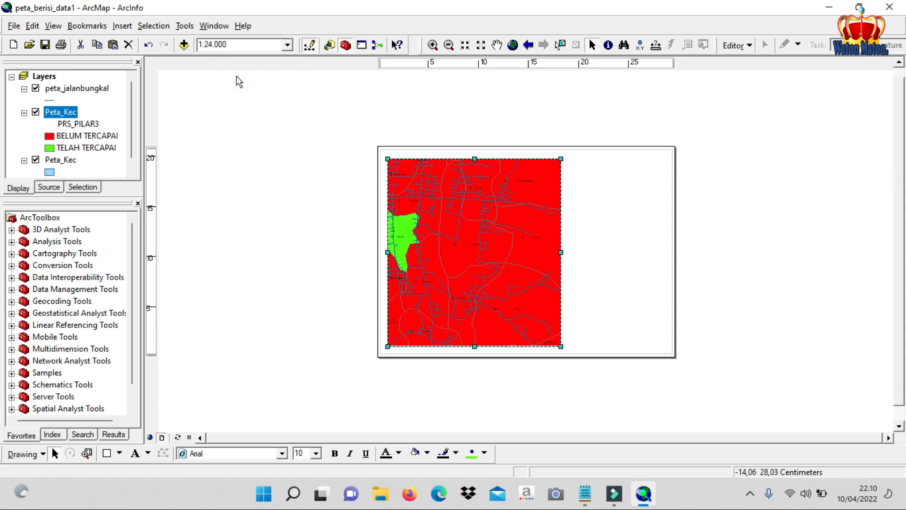
click(286, 46)
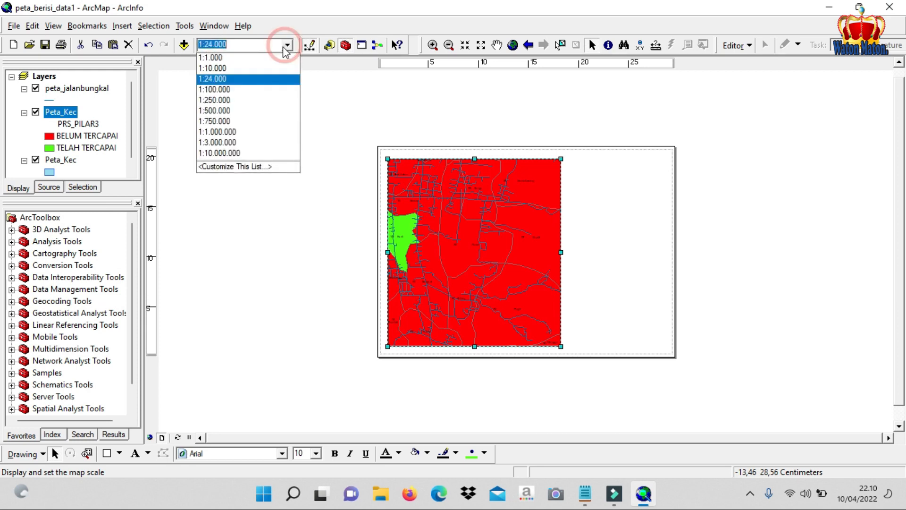
click(232, 96)
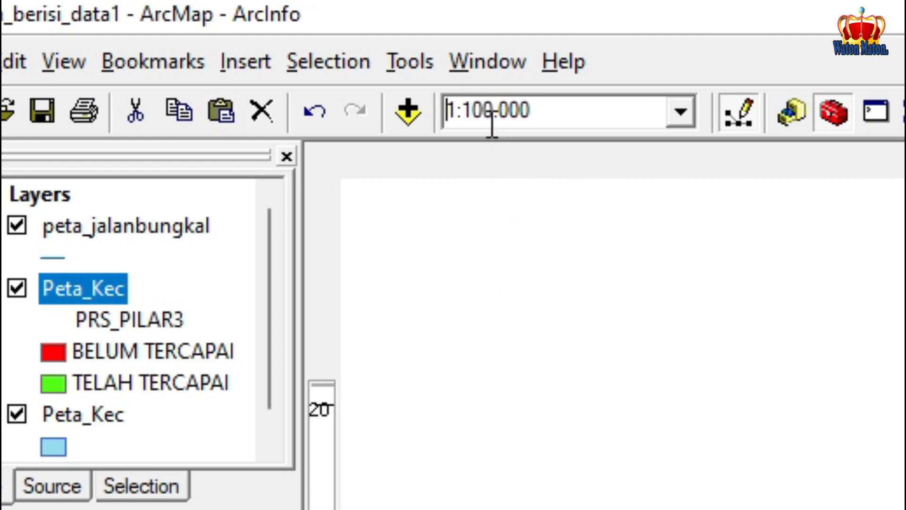
Step: Set a custom map scale of 1:80.000
click(470, 111)
click(466, 111)
drag(466, 111, 550, 121)
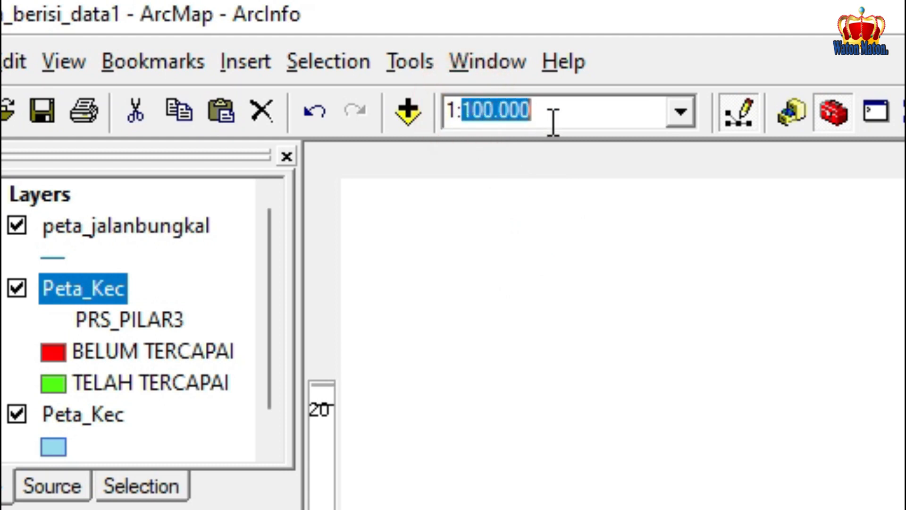
text(80000)
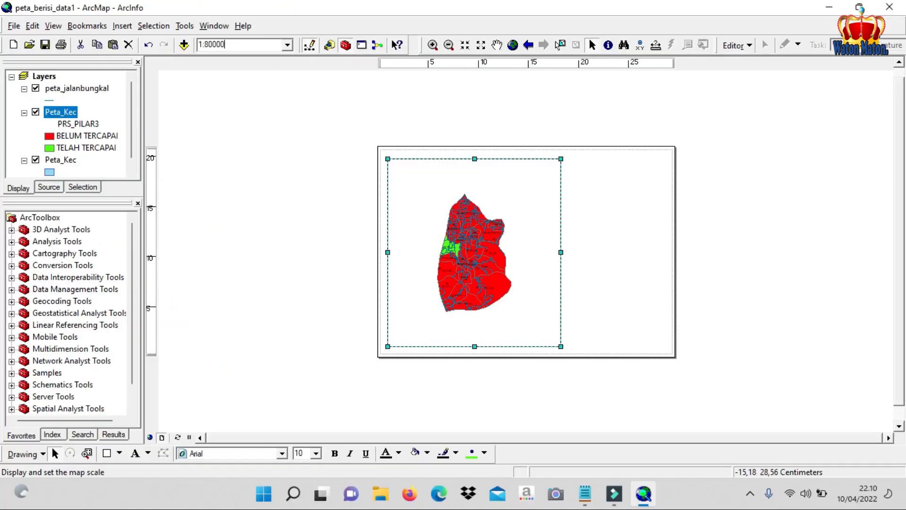
key(Return)
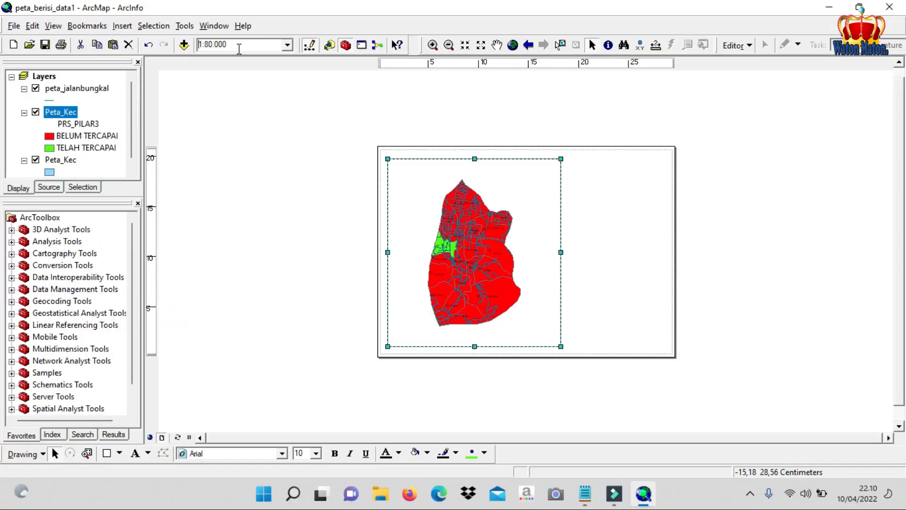
Step: Set the map scale to 1:75.000 and deselect the data frame
click(208, 44)
double_click(206, 44)
text(75)
key(Return)
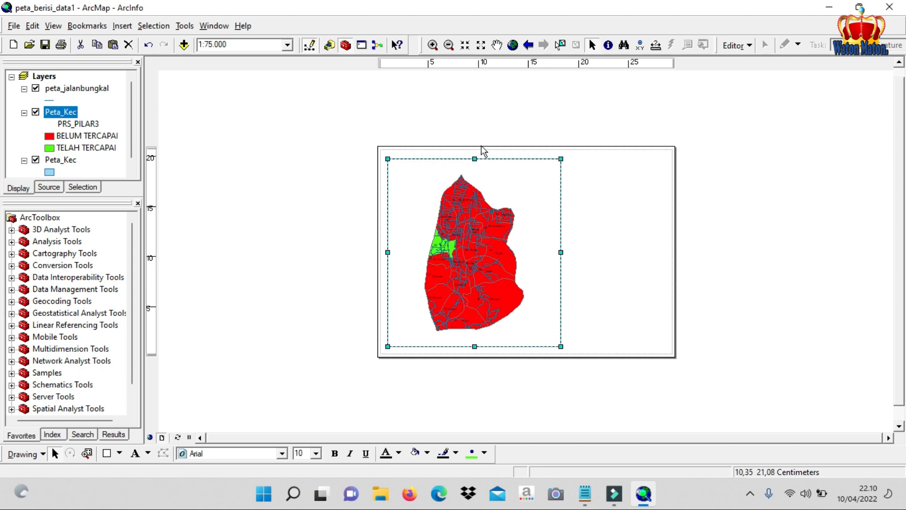
click(586, 205)
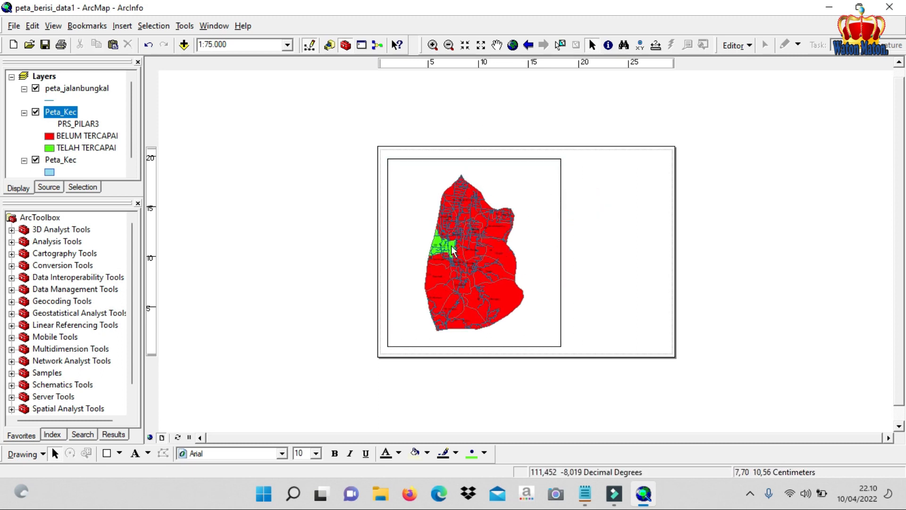
Step: Narrow the data frame slightly from its right edge and widen it back to about its former width
click(560, 229)
drag(561, 252, 550, 255)
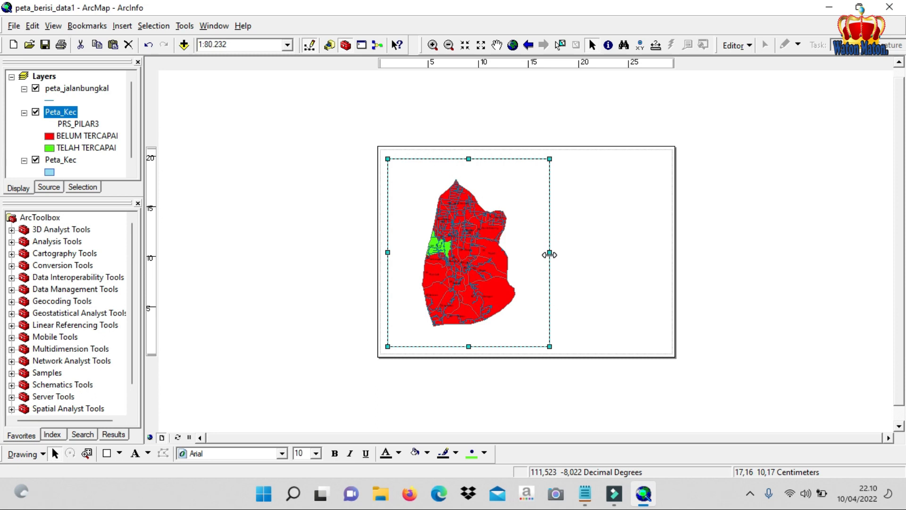
drag(553, 253, 561, 253)
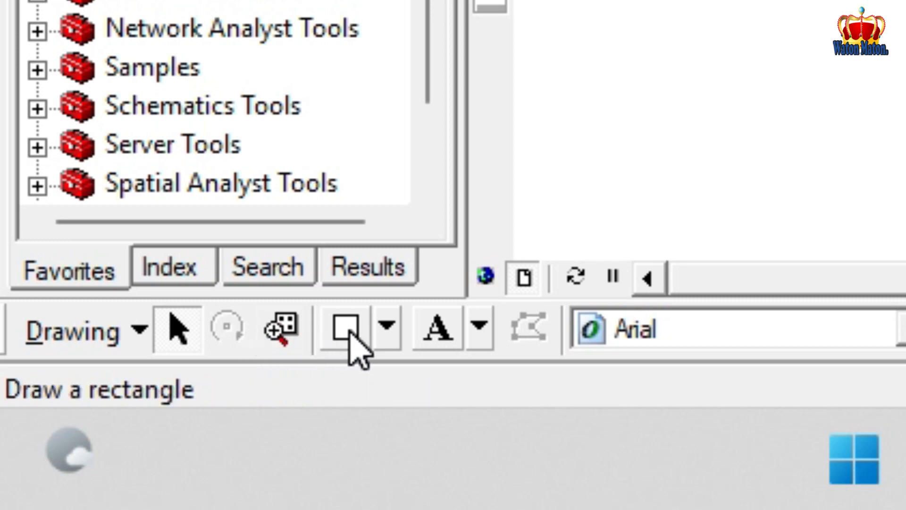
Step: Draw a rectangle about 28.5 cm wide and 19.9 cm high covering the page just inside the printer margins
click(383, 327)
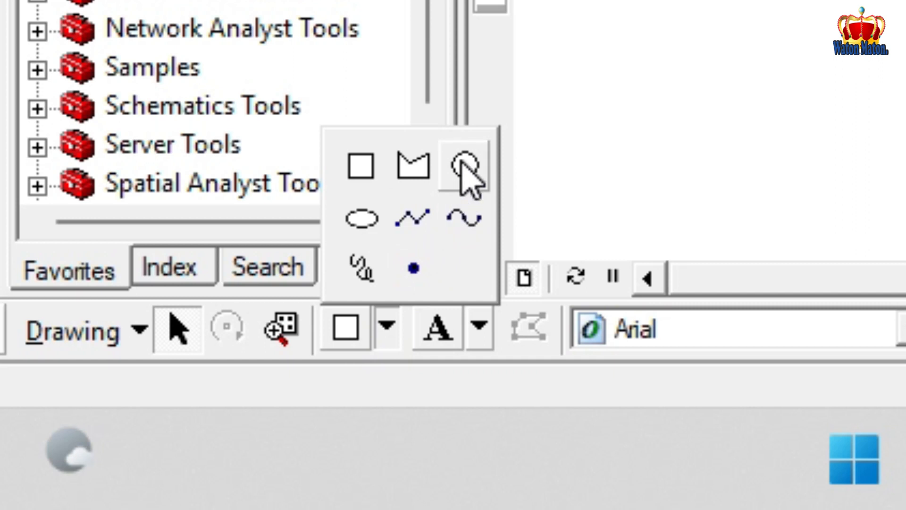
click(363, 331)
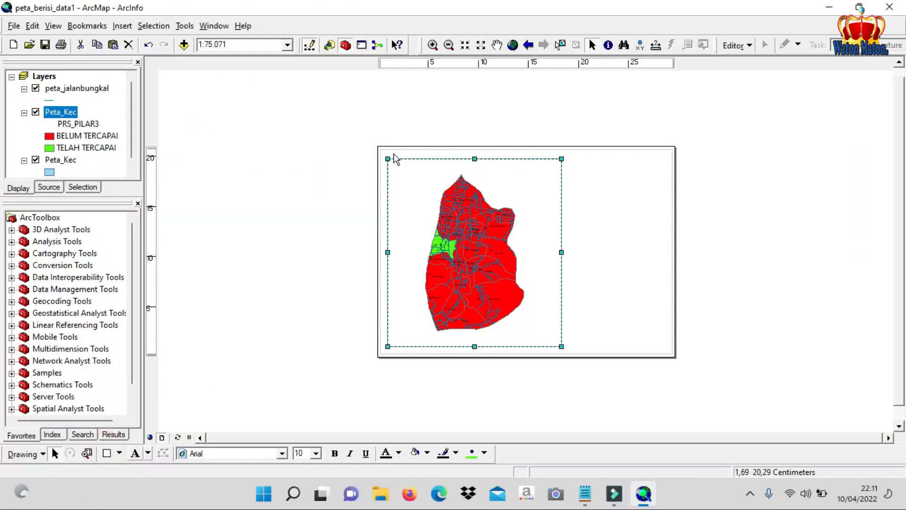
click(580, 175)
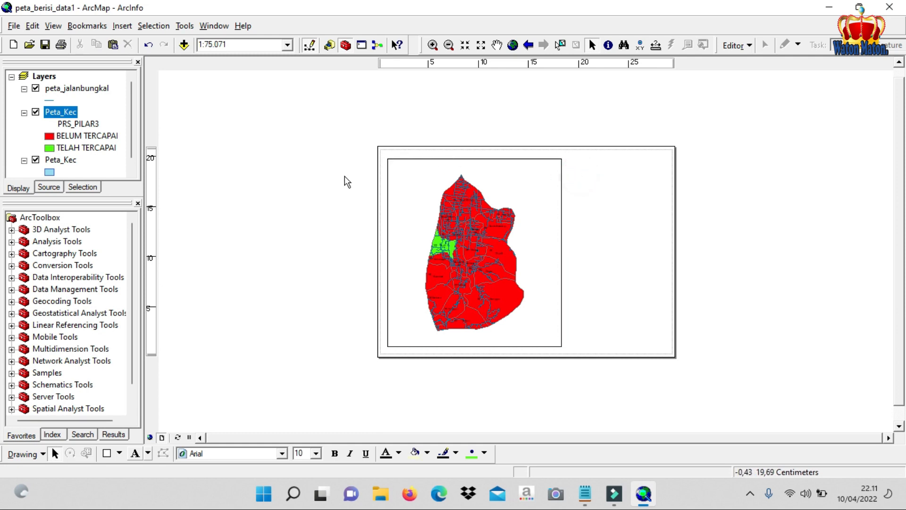
click(107, 453)
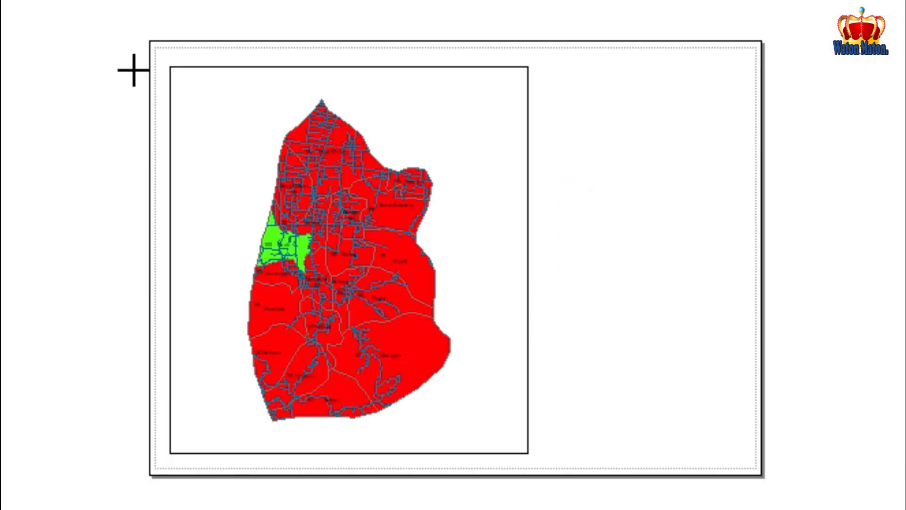
drag(159, 54, 345, 260)
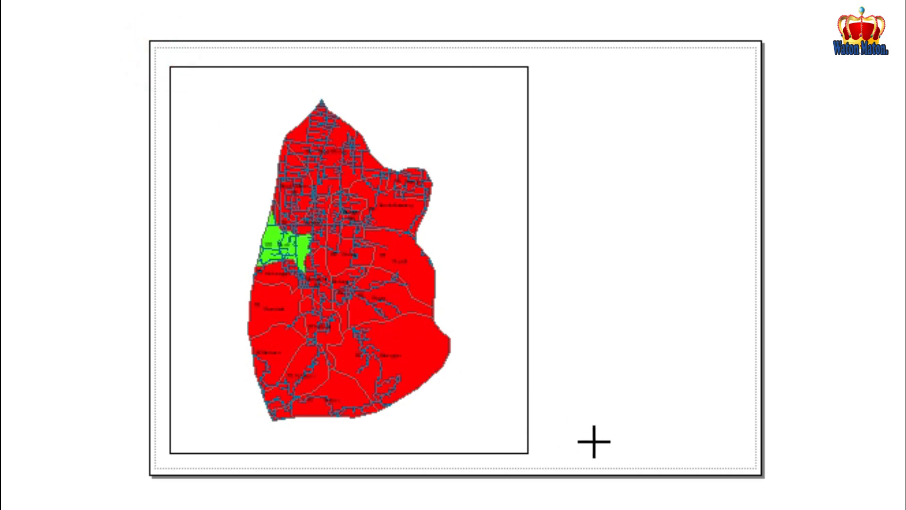
drag(721, 457, 749, 462)
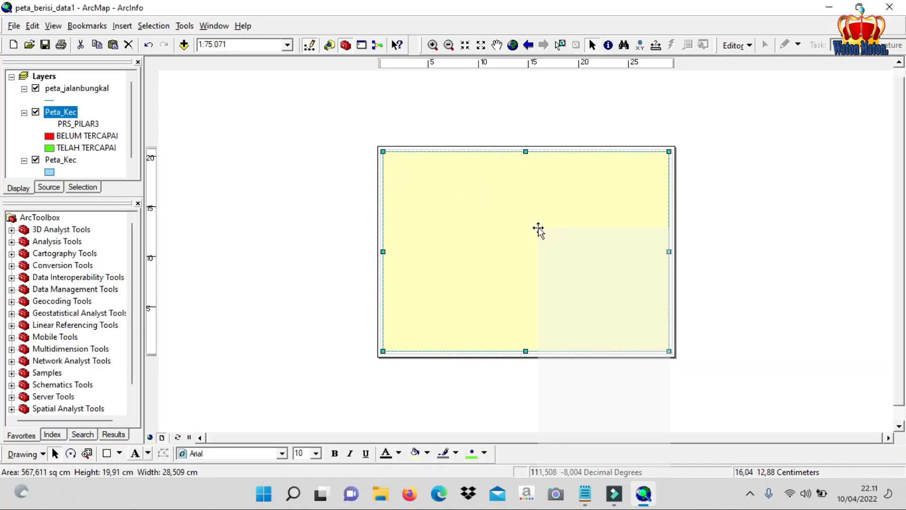
Step: Turn on Align to Margins for the large yellow rectangle covering the page
right_click(481, 215)
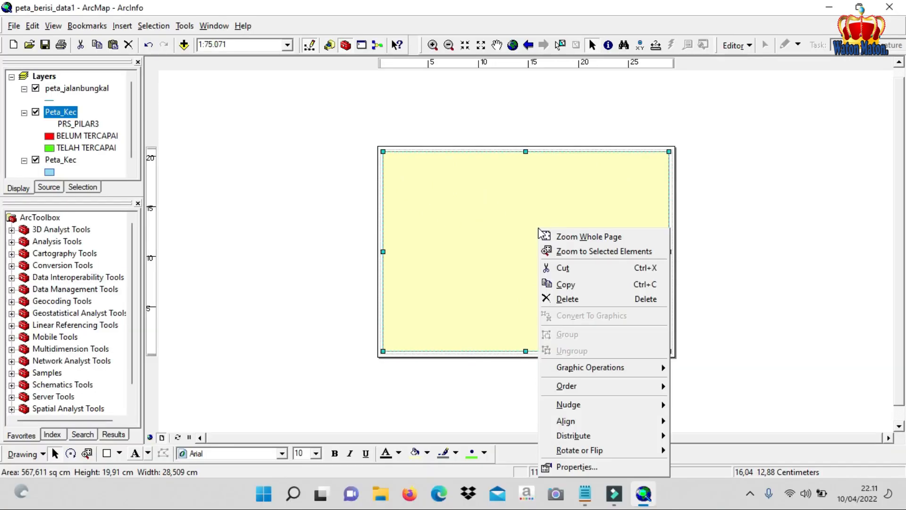
click(499, 214)
right_click(500, 213)
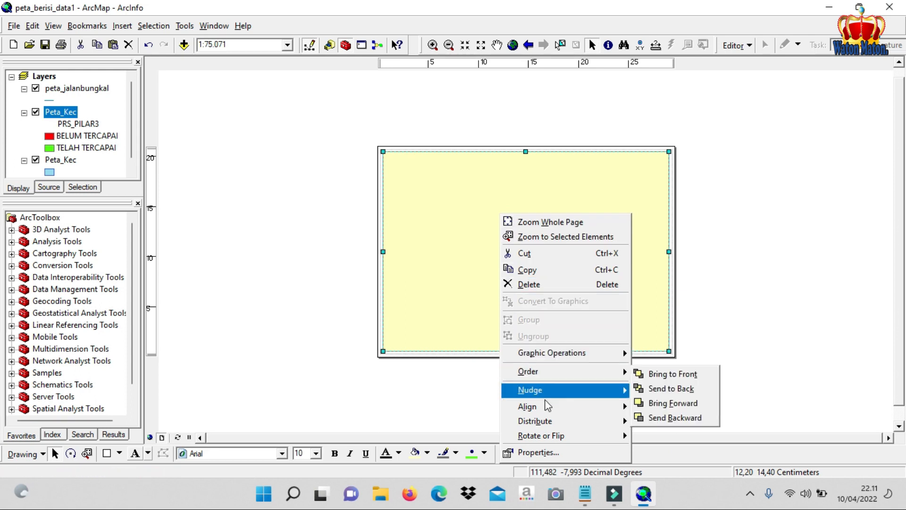
mouse_move(565, 405)
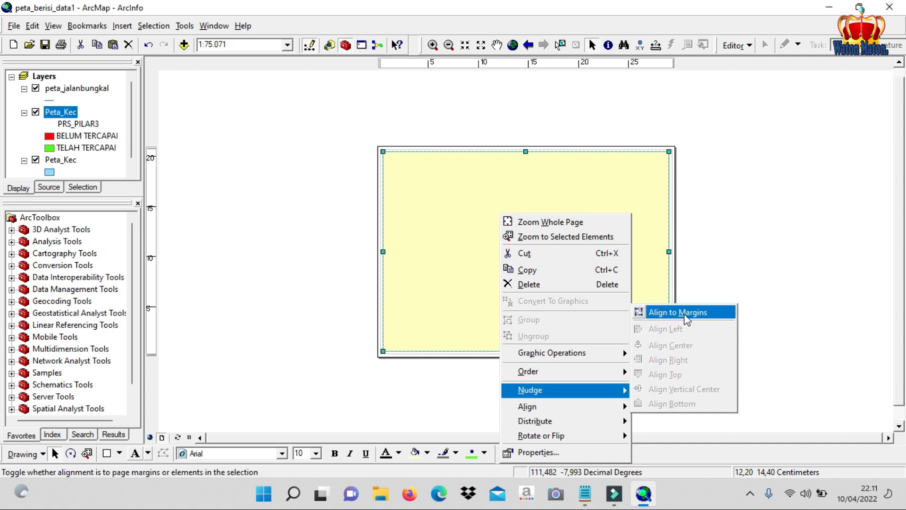
click(684, 314)
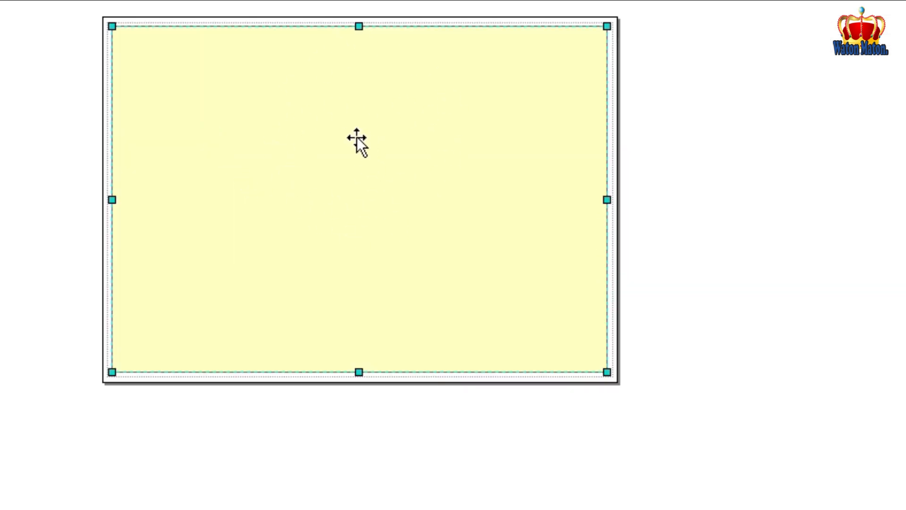
Step: Send the yellow rectangle backward, placing it behind the map data frame
right_click(344, 131)
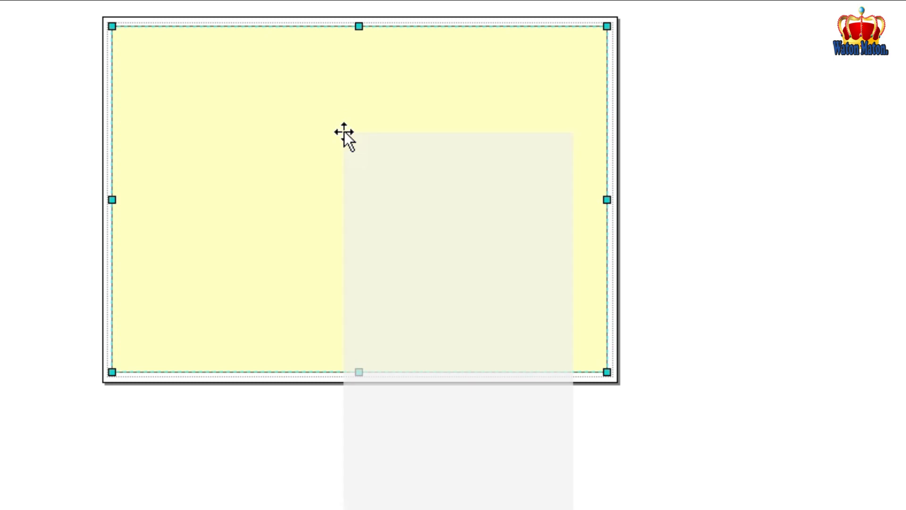
mouse_move(540, 419)
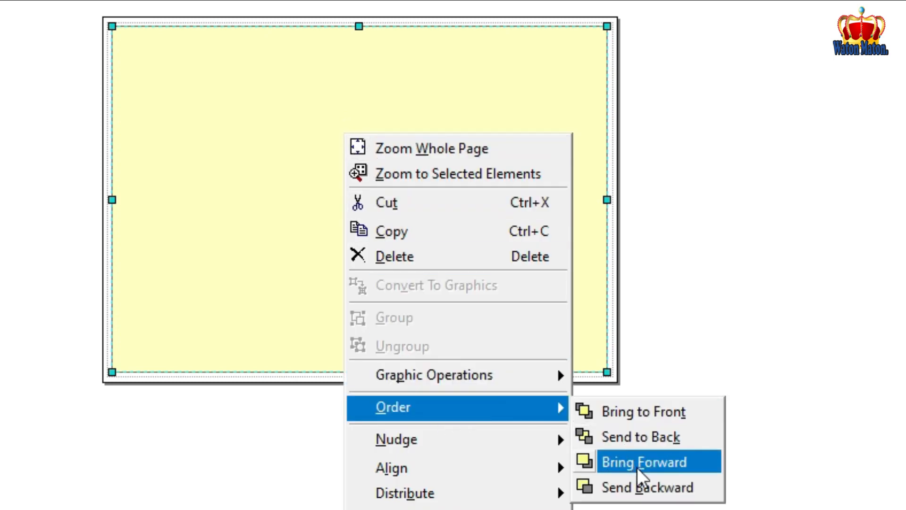
click(645, 482)
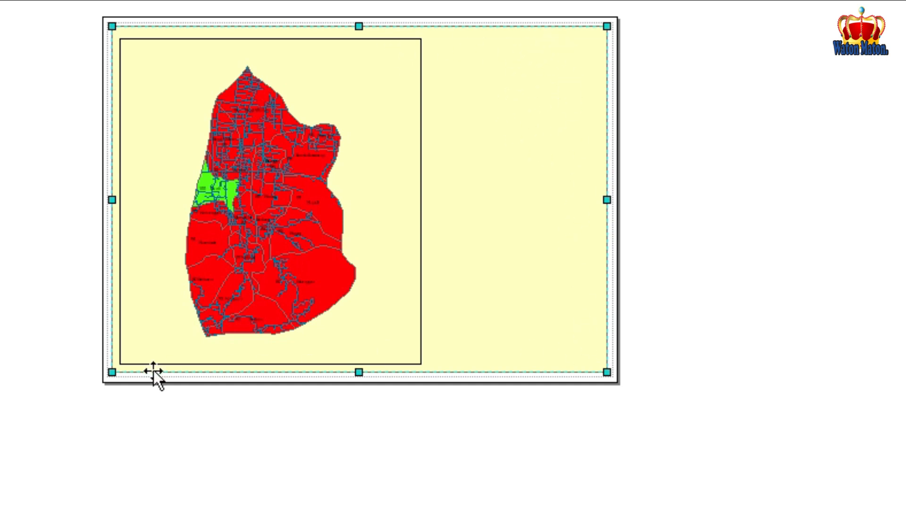
Step: Set the fill color of the large rectangle around the map to No Color
right_click(536, 89)
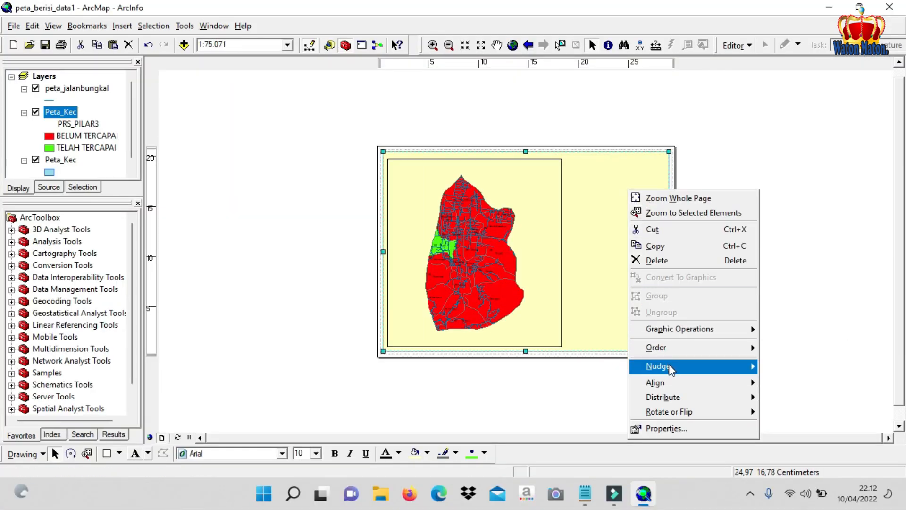
click(657, 427)
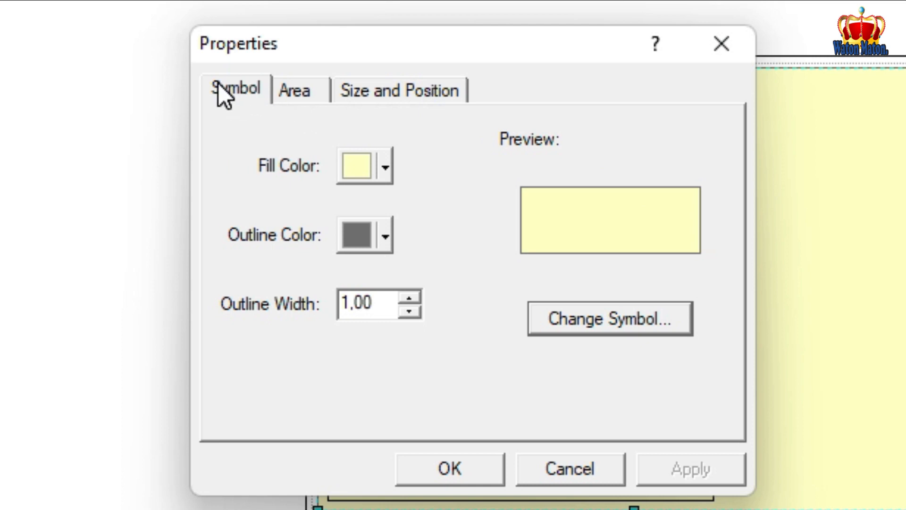
click(250, 83)
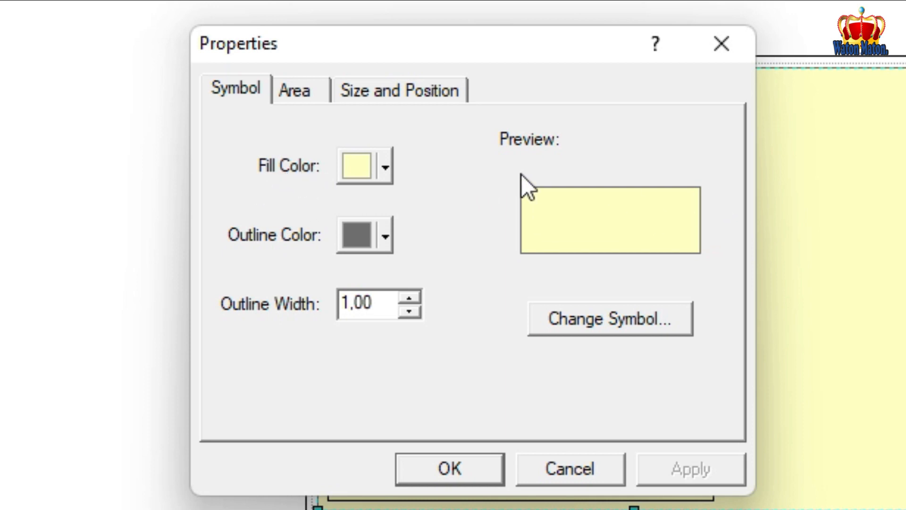
click(383, 168)
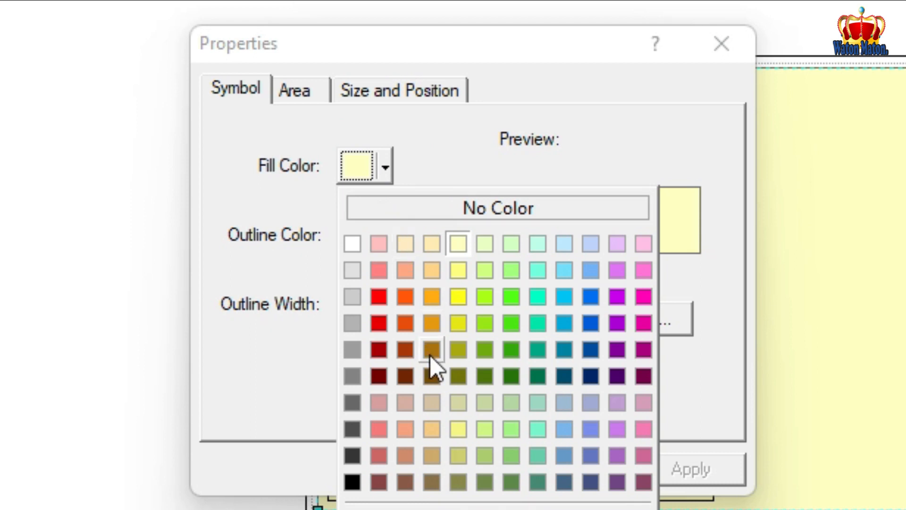
click(386, 169)
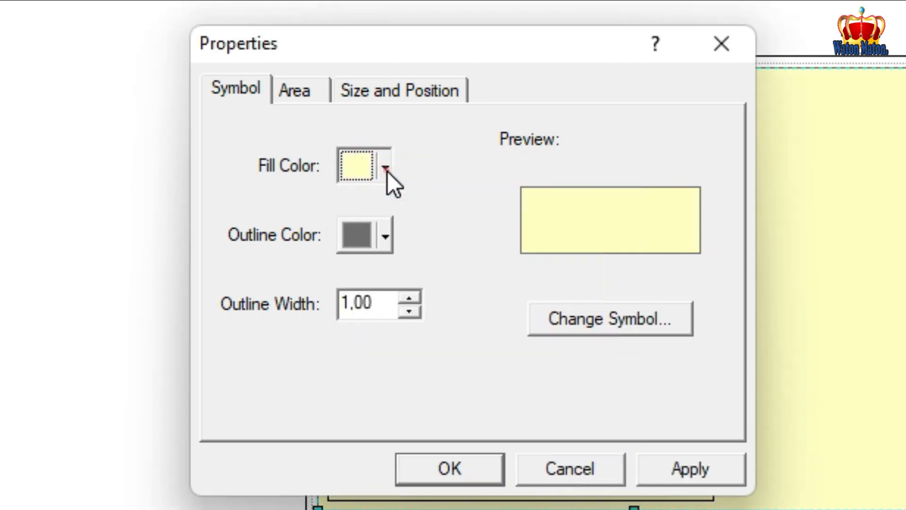
click(385, 170)
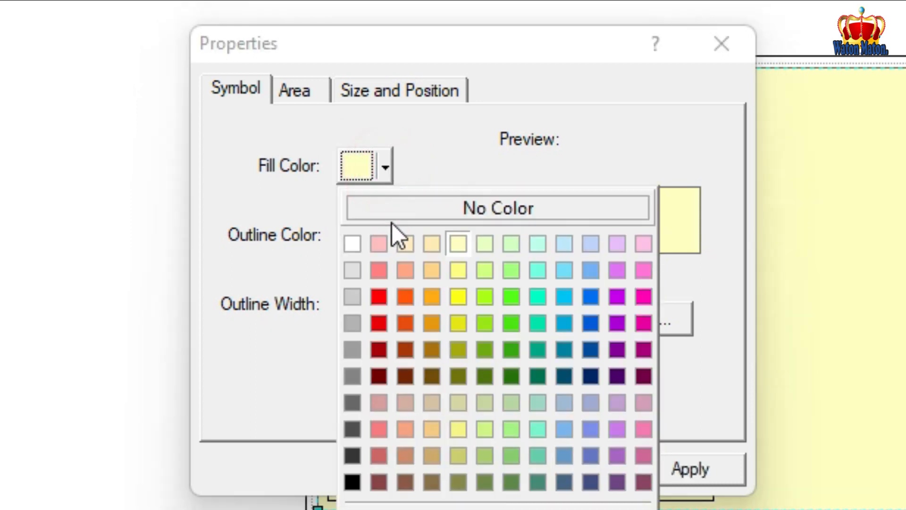
click(426, 208)
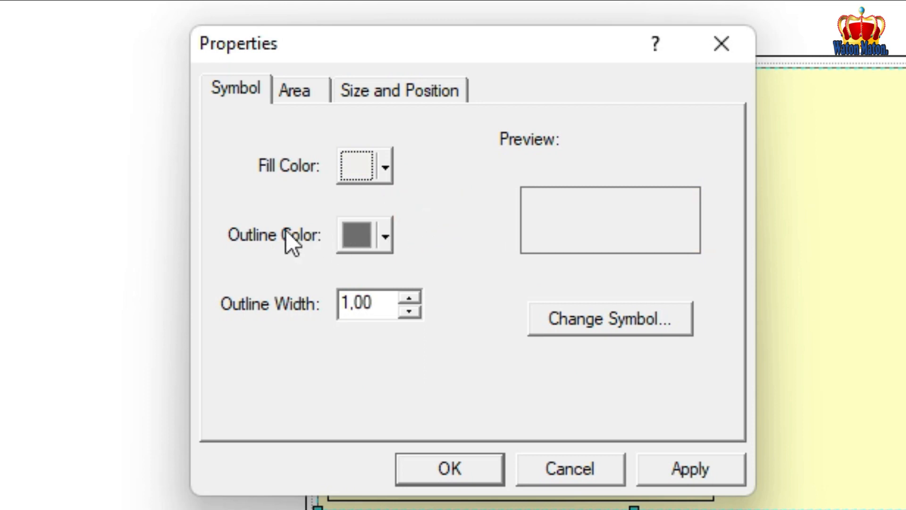
Step: Give the rectangle a black outline with a width of 2 and apply its properties
click(381, 234)
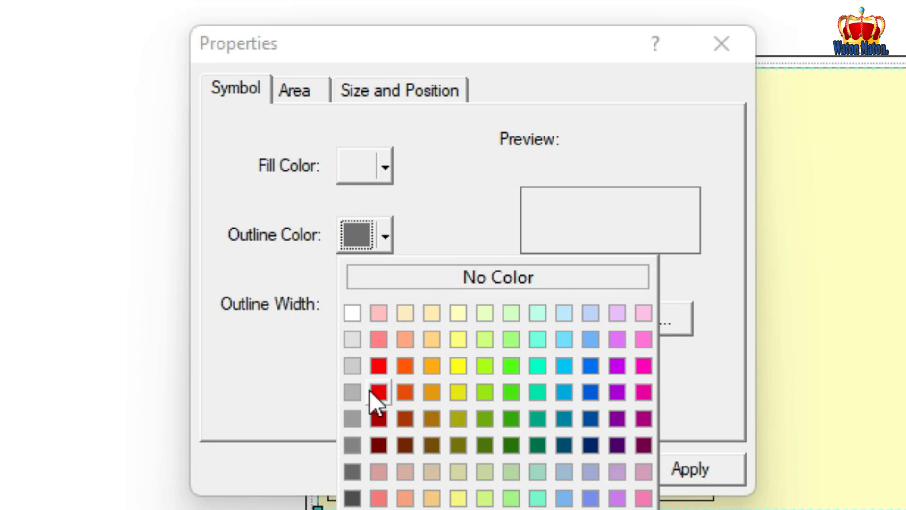
click(351, 509)
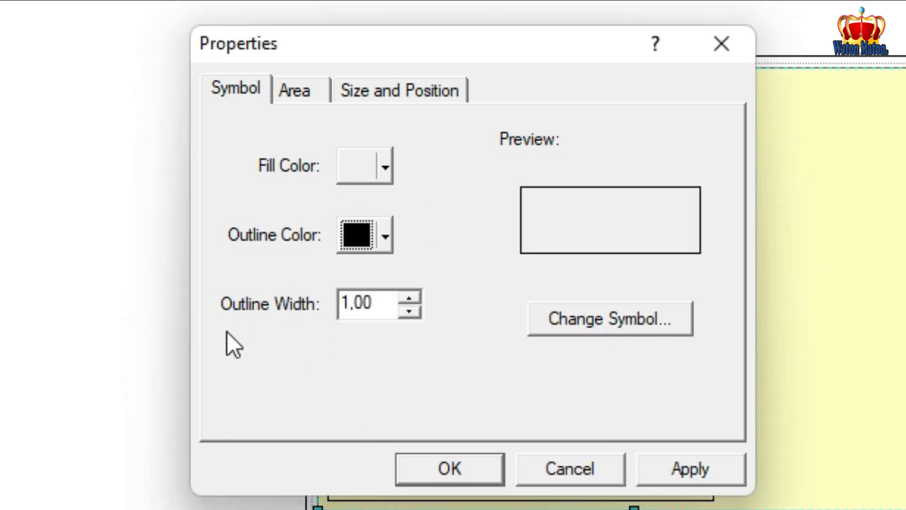
click(406, 296)
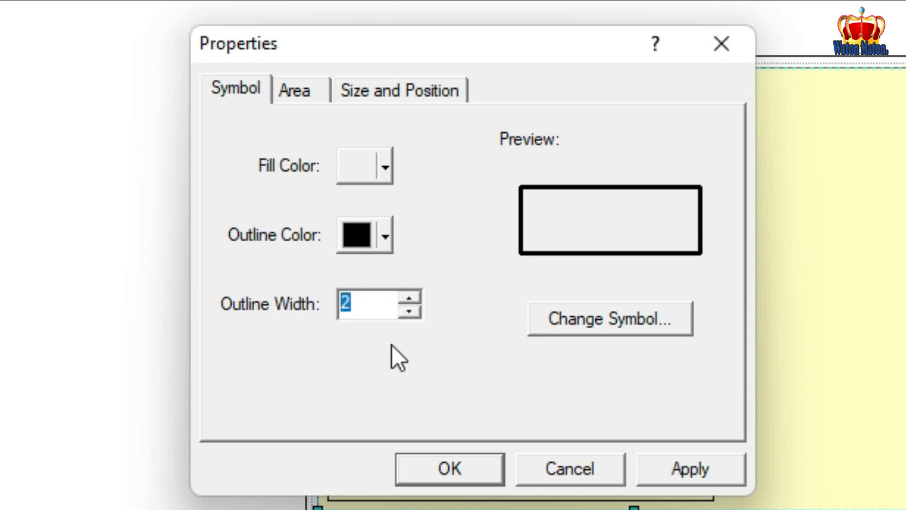
click(439, 470)
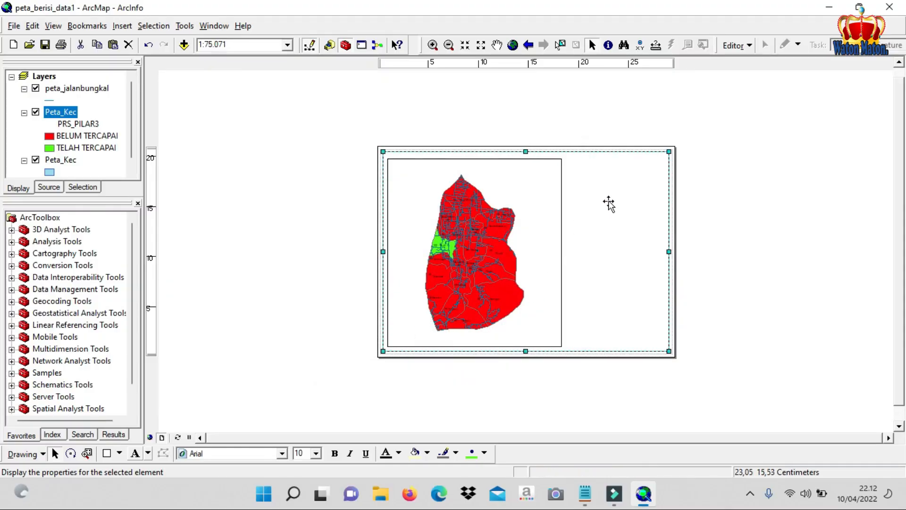
click(607, 202)
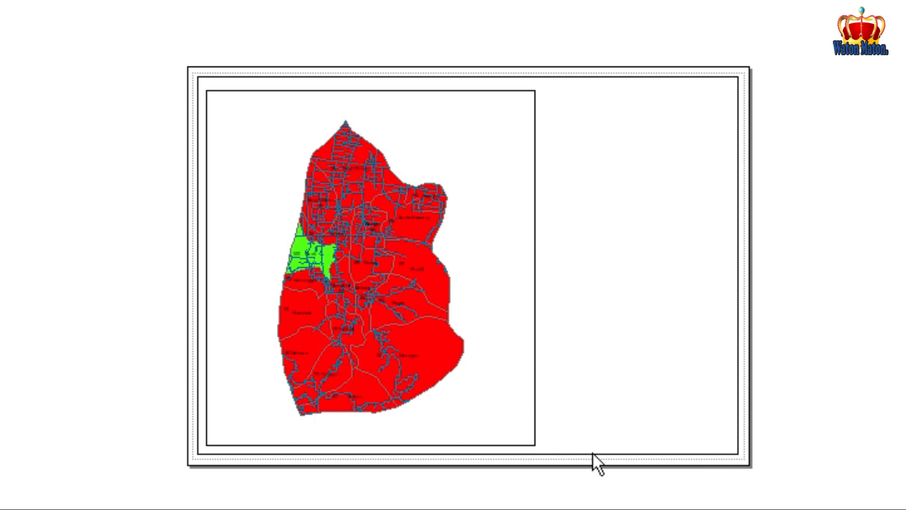
Step: Copy the outer border rectangle and paste a duplicate of it into the layout
click(651, 77)
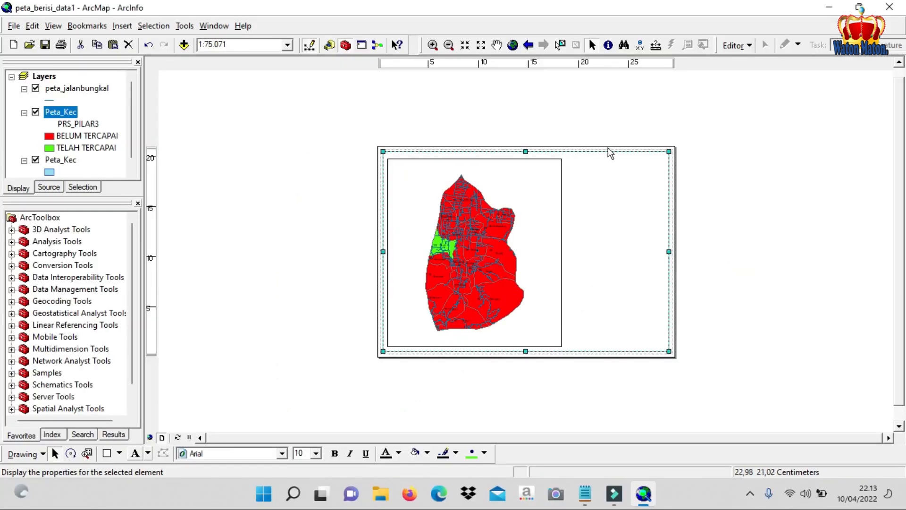
click(661, 118)
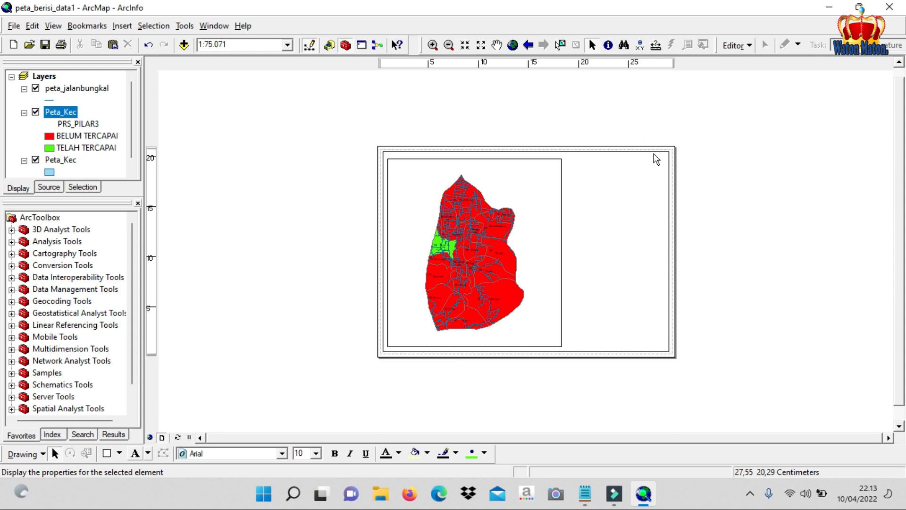
click(653, 154)
right_click(652, 153)
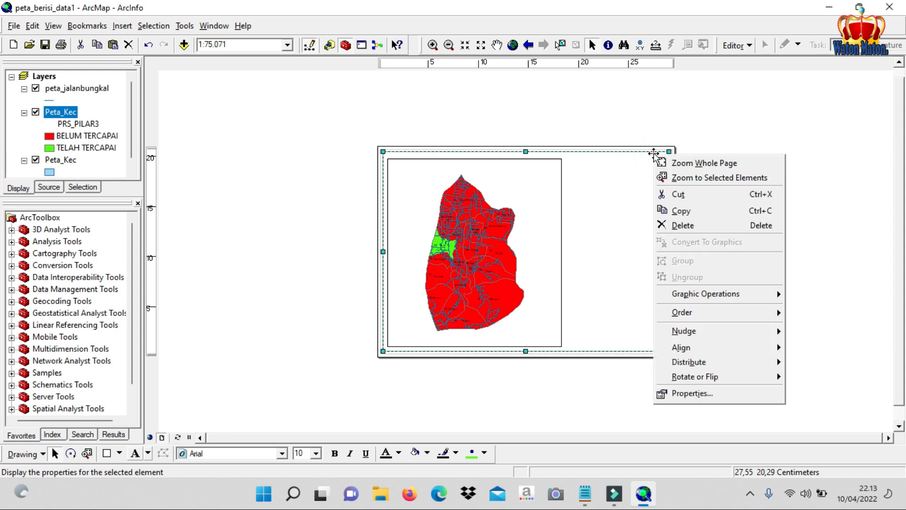
click(680, 211)
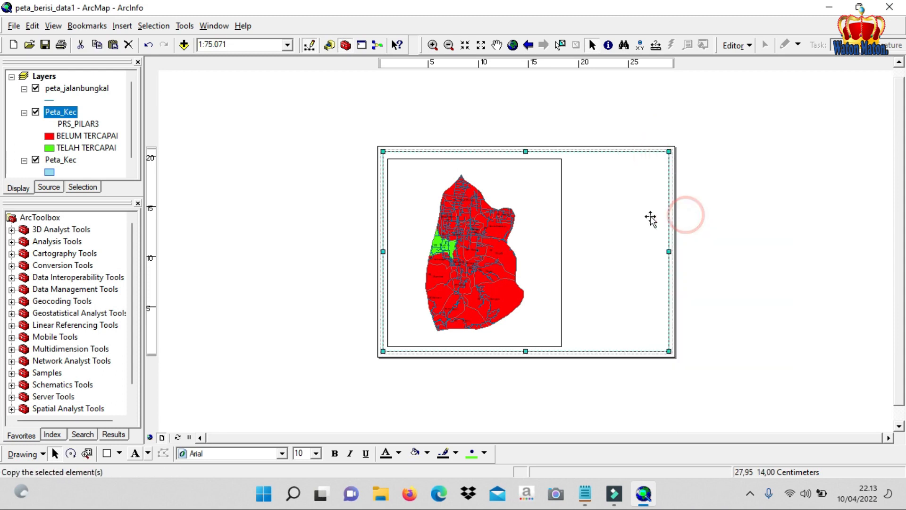
right_click(616, 209)
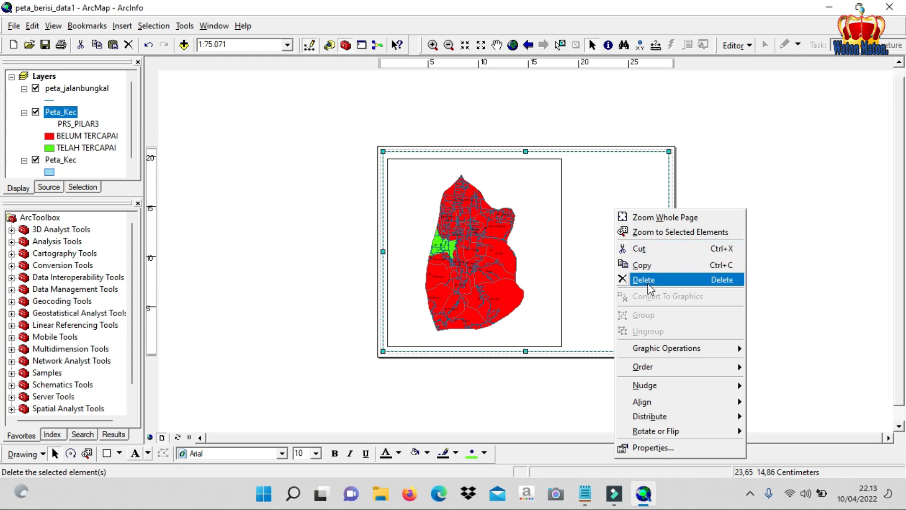
click(692, 131)
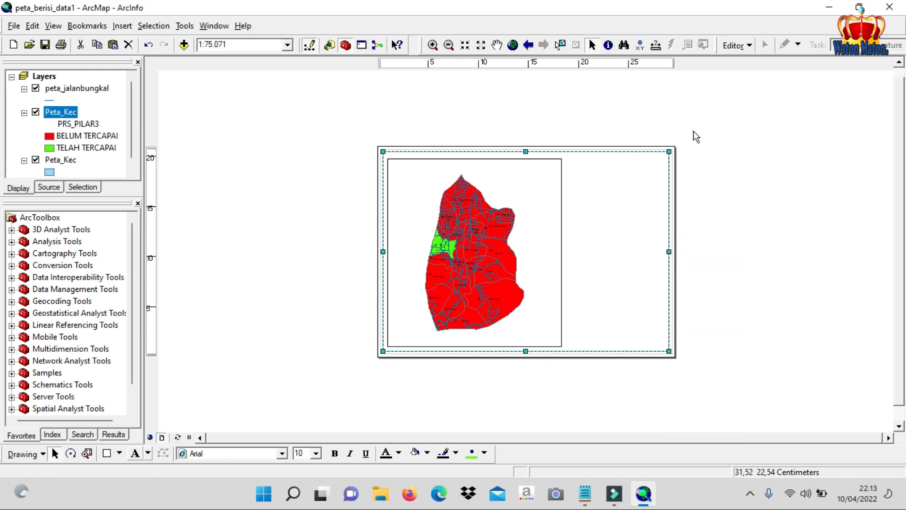
click(693, 132)
right_click(692, 131)
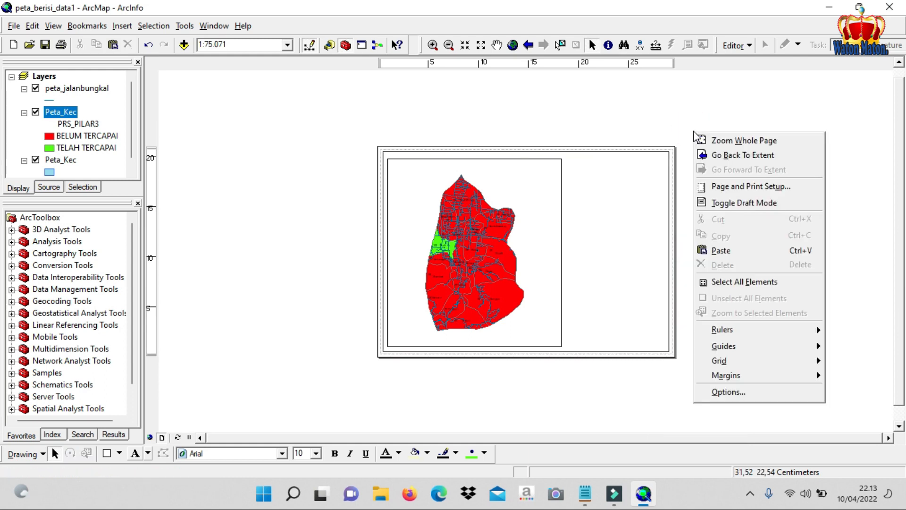
click(719, 249)
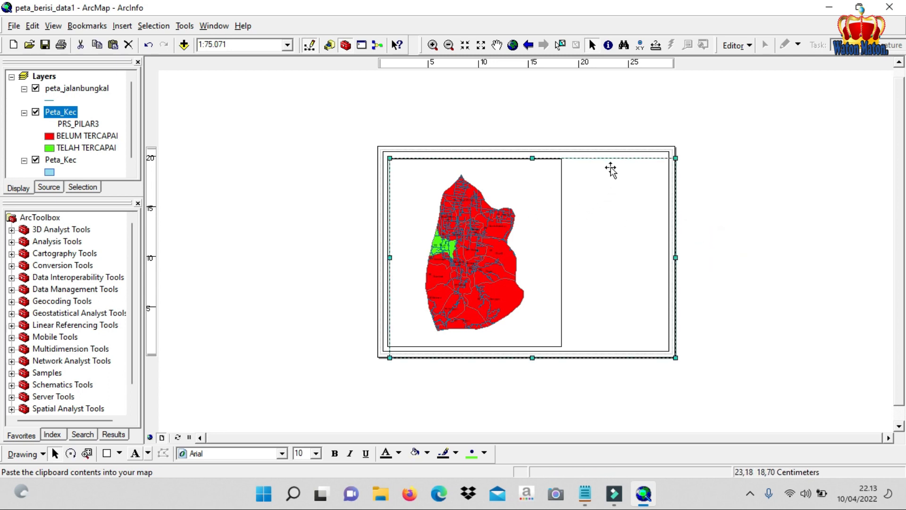
Step: Narrow the pasted rectangle from its left edge to about a third of its width and place it across the page's right edge
drag(610, 161, 755, 108)
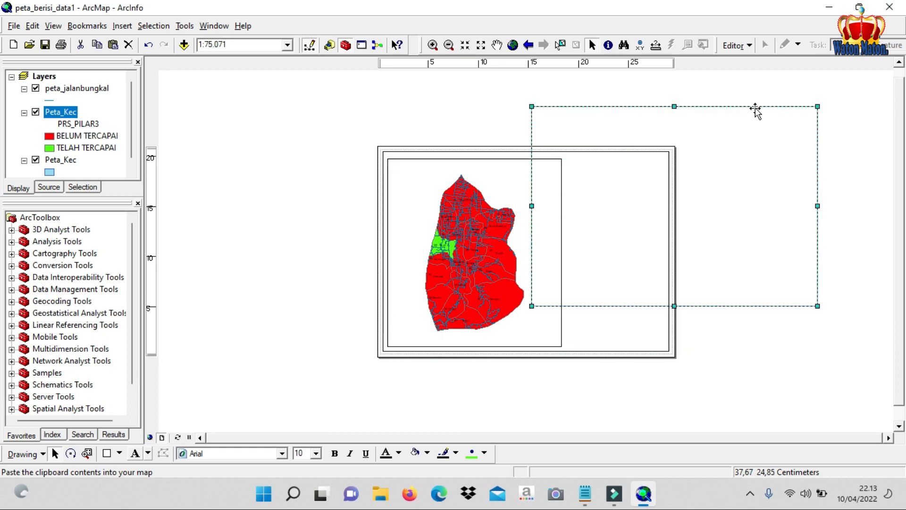
click(533, 206)
drag(673, 206, 714, 219)
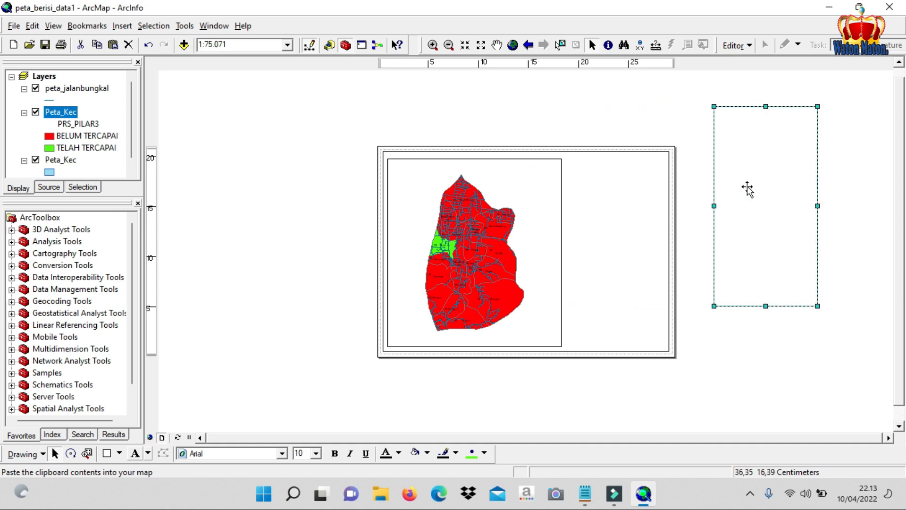
drag(755, 107, 683, 171)
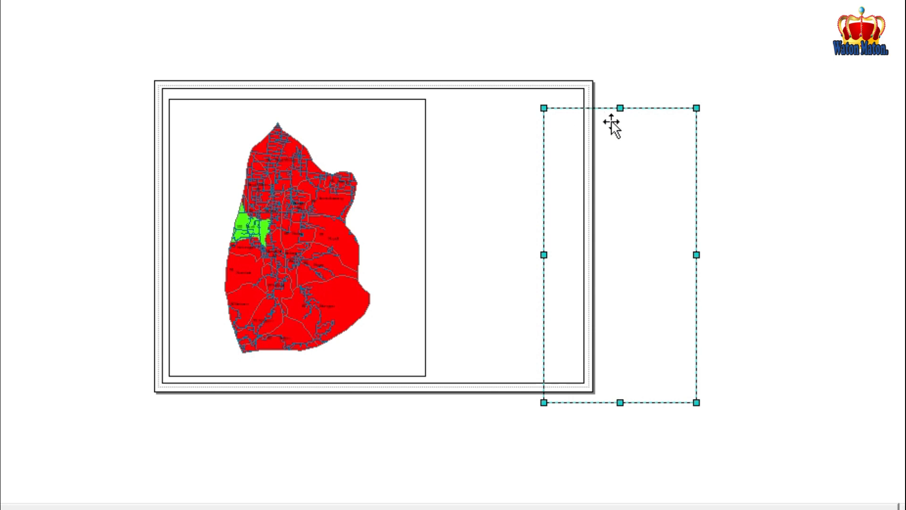
Step: Select the narrow rectangle together with the outer border rectangle and apply Align Top to both
click(687, 111)
shift+click(578, 90)
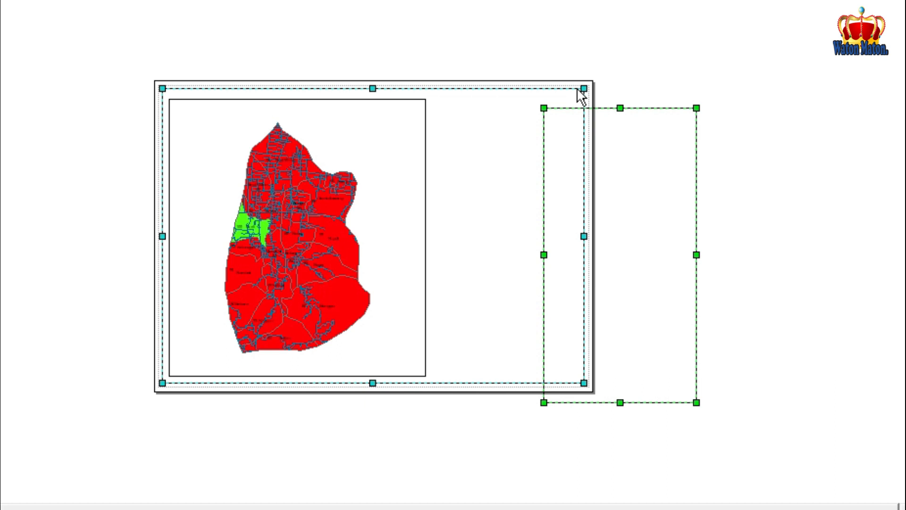
right_click(581, 92)
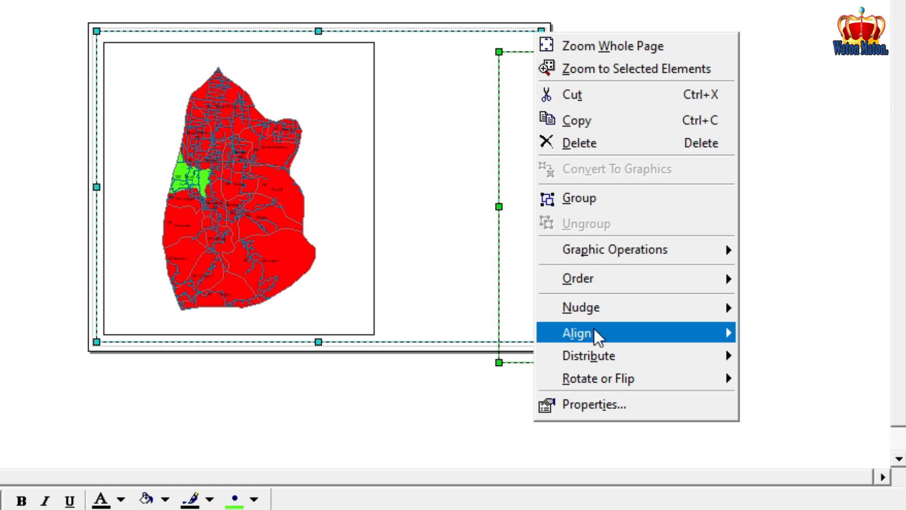
mouse_move(595, 336)
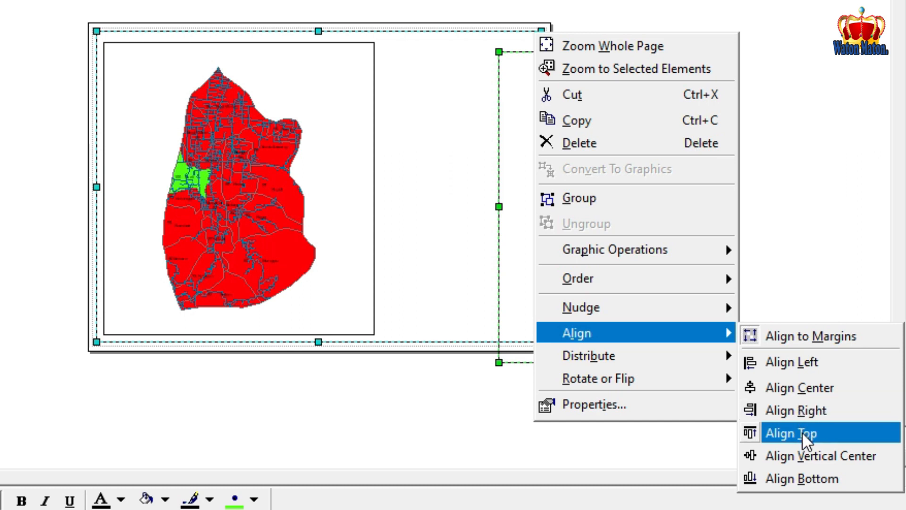
click(802, 432)
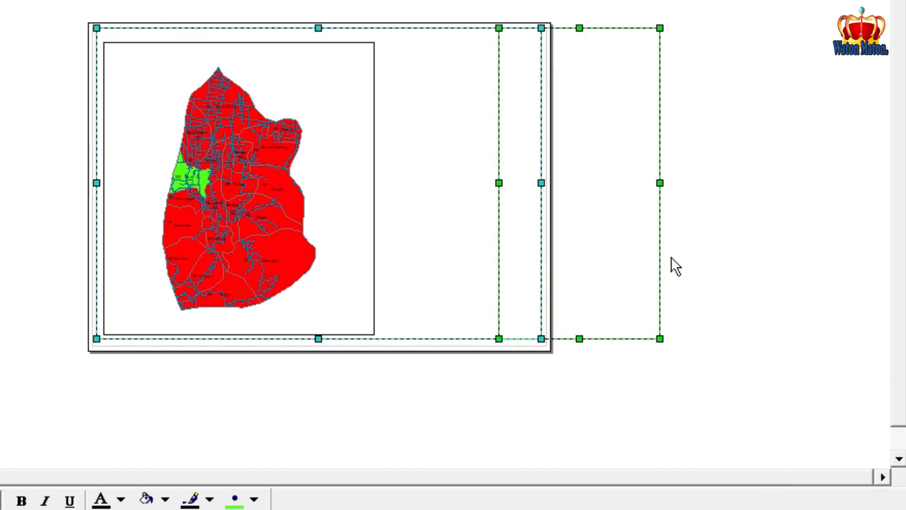
Step: Apply Align Right to the selected narrow rectangle and outer border rectangle
right_click(658, 243)
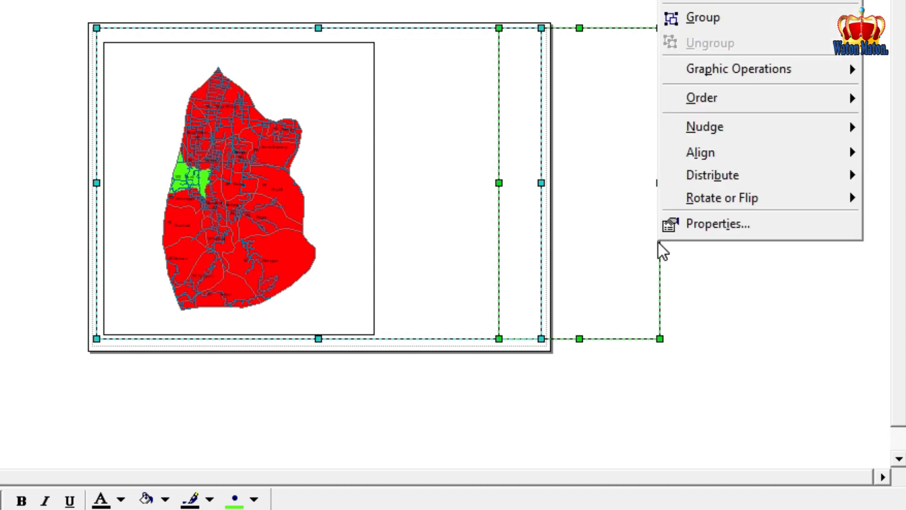
mouse_move(719, 152)
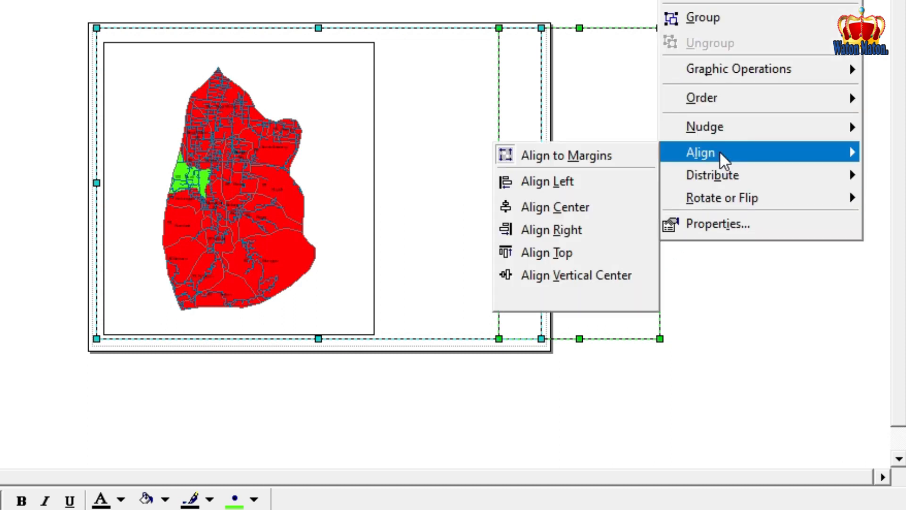
click(593, 230)
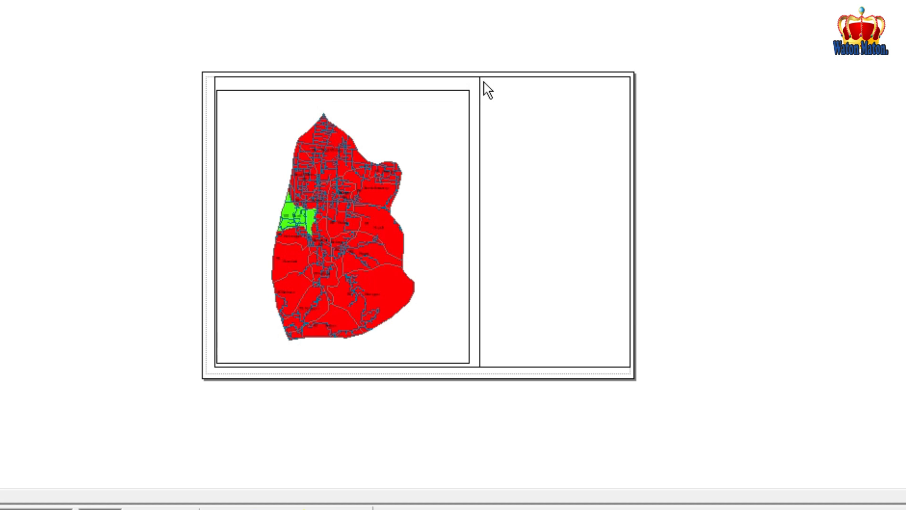
Step: Move the map data frame slightly to the right inside the outer border, clear of its left edge
scroll(501, 102, down, 1)
scroll(501, 101, up, 2)
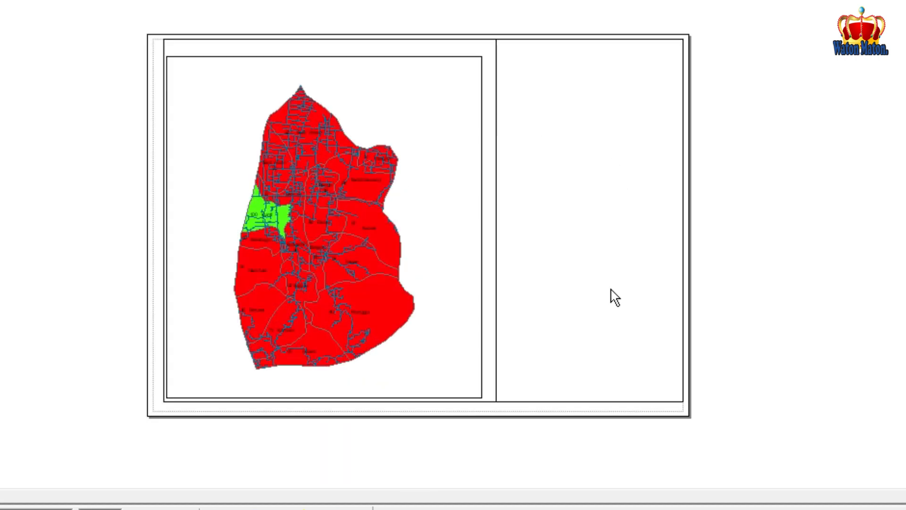
click(470, 197)
click(451, 197)
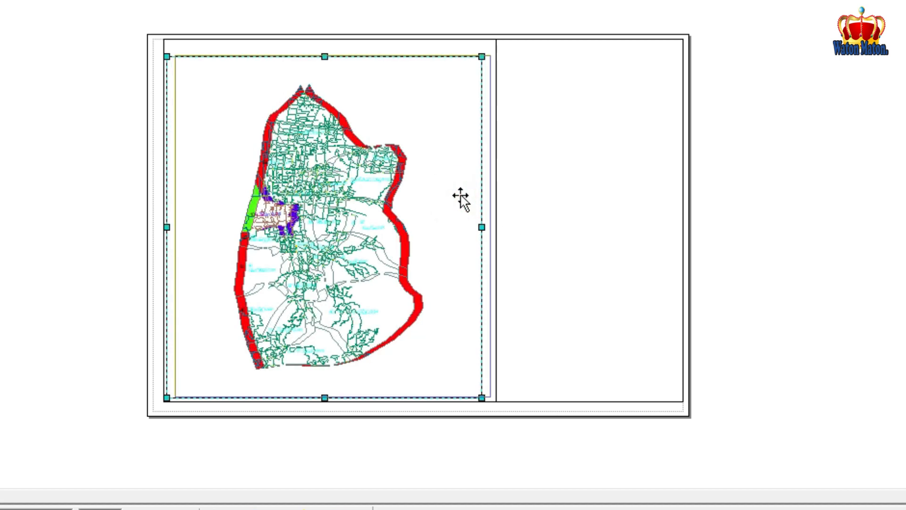
Step: Select the side rectangle and outer border together and shift both slightly left and down to centre them within the page margins
click(601, 136)
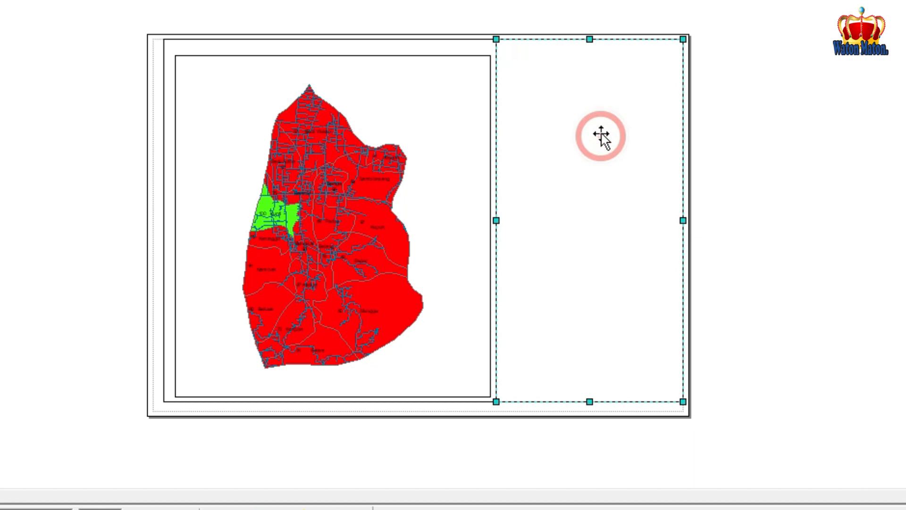
shift+click(162, 76)
click(162, 77)
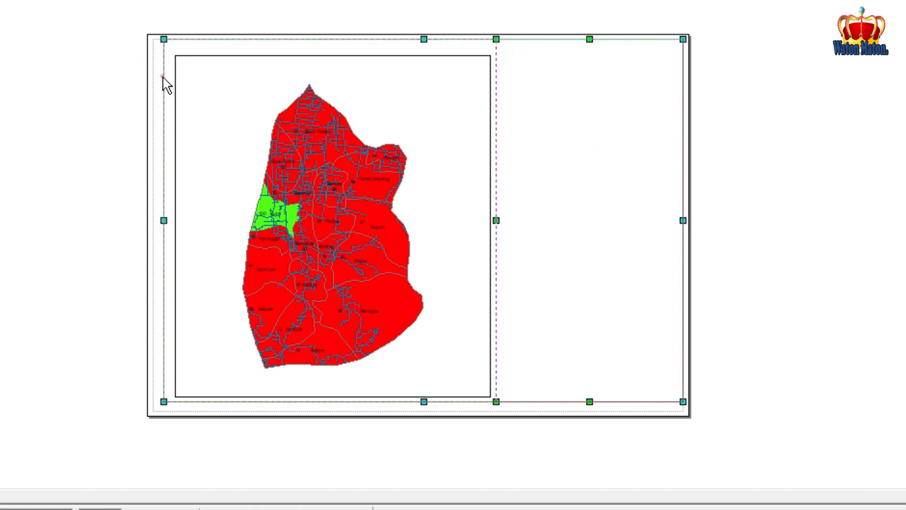
drag(162, 77, 159, 84)
click(736, 101)
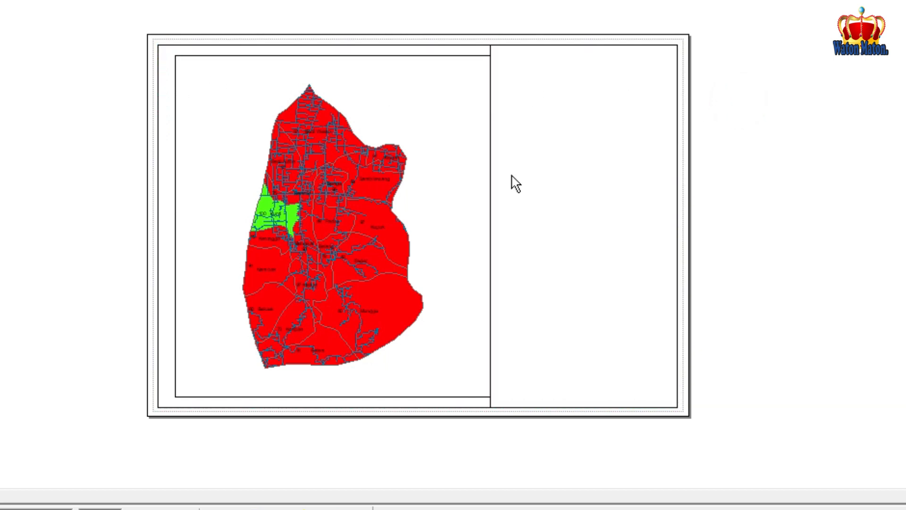
Step: Select the map data frame inside the outer border
click(472, 174)
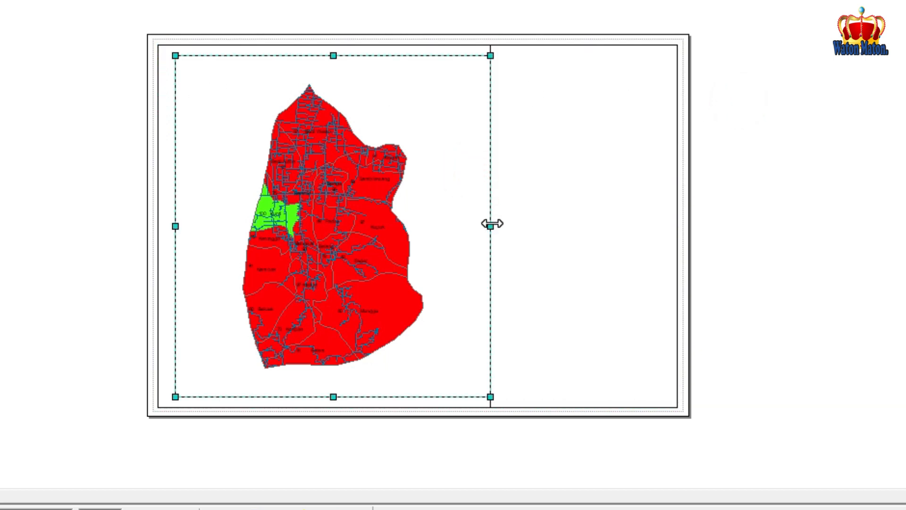
Step: Resize and reposition the map frame so it fits inside the page's left section with a margin around it
drag(490, 396, 470, 377)
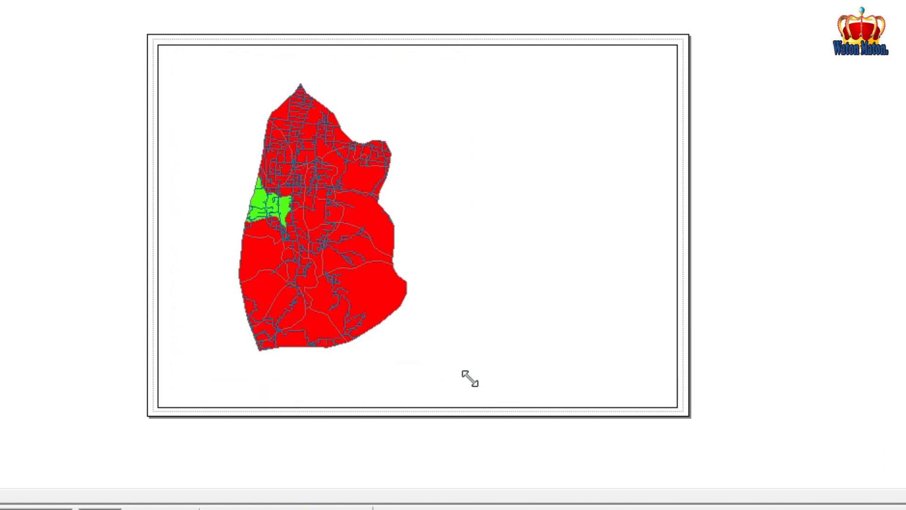
click(548, 228)
click(348, 191)
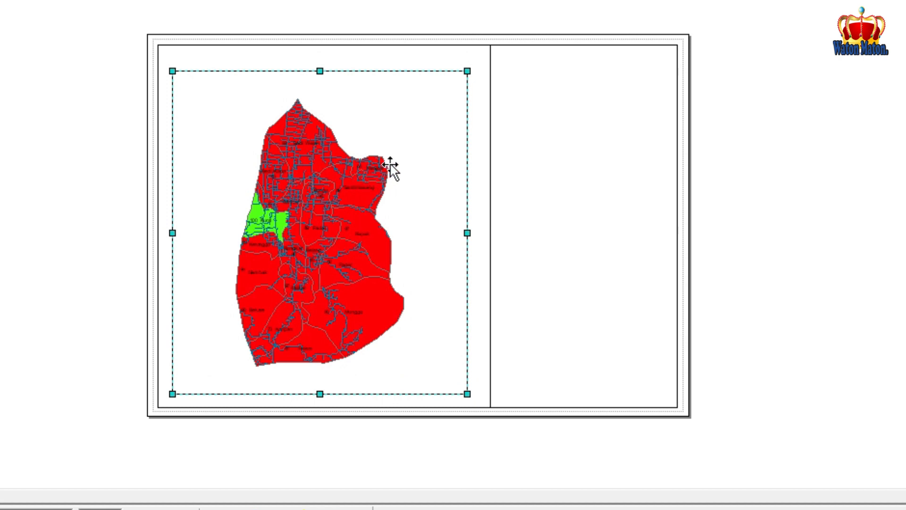
click(741, 88)
click(443, 122)
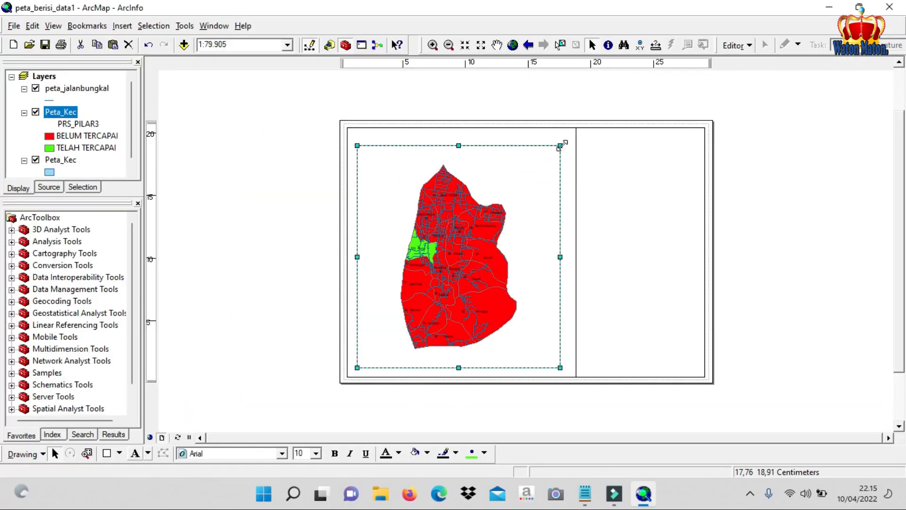
drag(560, 145, 563, 141)
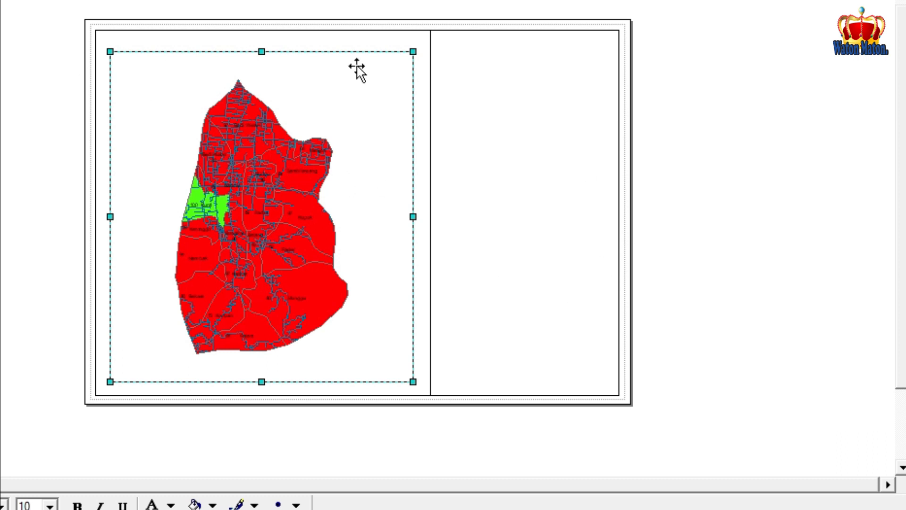
Step: Duplicate the tall rectangle in the page's right section and shorten the copy into a title box near its upper edge
click(518, 30)
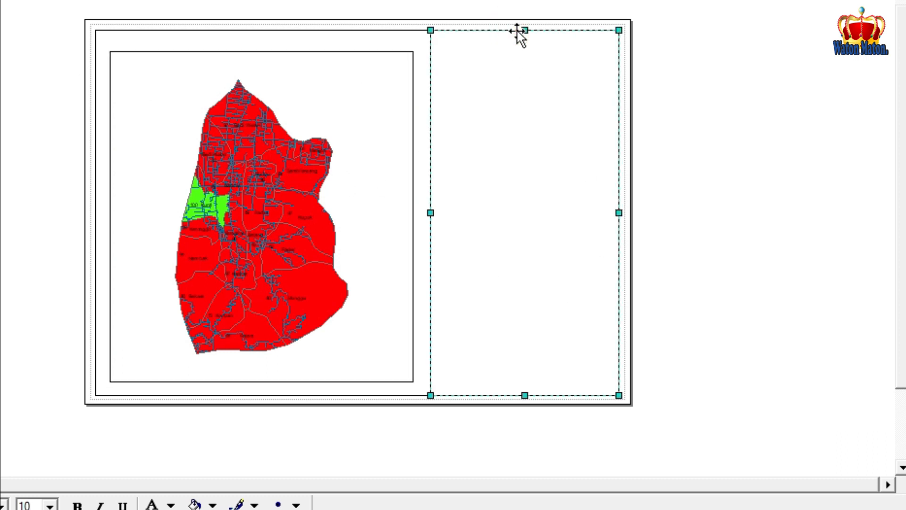
right_click(518, 32)
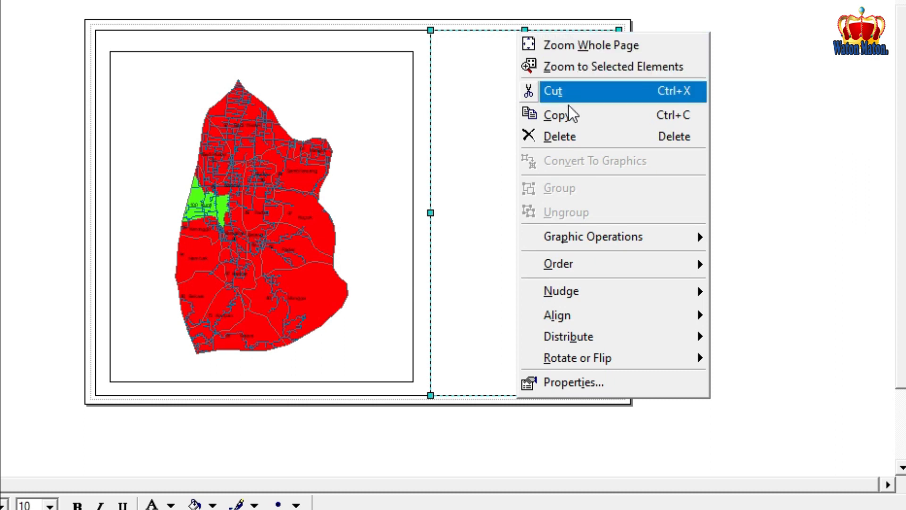
click(572, 121)
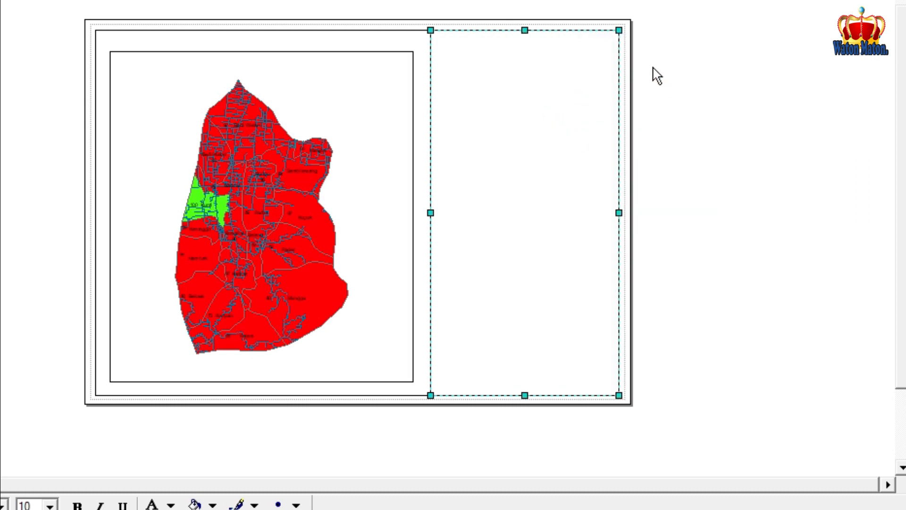
right_click(654, 68)
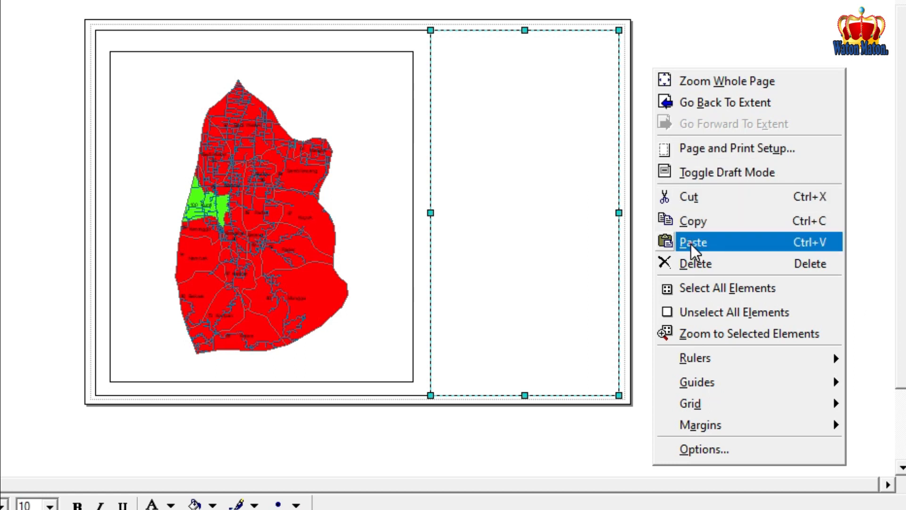
click(691, 243)
drag(537, 407, 538, 85)
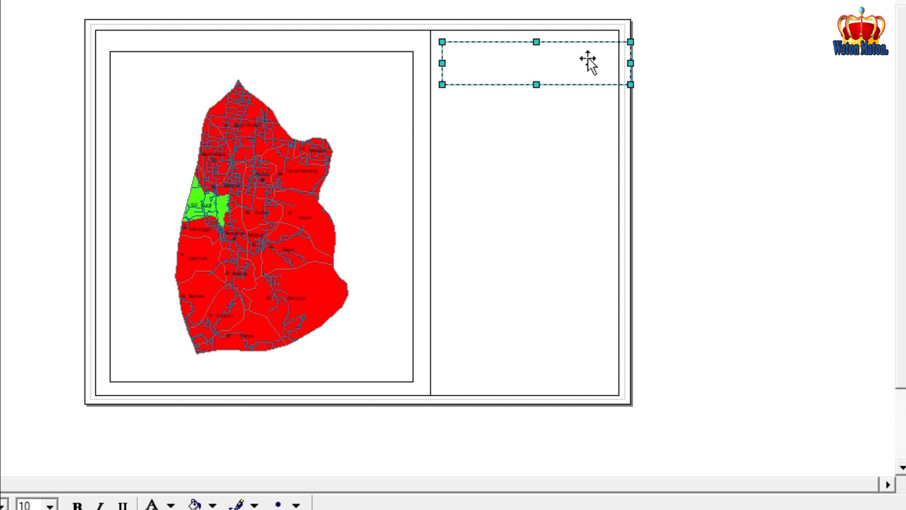
Step: Align the title box and the tall rectangle to each other's right edges and top edges
shift+click(609, 30)
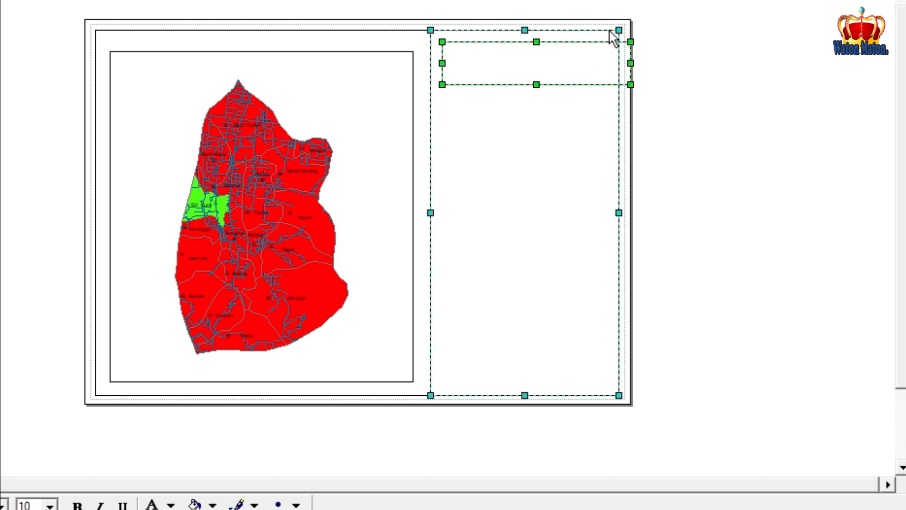
right_click(609, 31)
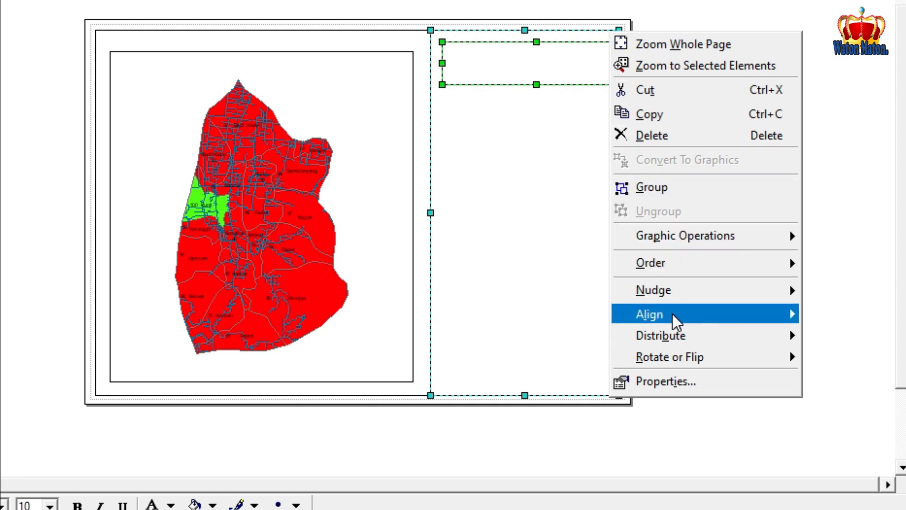
mouse_move(673, 315)
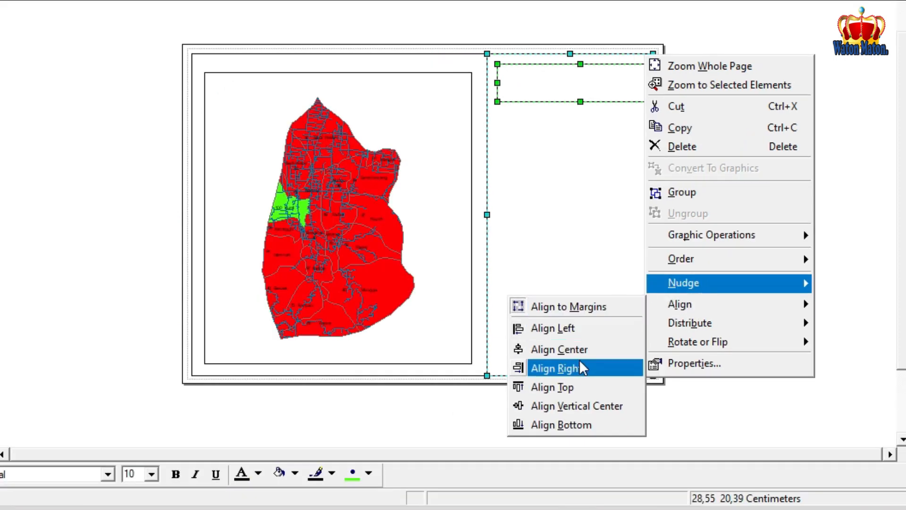
click(579, 367)
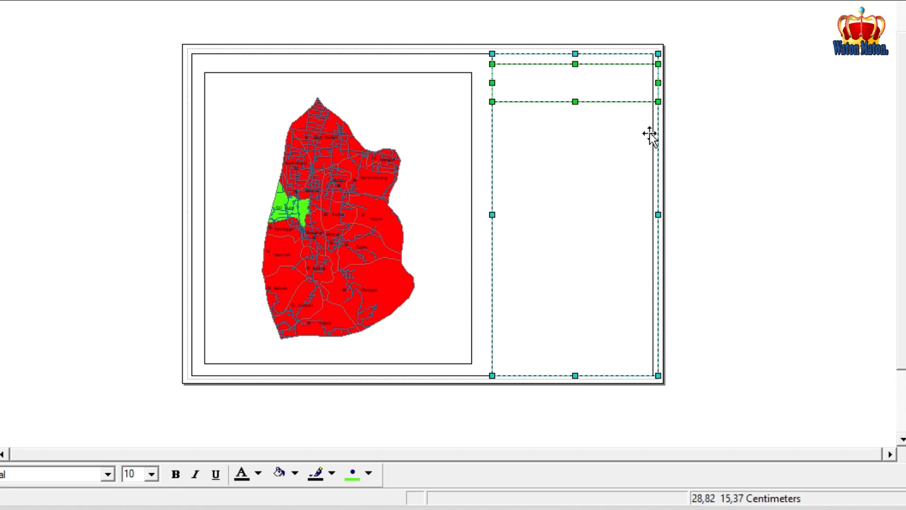
right_click(647, 103)
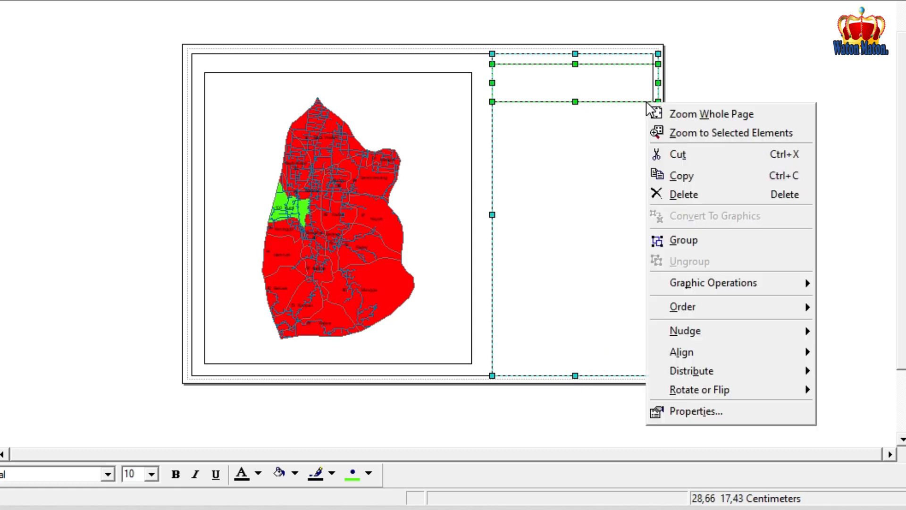
mouse_move(689, 356)
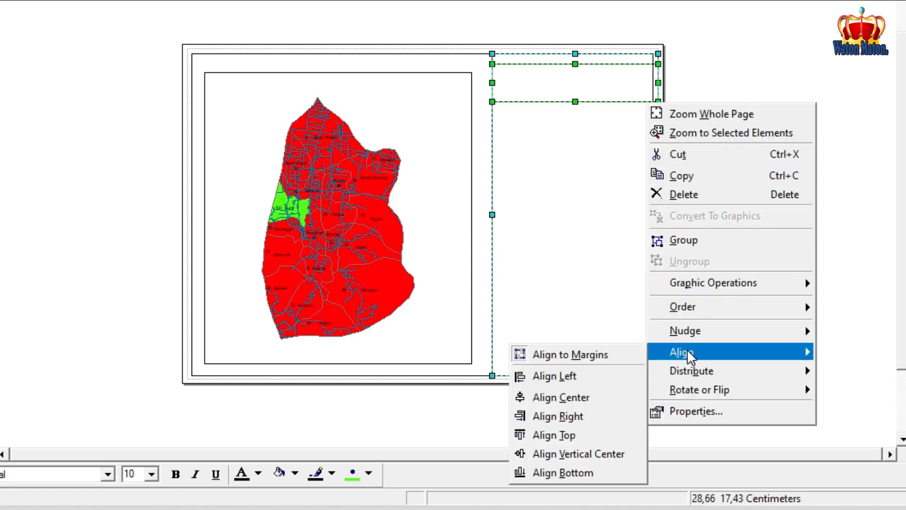
click(585, 435)
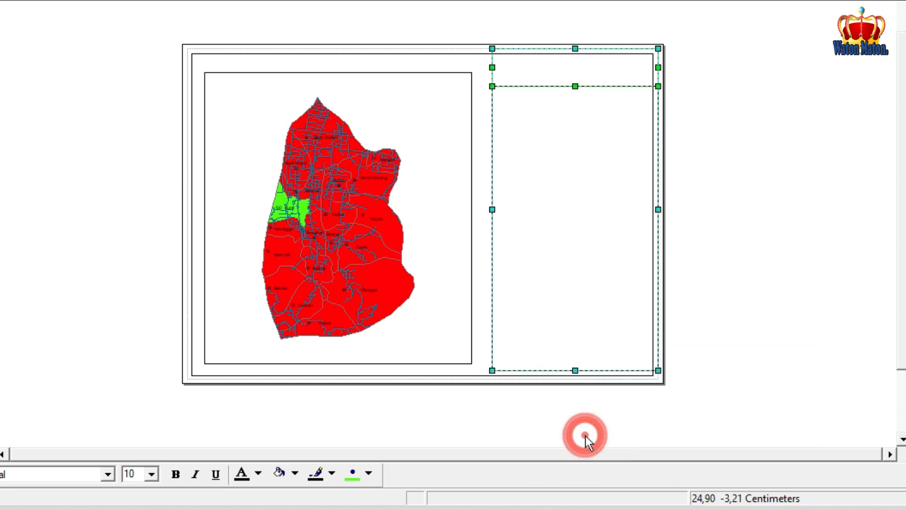
click(761, 151)
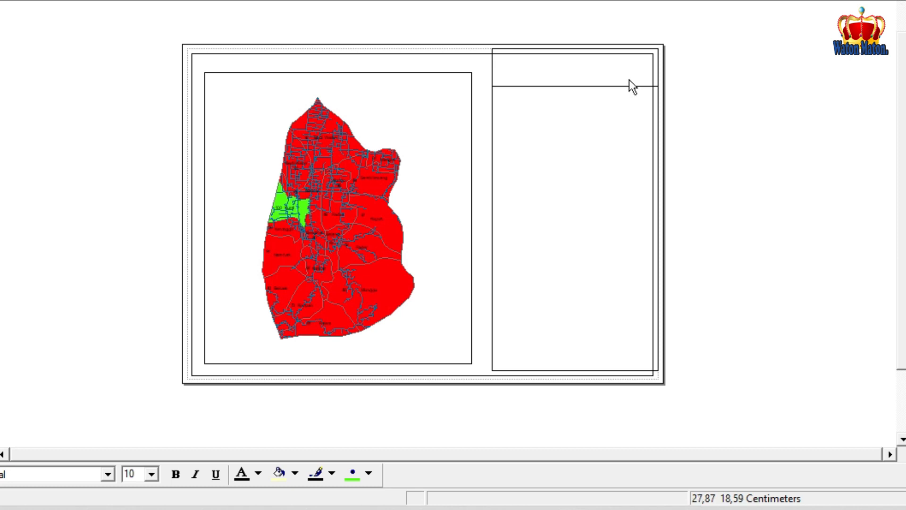
Step: Align the outer border with the two rectangles, and move all layout elements together slightly left and down on the page
click(572, 85)
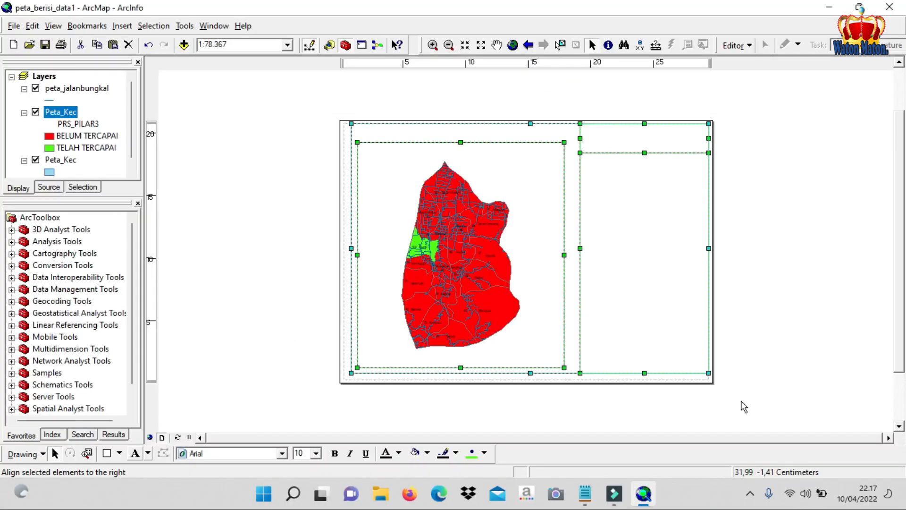
click(743, 293)
drag(305, 97, 543, 265)
drag(687, 364, 741, 412)
click(315, 97)
drag(315, 97, 743, 412)
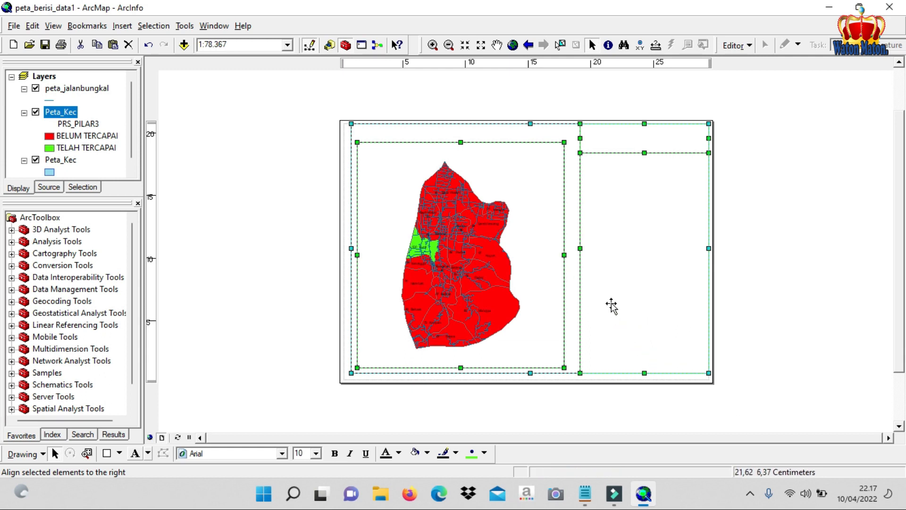
drag(579, 278, 574, 283)
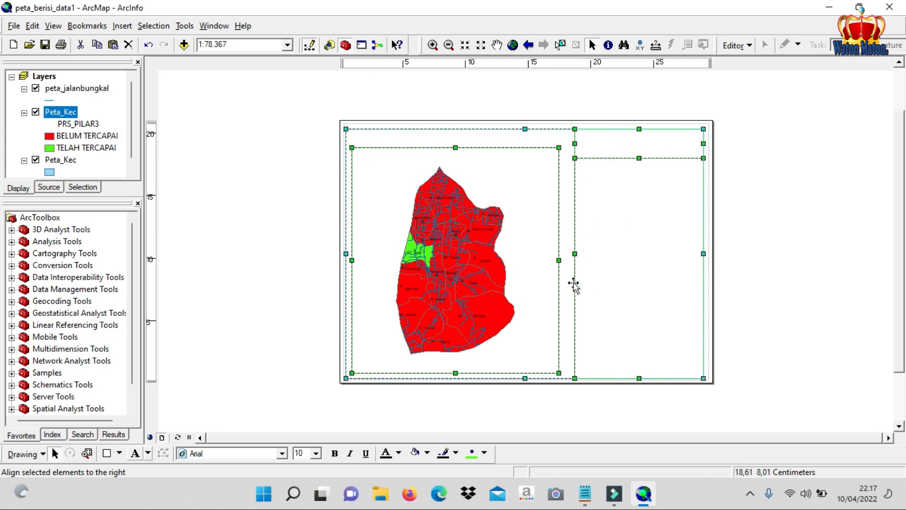
click(777, 206)
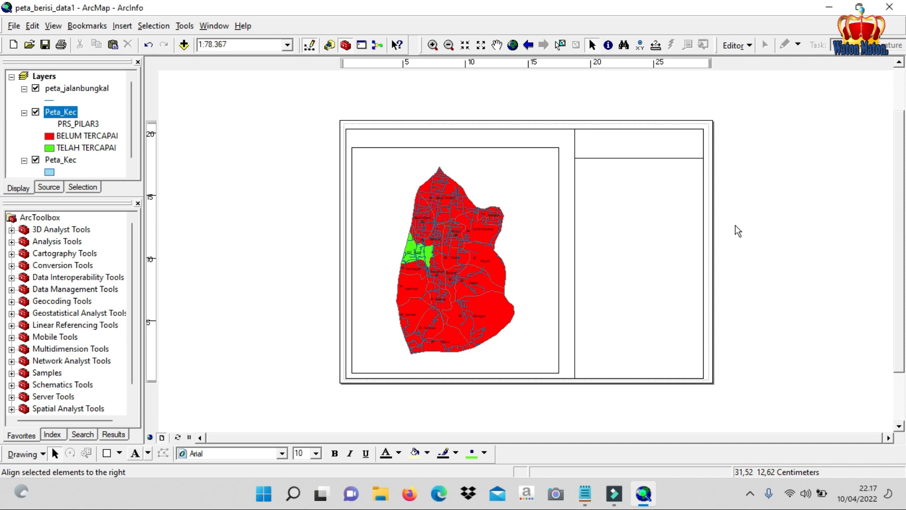
Step: Enlarge the map frame from its upper-right corner so it nearly fills the page's left section
click(499, 227)
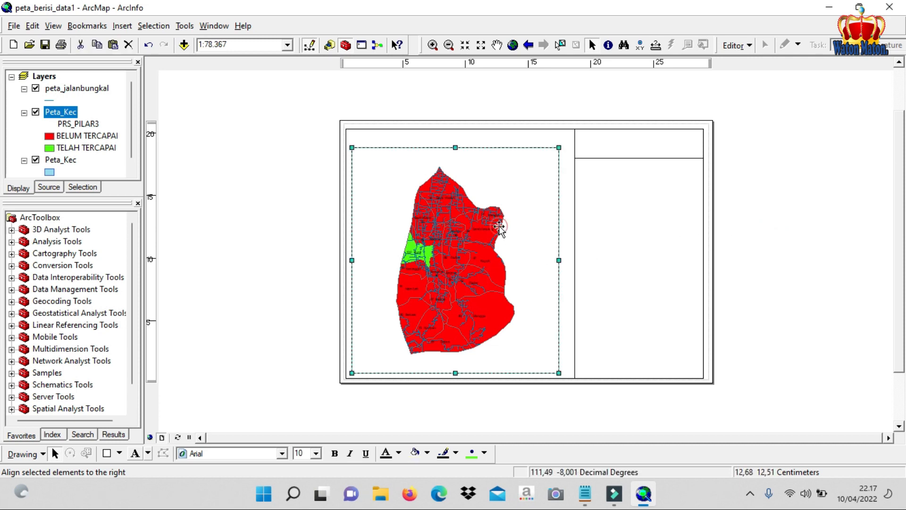
drag(559, 147, 568, 139)
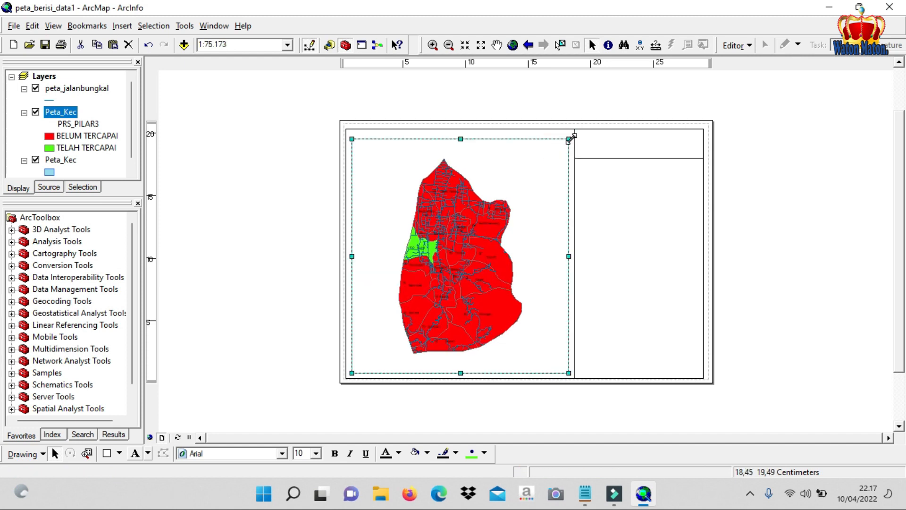
click(605, 139)
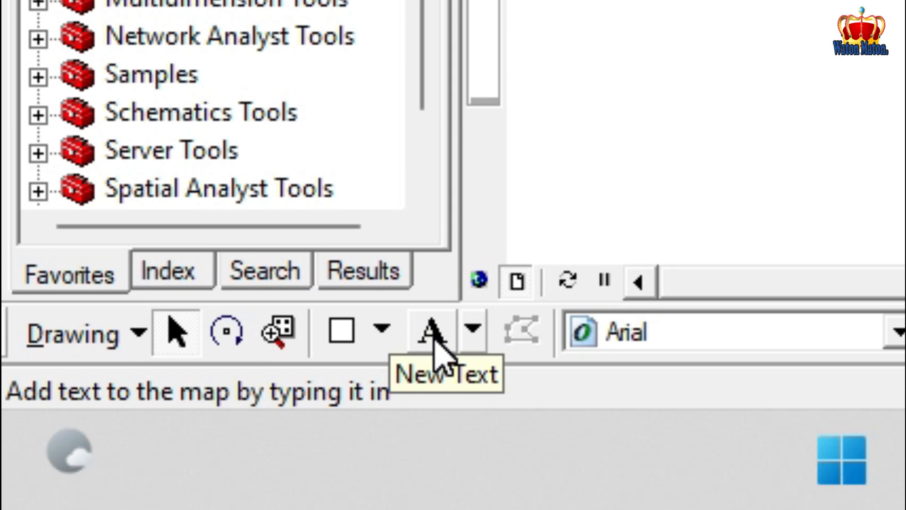
Step: Place a new text element in the title box and set its font size to 14
click(433, 334)
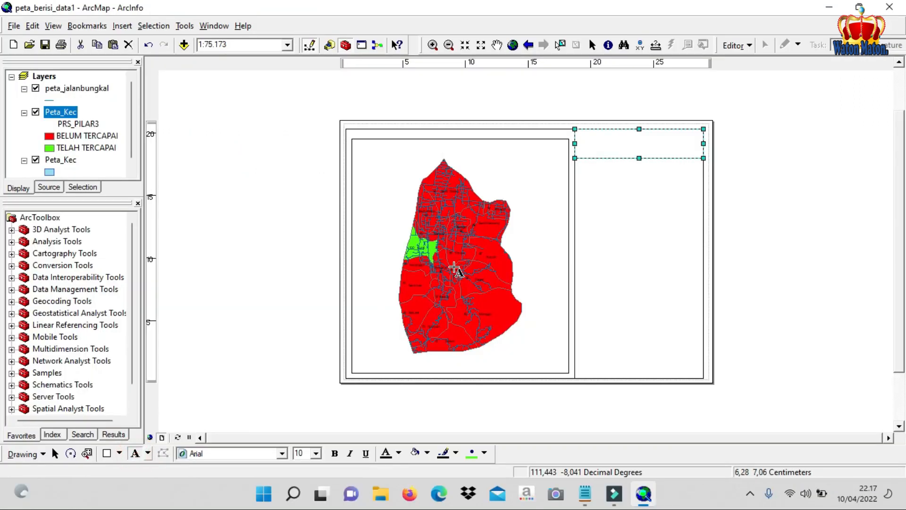
click(590, 140)
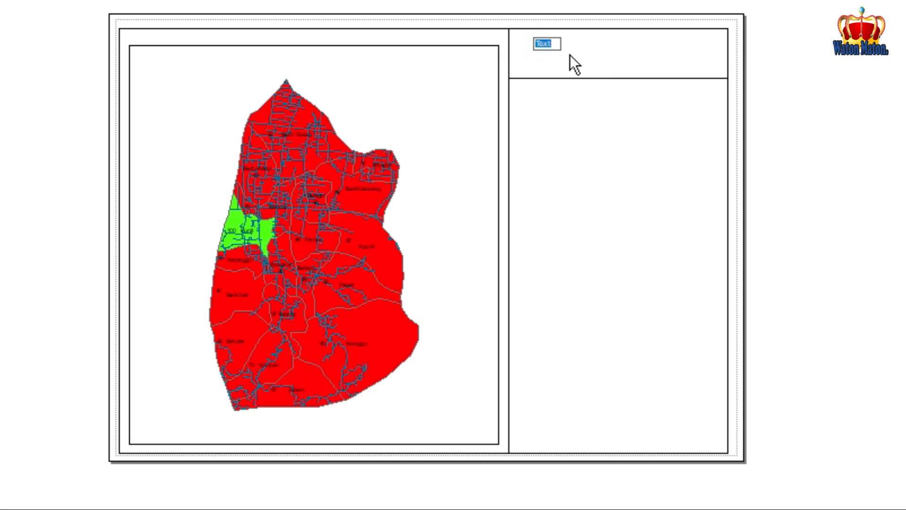
click(553, 46)
click(557, 46)
click(57, 509)
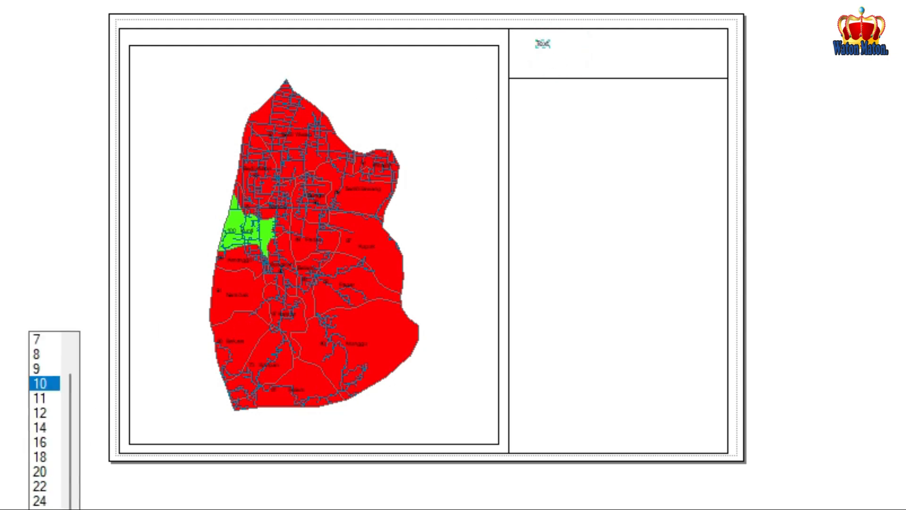
click(52, 409)
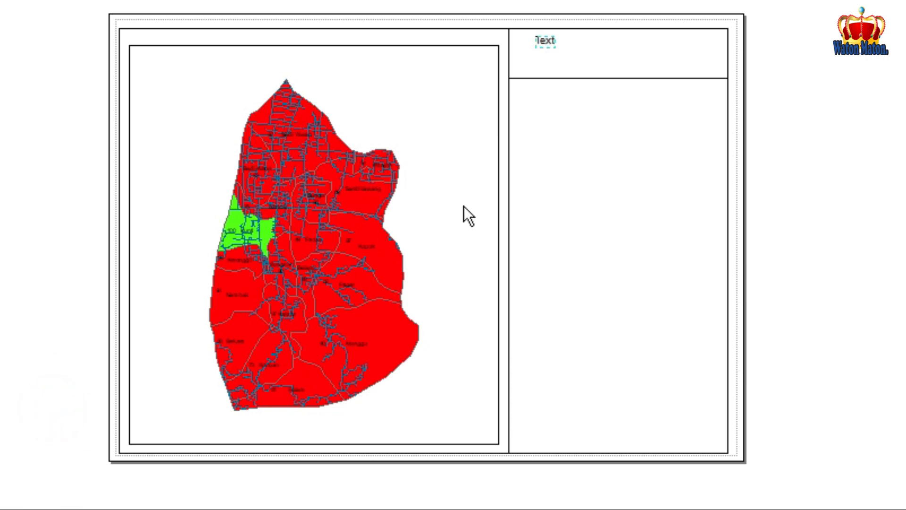
Step: Replace the placeholder title text with "PETA CAPAIAN PILAR 3 STBM" and "KECAMATAN BUNGKAL" on two lines
double_click(548, 39)
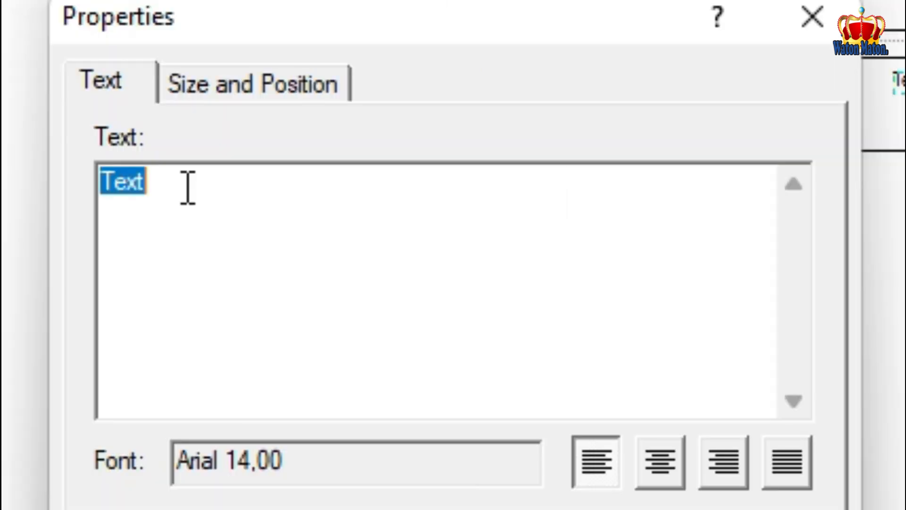
text(PETA)
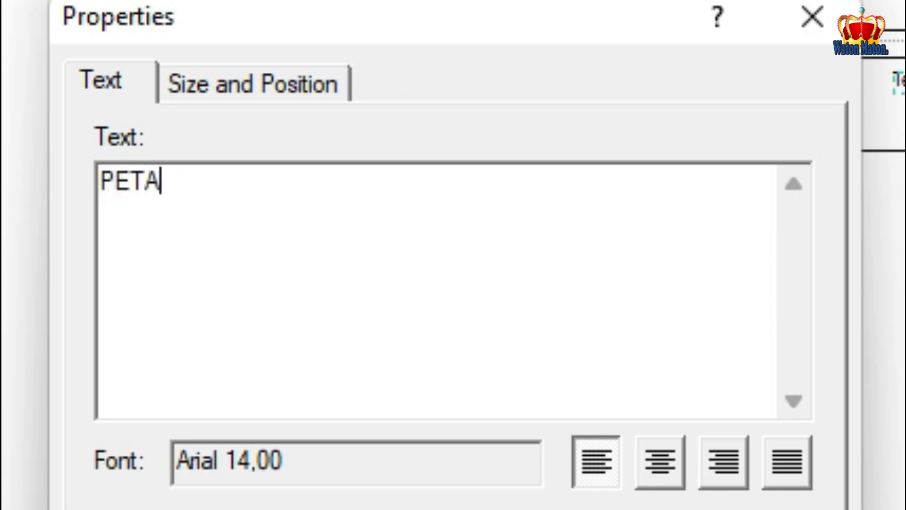
text( CAPAI)
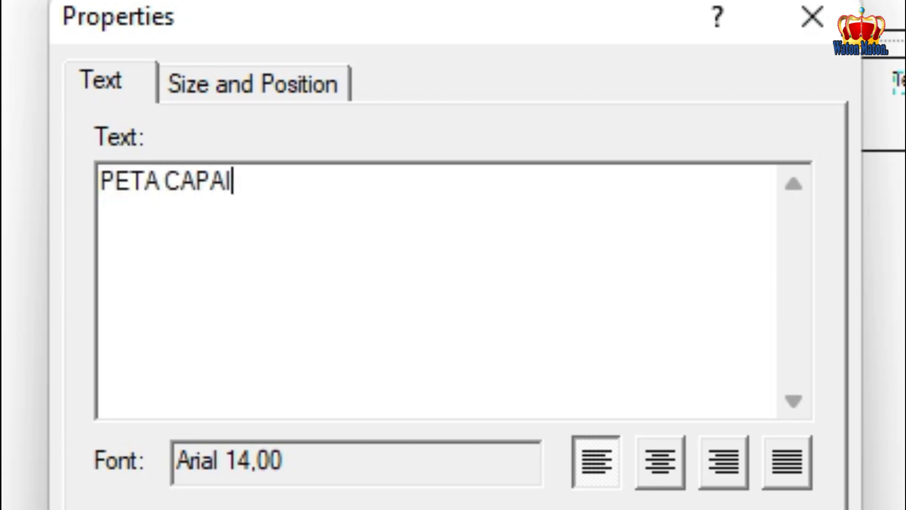
text(AN PILAR )
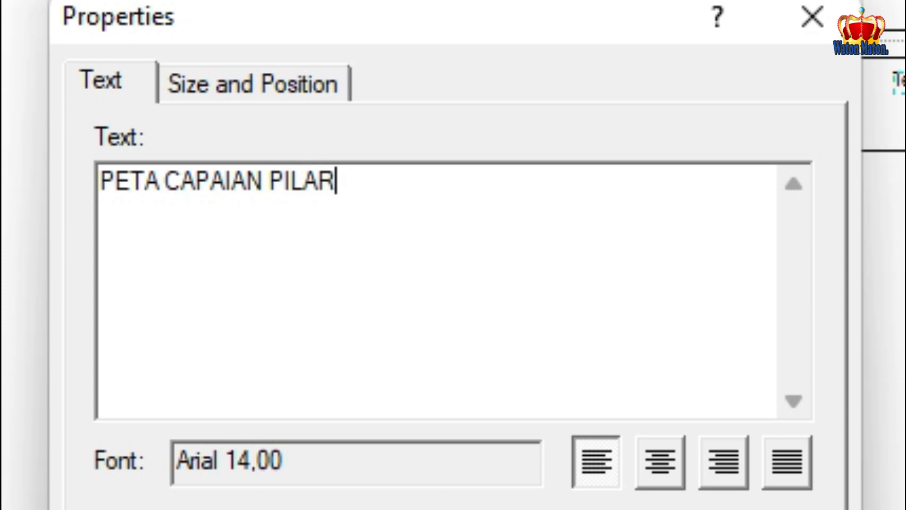
text(3 STBM)
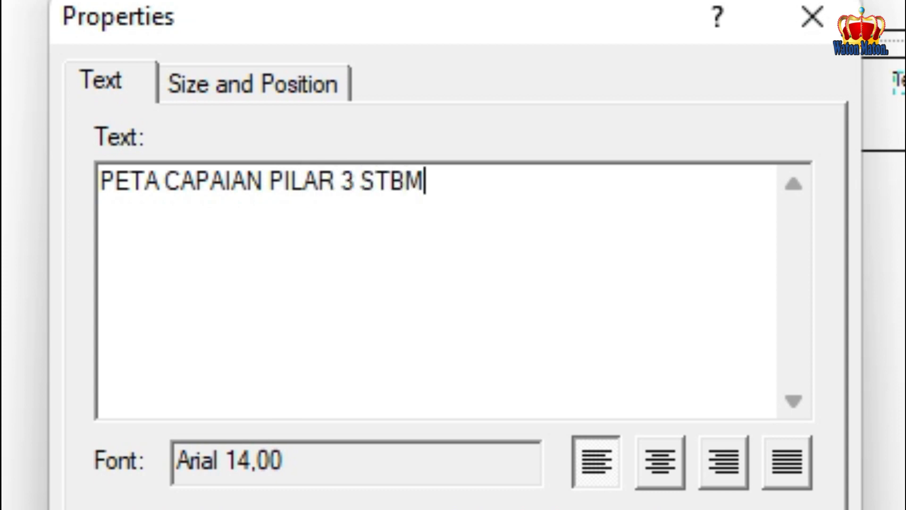
key(Return)
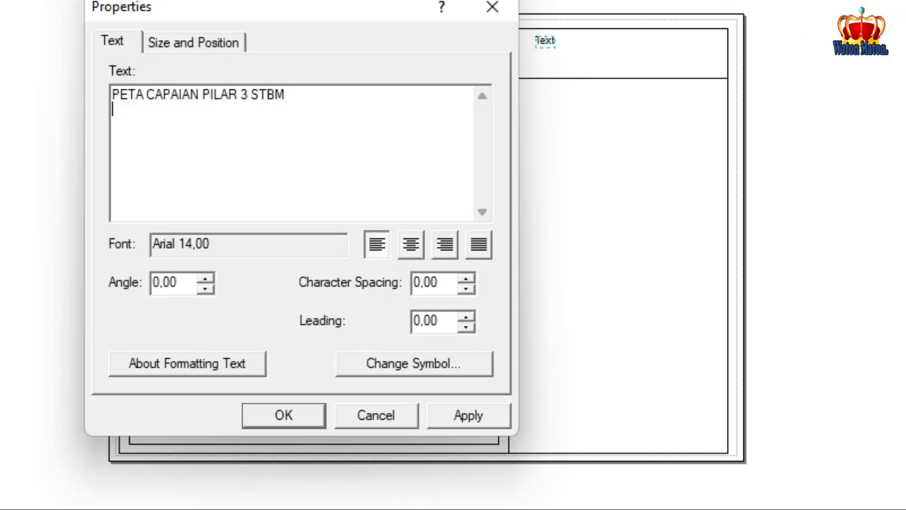
text(KECAMAT)
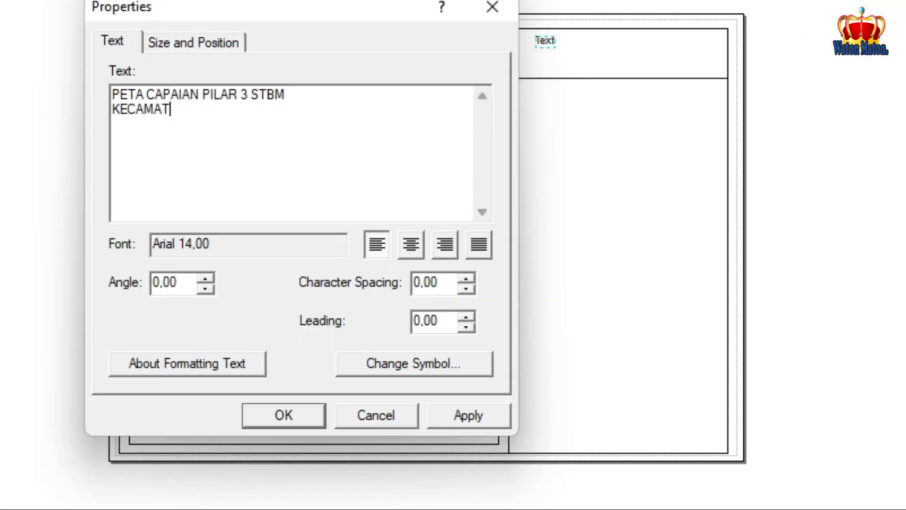
text(AN BUNGKAL)
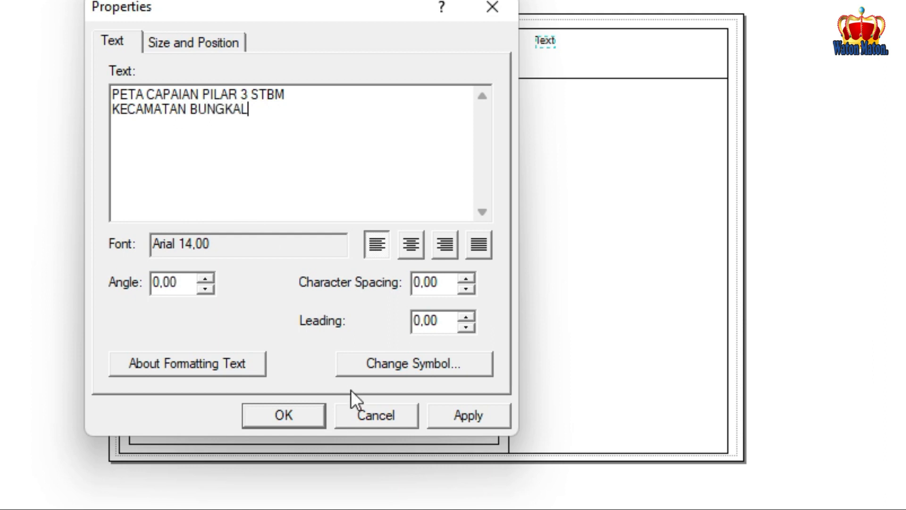
click(299, 415)
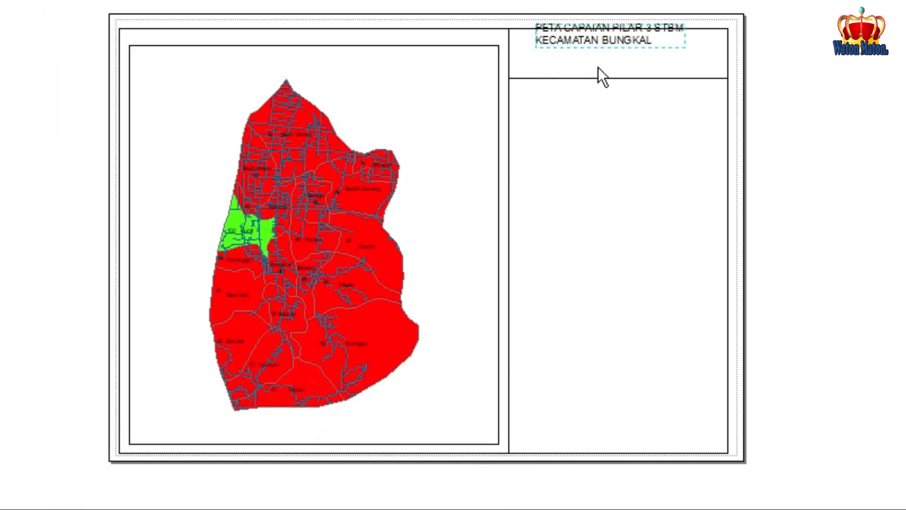
click(623, 40)
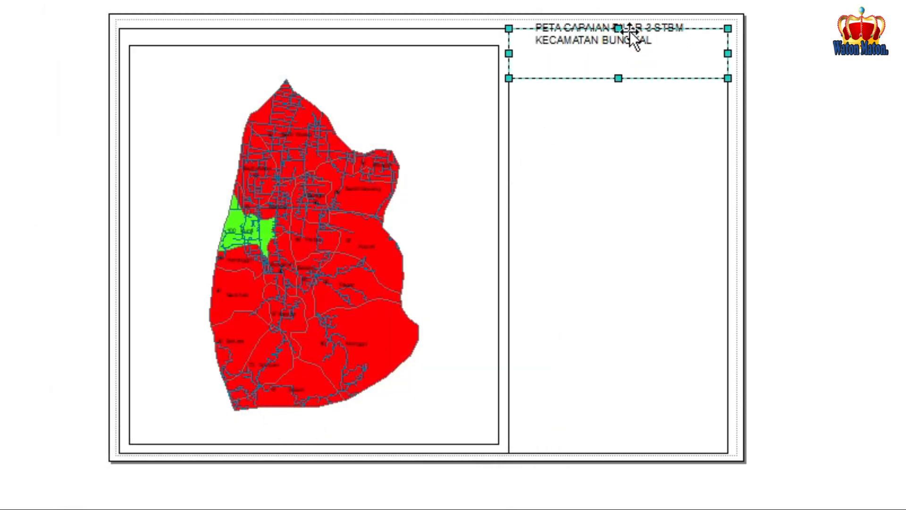
click(636, 26)
click(642, 19)
click(649, 21)
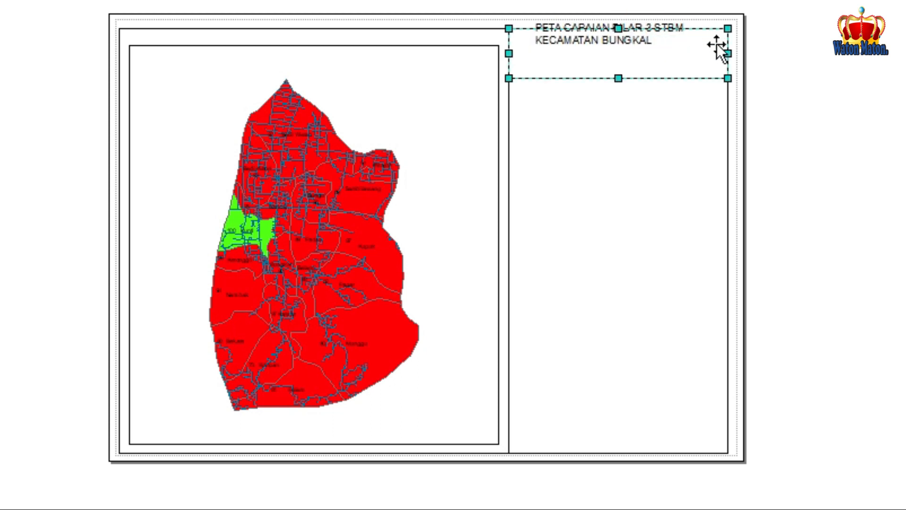
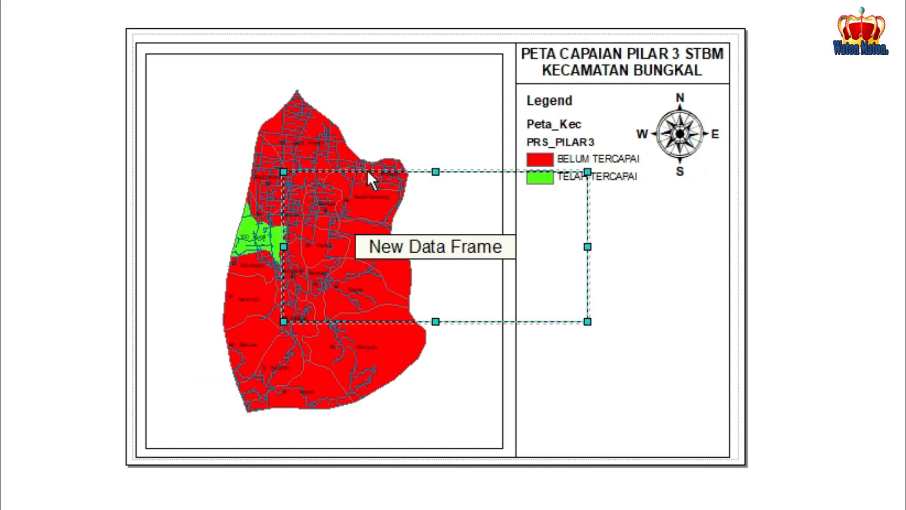
Step: Move the new data frame into the information column, narrow it to fit the column's width, and place it just below the legend
drag(376, 166, 534, 235)
click(394, 167)
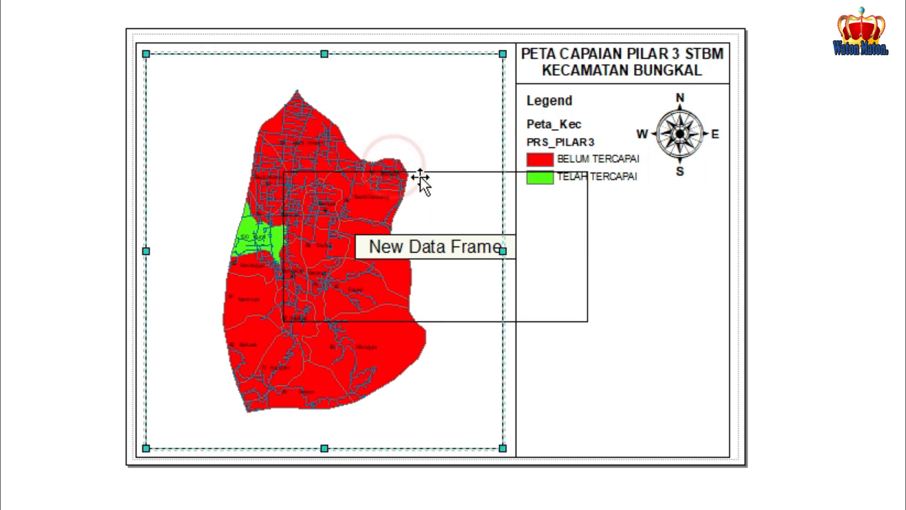
click(430, 171)
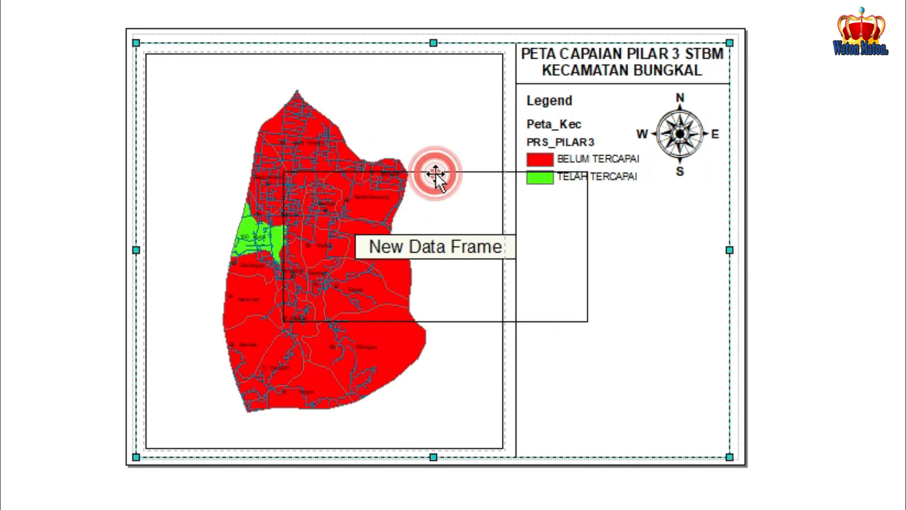
click(586, 221)
drag(587, 222, 724, 245)
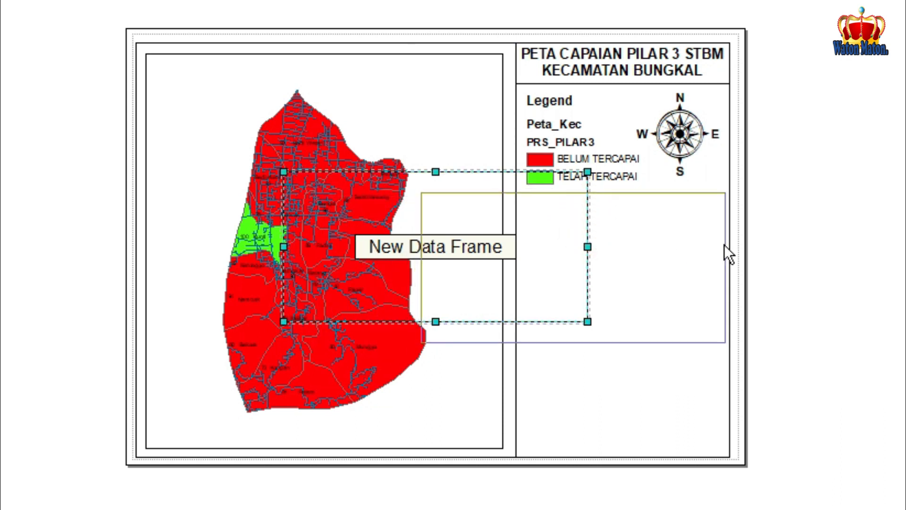
drag(425, 267, 521, 267)
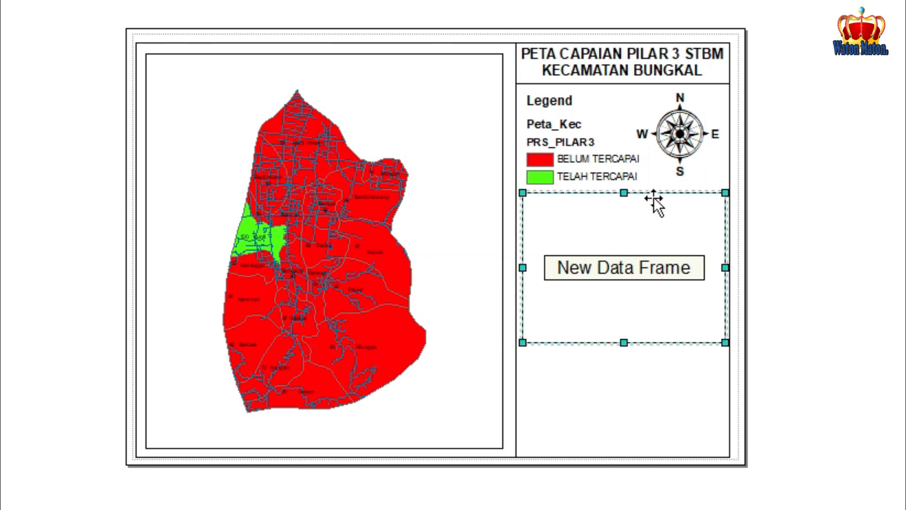
drag(655, 193, 654, 213)
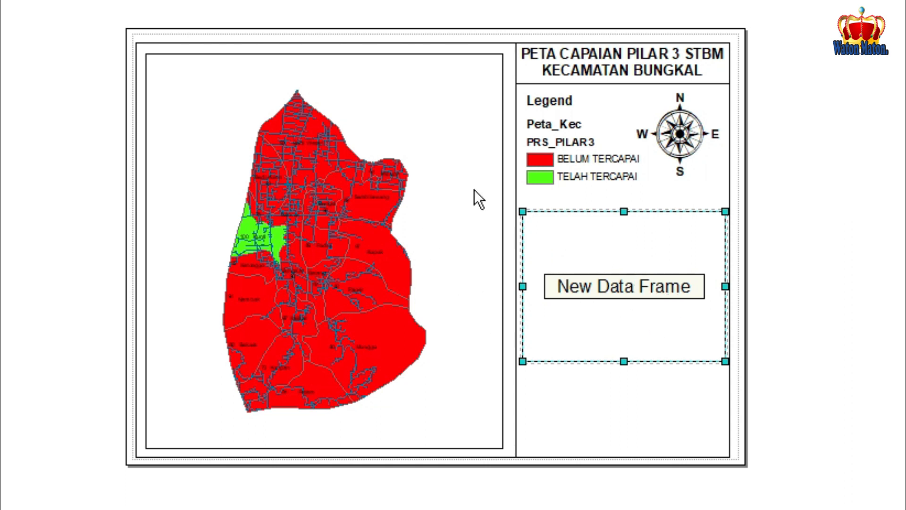
Step: Create a graticule with lines and labels on the main map frame, with 30-second intervals, division ticks and a simple border
click(455, 56)
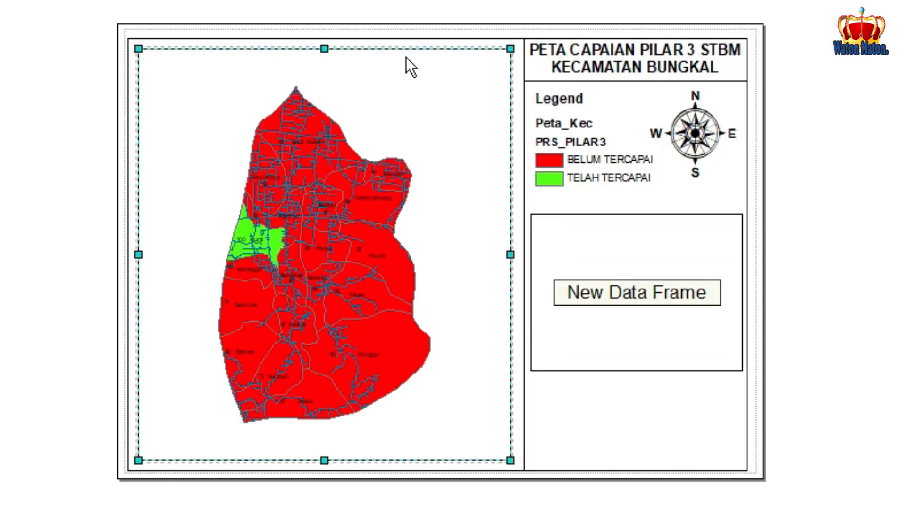
right_click(389, 185)
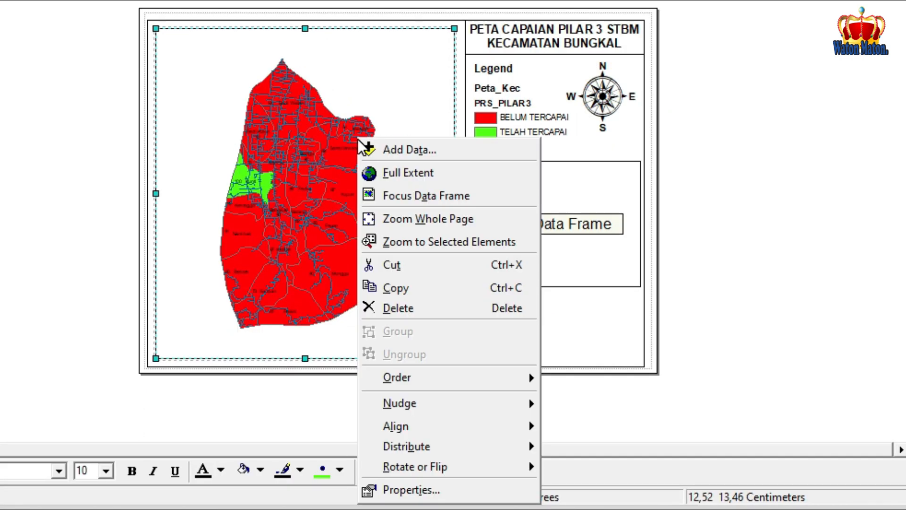
click(421, 488)
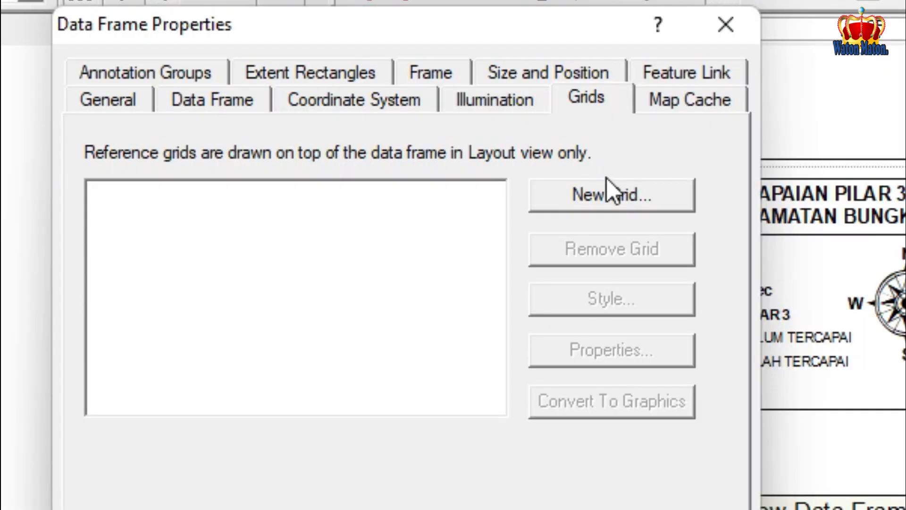
click(607, 192)
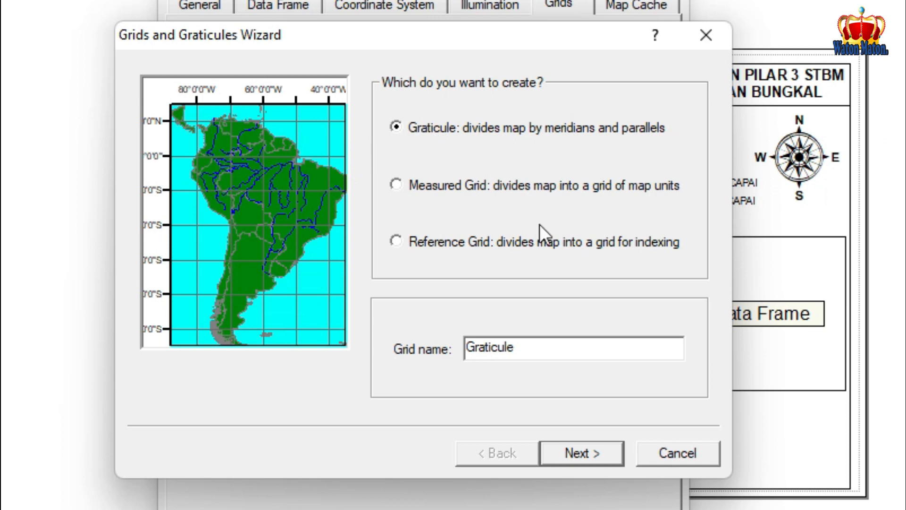
click(581, 453)
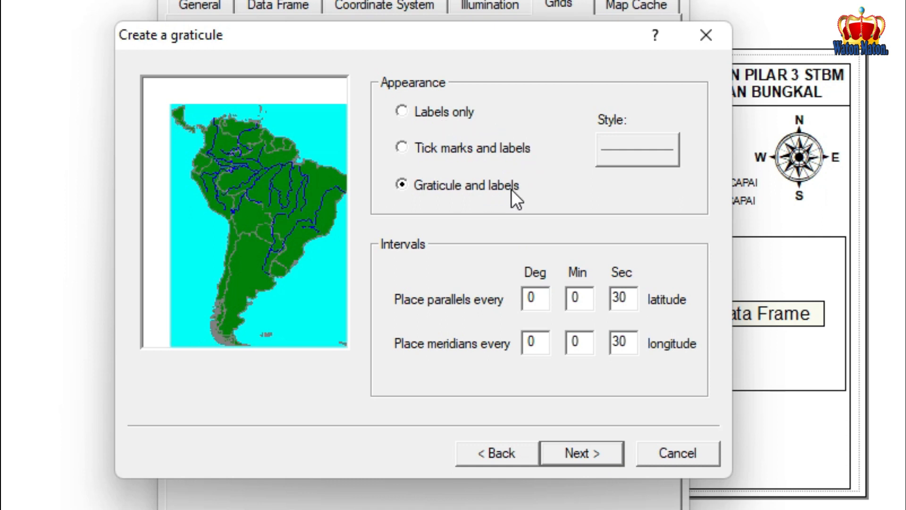
click(598, 451)
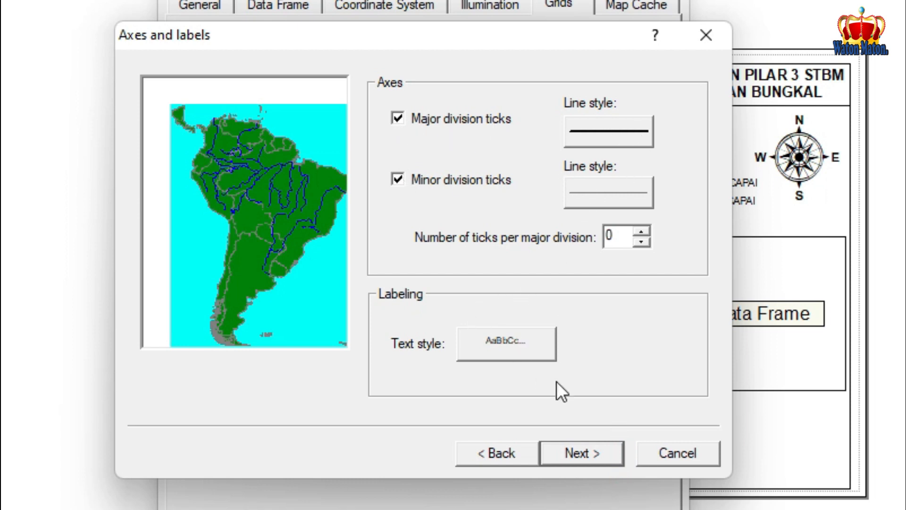
click(576, 458)
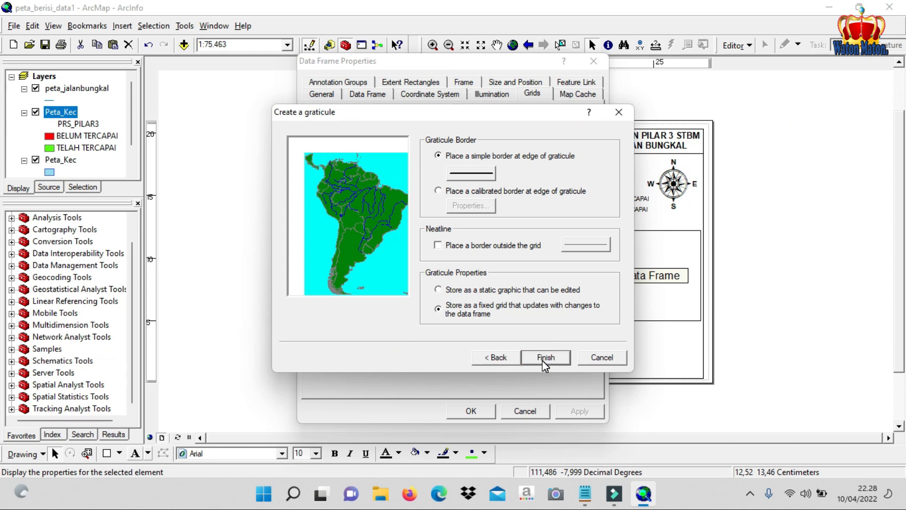
click(544, 360)
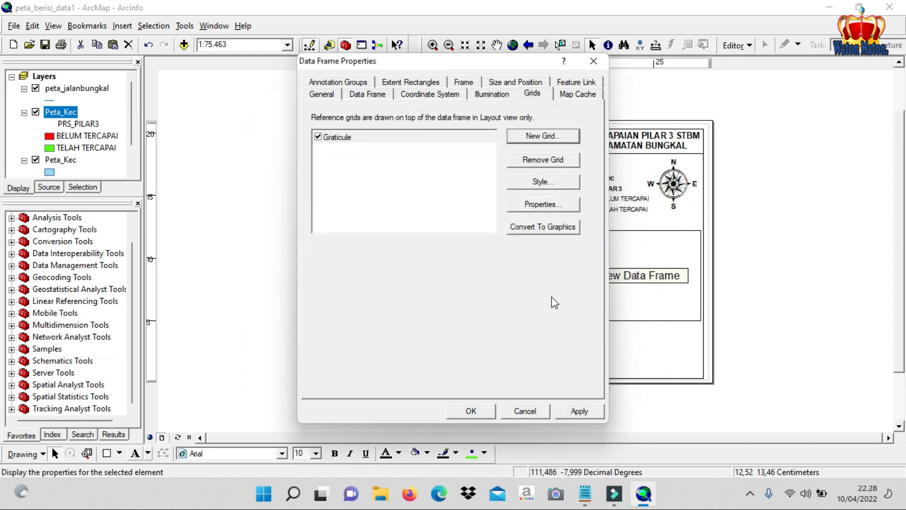
Step: Open the graticule's properties and set the latitude interval of the interior grid labels to 1 minute
click(555, 206)
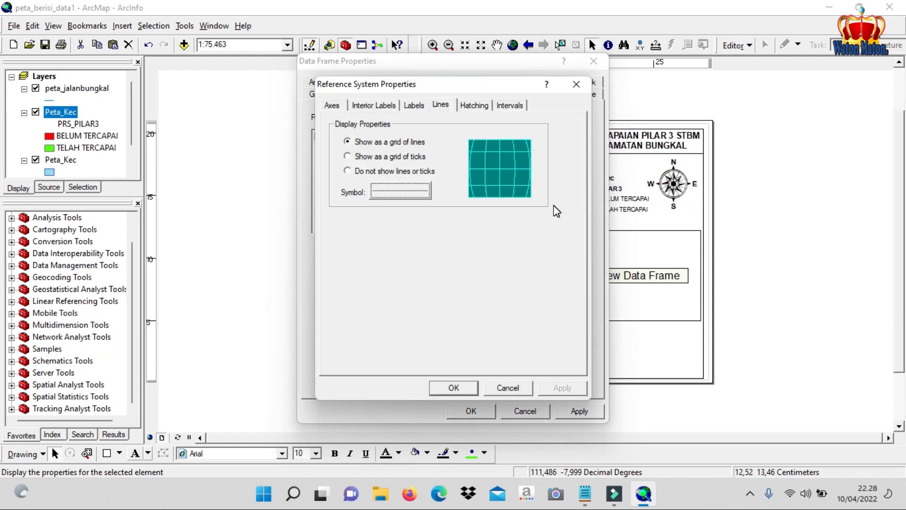
click(377, 107)
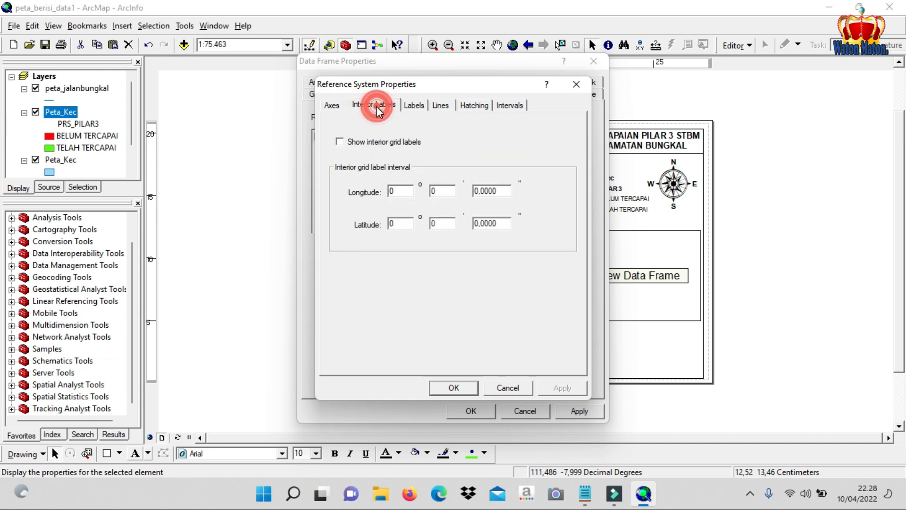
click(332, 105)
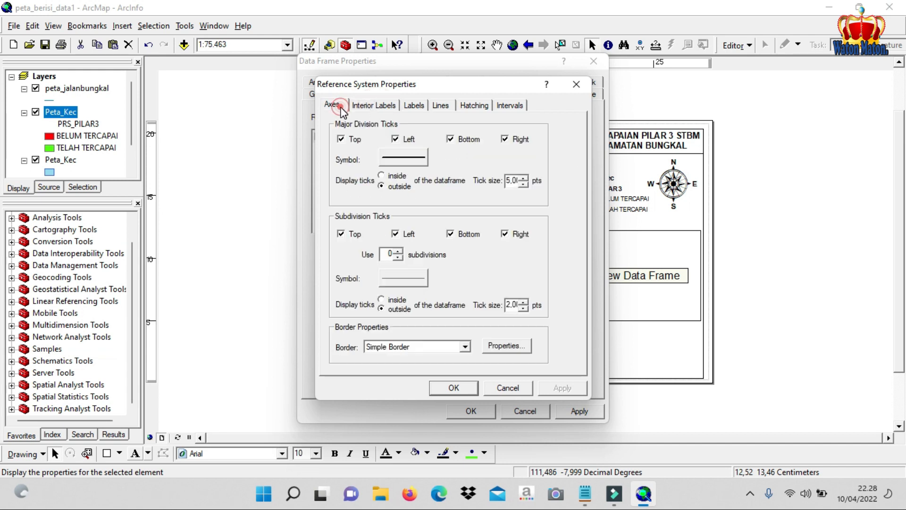
click(387, 108)
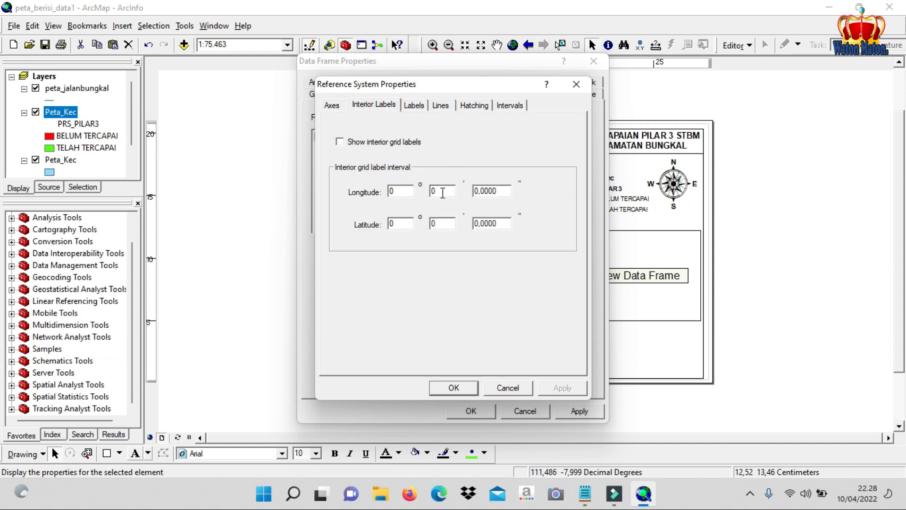
drag(440, 192, 427, 190)
drag(440, 222, 428, 225)
text(1)
Step: Check the graticule's line, hatching and interval settings, and apply the grid to the main map frame
click(441, 108)
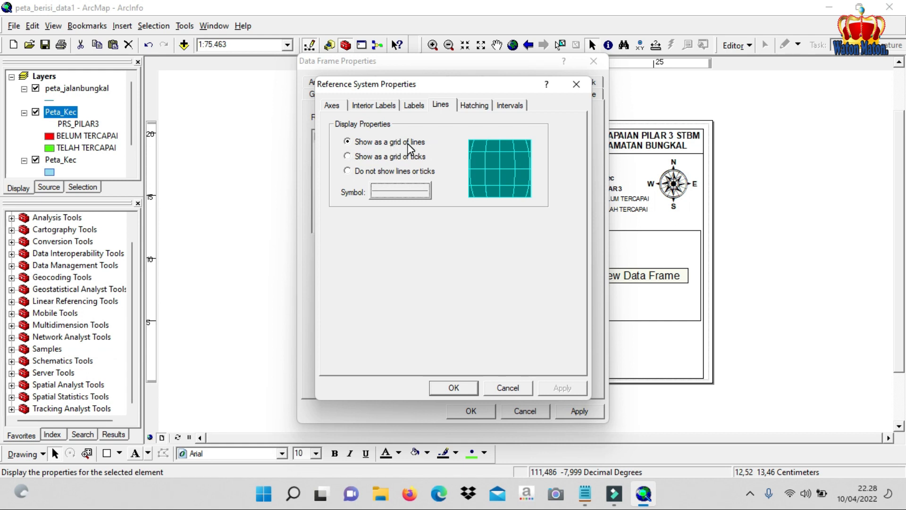
click(474, 106)
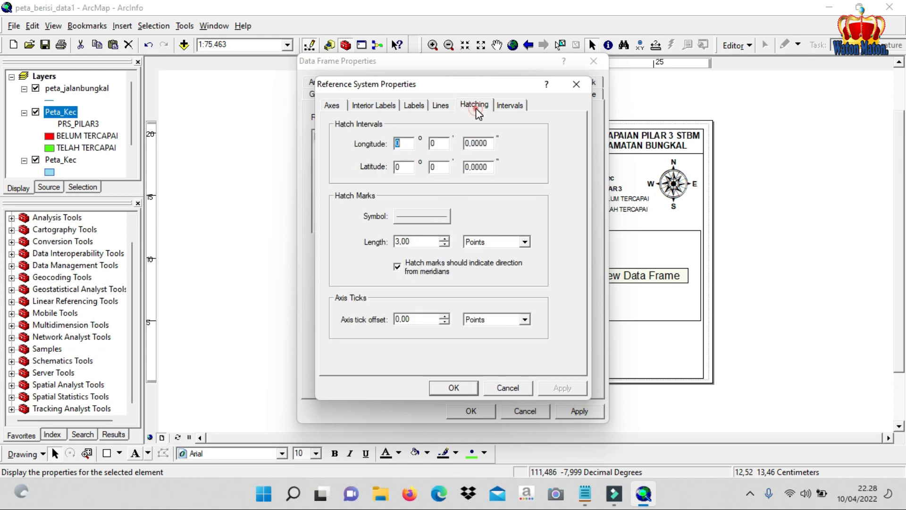
click(511, 105)
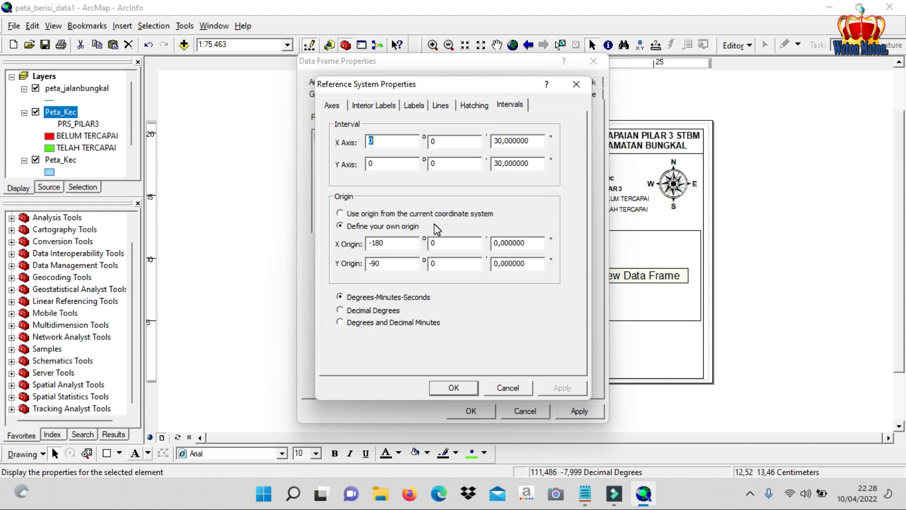
double_click(446, 140)
click(460, 388)
click(580, 410)
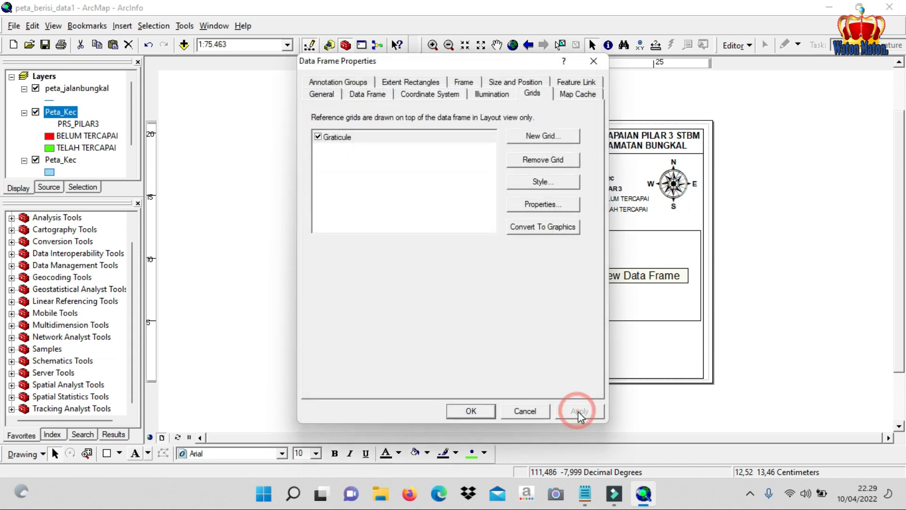
click(472, 410)
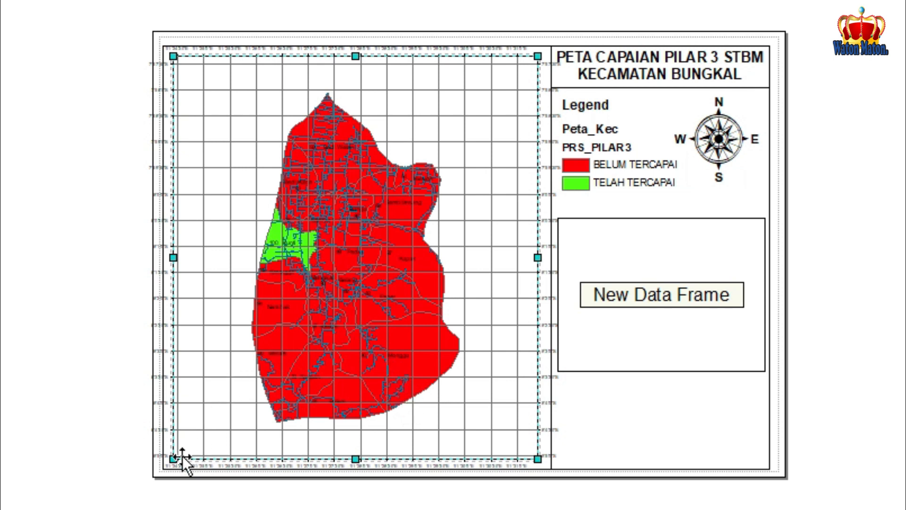
Step: Shrink the main map frame from its lower-left corner to make room for the coordinate labels inside the outer border
drag(175, 457, 201, 441)
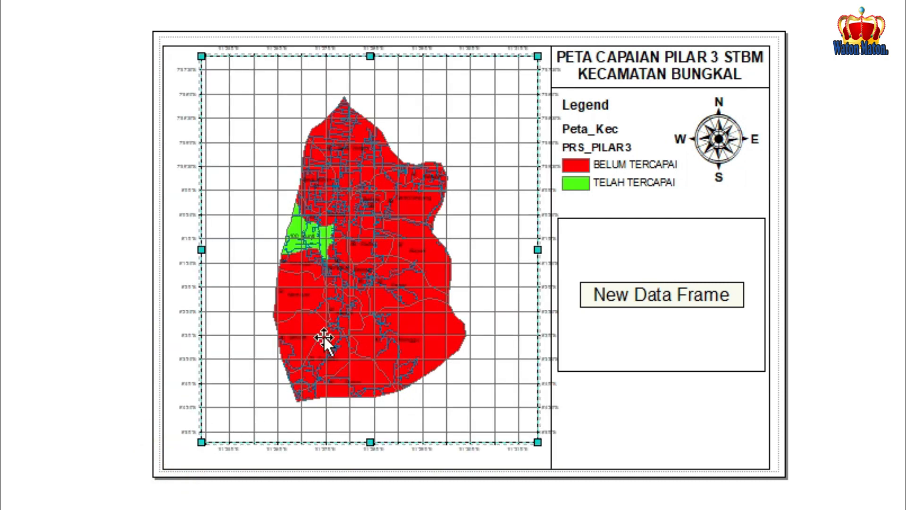
Step: Shrink the main map frame from its upper-right corner to leave room for the coordinate labels inside the outer border
drag(537, 56, 526, 71)
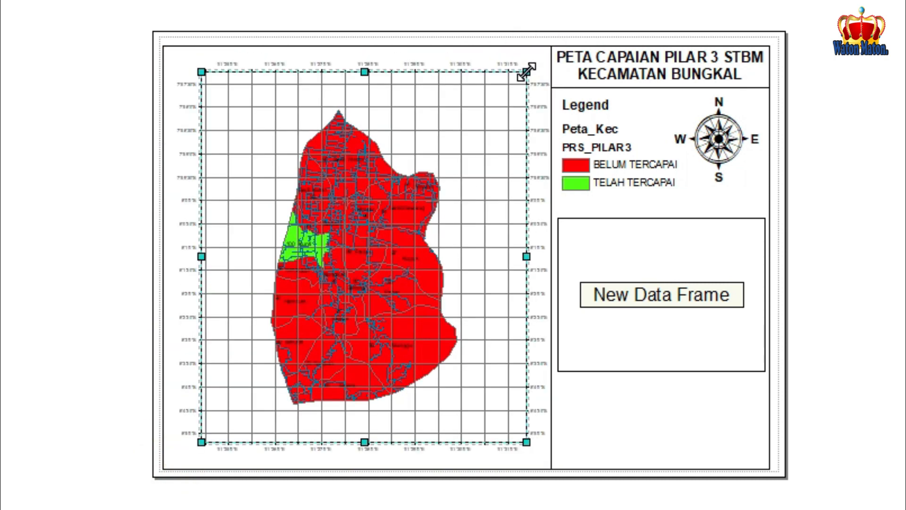
drag(526, 71, 517, 74)
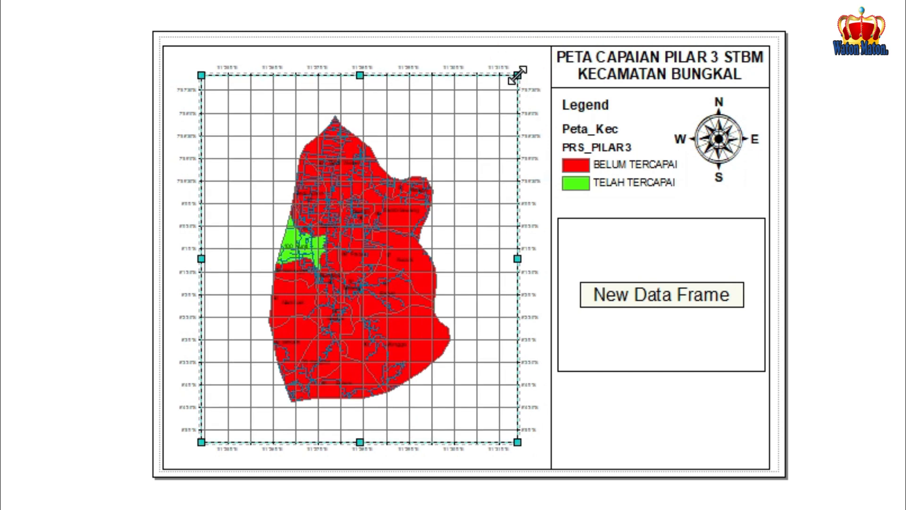
click(563, 427)
click(468, 363)
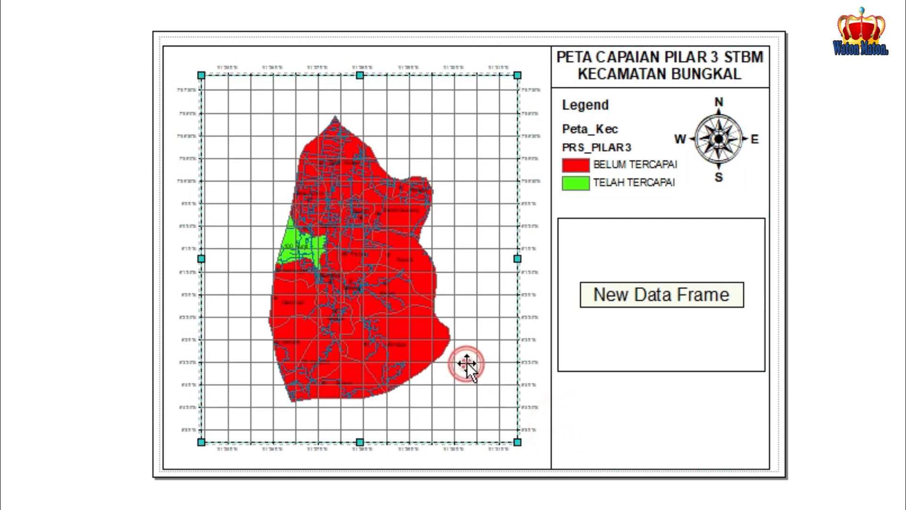
click(372, 208)
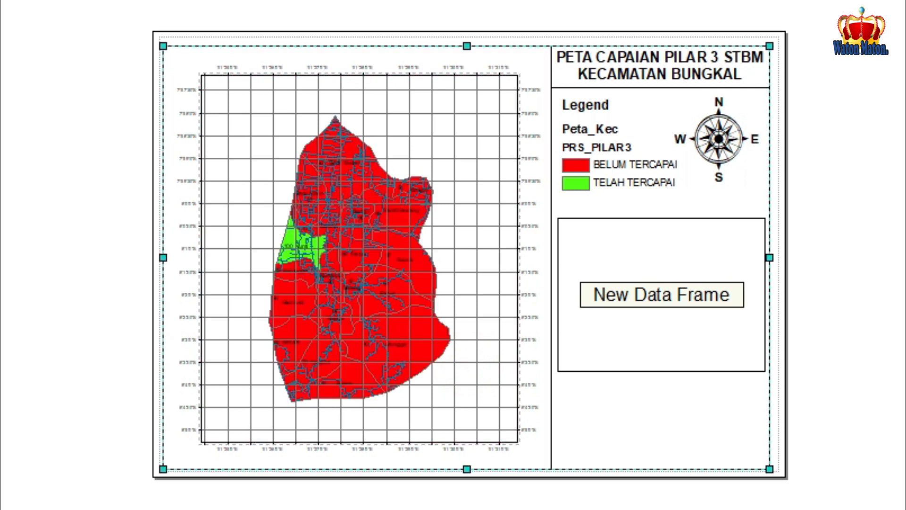
Step: Insert a Scale Line 1 scale bar with the inset data frame selected, and place it beneath the main map frame
click(662, 404)
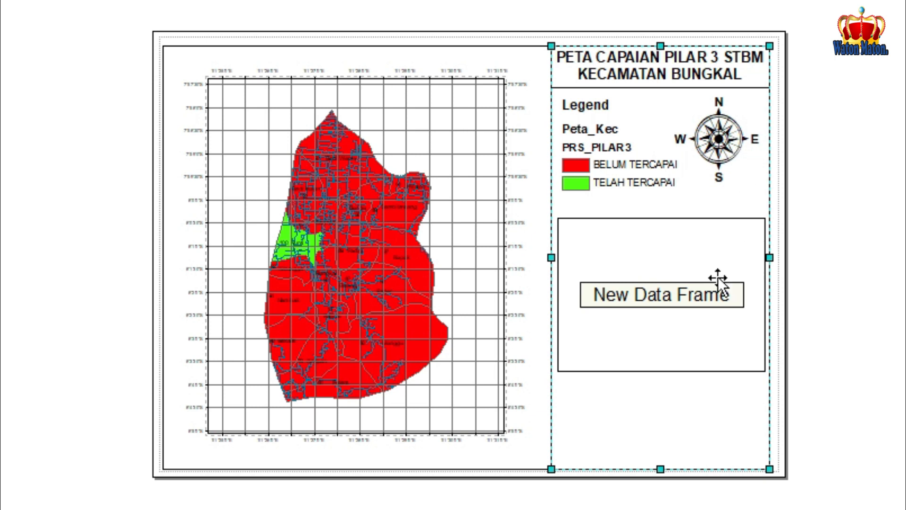
click(710, 218)
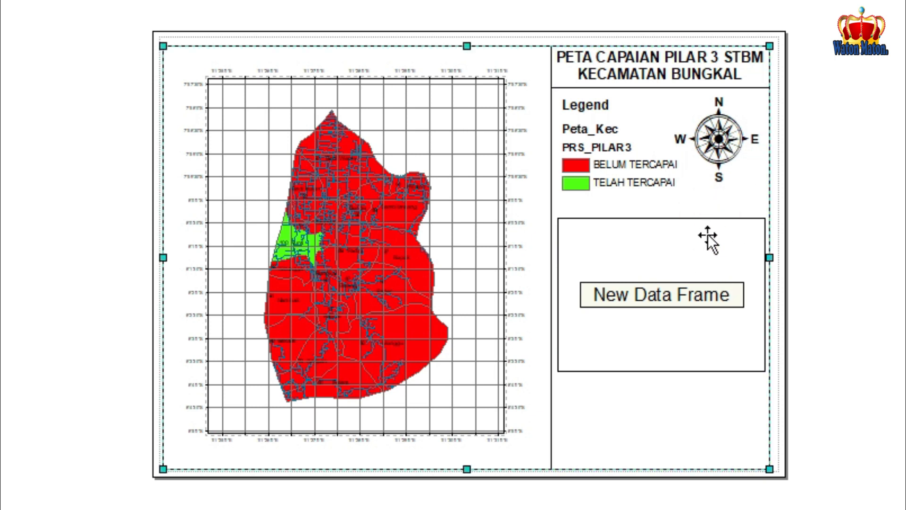
click(707, 234)
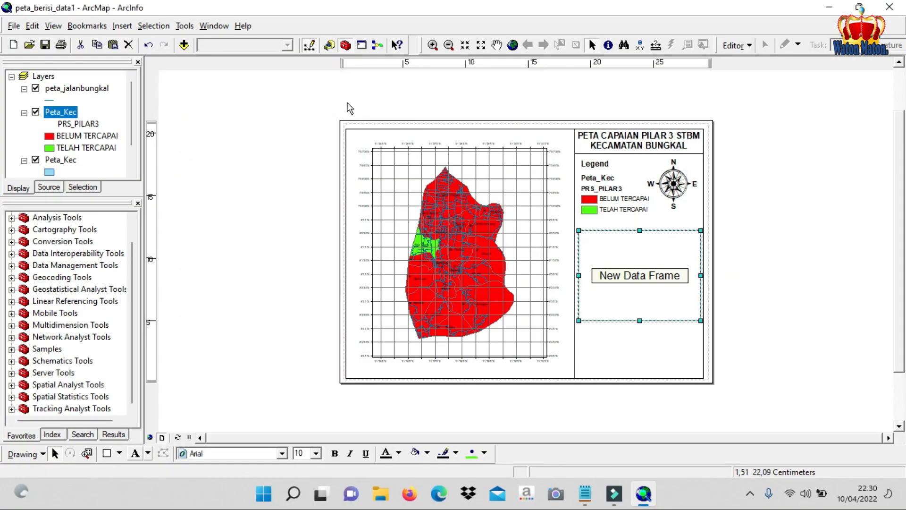
click(130, 26)
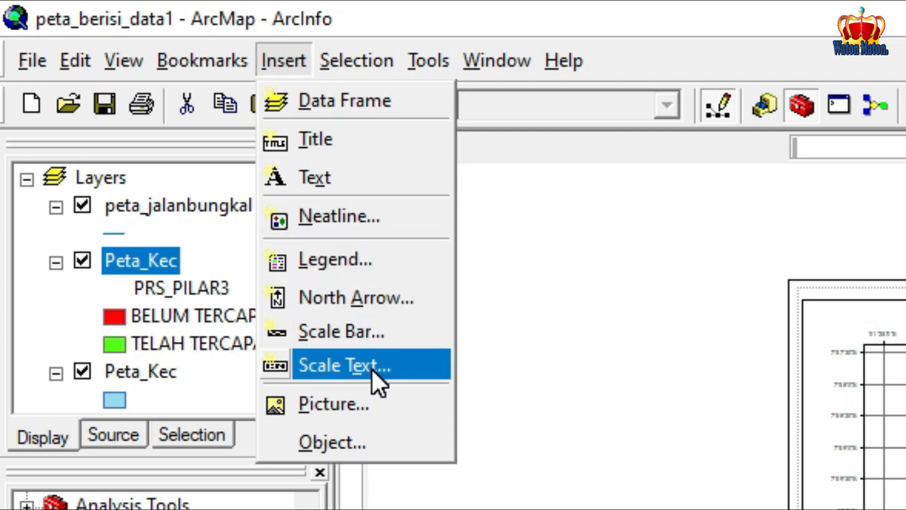
click(382, 333)
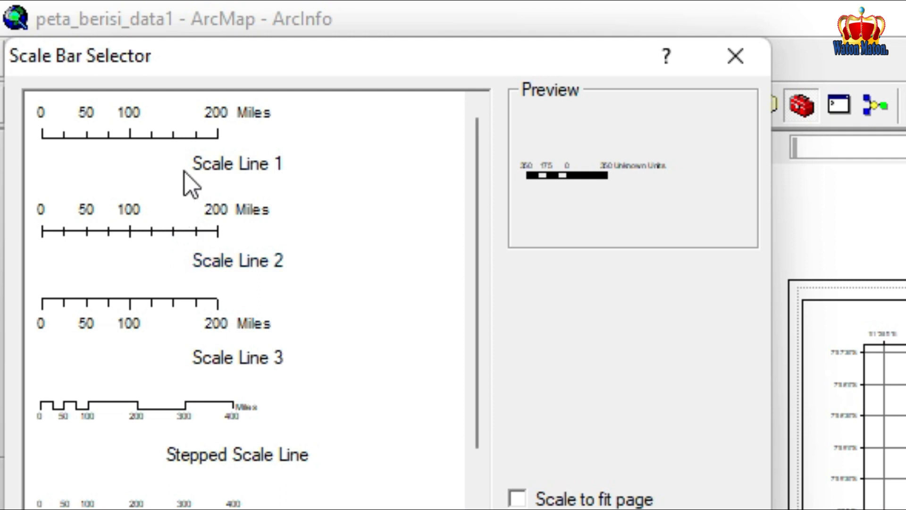
click(204, 141)
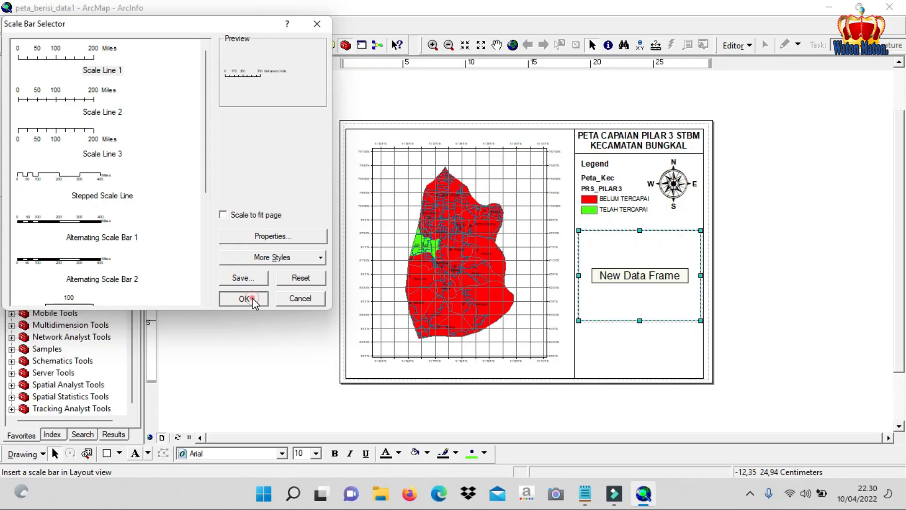
click(250, 299)
click(566, 278)
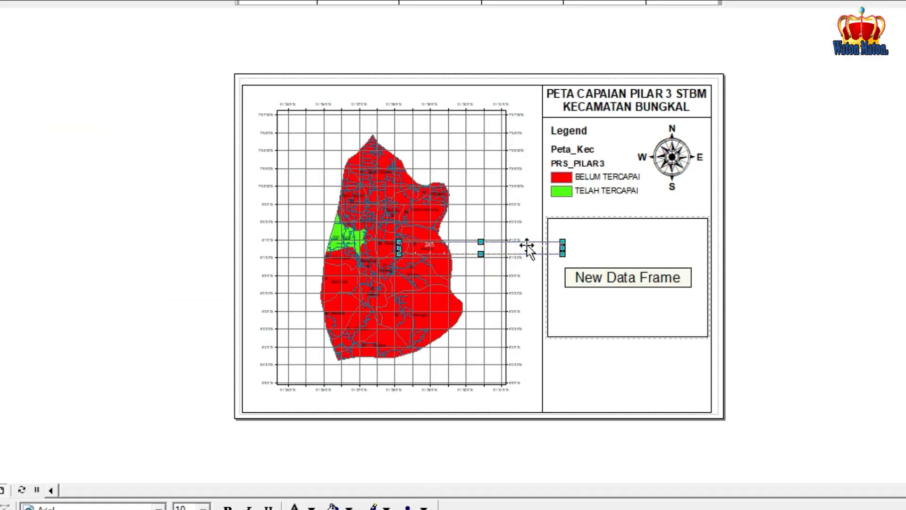
drag(526, 245, 464, 400)
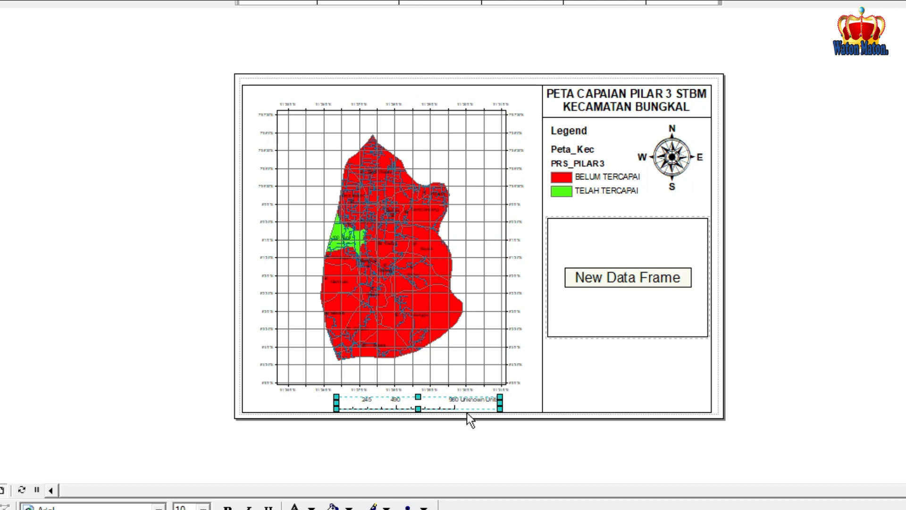
Step: Nudge the scale bar towards the main map frame's lower-right corner, and delete it
scroll(461, 428, up, 1)
scroll(468, 412, down, 1)
scroll(469, 412, down, 1)
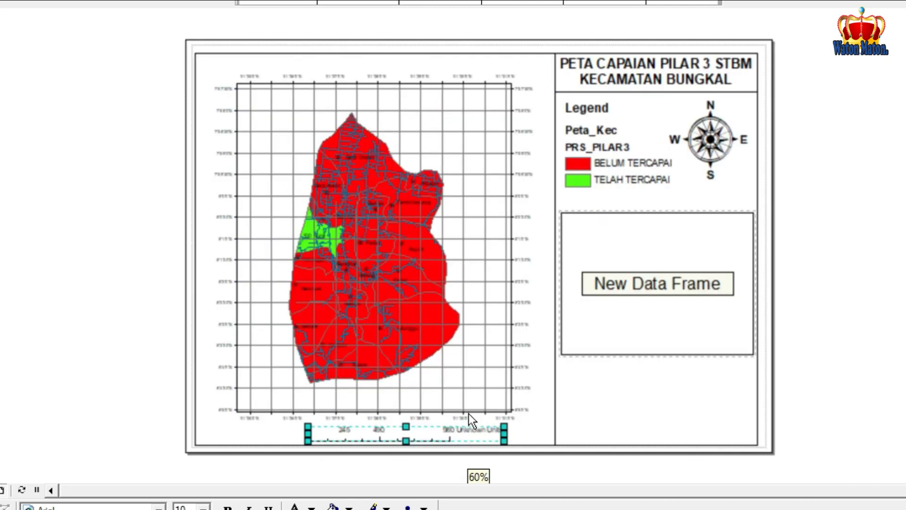
scroll(464, 432, down, 1)
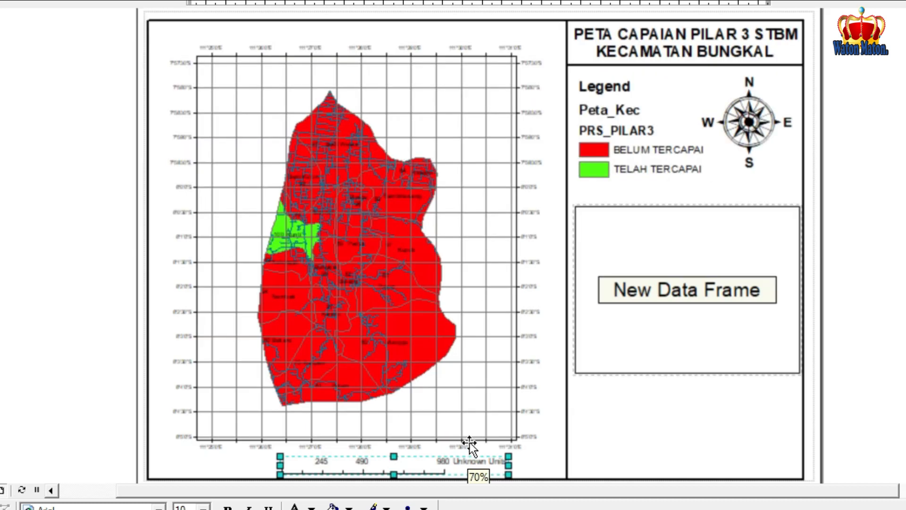
drag(476, 457, 487, 462)
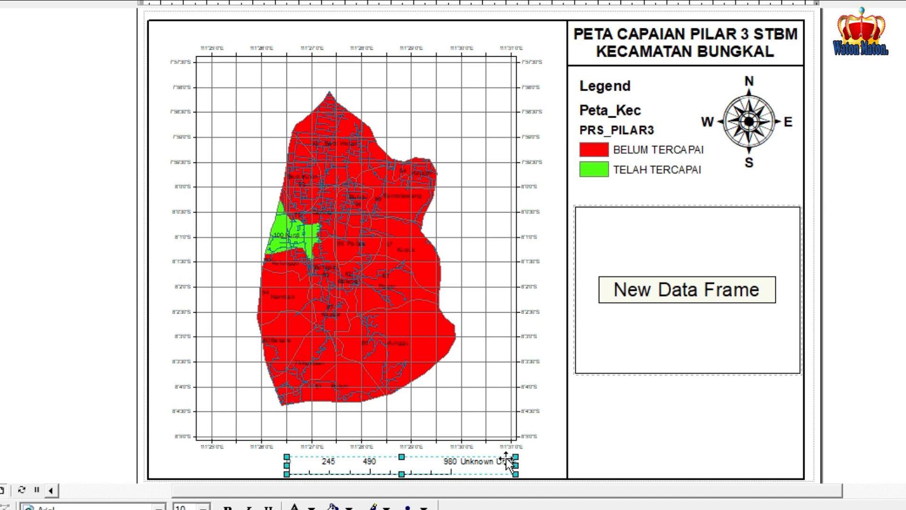
key(Delete)
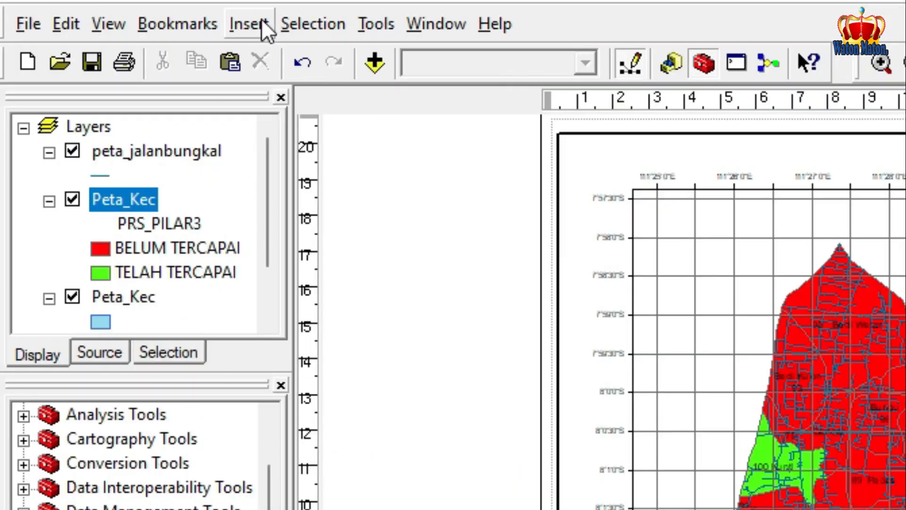
Step: Insert an Absolute Scale text for the main map frame and place it beneath the inset data frame
click(261, 20)
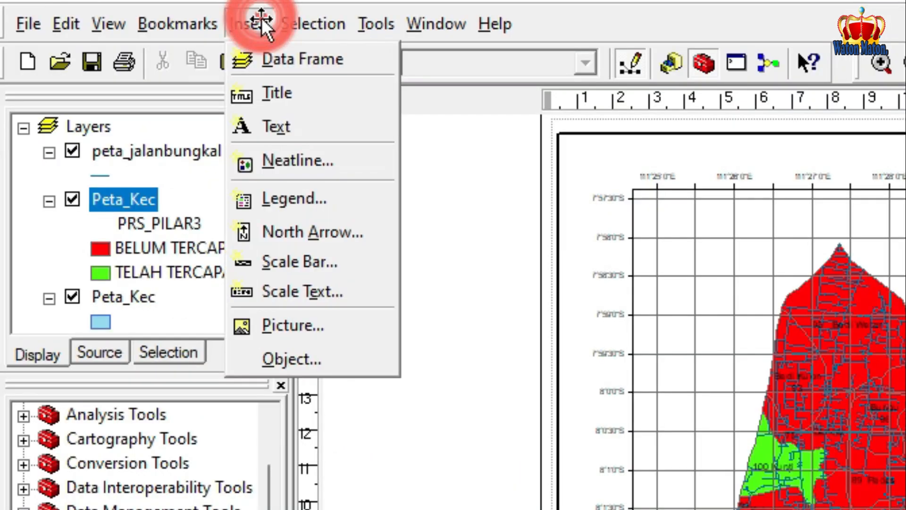
click(302, 281)
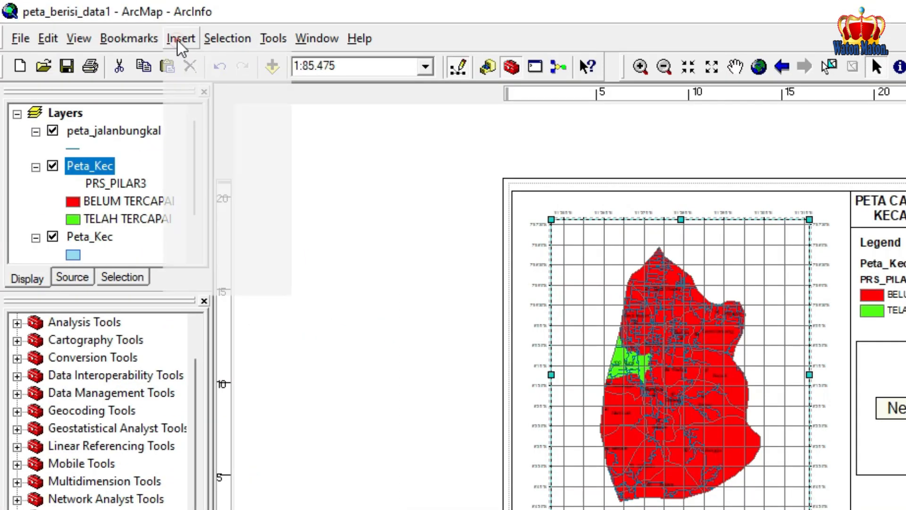
click(180, 40)
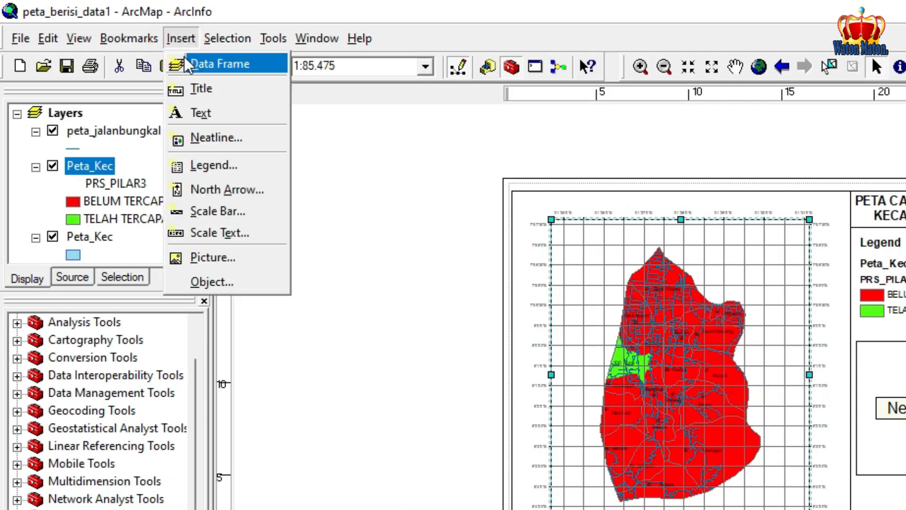
click(226, 236)
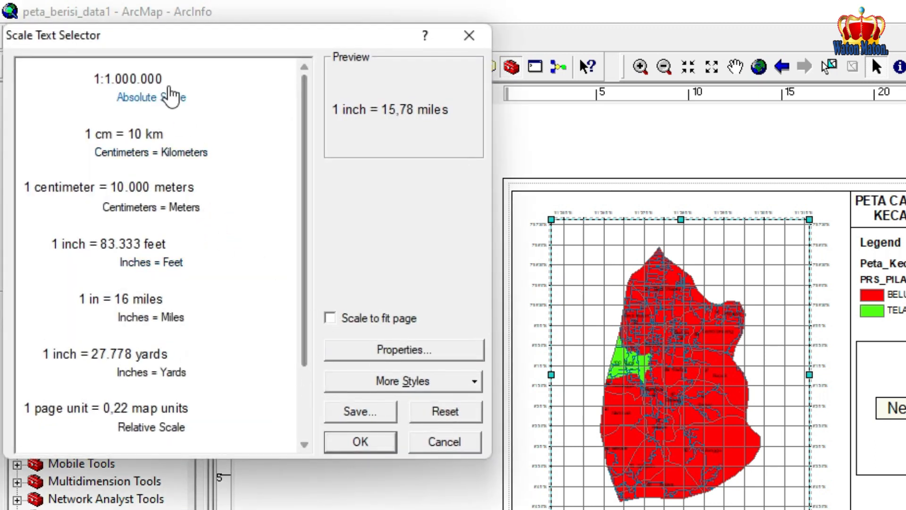
click(171, 97)
click(383, 442)
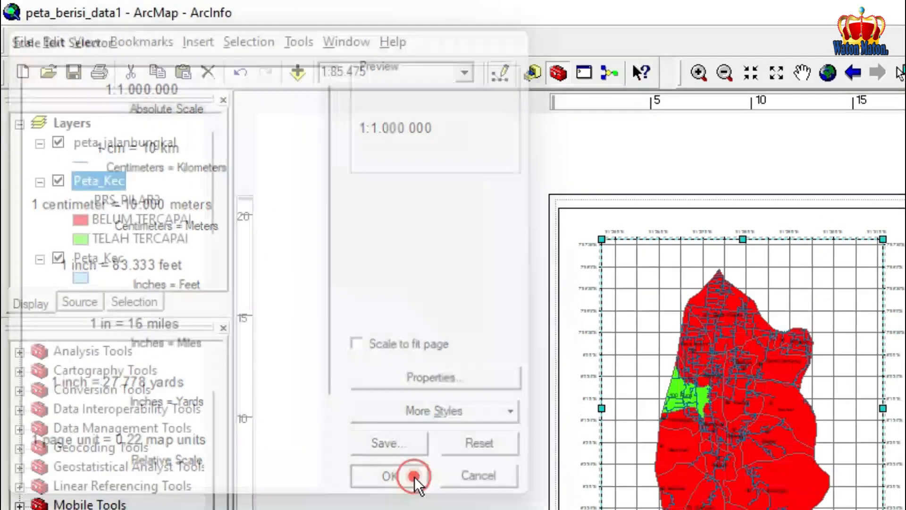
drag(734, 423, 875, 502)
drag(831, 408, 867, 508)
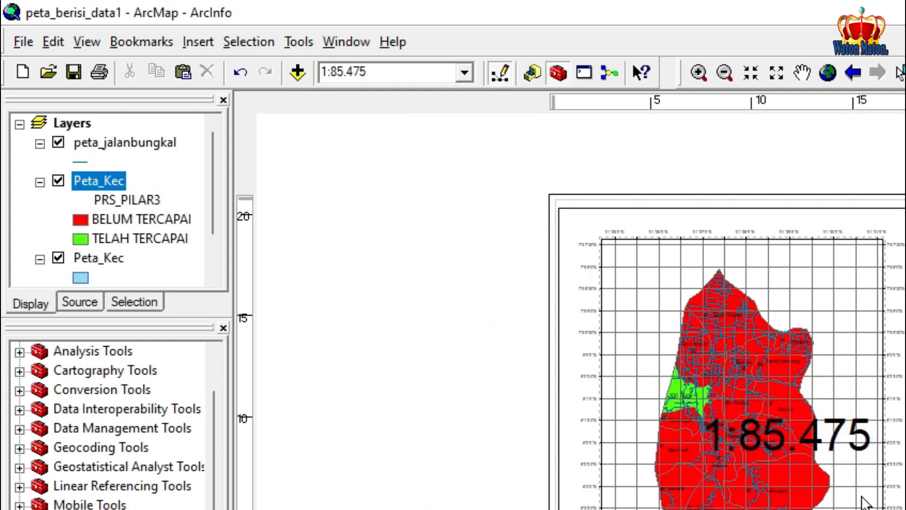
click(825, 417)
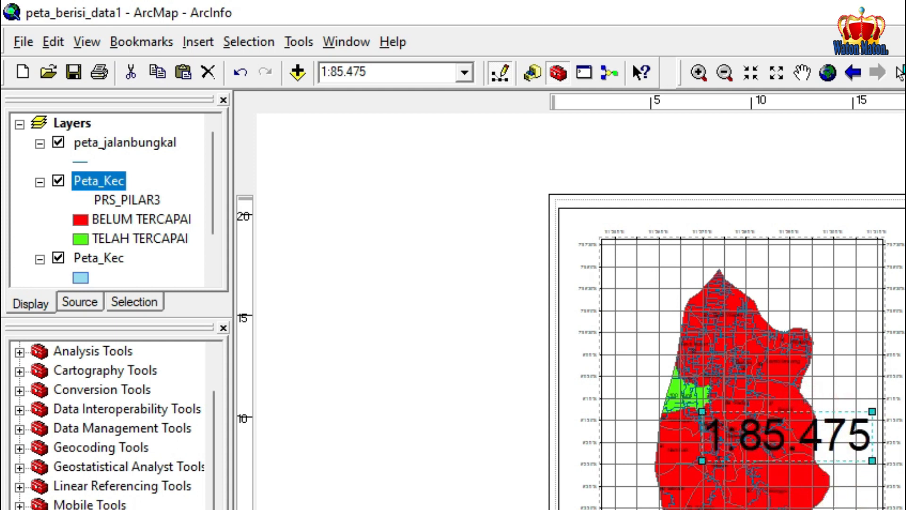
key(Delete)
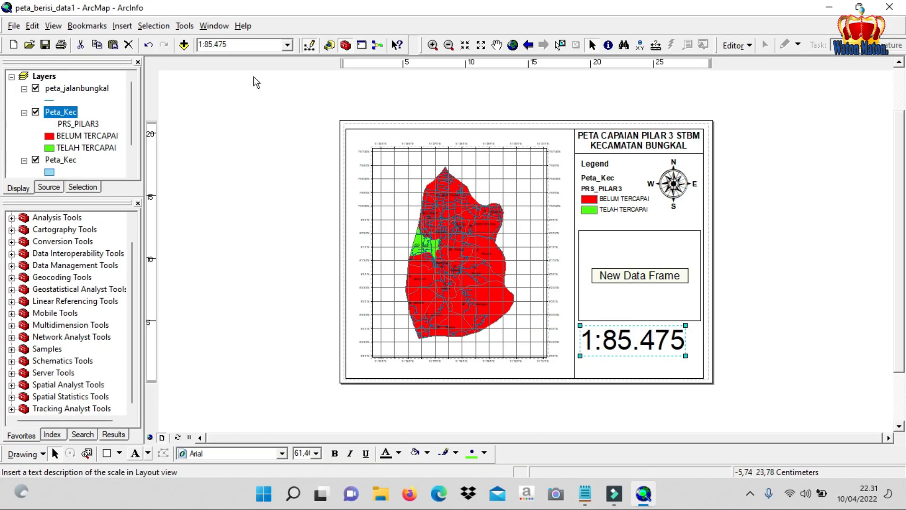
Step: Set the main map's scale to 1:85.000
click(210, 45)
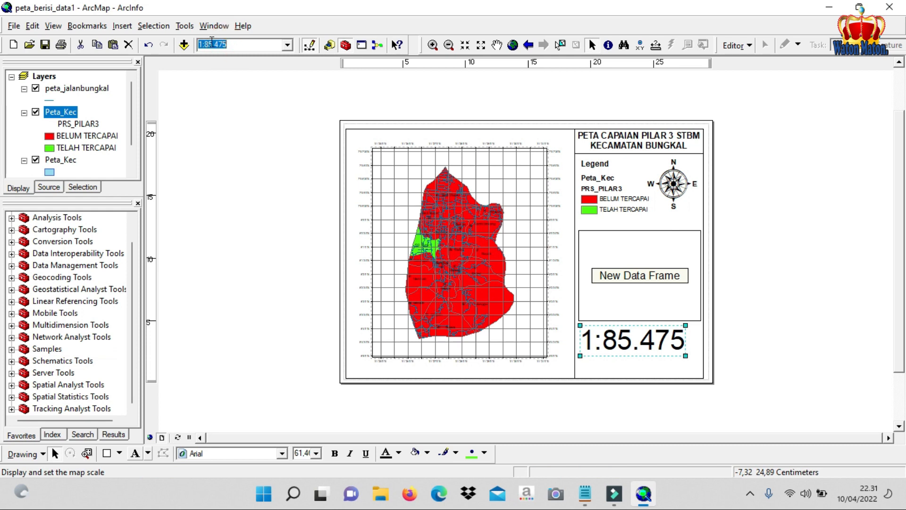
drag(214, 43, 236, 45)
text(000)
key(Return)
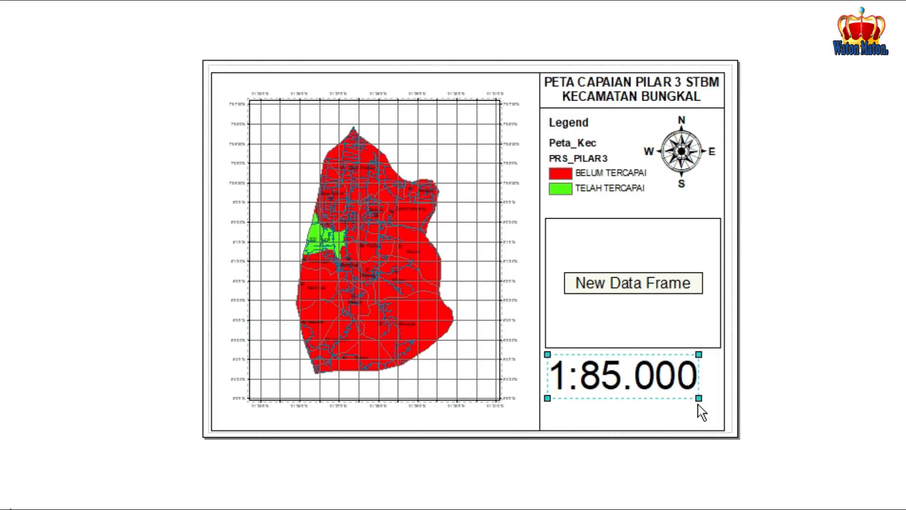
Step: Shrink the scale text to about half its size and move it beneath the north arrow
click(686, 355)
drag(700, 398, 666, 377)
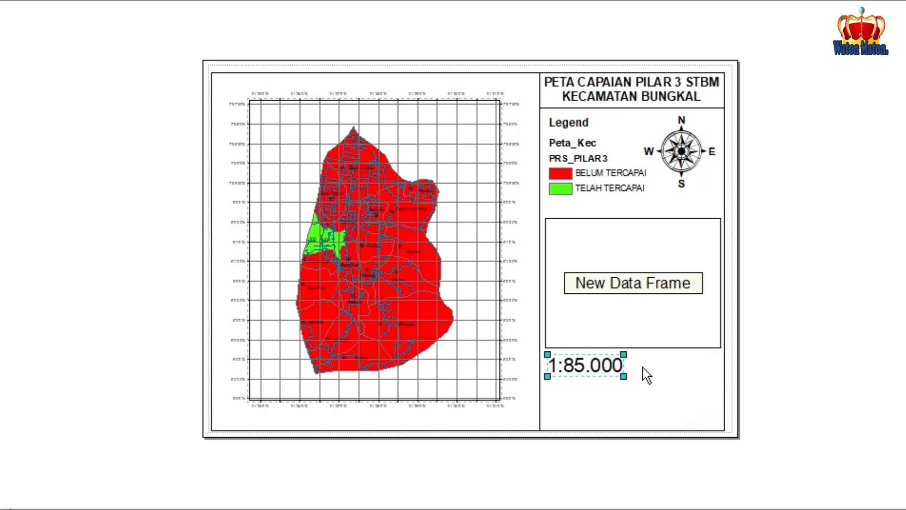
drag(608, 368, 705, 216)
Step: Move the inset data frame down, and slightly shrink and centre the scale text under the north arrow
click(696, 237)
drag(689, 256, 688, 283)
click(688, 205)
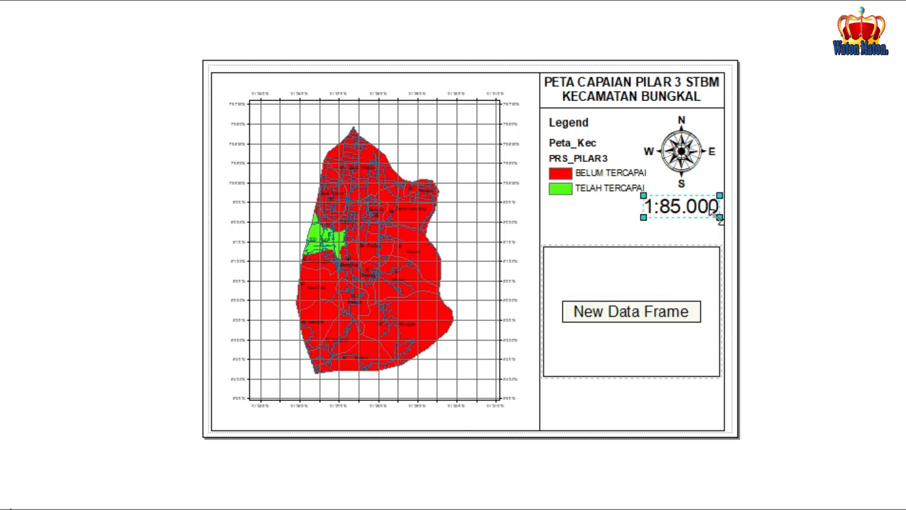
drag(719, 217, 703, 213)
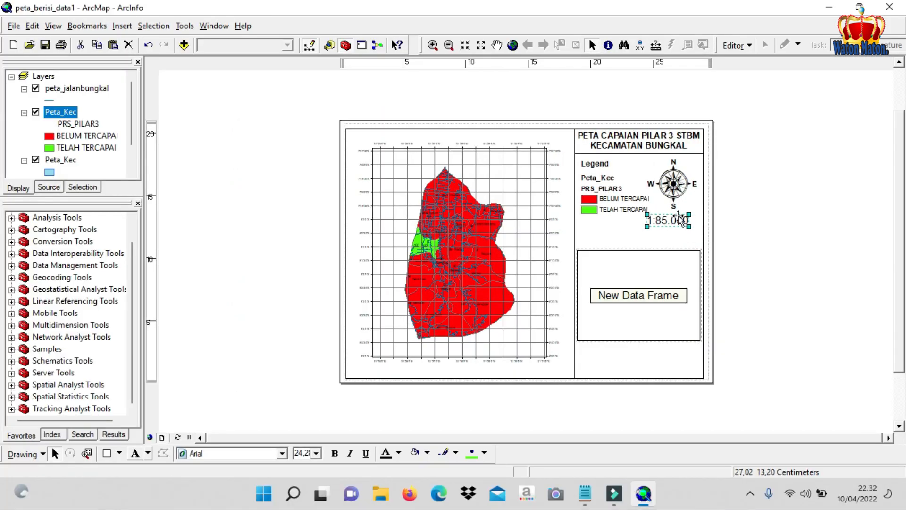
scroll(639, 223, up, 2)
drag(724, 213, 729, 223)
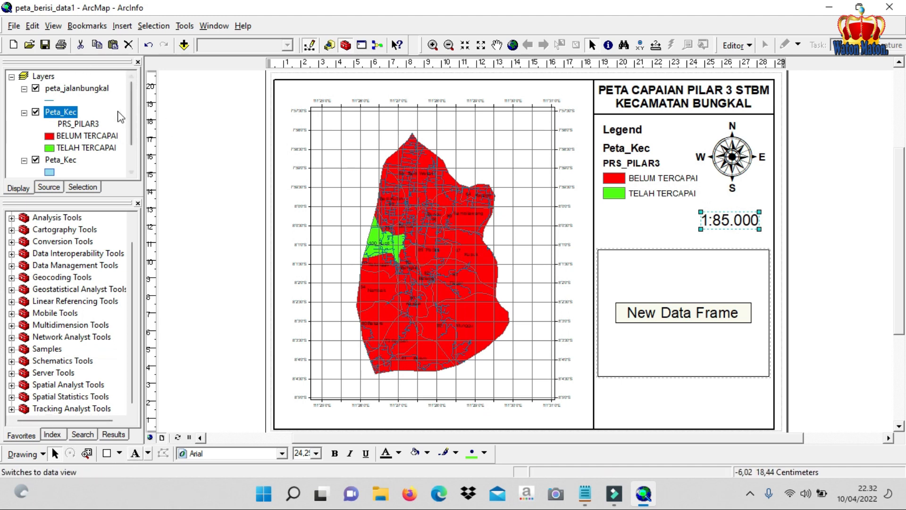
Step: Add a text label reading "skala :" beneath the legend, beside the 1:85.000 scale text
click(122, 26)
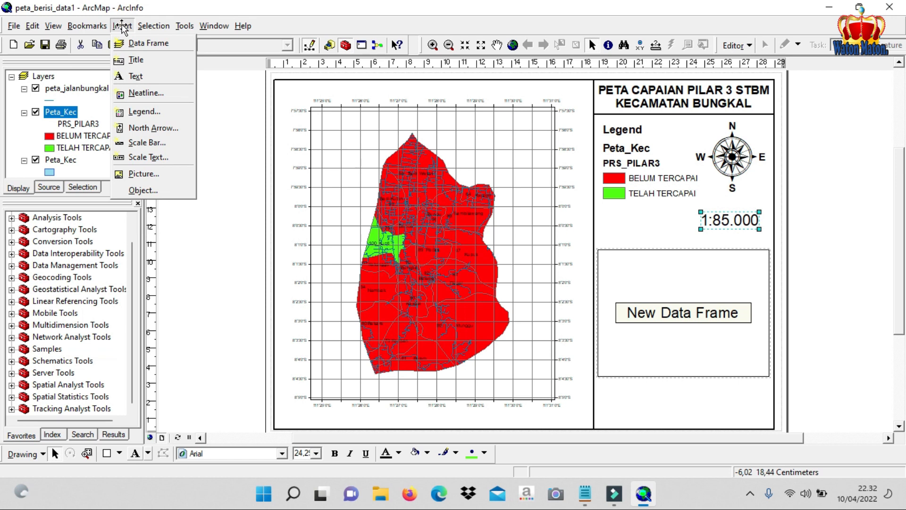
mouse_move(153, 26)
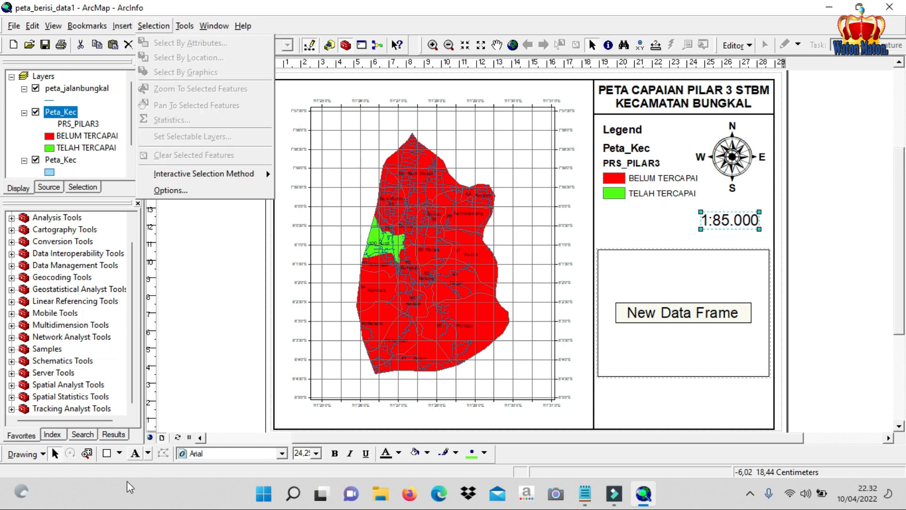
click(137, 458)
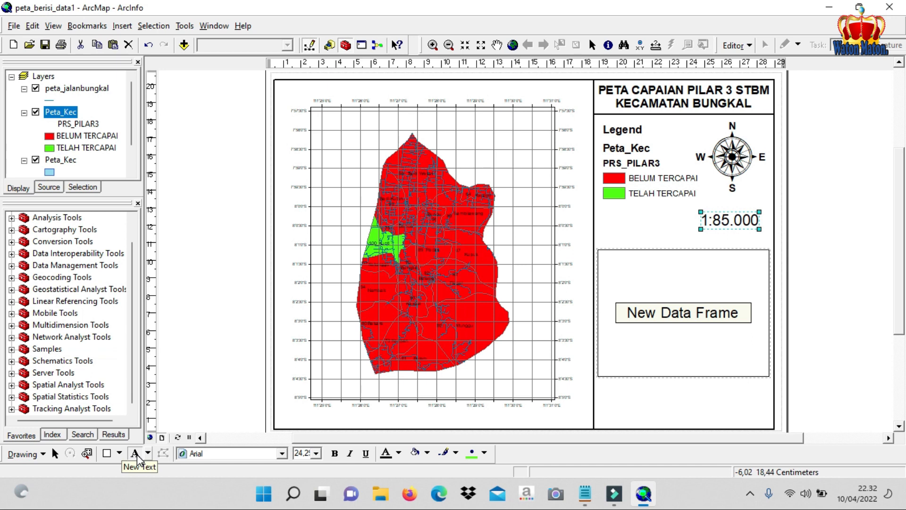
click(613, 214)
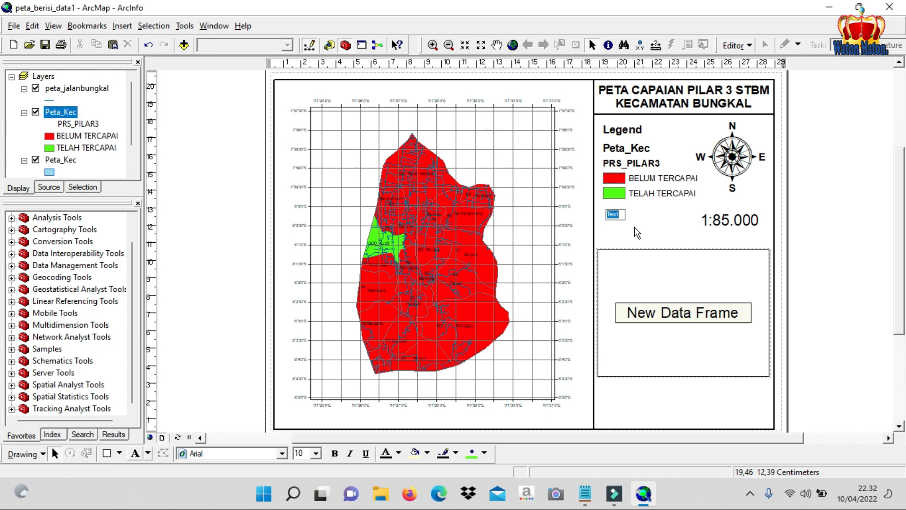
key(Caps_Lock)
text(skala :)
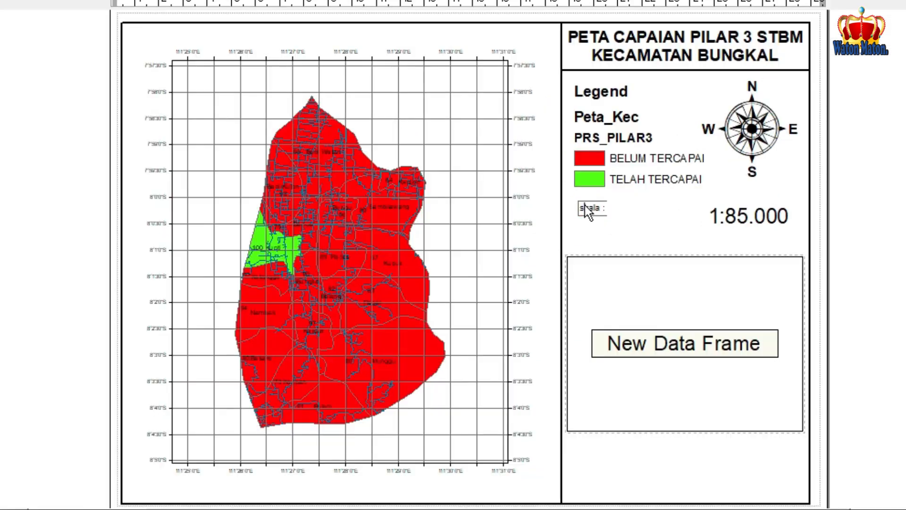
Step: Change the new label's wording to uppercase "SKALA :"
double_click(611, 214)
click(601, 229)
double_click(592, 209)
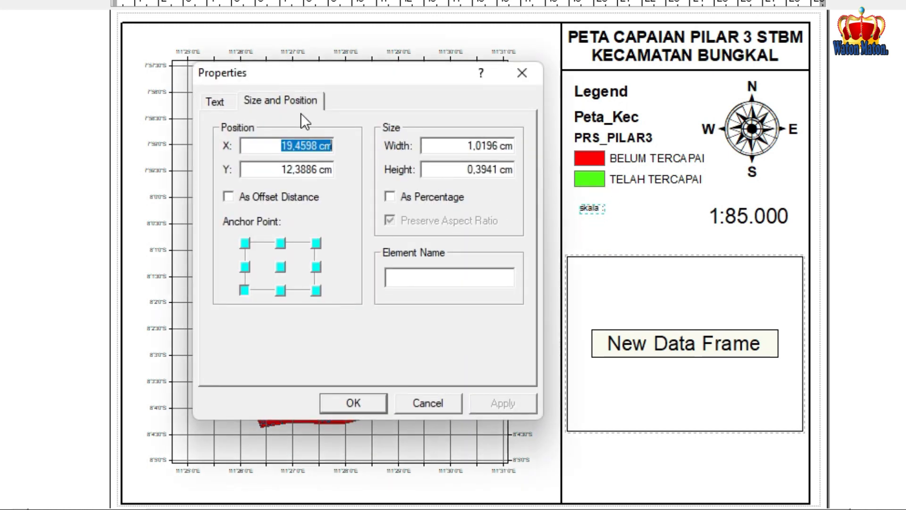
click(225, 98)
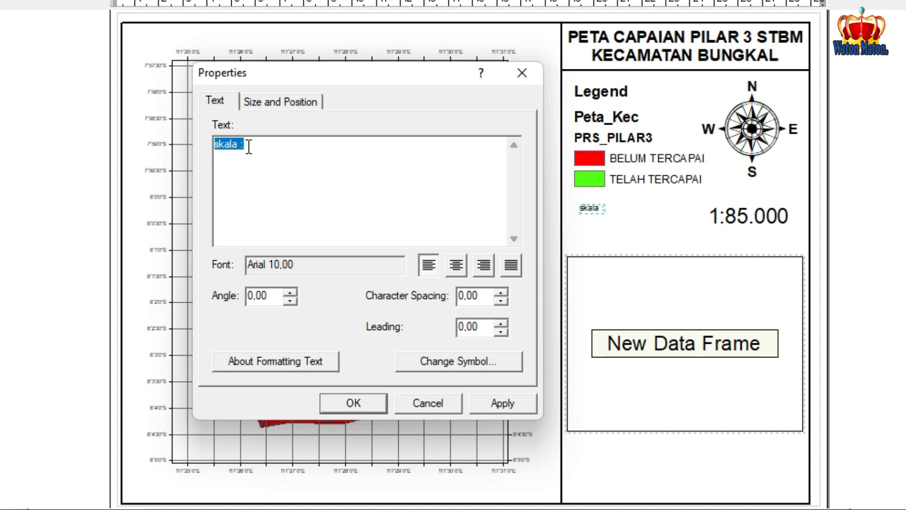
key(Caps_Lock)
text(SKALA)
click(357, 408)
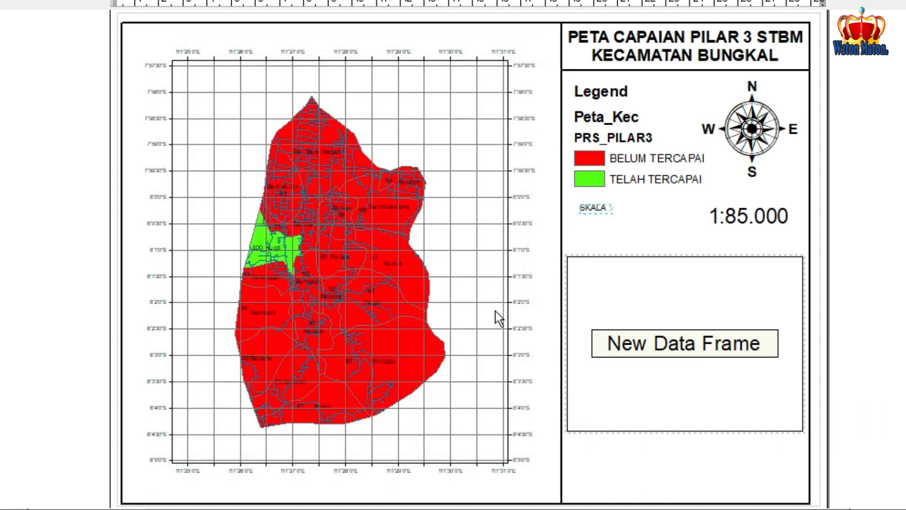
Step: Enlarge the font of the SKALA label to about match the 1:85.000 scale text
click(604, 212)
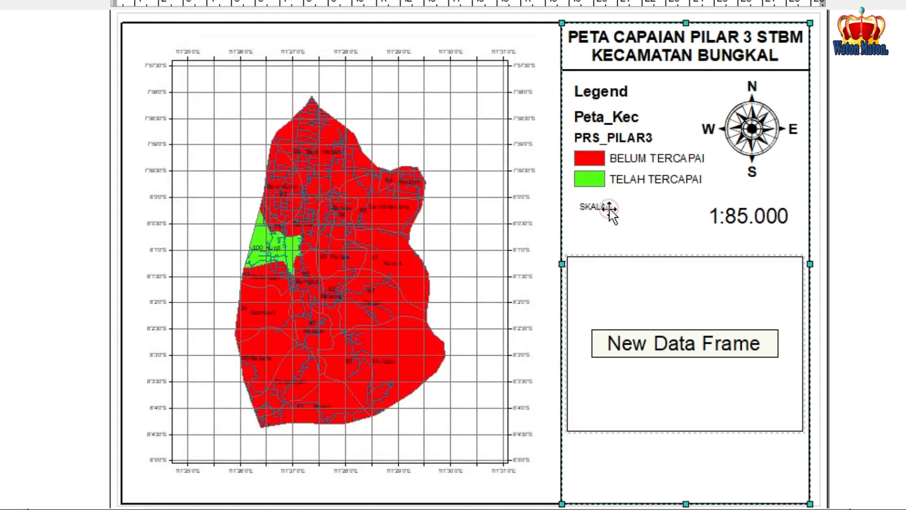
click(597, 208)
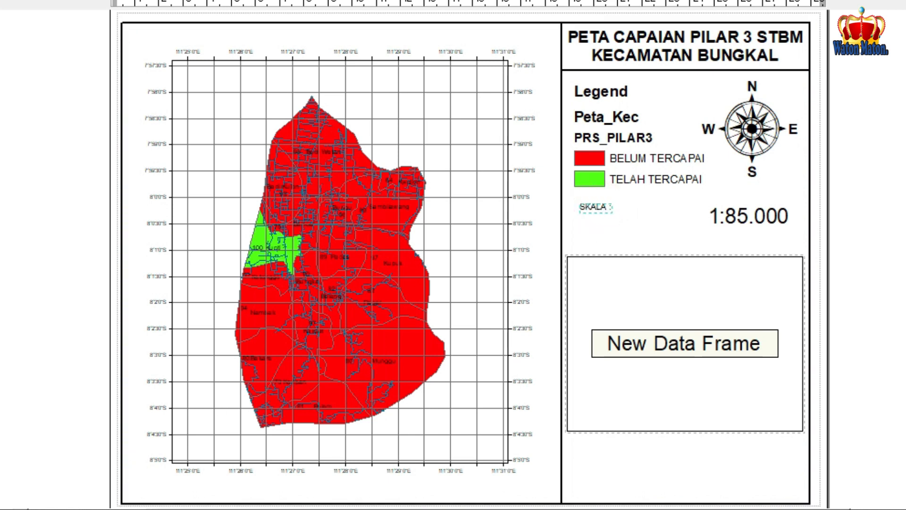
key(Return)
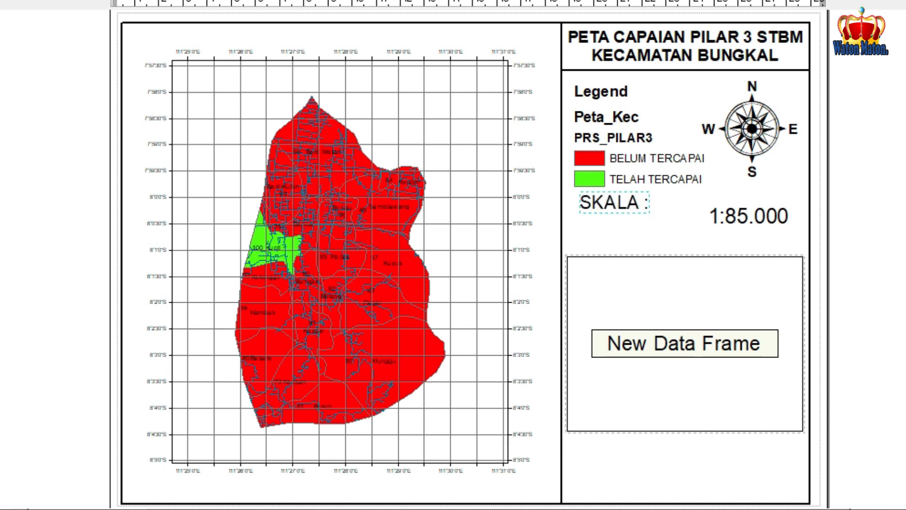
Step: Line up the SKALA label with the 1:85.000 text and position both together between the legend and the inset data frame
drag(645, 200, 663, 215)
click(726, 219)
shift+click(631, 224)
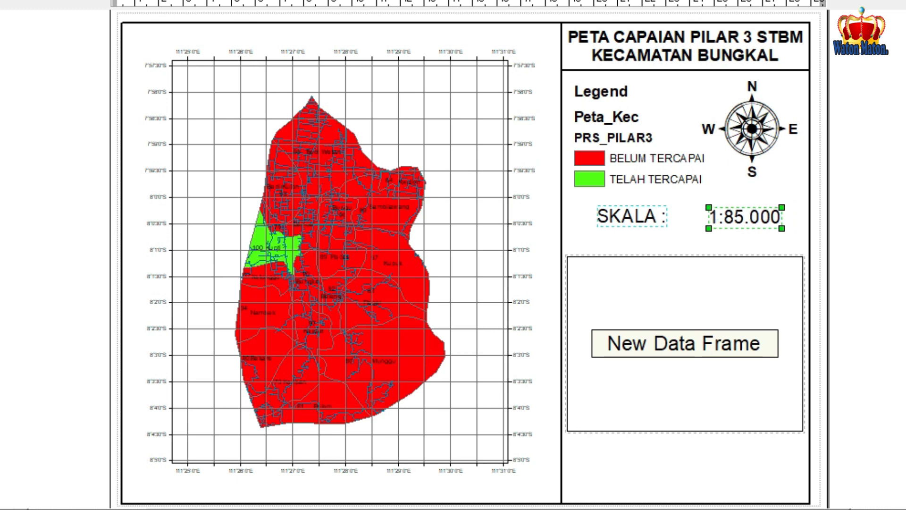
drag(738, 215, 746, 222)
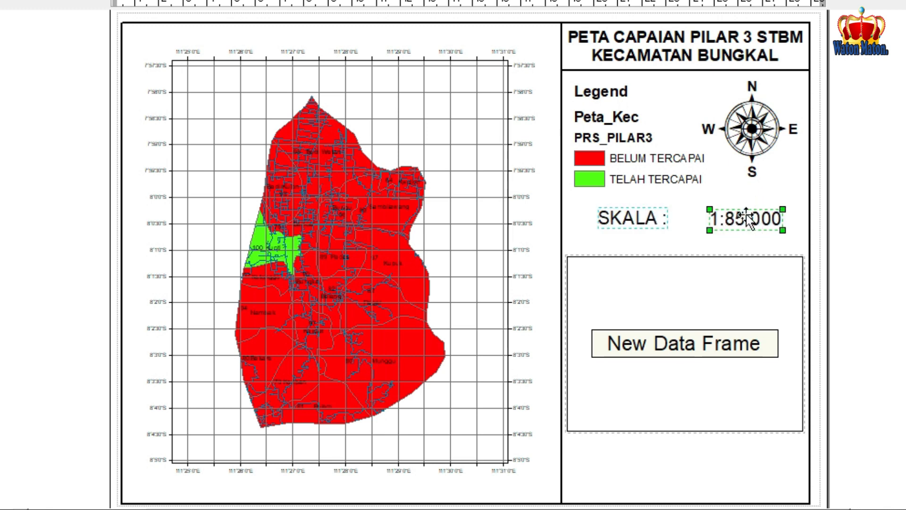
click(836, 206)
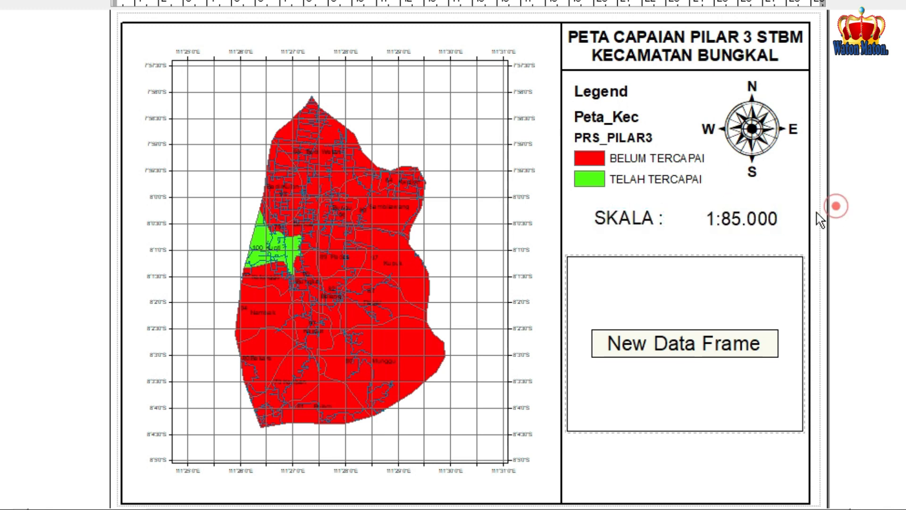
click(653, 214)
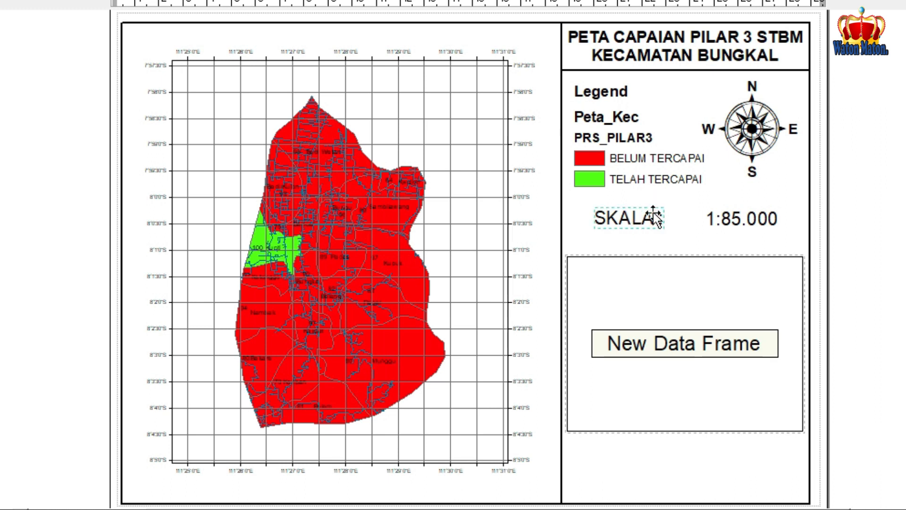
Step: Duplicate the rectangle around the map title and place the copy around the SKALA row, aligned with the side panel's edges
click(682, 66)
click(682, 70)
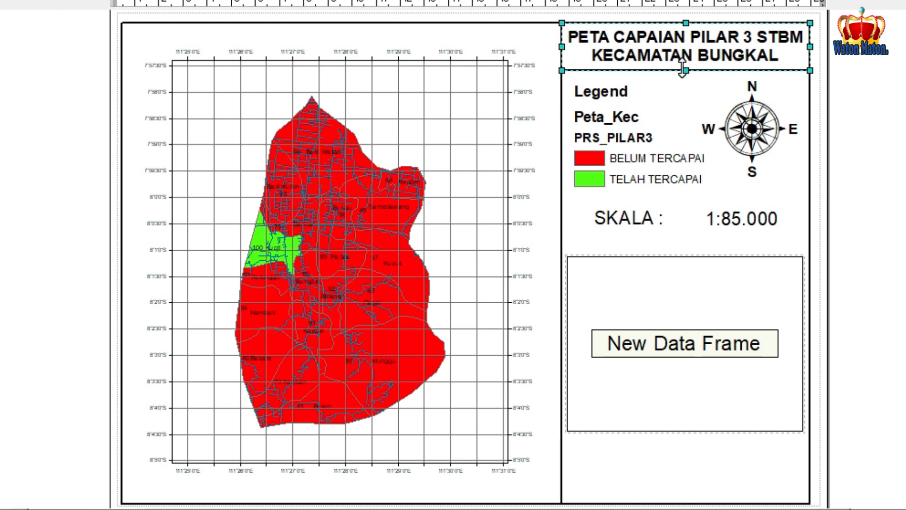
drag(682, 66, 709, 86)
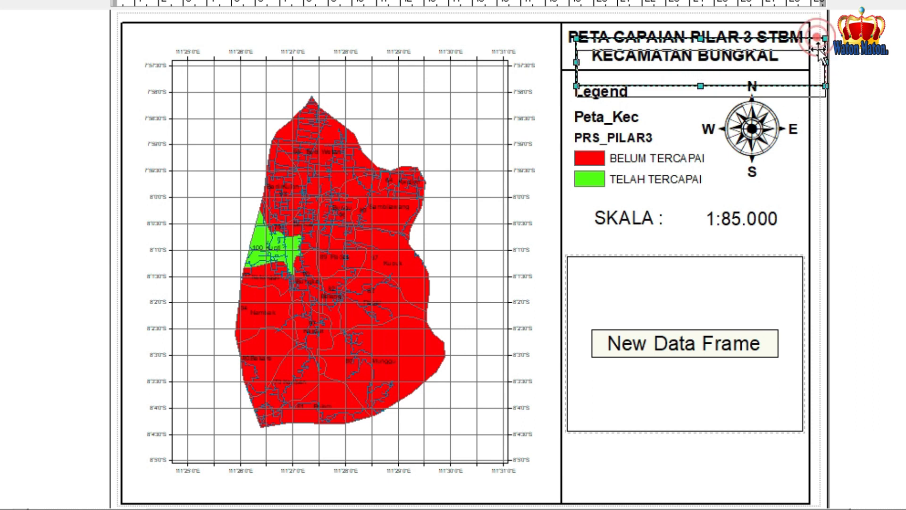
click(802, 189)
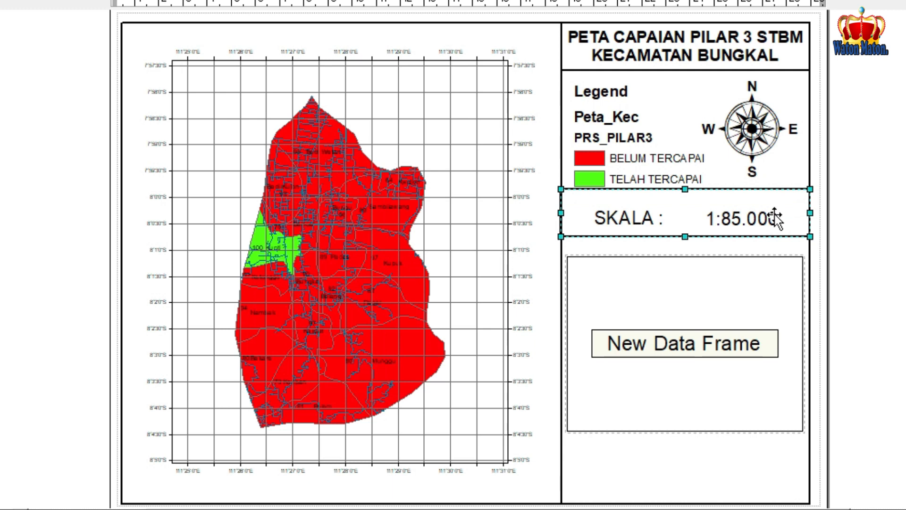
drag(773, 217, 774, 219)
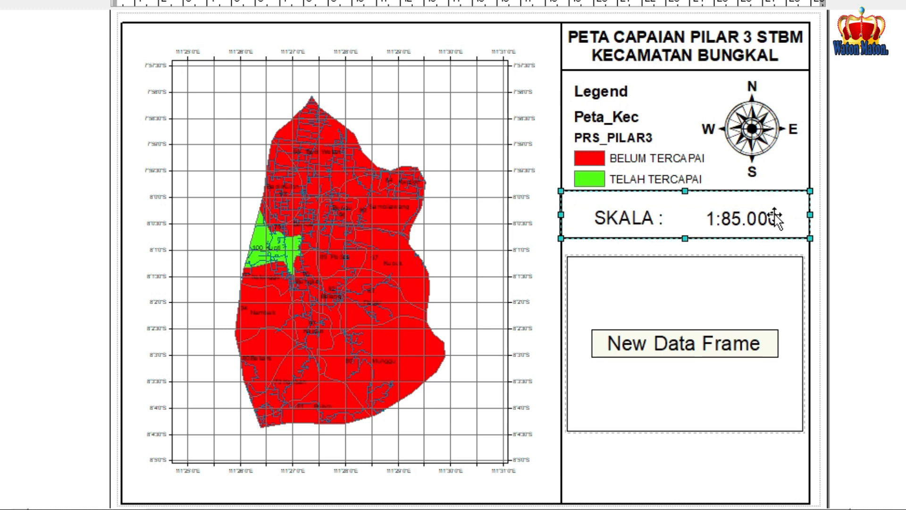
Step: Reduce the copied rectangle's height and nudge it up so it frames the scale row closely
drag(685, 192, 689, 204)
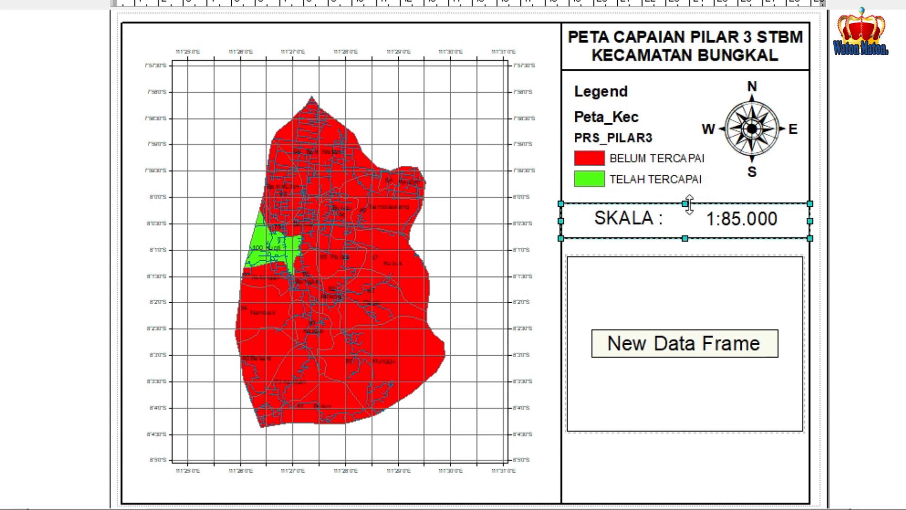
key(Up)
key(Up)
key(Up)
key(Up)
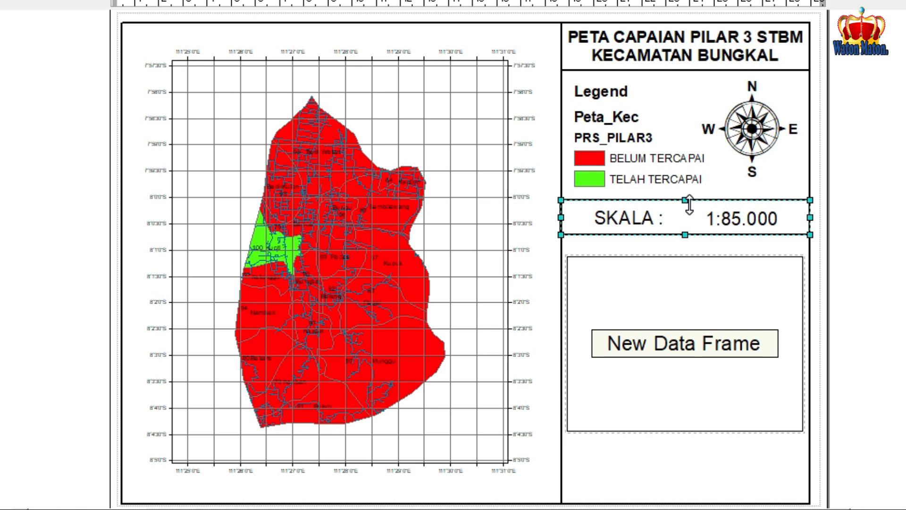
click(838, 166)
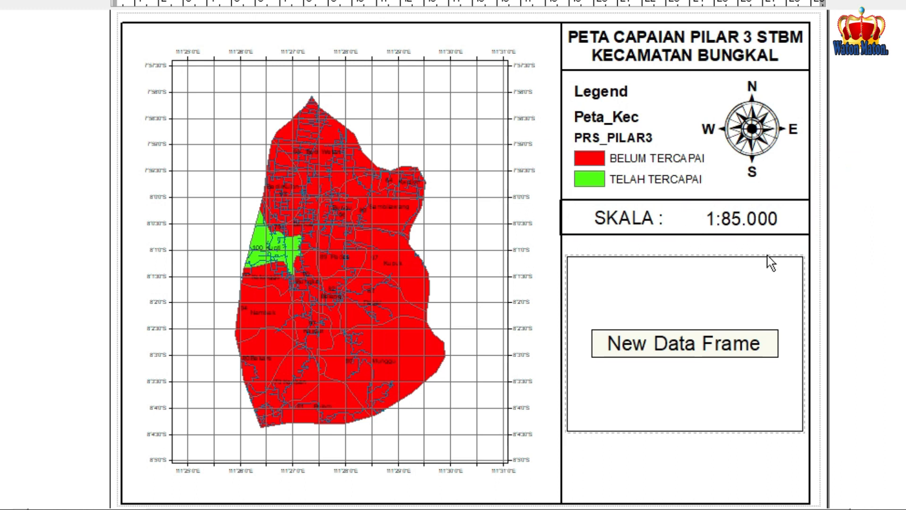
click(748, 263)
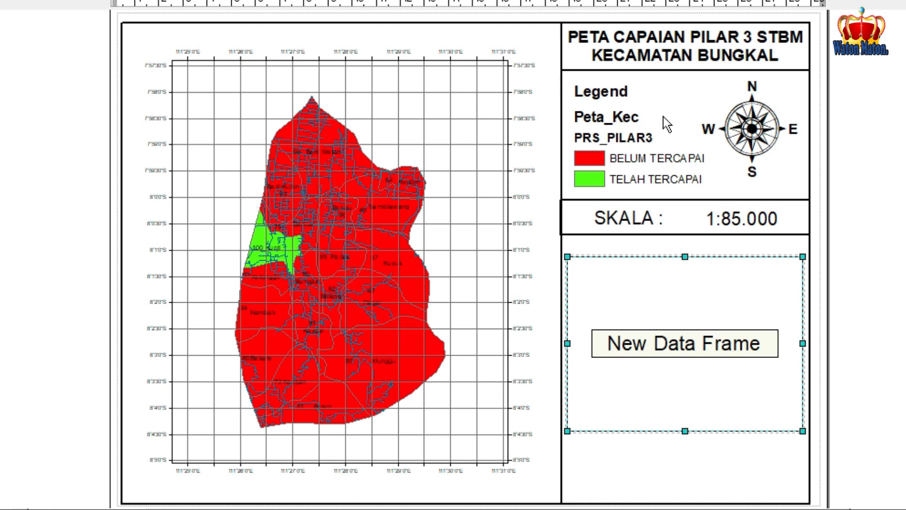
click(640, 223)
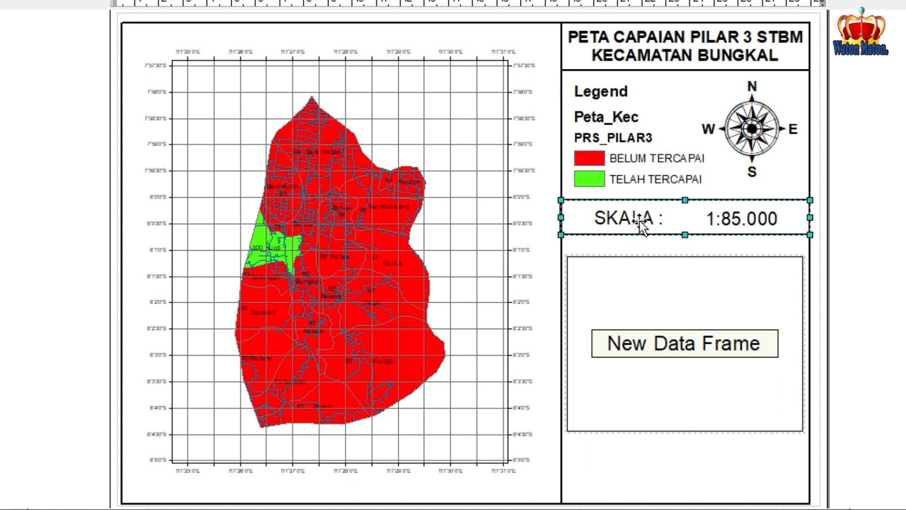
click(623, 94)
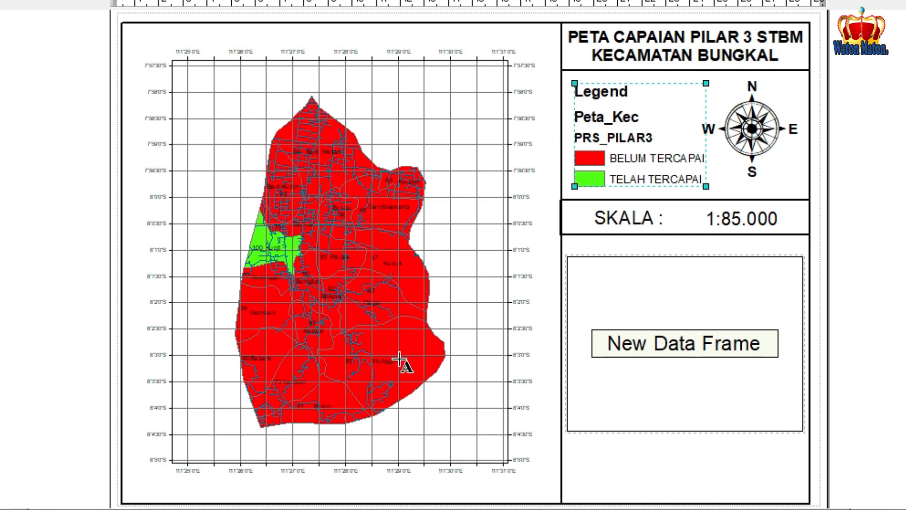
Step: Add a text label reading "KABUPATEN PONOROGO" between the scale box and the inset data frame
click(604, 243)
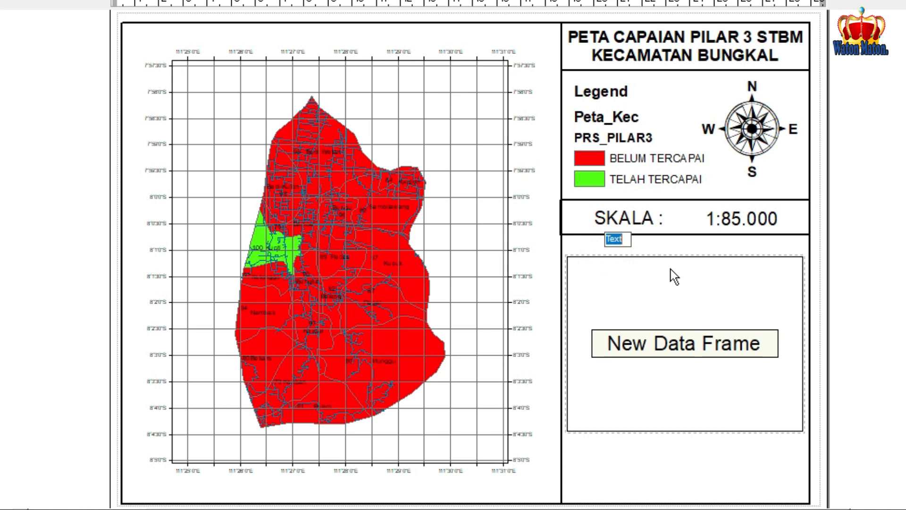
text(KABUPATEN PO)
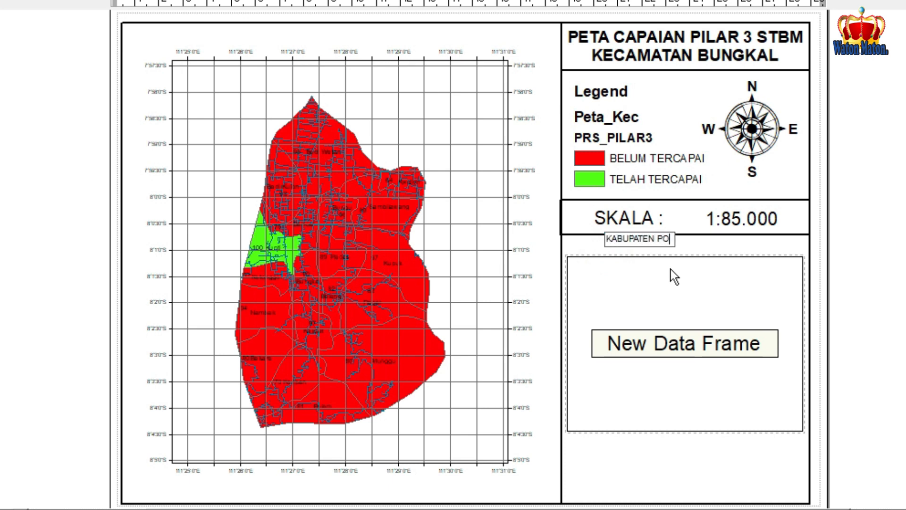
text(NOROGO)
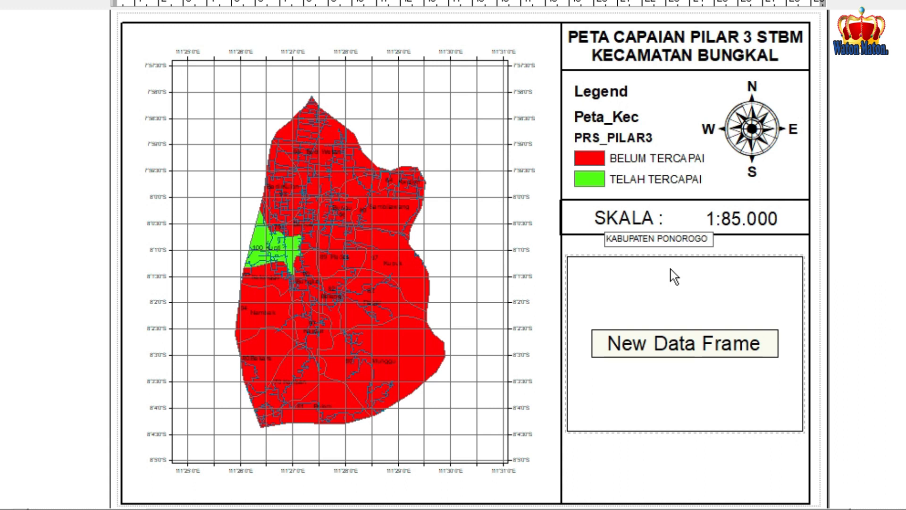
click(682, 240)
Step: Enlarge the KABUPATEN PONOROGO label, make it bold and centre it just above the inset data frame
click(607, 232)
click(627, 279)
drag(629, 239, 655, 249)
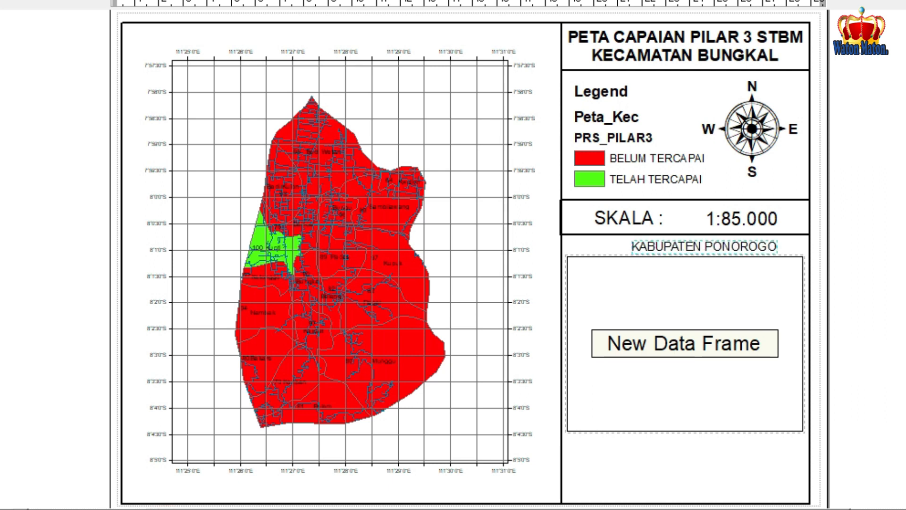
click(354, 509)
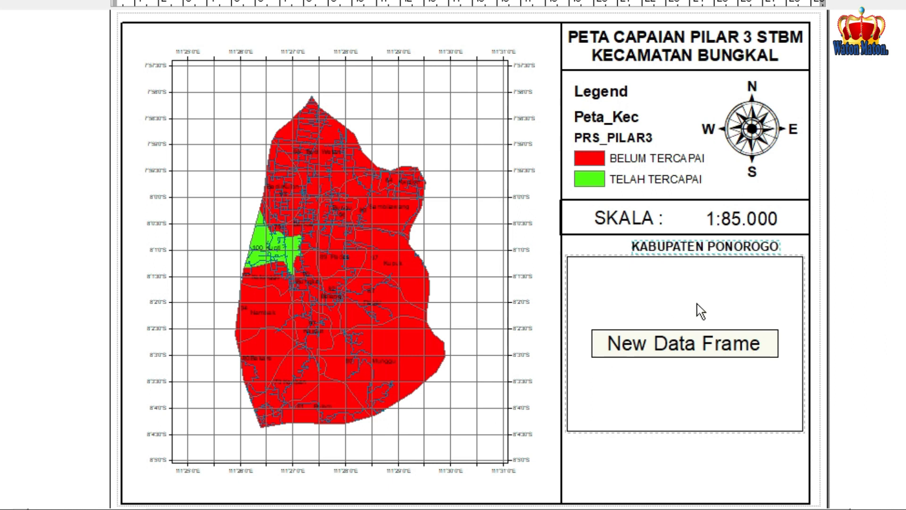
drag(729, 245, 708, 246)
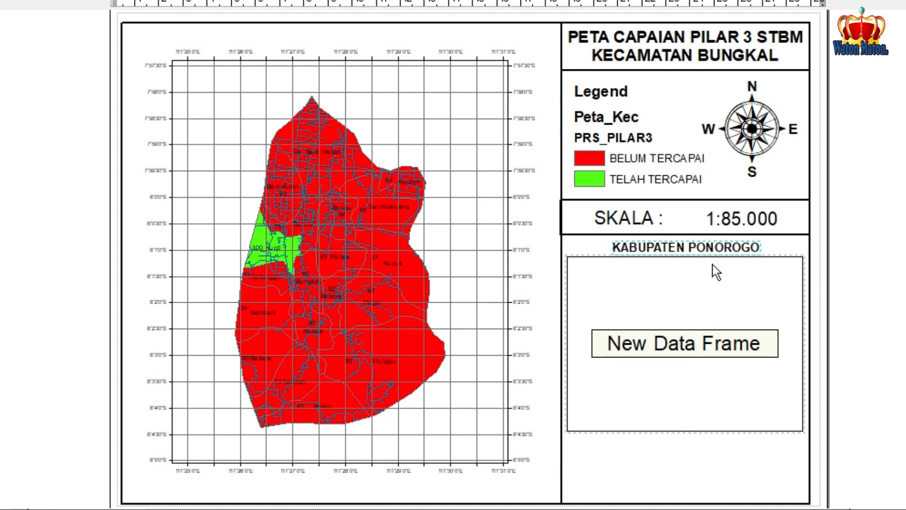
Step: Add the Indo_Desa_region.shp shapefile from the SHP_Indonesia_desa folder to the inset data frame under the KABUPATEN PONOROGO label
click(762, 289)
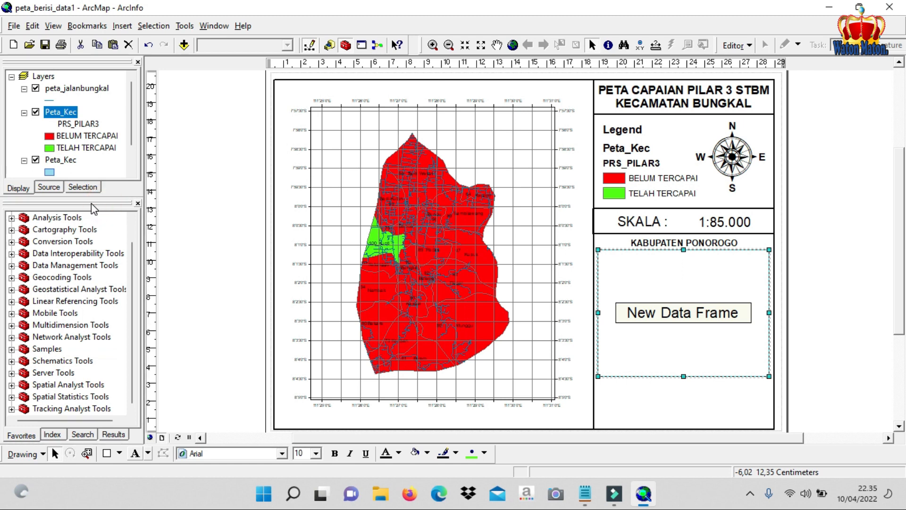
drag(85, 198, 87, 243)
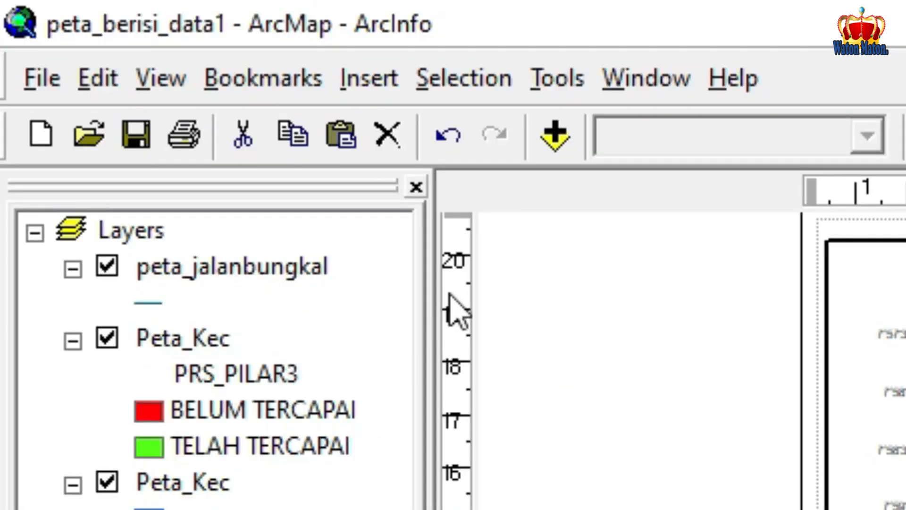
click(550, 138)
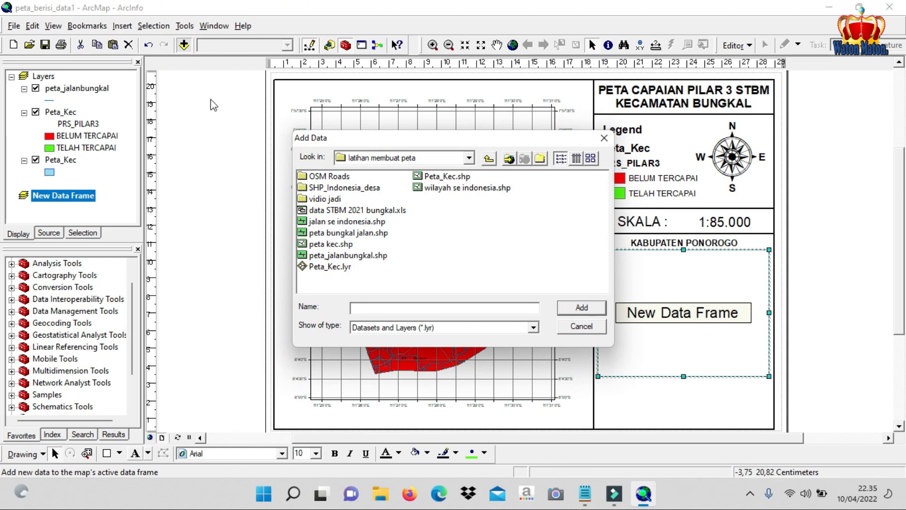
click(343, 187)
double_click(343, 187)
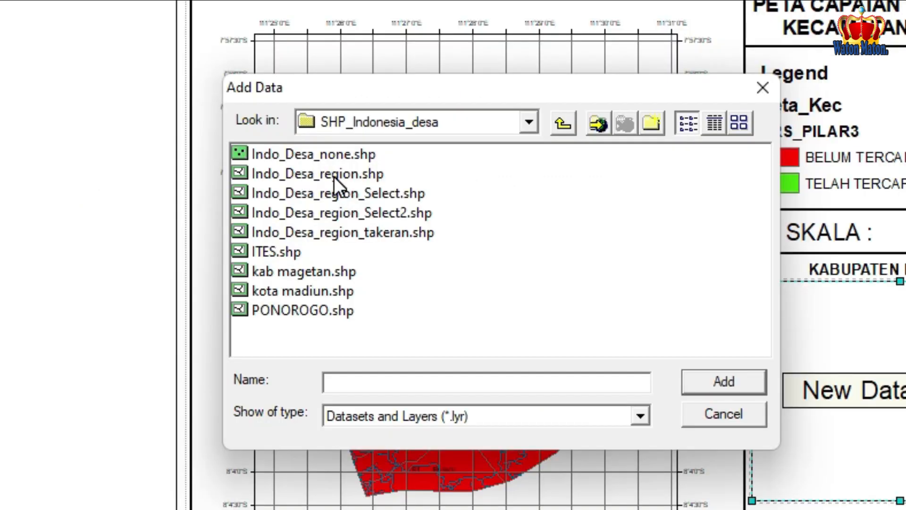
click(333, 177)
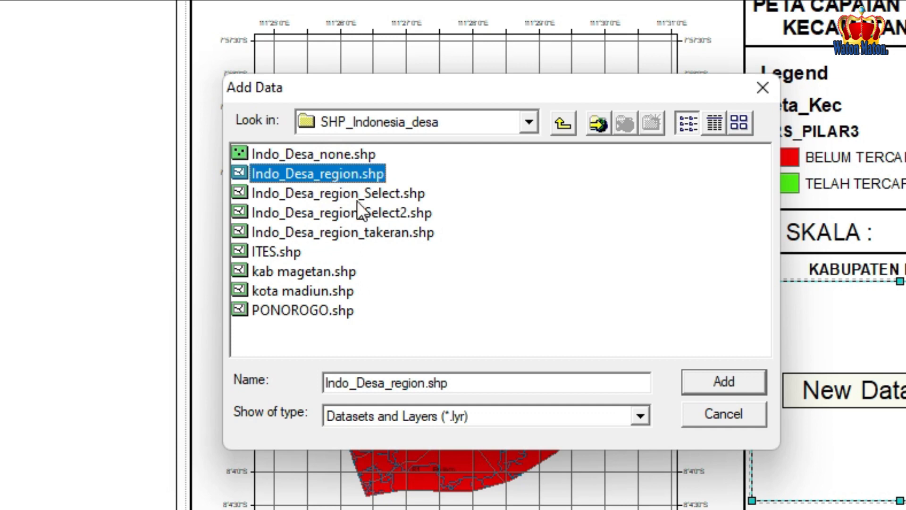
click(718, 381)
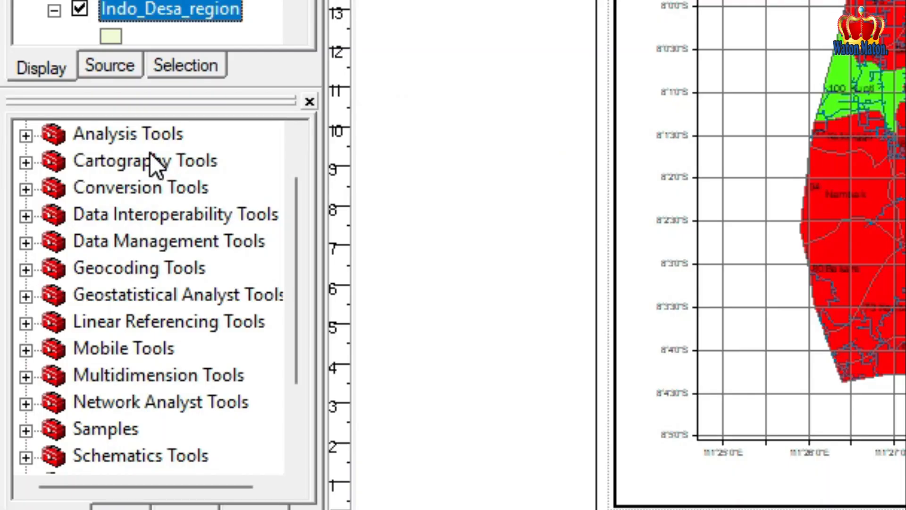
Step: Set up the Select extraction tool with Indo_Desa_region as input features and KAB PONOROGO.shp as the output feature class
scroll(148, 150, up, 1)
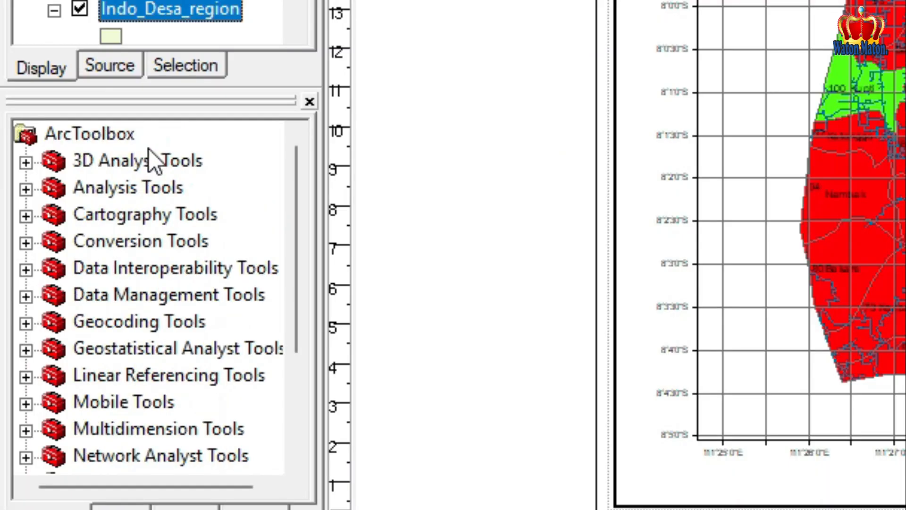
double_click(134, 188)
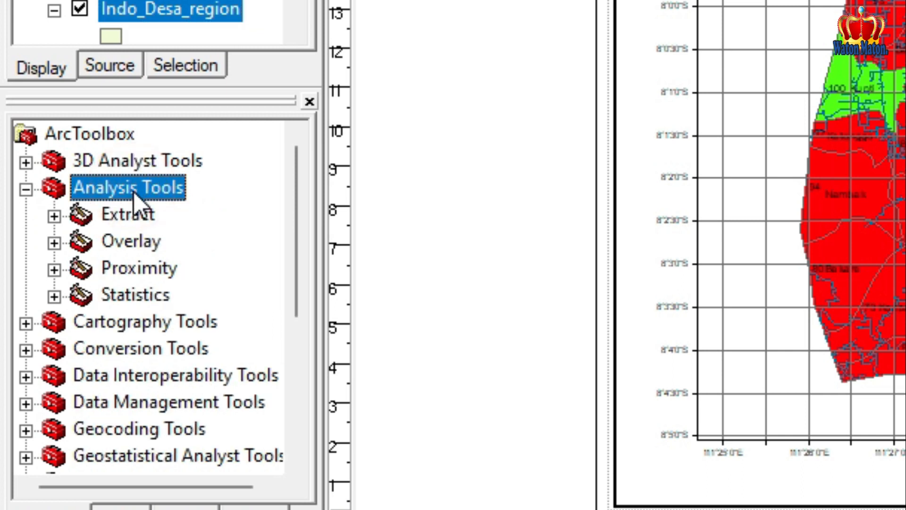
double_click(133, 212)
click(157, 266)
double_click(157, 267)
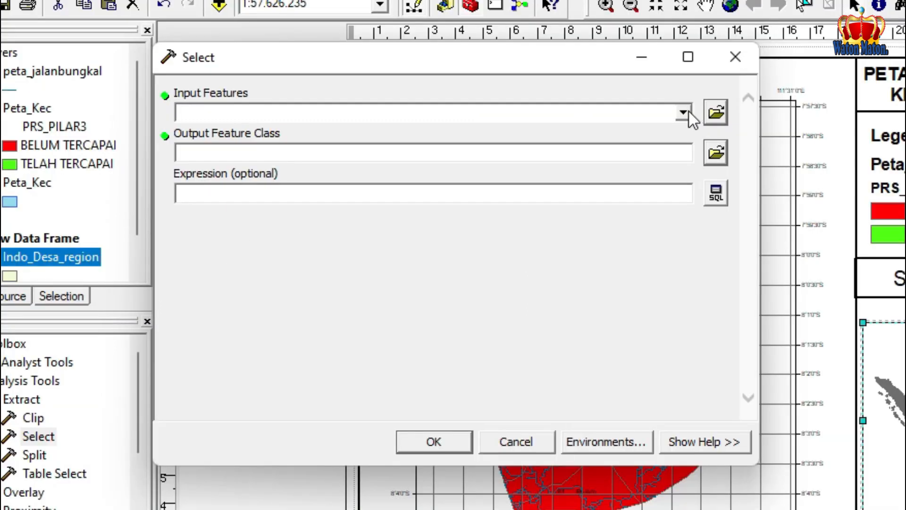
click(483, 114)
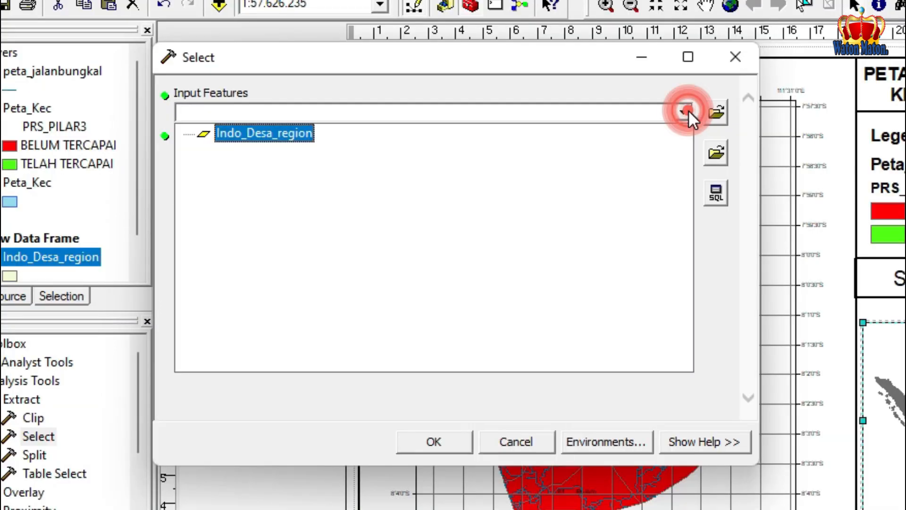
click(285, 134)
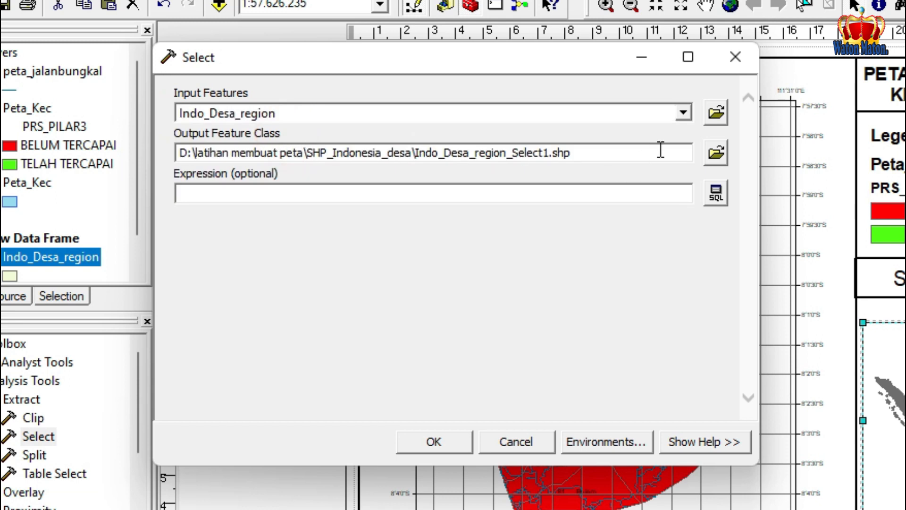
click(538, 150)
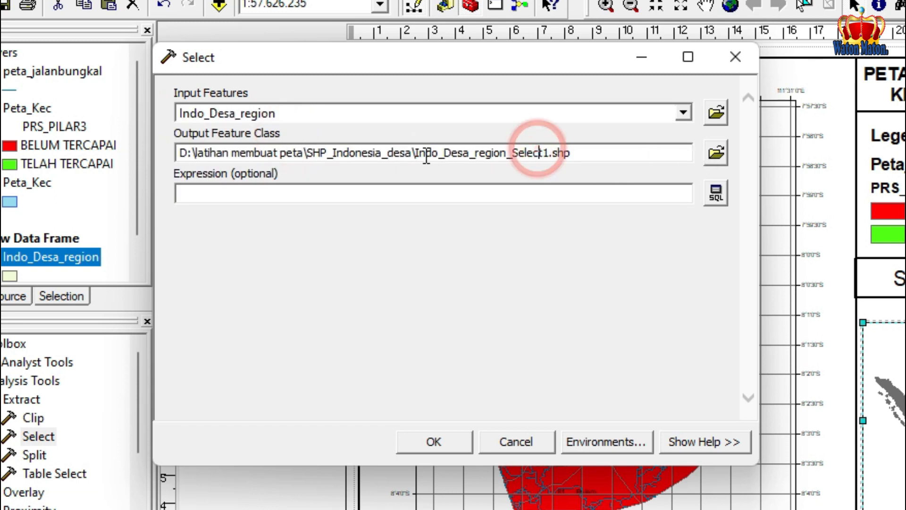
drag(415, 152, 550, 145)
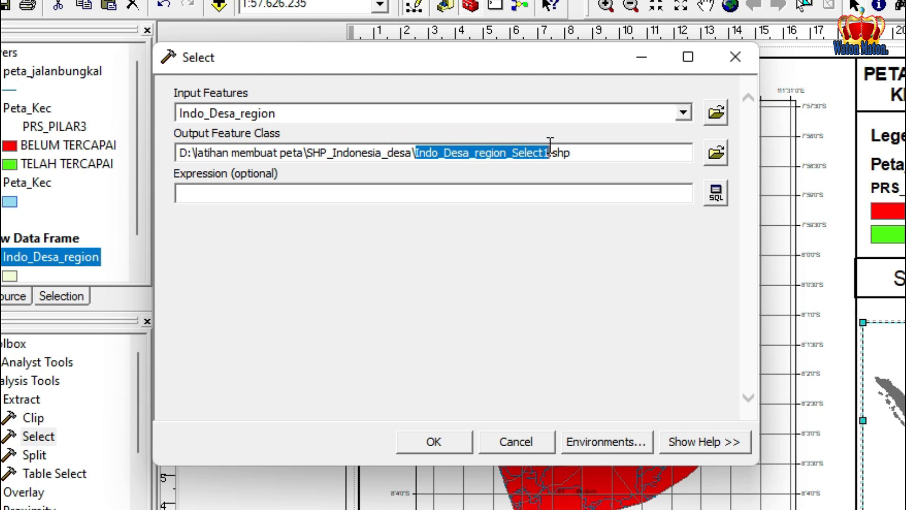
text(KAB PONOROGO)
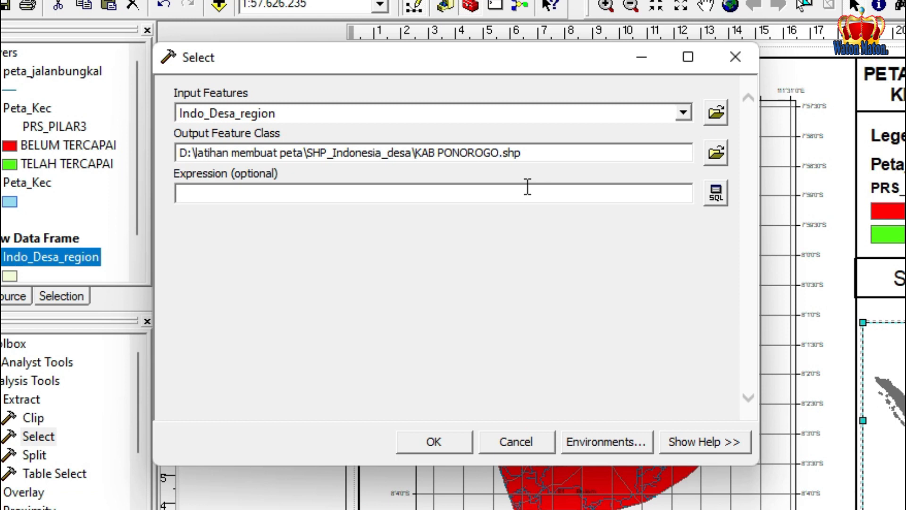
Step: Define the selection expression "KABUPATEN" = 'Ponorogo' and run the Select tool to extract the regency
click(715, 192)
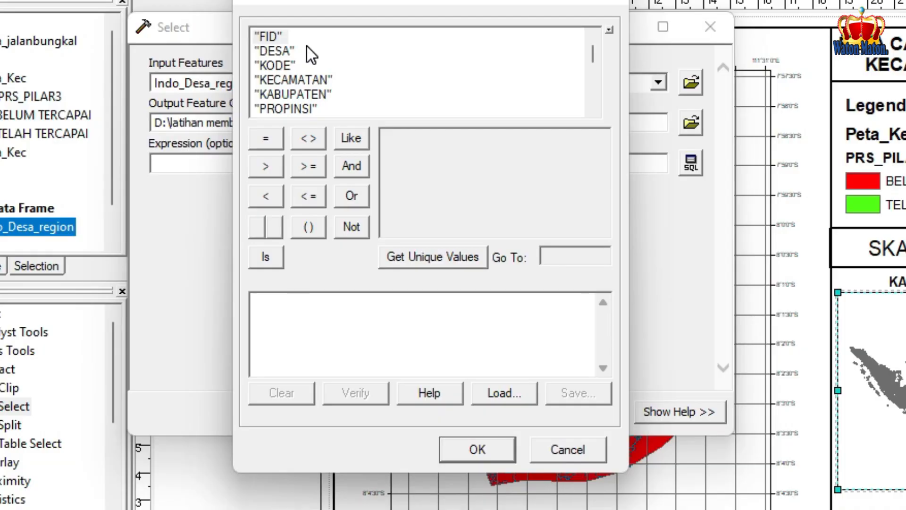
double_click(302, 94)
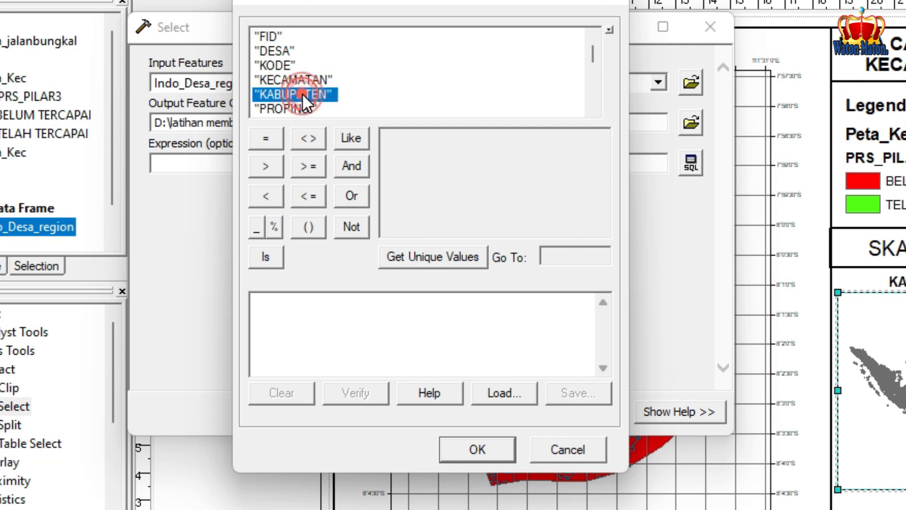
click(267, 140)
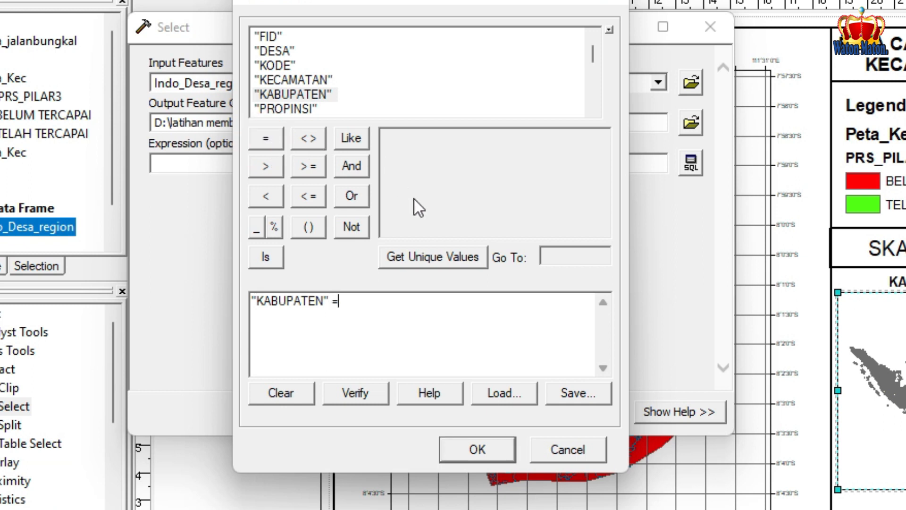
click(429, 261)
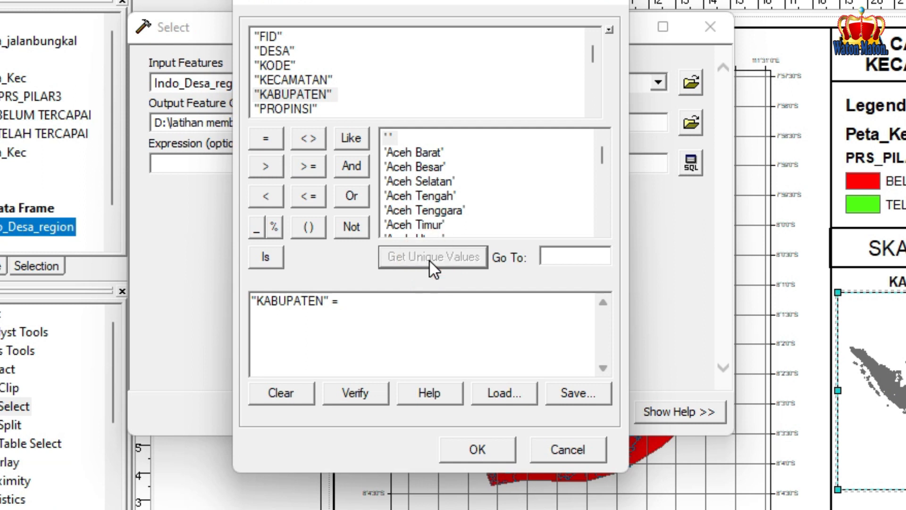
click(545, 256)
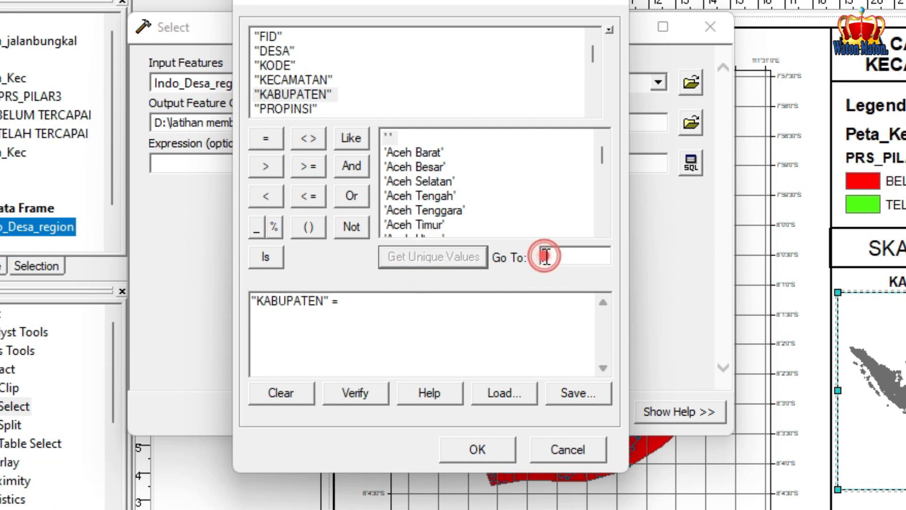
scroll(445, 163, down, 2)
scroll(446, 163, down, 2)
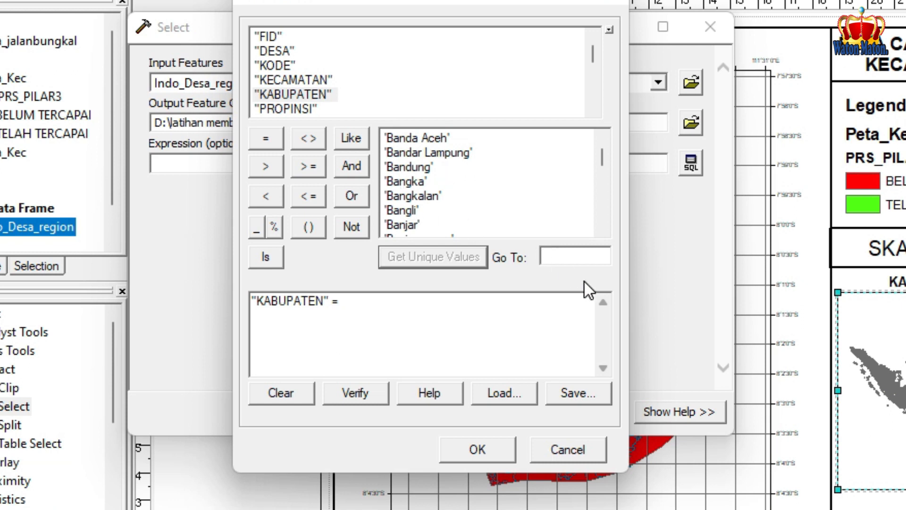
click(556, 257)
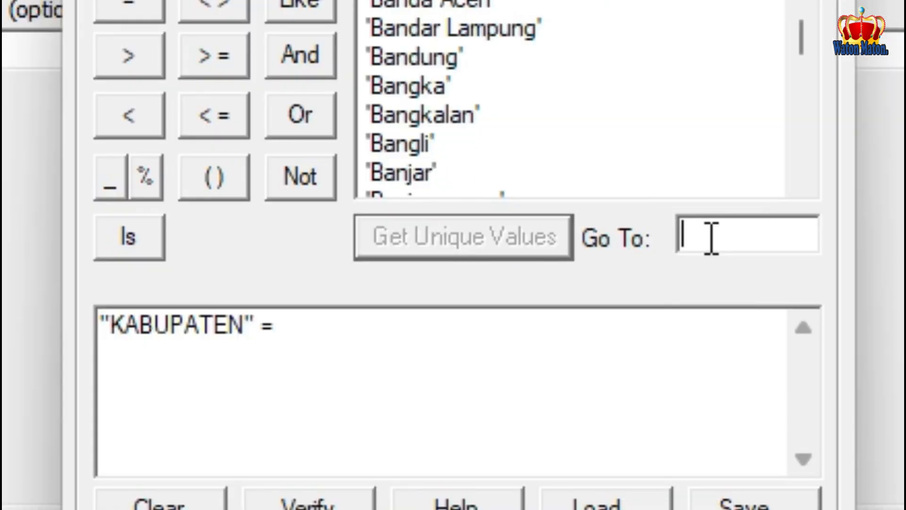
text(PONOROGO)
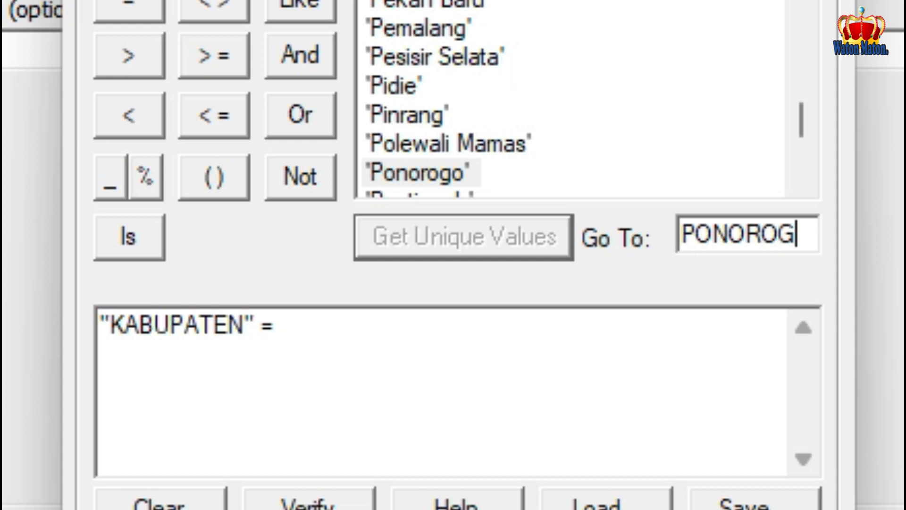
double_click(439, 169)
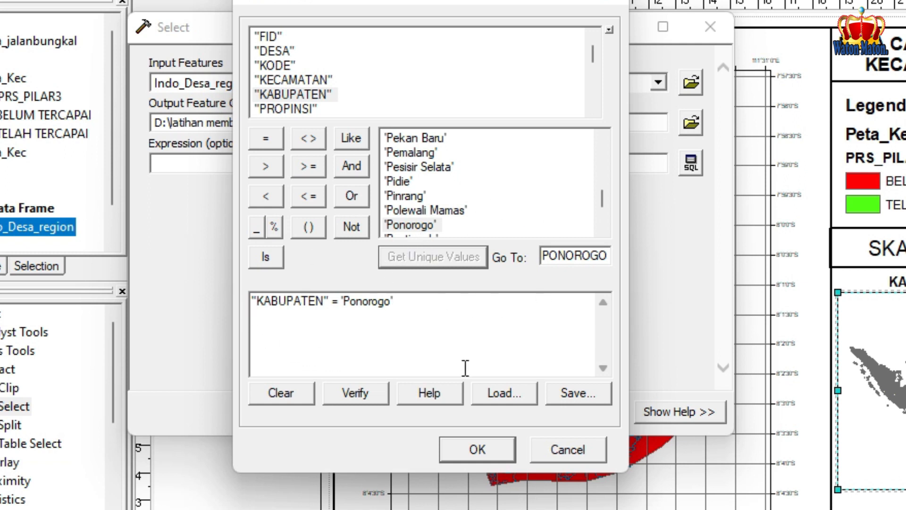
click(475, 449)
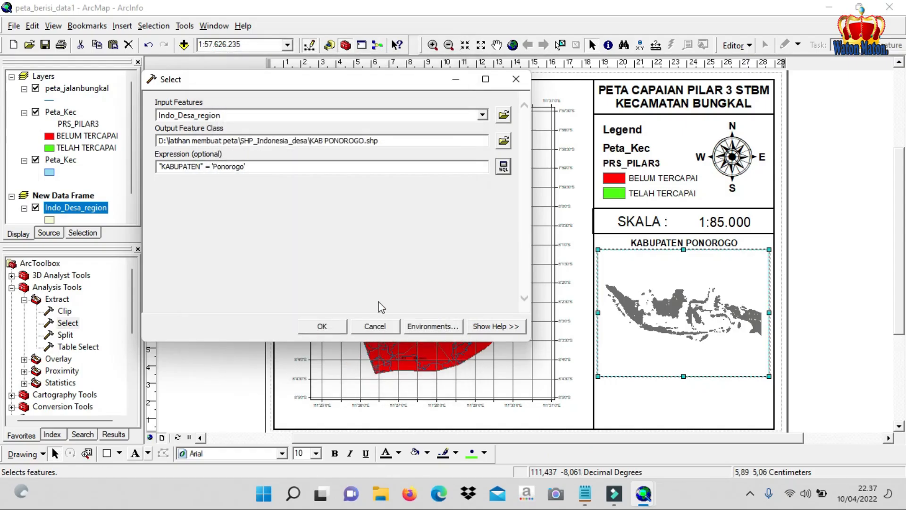
click(338, 332)
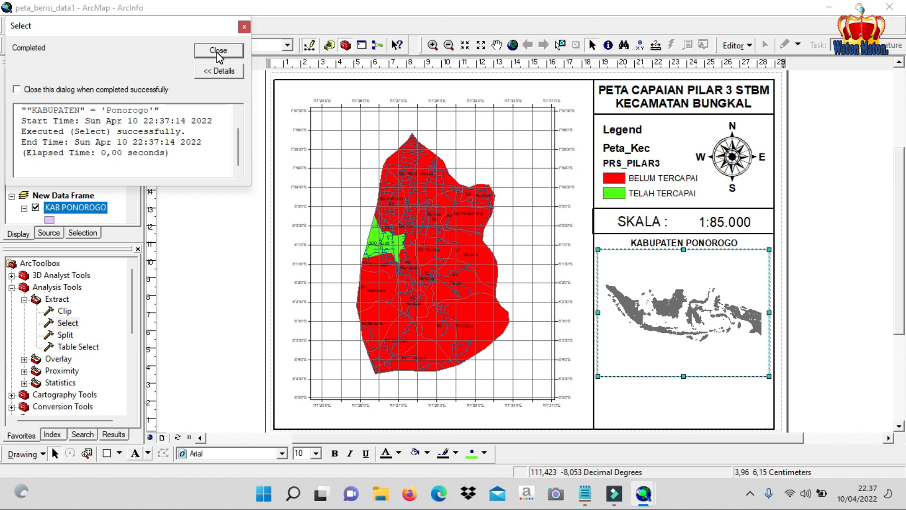
click(218, 57)
Step: Remove the Indo_Desa_region layer from New Data Frame, leaving KAB PONOROGO in it
scroll(119, 188, down, 1)
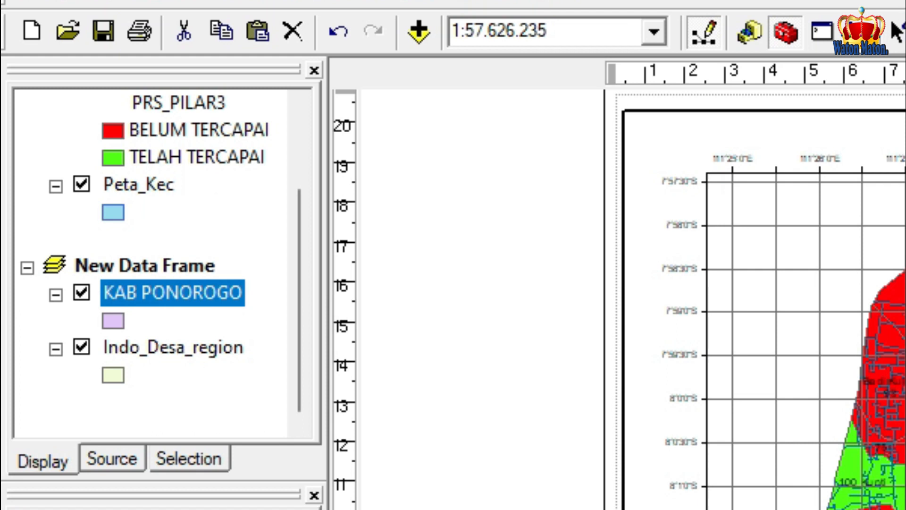
right_click(215, 348)
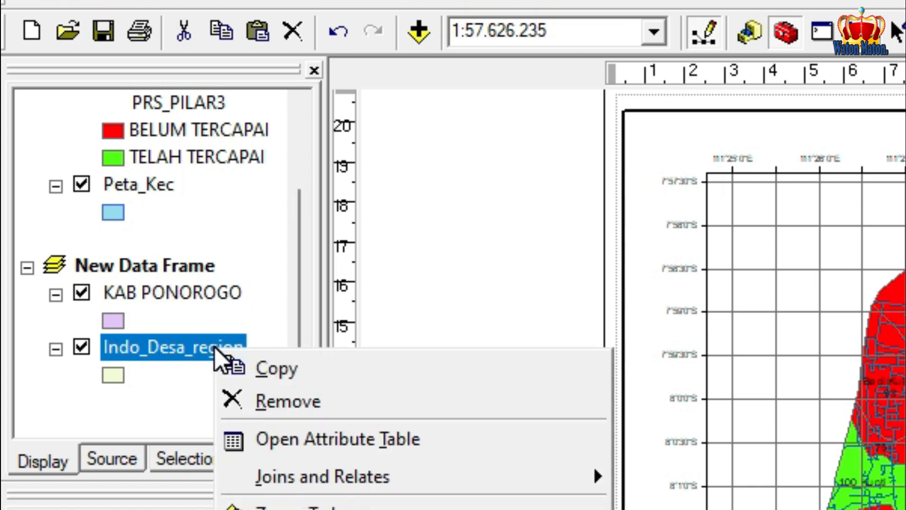
click(268, 402)
scroll(268, 402, down, 1)
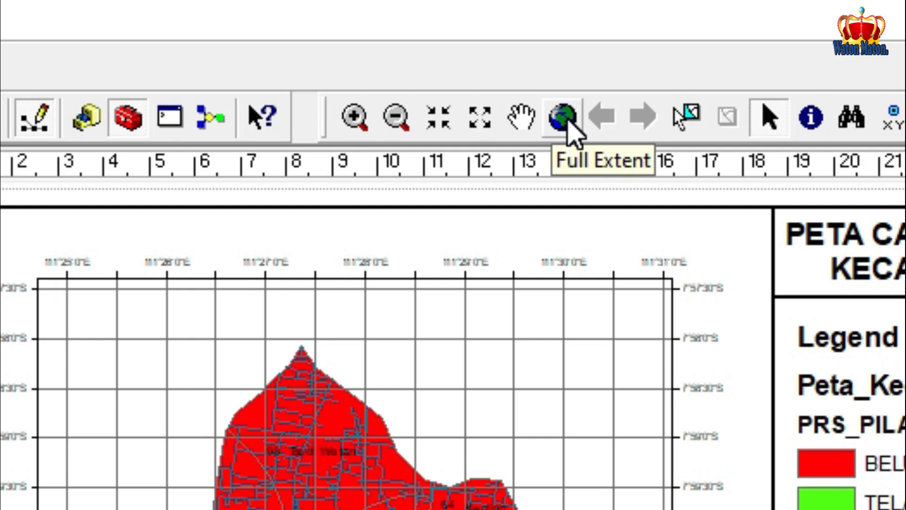
Step: Fit the inset data frame to the full extent of the KAB PONOROGO layer and deselect the frame
click(563, 118)
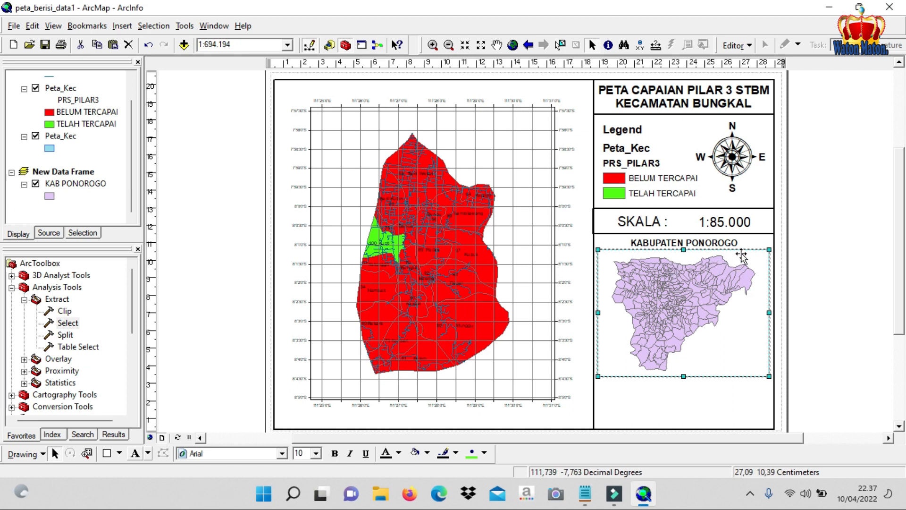
scroll(741, 256, down, 1)
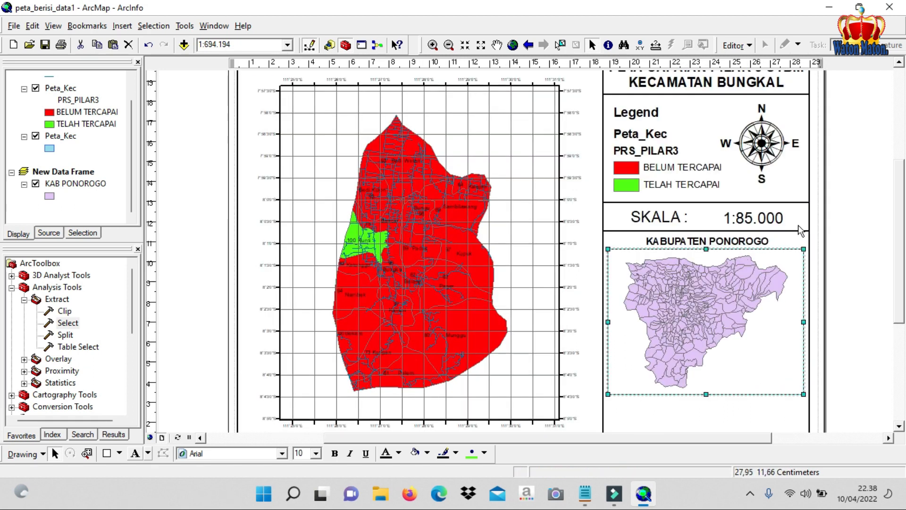
click(821, 225)
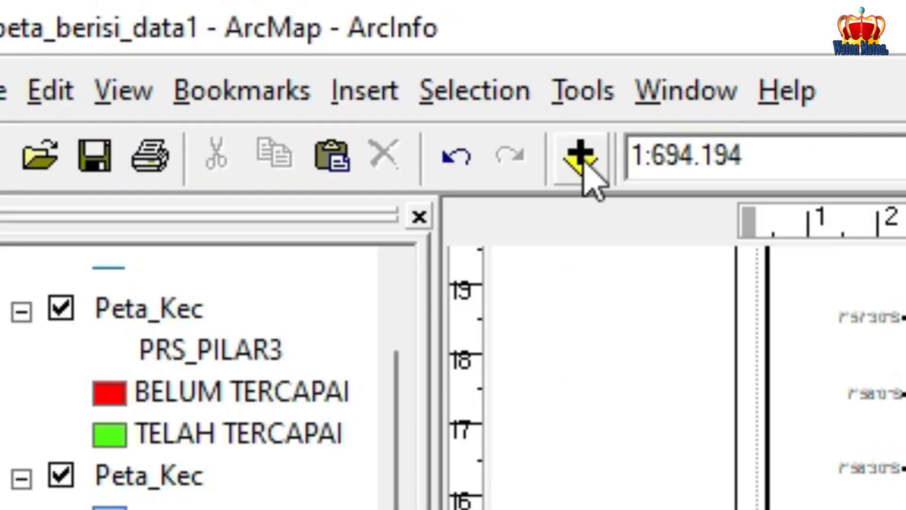
Step: Add Peta_Kec.shp from the latihan membuat peta folder to New Data Frame
click(583, 158)
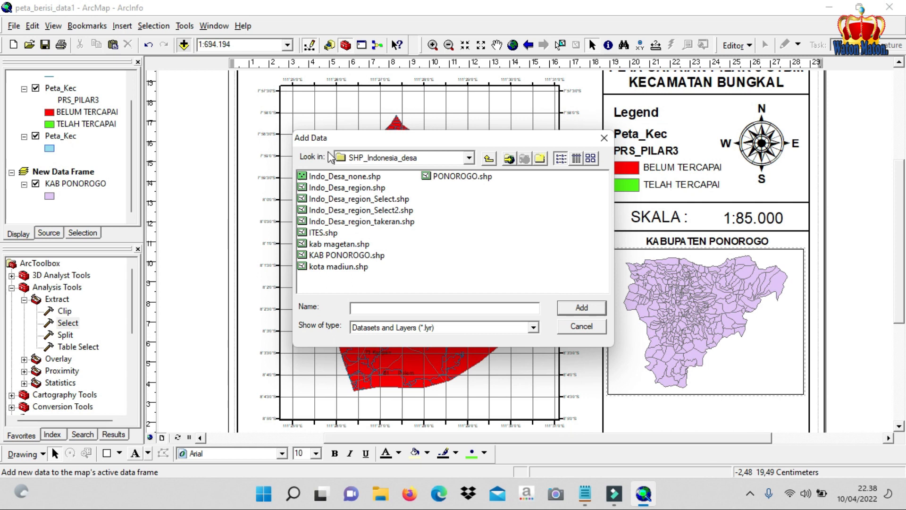
click(469, 157)
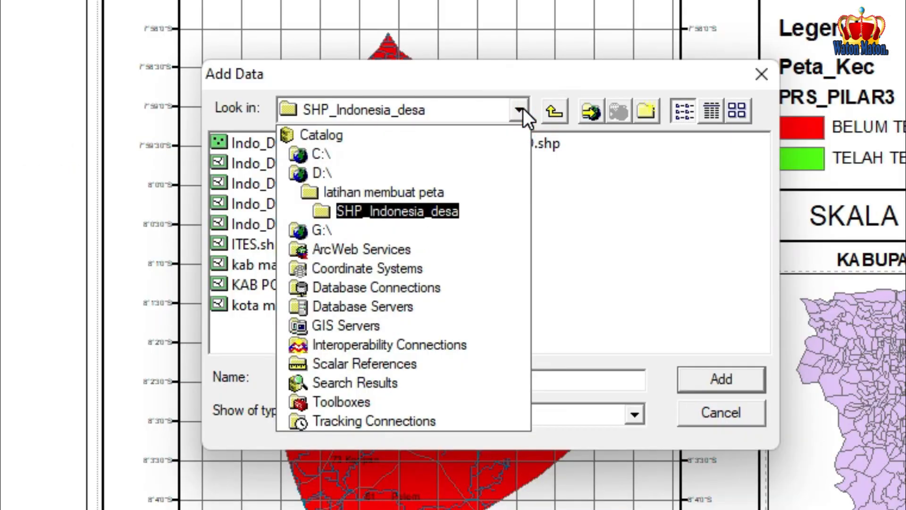
click(390, 188)
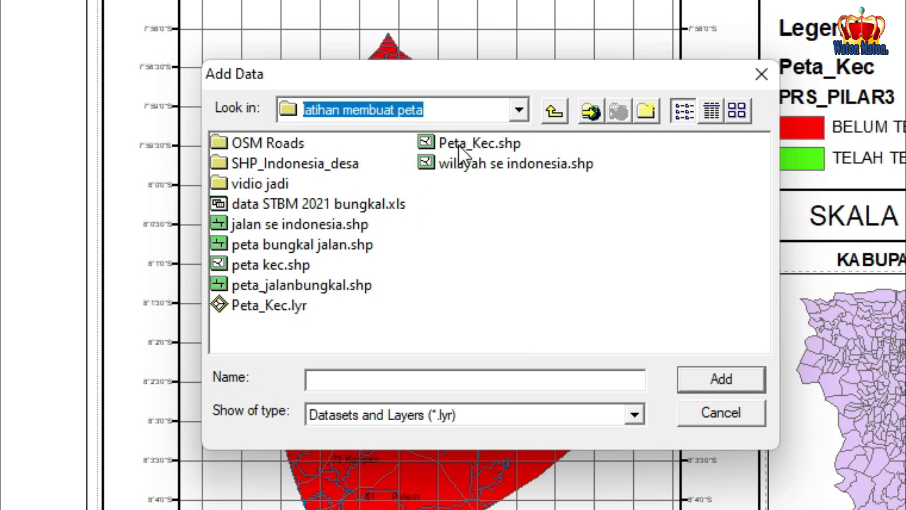
click(466, 142)
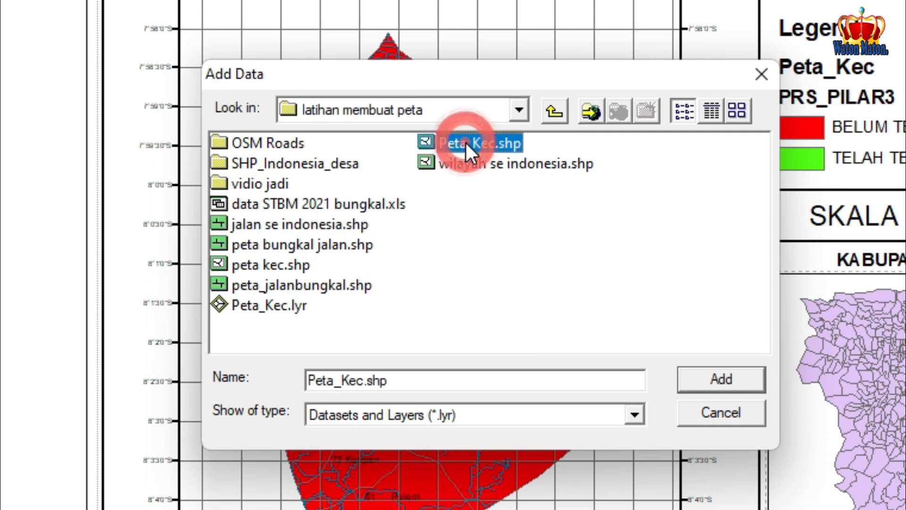
click(709, 380)
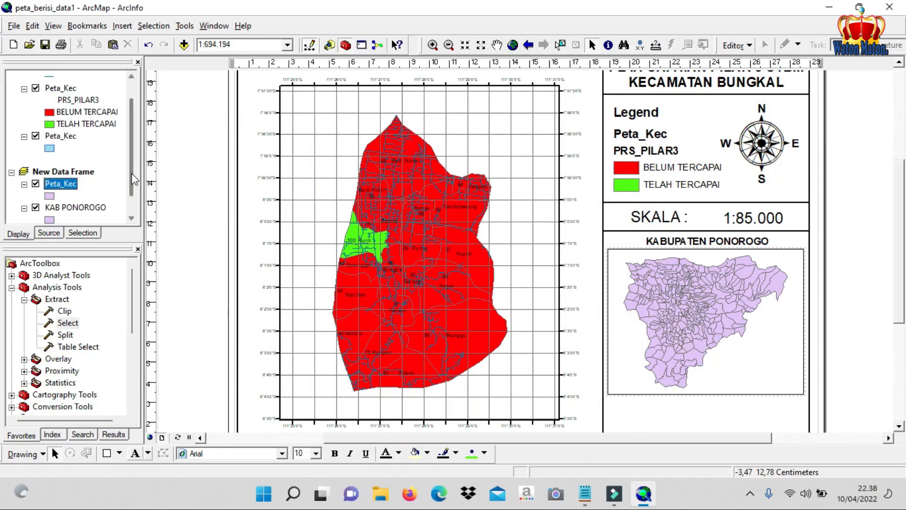
Step: Apply the Sun symbol to the Peta_Kec layer in New Data Frame
scroll(133, 176, down, 1)
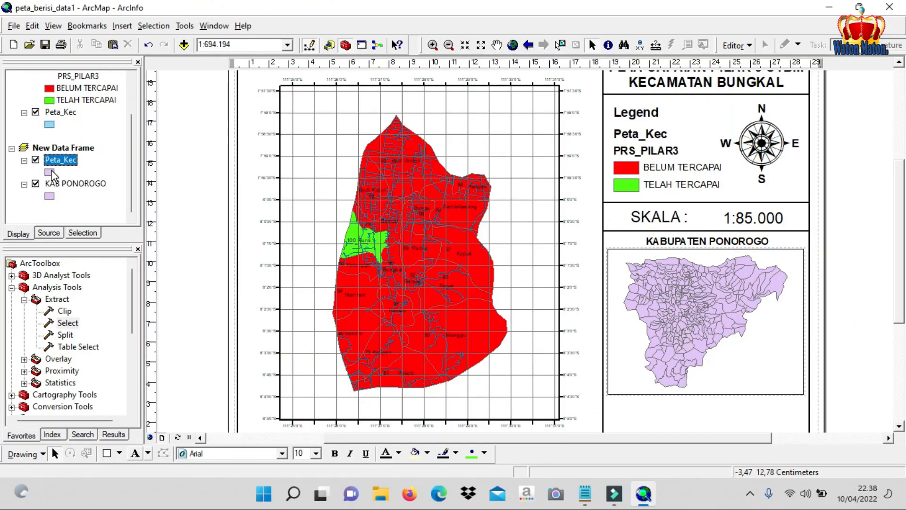
click(49, 172)
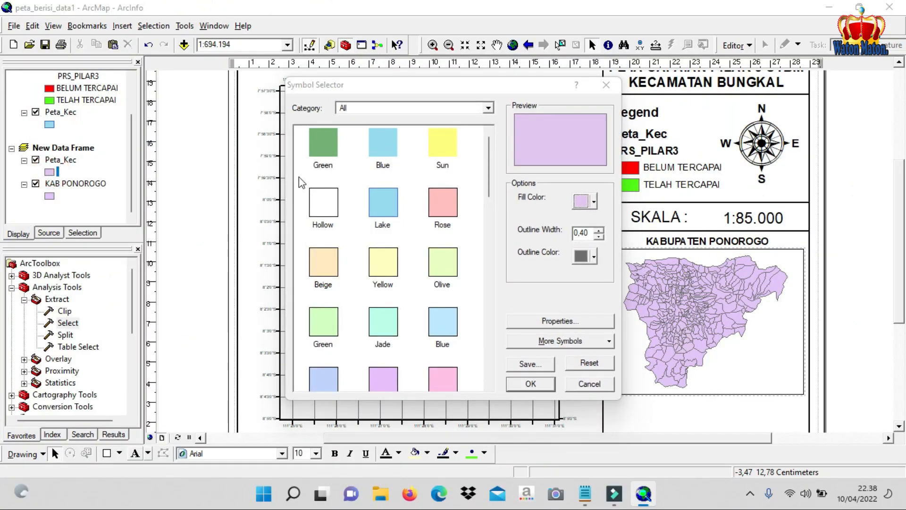
click(444, 147)
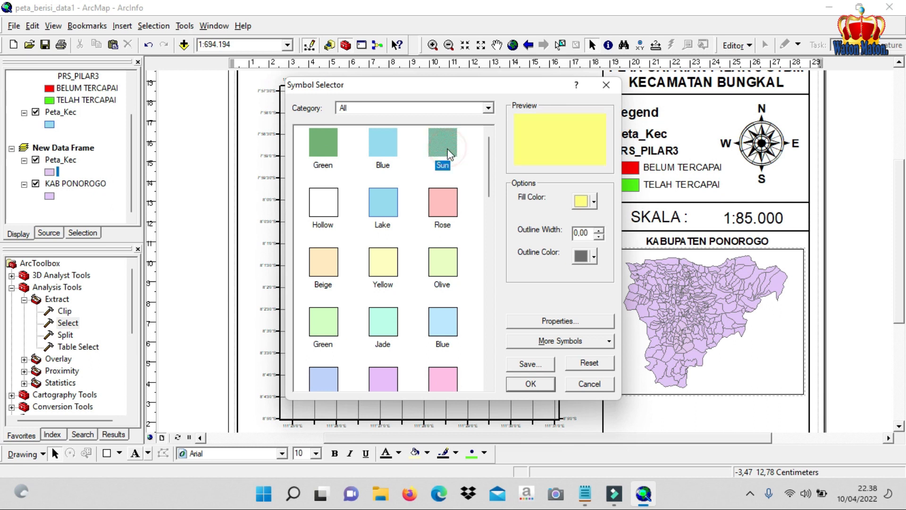
click(533, 381)
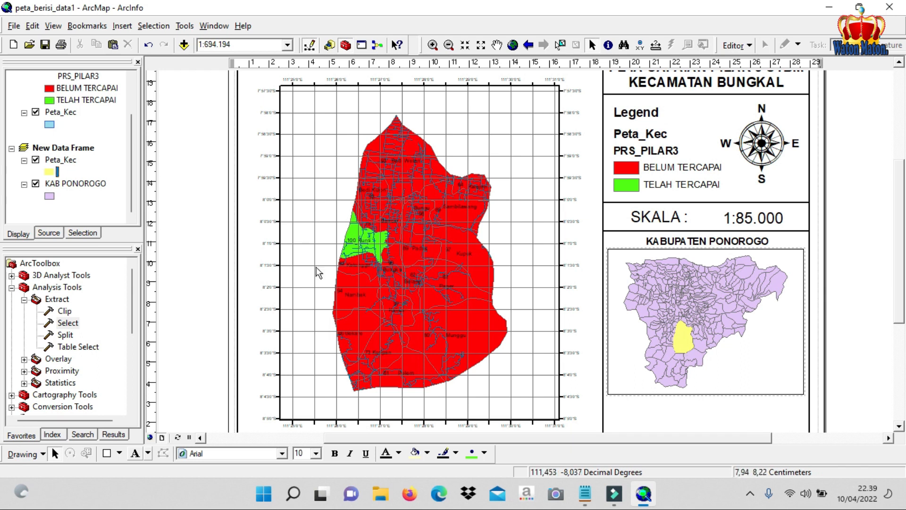
Step: Set the fill color of the inset's Peta_Kec layer to bright red
click(50, 172)
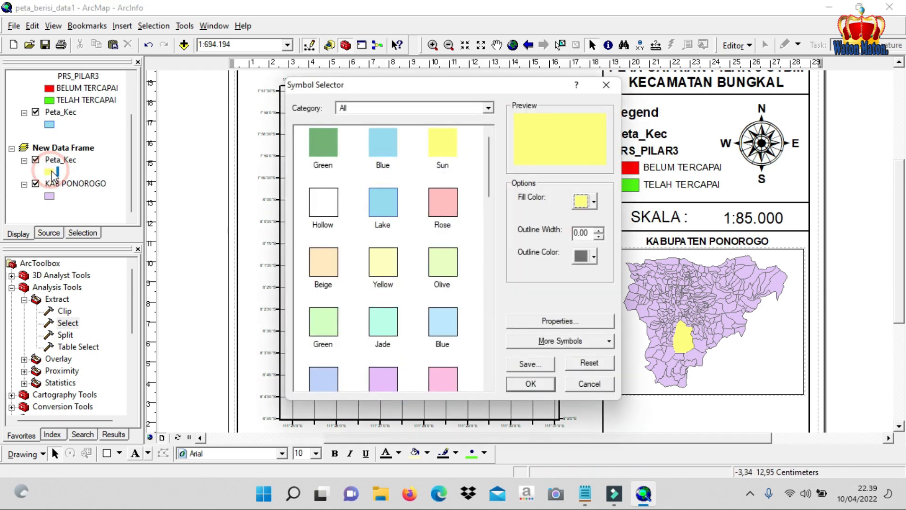
click(583, 202)
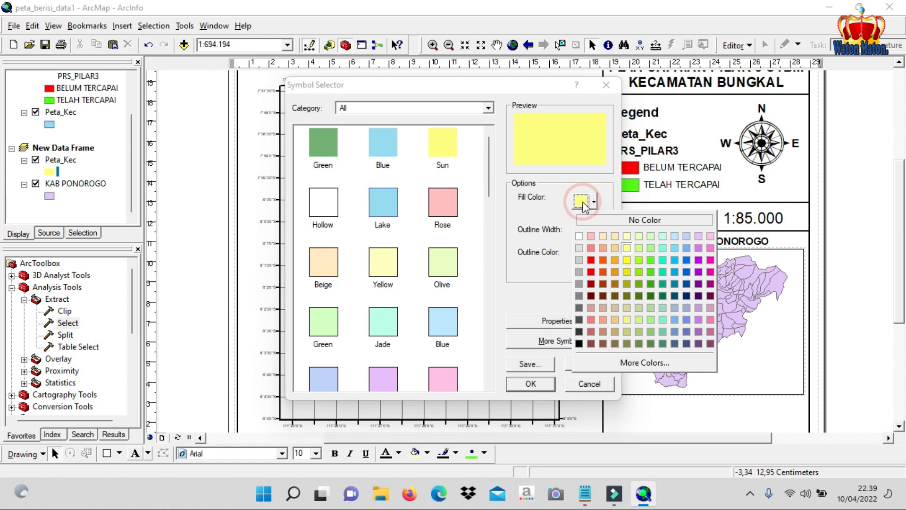
click(591, 258)
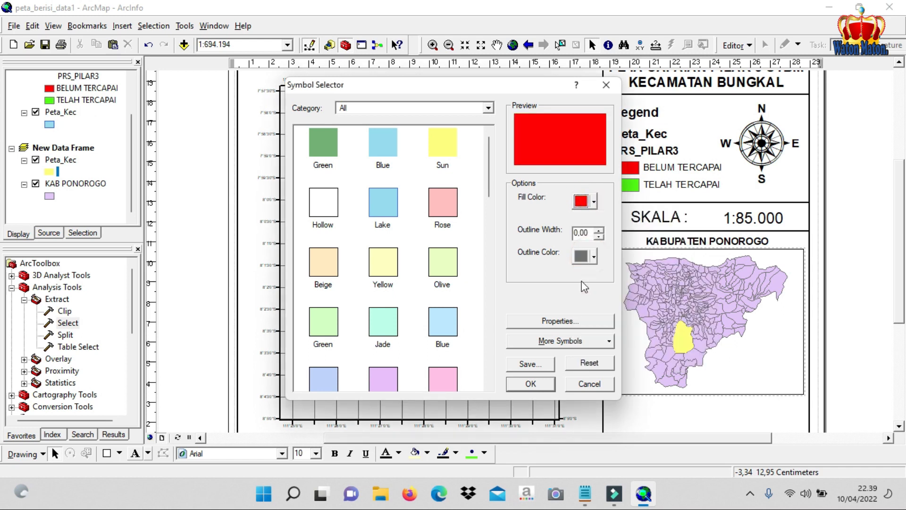
click(541, 386)
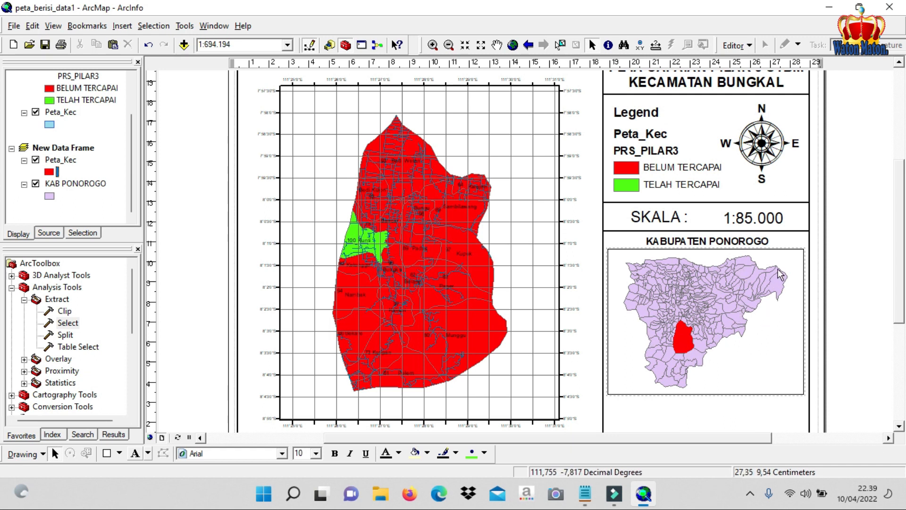
Step: Insert the Puskesmas Logo PNG picture, shrink it, and place it beneath the left end of the inset map
scroll(777, 269, down, 1)
scroll(777, 267, up, 2)
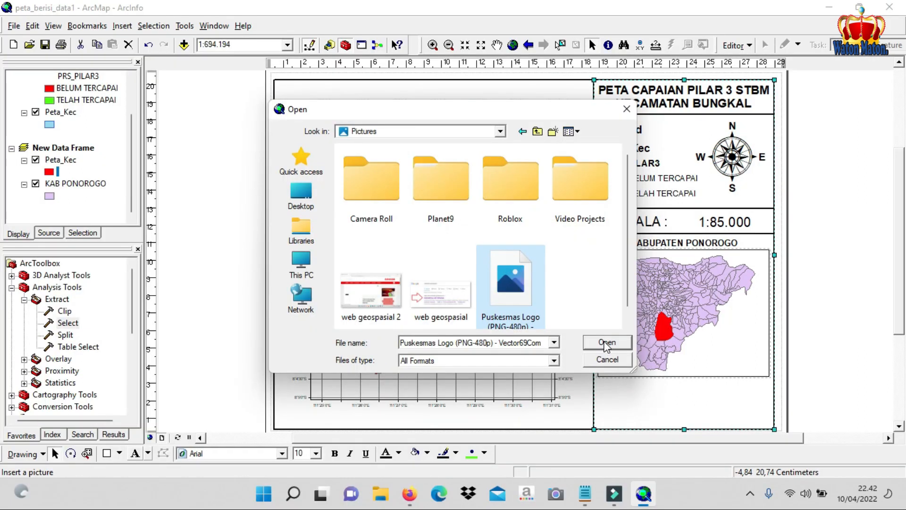
click(607, 343)
drag(620, 362, 528, 253)
drag(496, 206, 625, 347)
drag(658, 284, 616, 400)
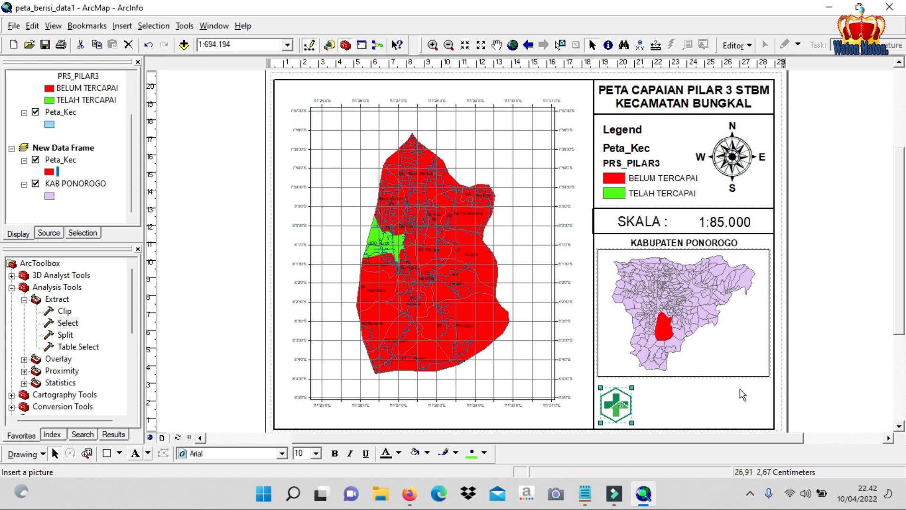
Step: Duplicate the rectangle around the SKALA text and move the copy beneath the inset map, over the logo
click(774, 218)
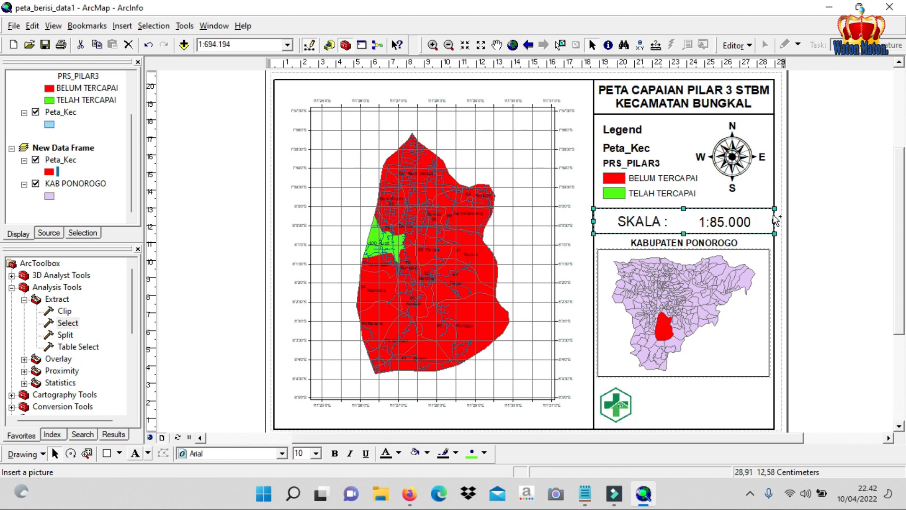
right_click(773, 216)
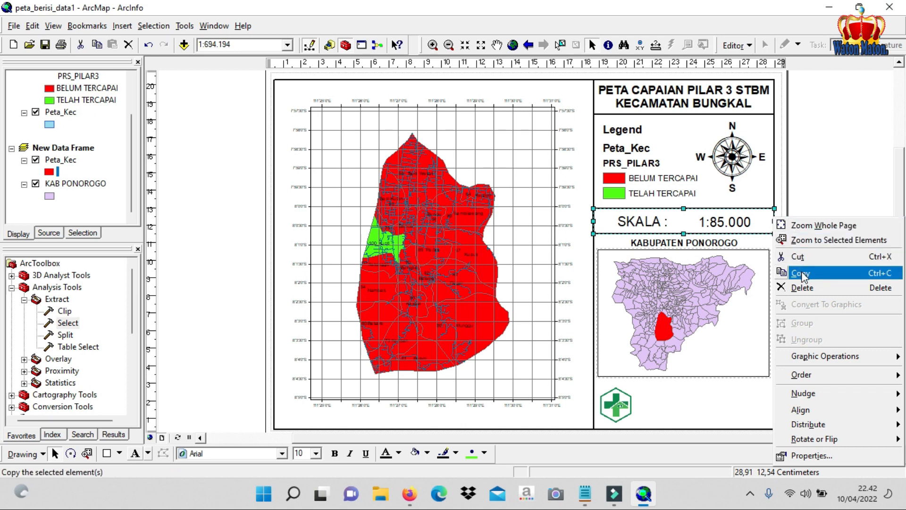
click(793, 271)
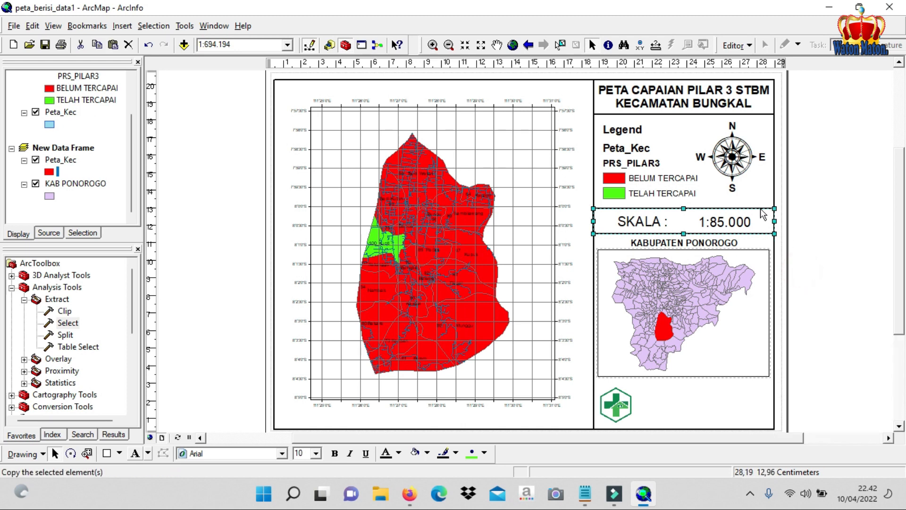
right_click(805, 217)
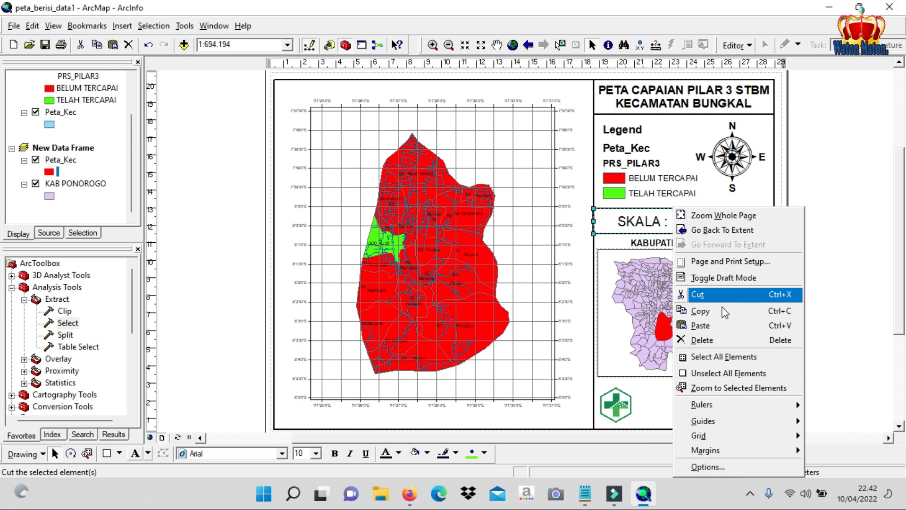
click(722, 328)
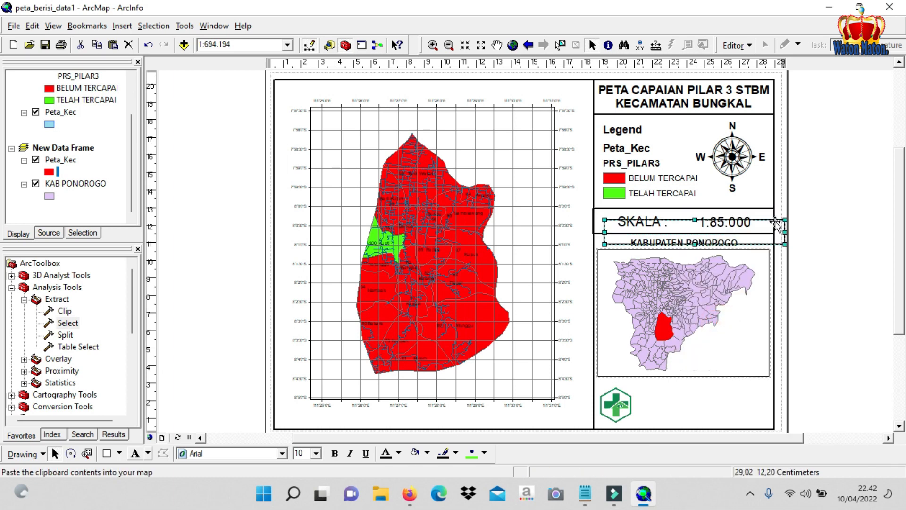
drag(776, 222, 763, 387)
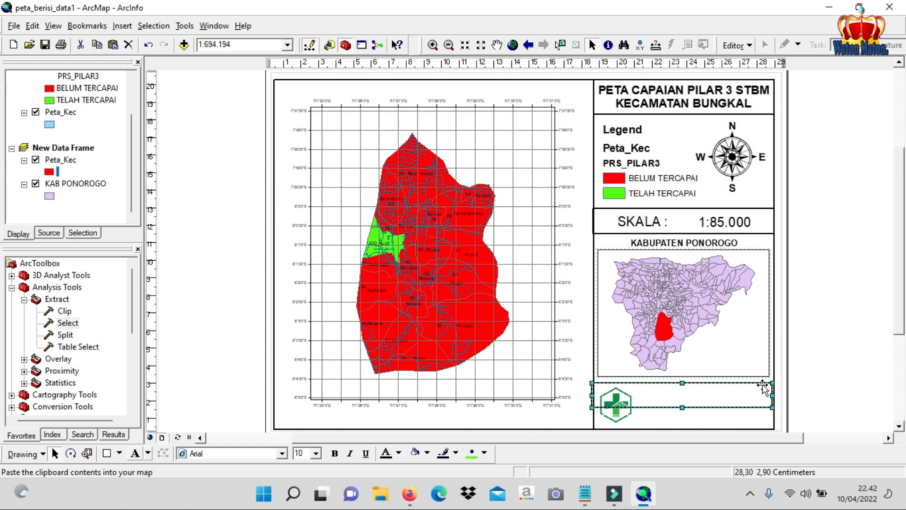
Step: Align the copied rectangle and the tall side-column frame along their bottom edges
shift+click(774, 421)
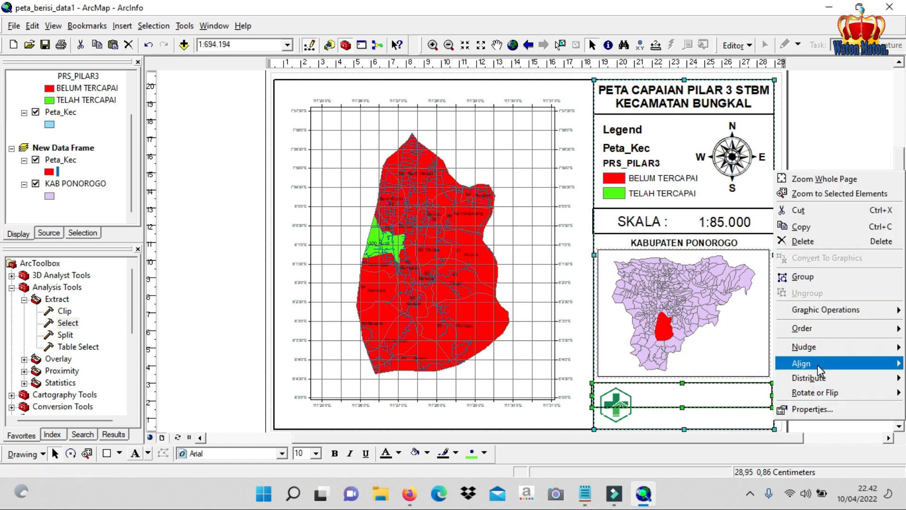
mouse_move(817, 363)
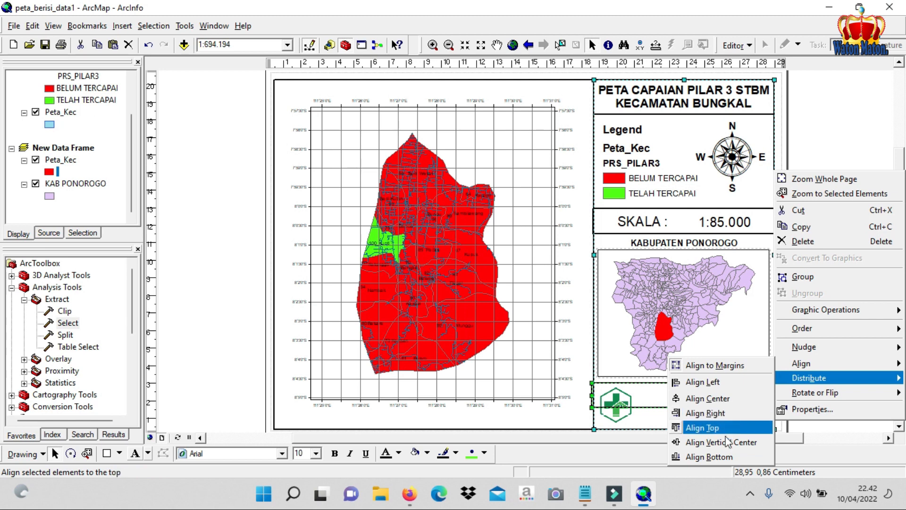
click(725, 455)
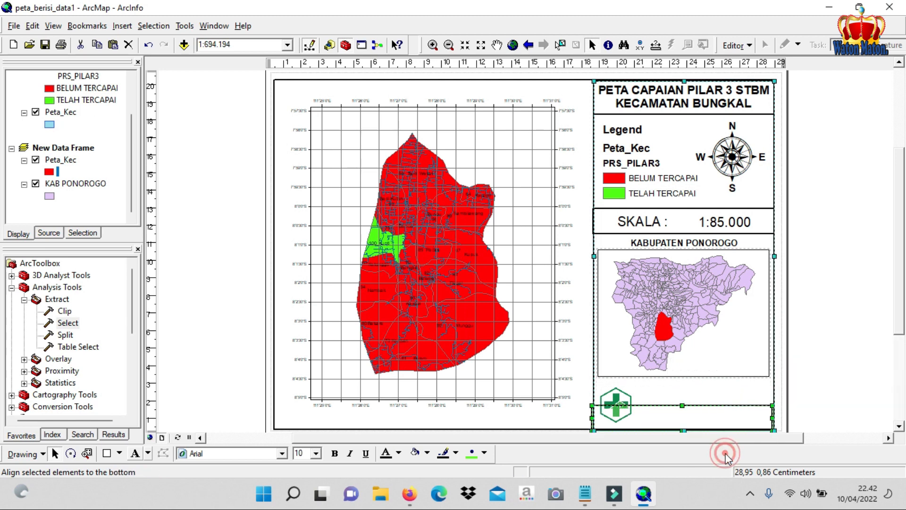
Step: Try aligning the copied rectangle and the side-column frame to the right, and undo that alignment
right_click(749, 404)
mouse_move(790, 353)
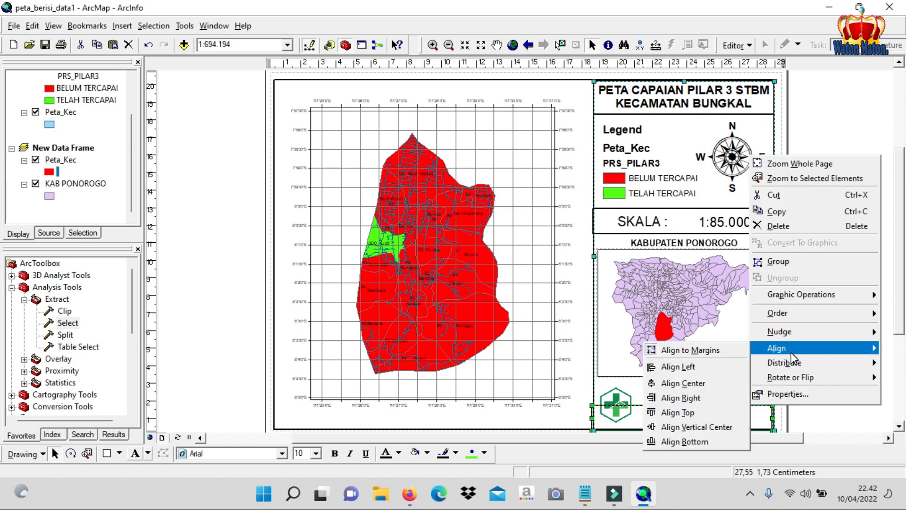
click(718, 400)
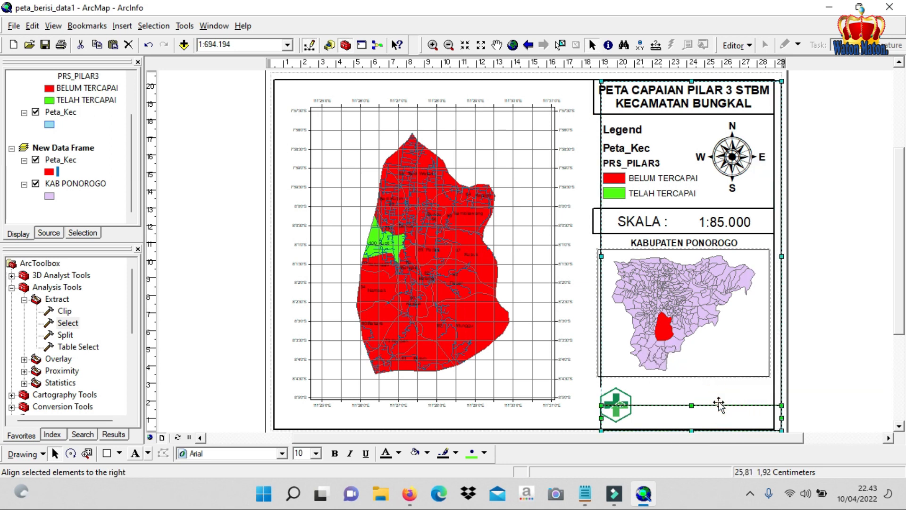
key(ctrl+z)
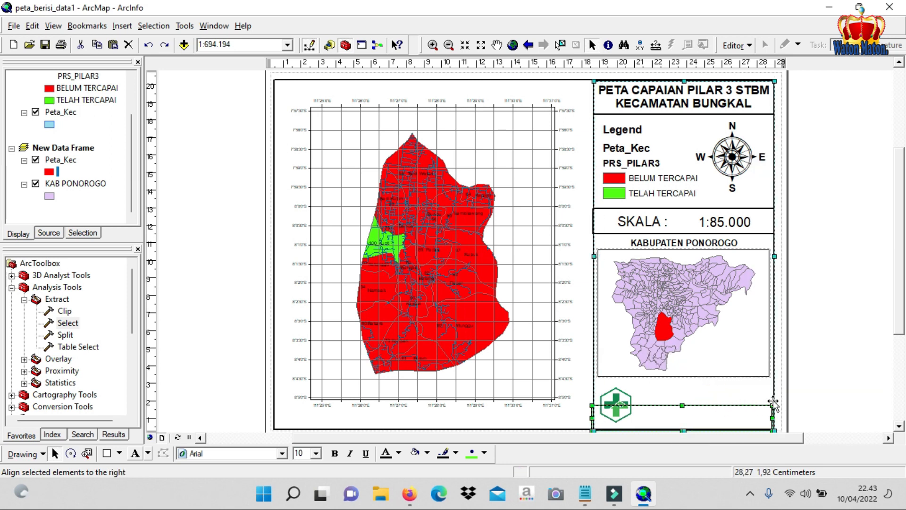
Step: Try nudging the tall side-column frame to the right, and move it back to its original position
click(815, 381)
click(760, 404)
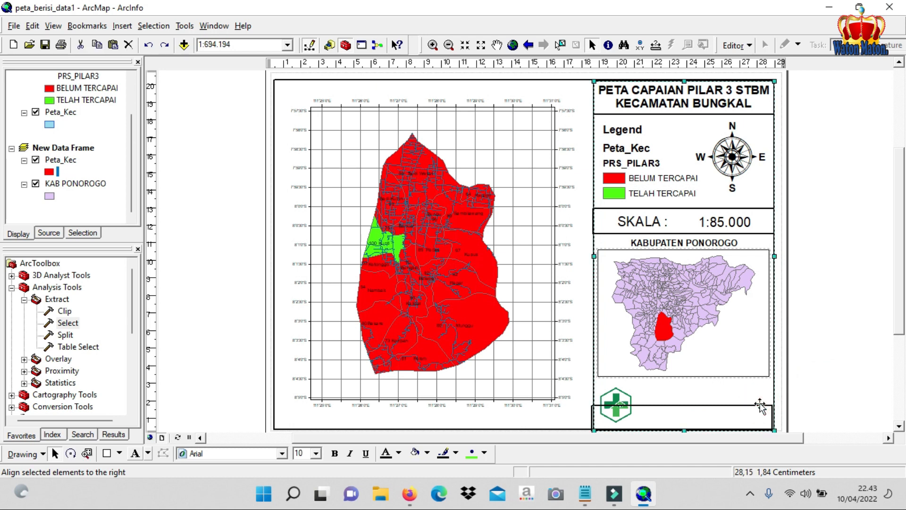
key(Right)
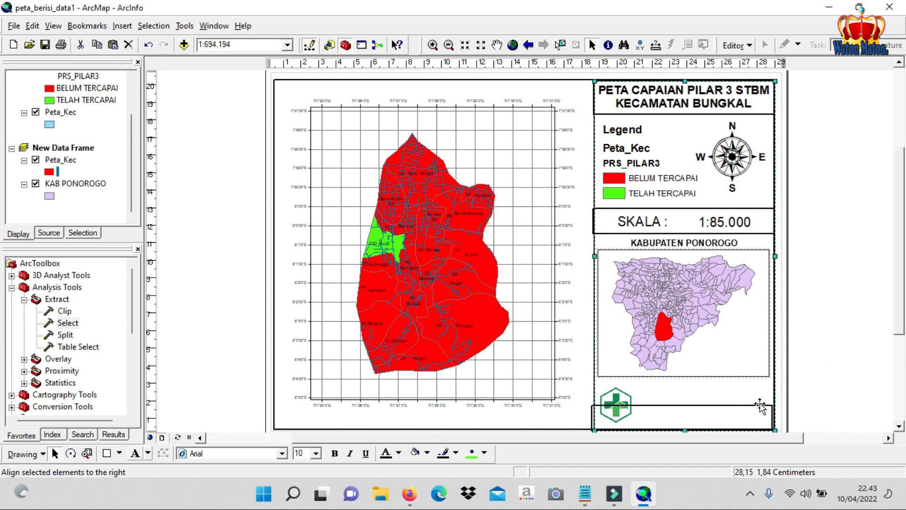
key(Right)
key(Right)
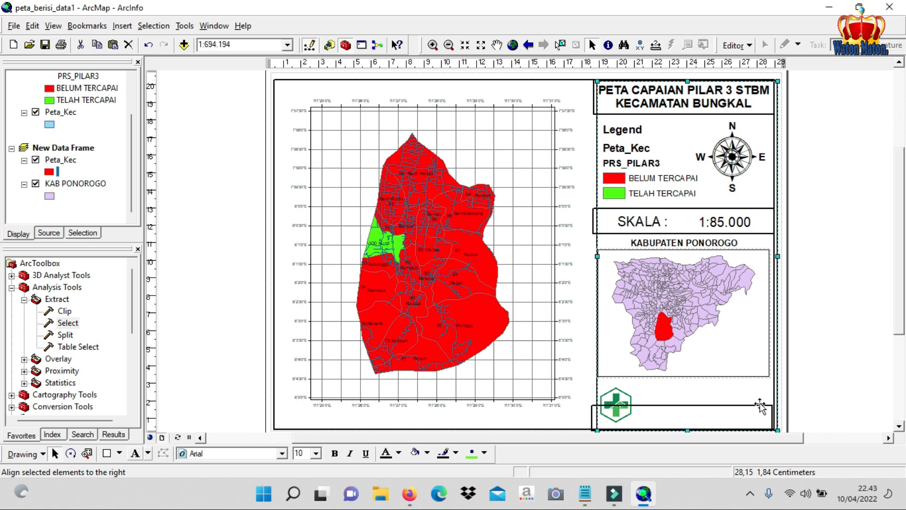
key(Left)
key(Left)
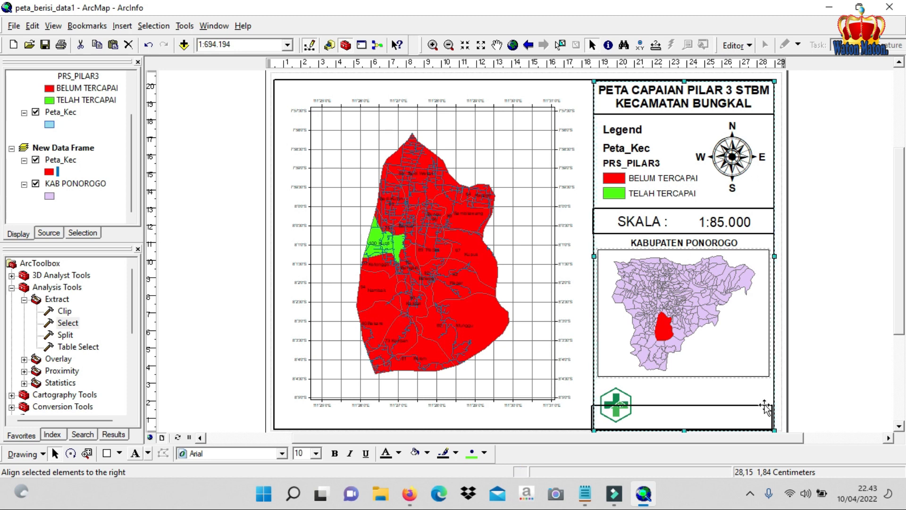
Step: Nudge the copied rectangle slightly to the right so its sides line up with the side-column frame
click(808, 378)
click(742, 403)
click(742, 404)
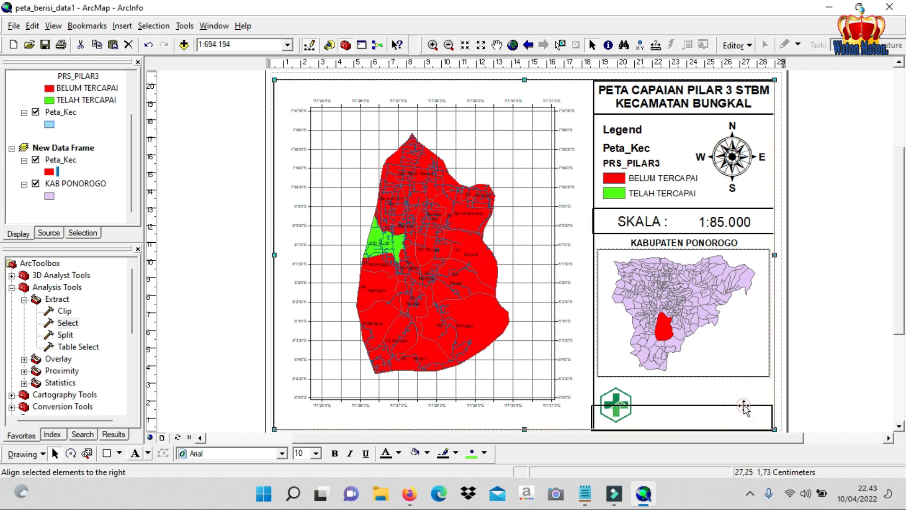
key(Right)
key(Right)
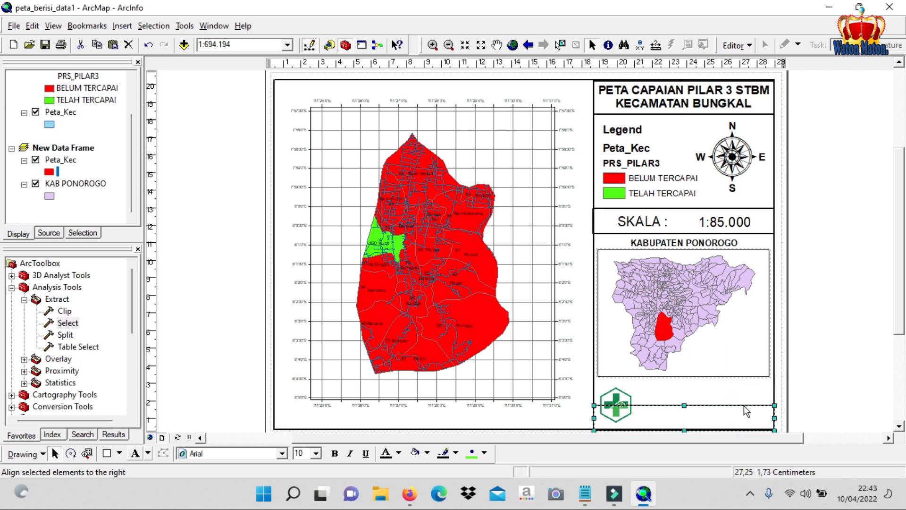
Step: Stretch the copied rectangle upward to just below the inset map so that it encloses the logo
click(684, 405)
drag(684, 405, 680, 383)
click(622, 406)
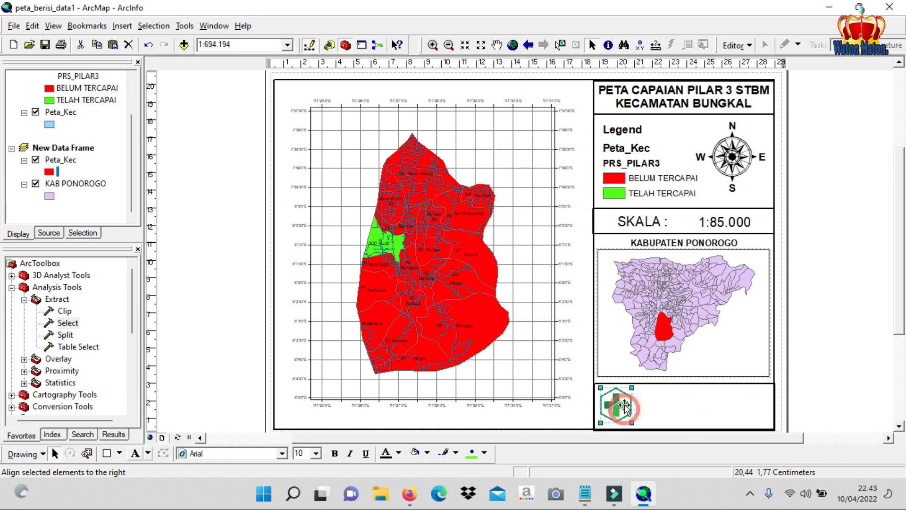
click(682, 398)
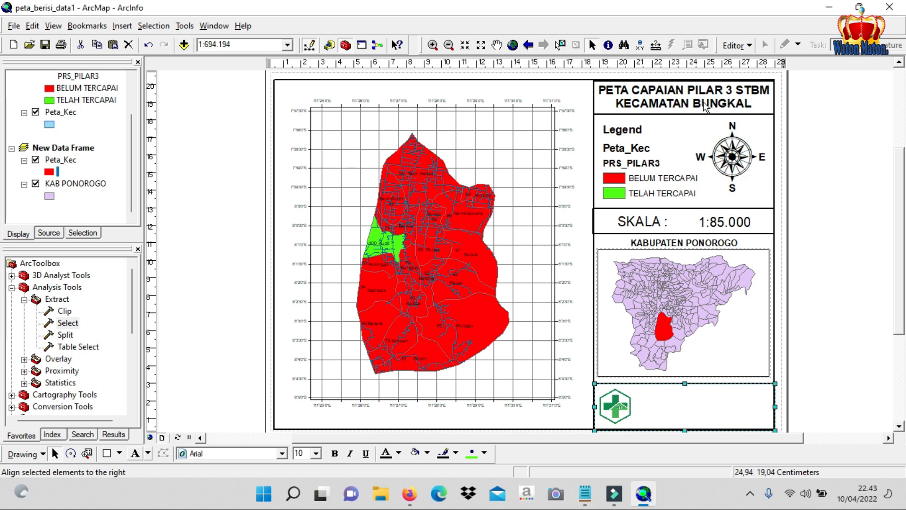
Step: Place two copies of the "KABUPATEN PONOROGO" caption beside the logo in the lowest box, one beneath the other
click(685, 240)
click(688, 243)
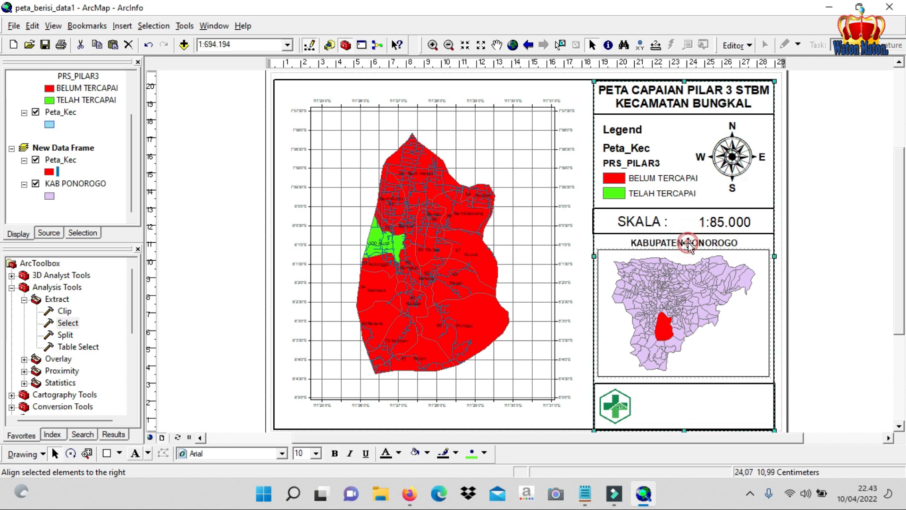
click(689, 242)
click(690, 239)
click(681, 242)
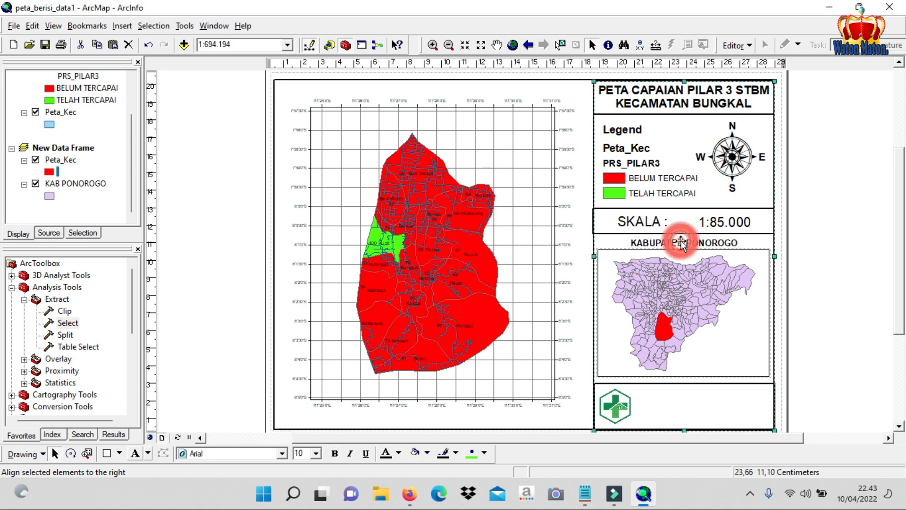
click(712, 242)
click(712, 242)
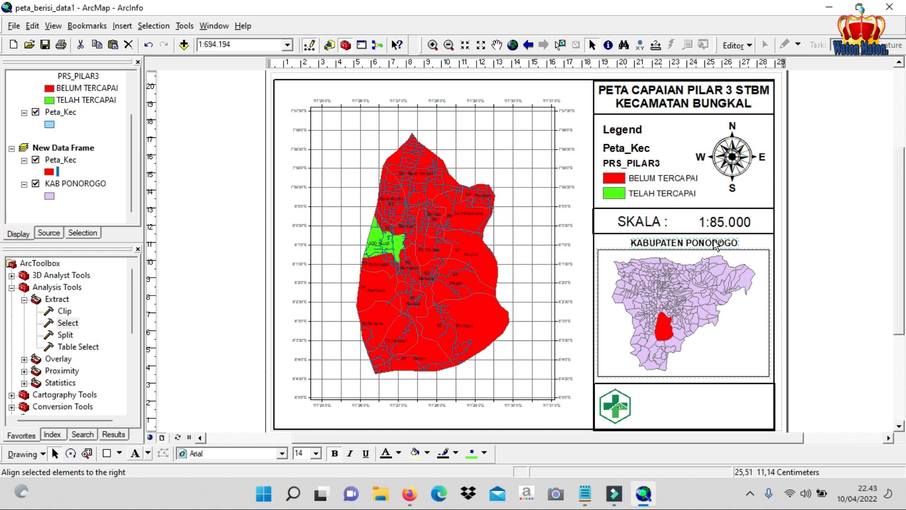
click(822, 333)
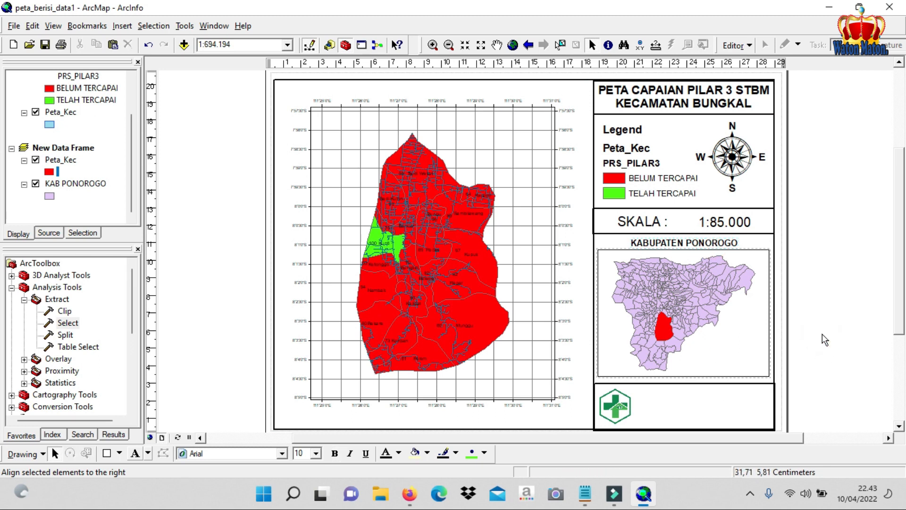
key(ctrl+v)
drag(731, 255, 735, 398)
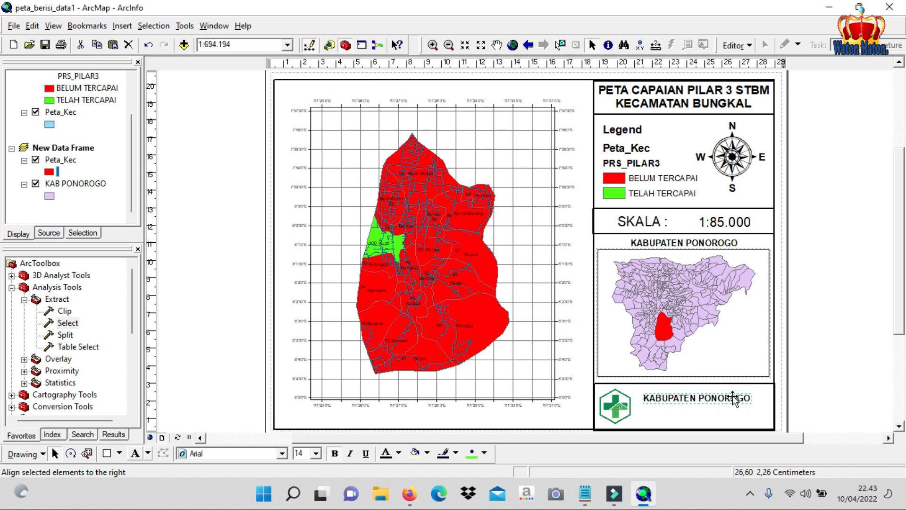
key(ctrl+v)
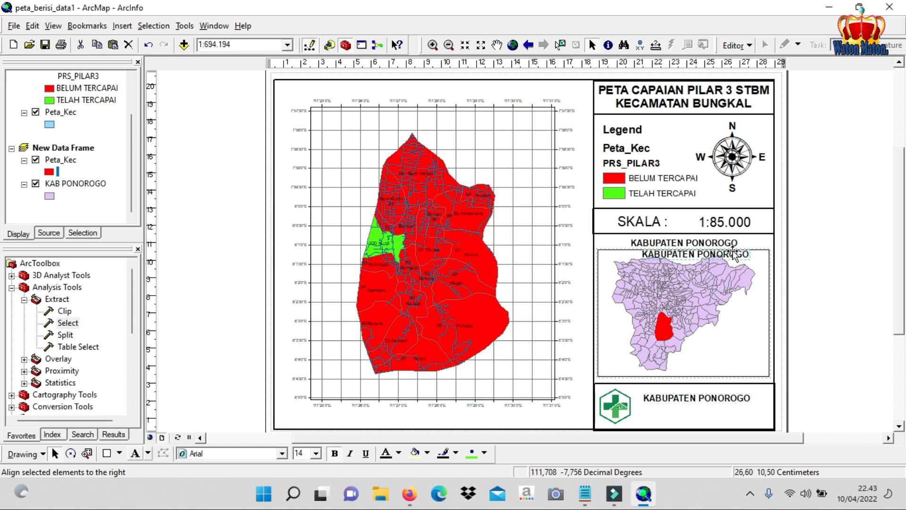
drag(734, 254, 734, 407)
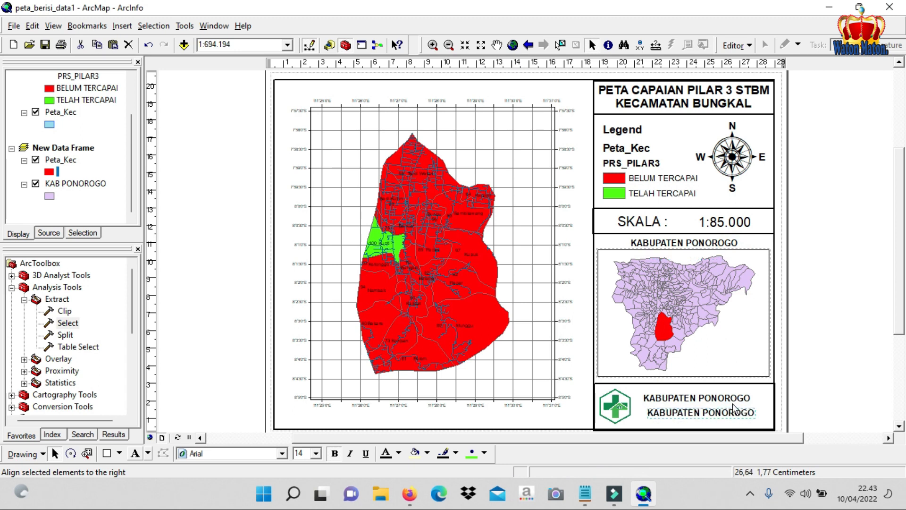
Step: Change the upper copied caption beside the logo to "UPTD. PUSKESMAS BIUNGKAL"
double_click(733, 403)
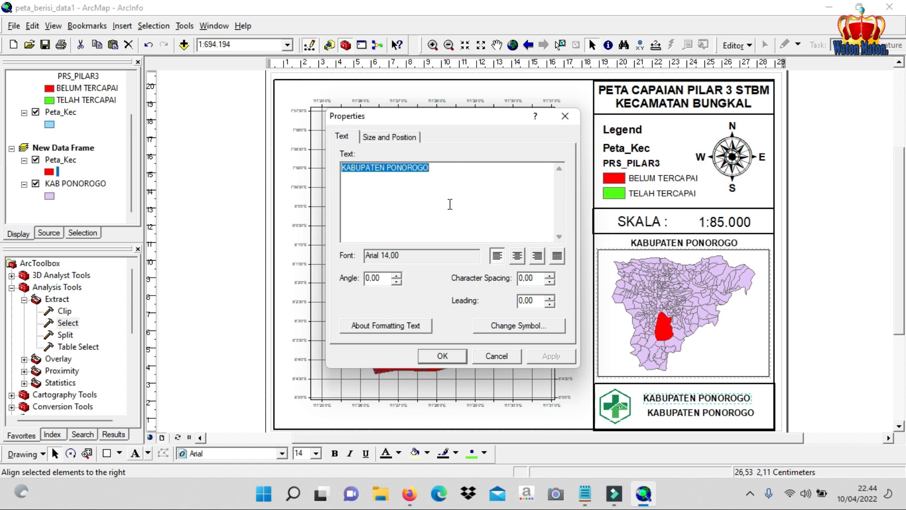
text(UPTD. PUSKESMAS BIUNGKAL)
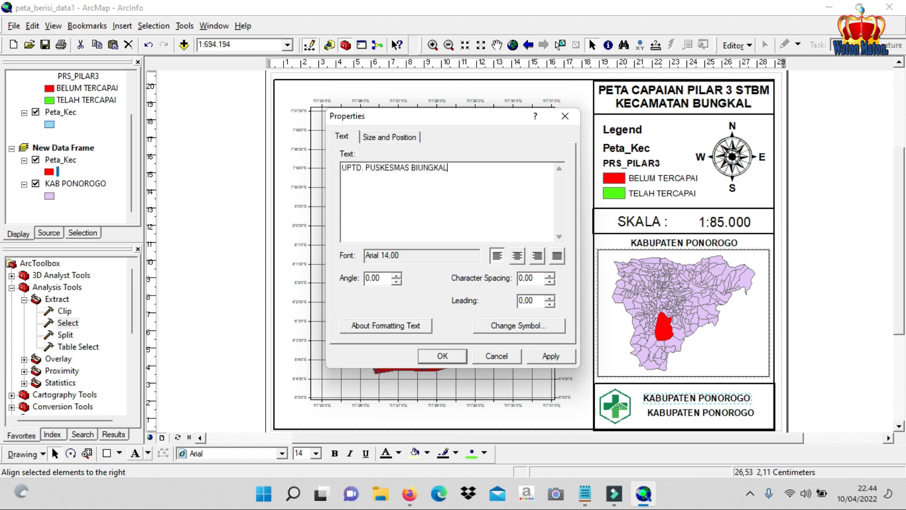
click(541, 356)
click(453, 356)
Step: Shift the Puskesmas caption to fit inside the logo box and move the KABUPATEN PONOROGO line close beneath it
click(700, 401)
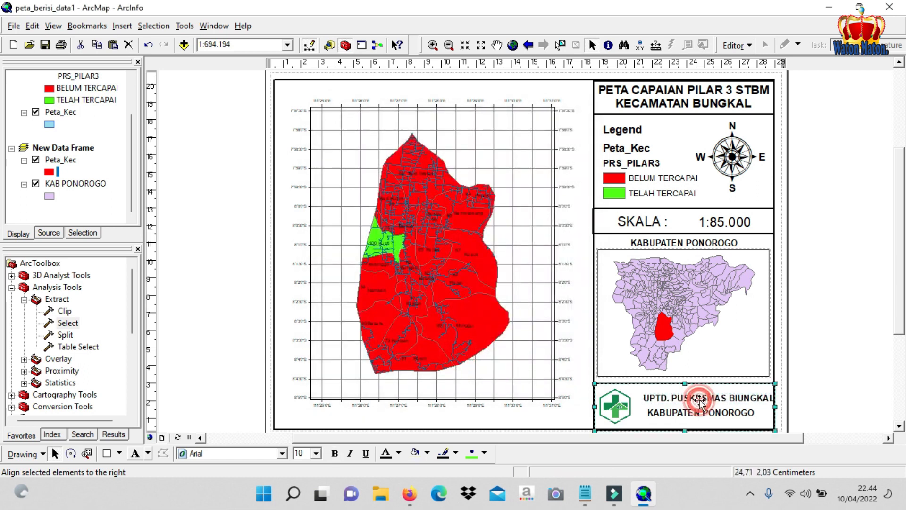
click(719, 399)
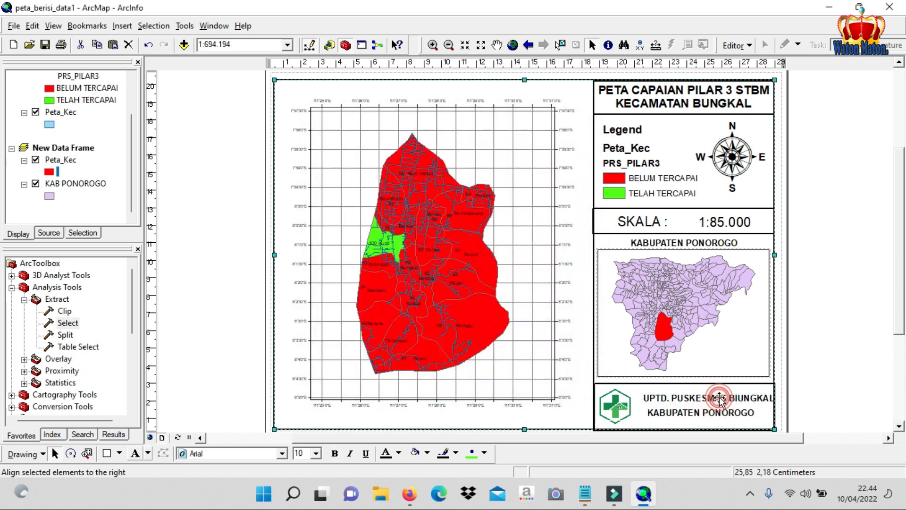
click(688, 399)
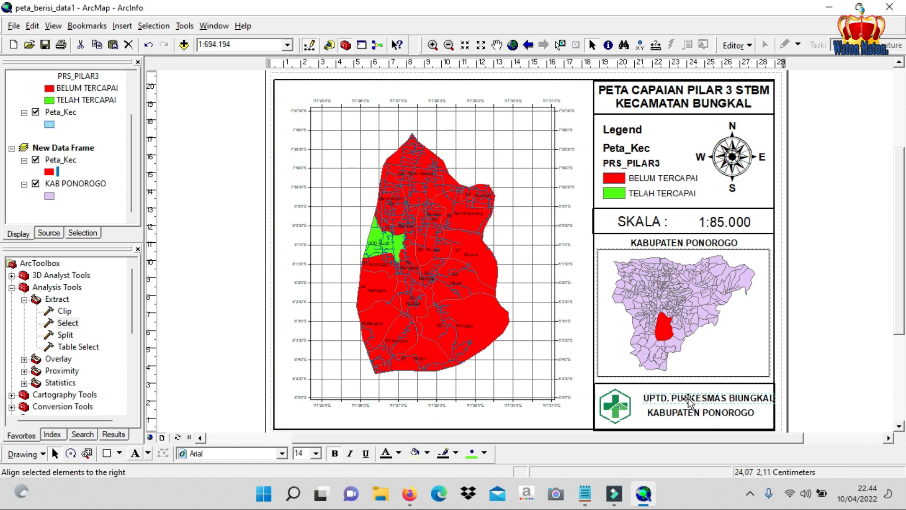
drag(758, 399, 750, 395)
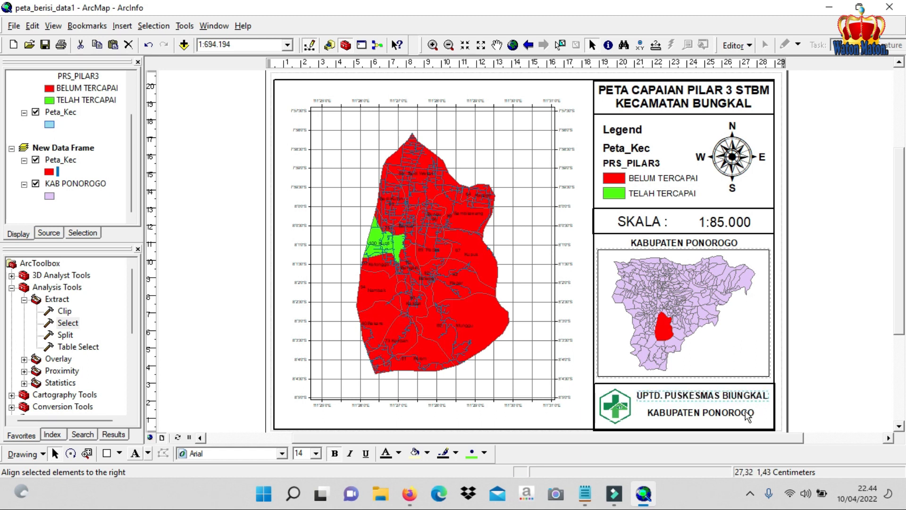
click(736, 395)
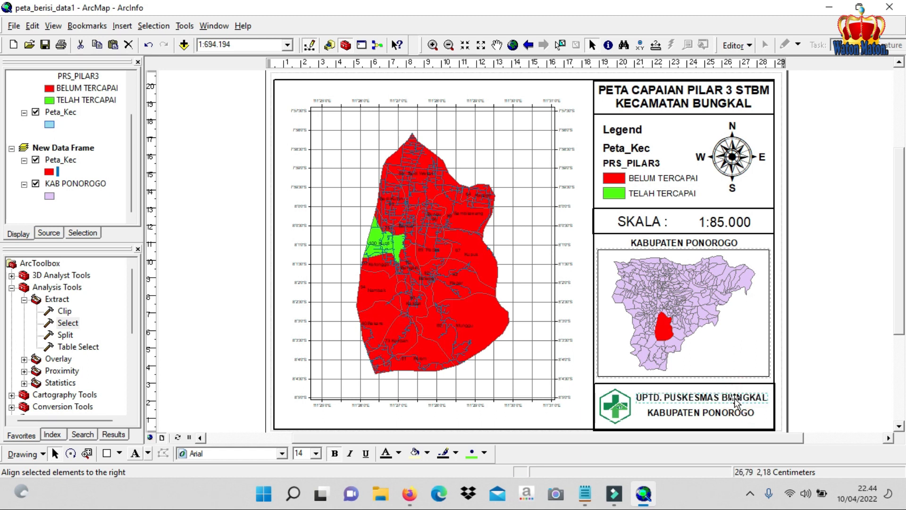
click(719, 413)
drag(717, 411, 715, 410)
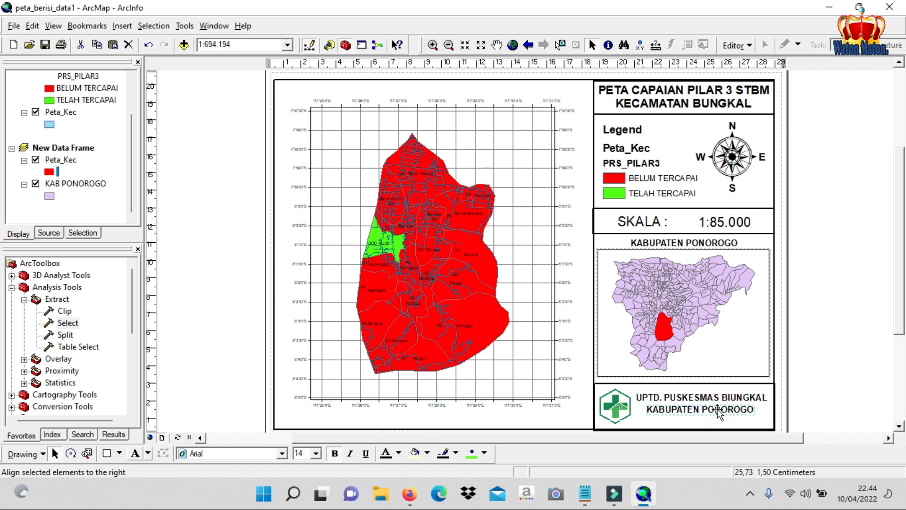
click(820, 381)
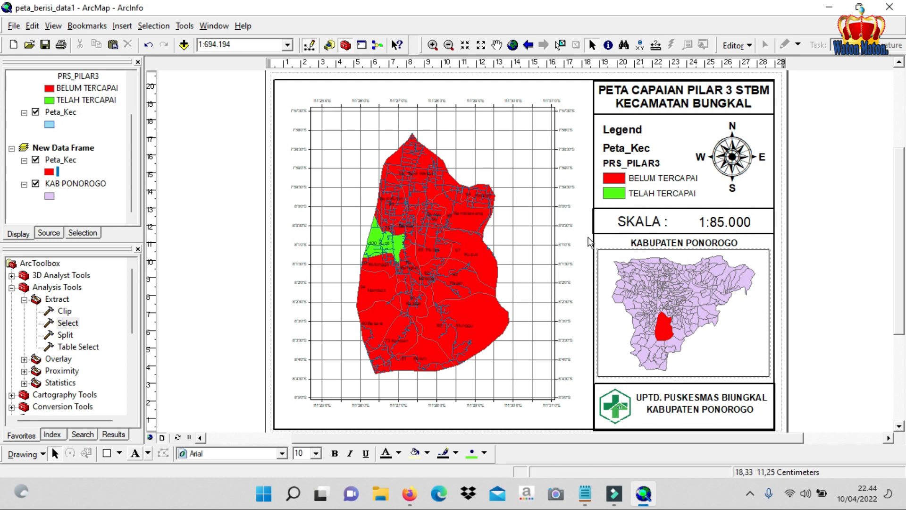
Step: Save the current map document with the finished layout
click(643, 208)
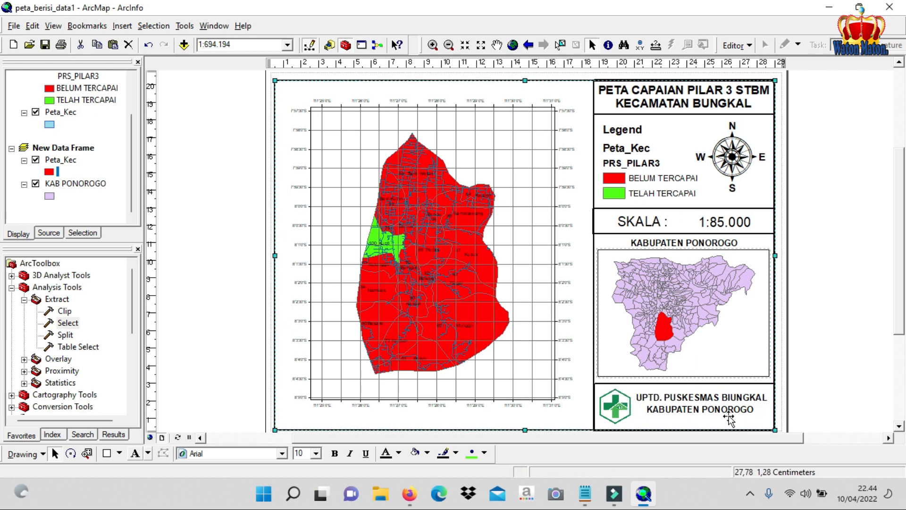
click(820, 203)
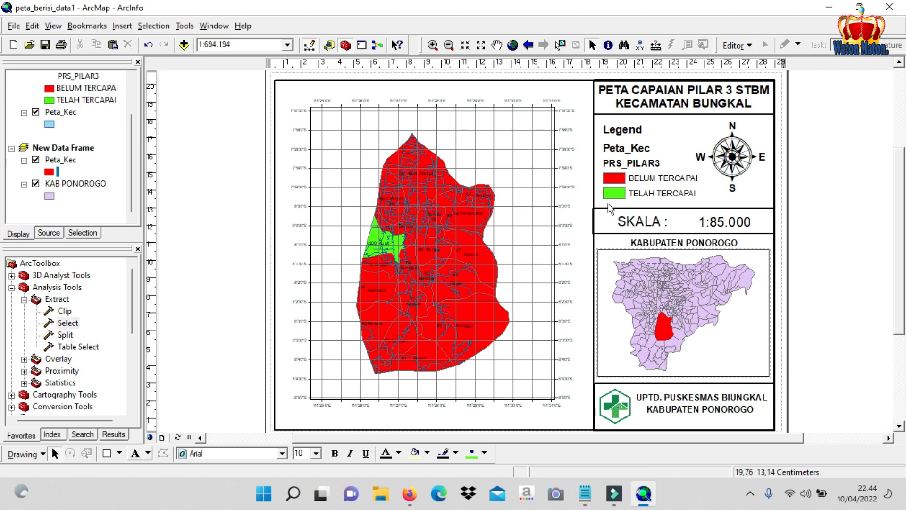
click(46, 45)
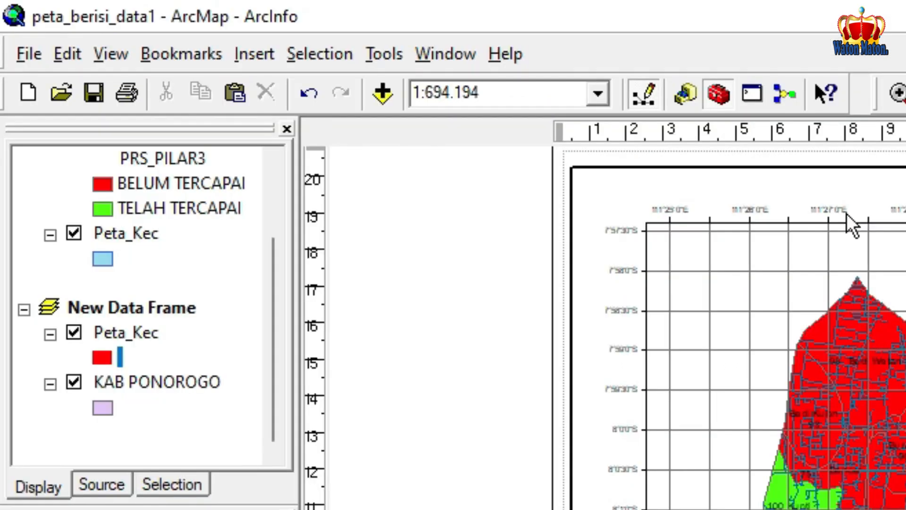
Step: Save the map under the new name "peta stbm 1 bungkal" as an ArcMap Document in the "latihan membuat peta" folder
click(31, 54)
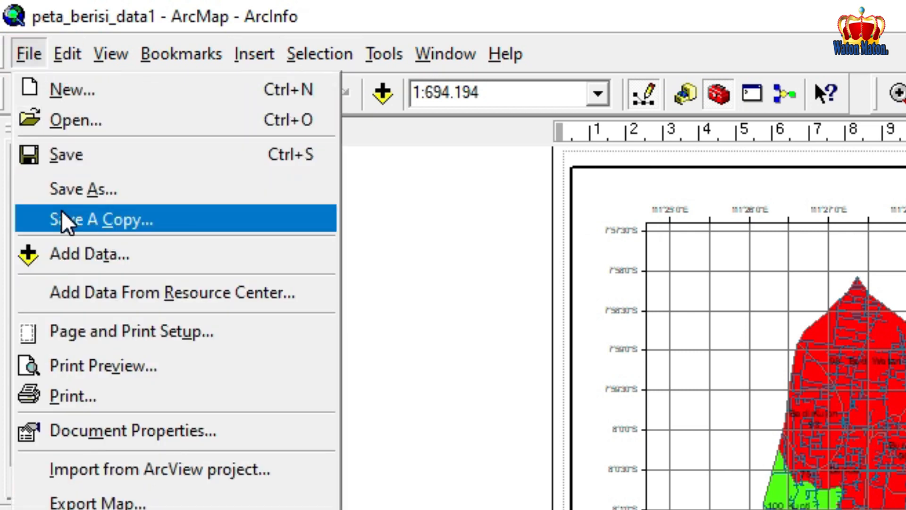
click(84, 188)
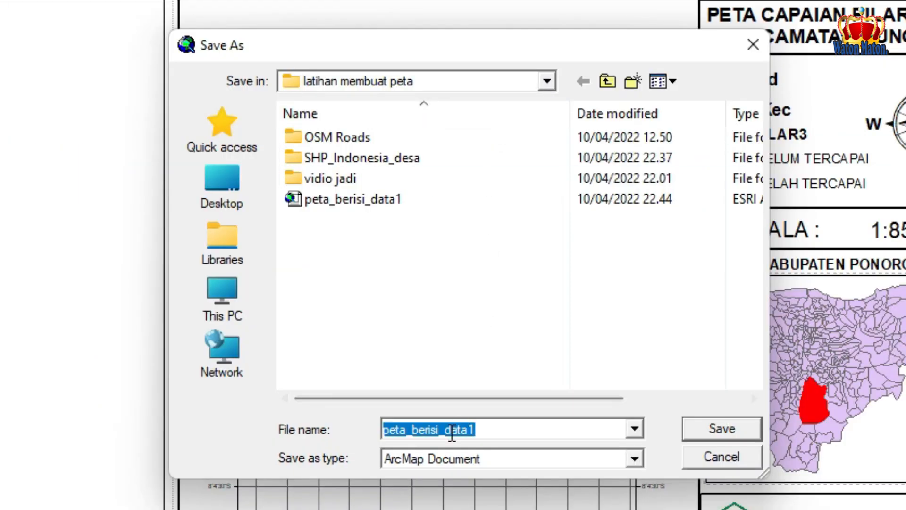
click(429, 428)
double_click(430, 427)
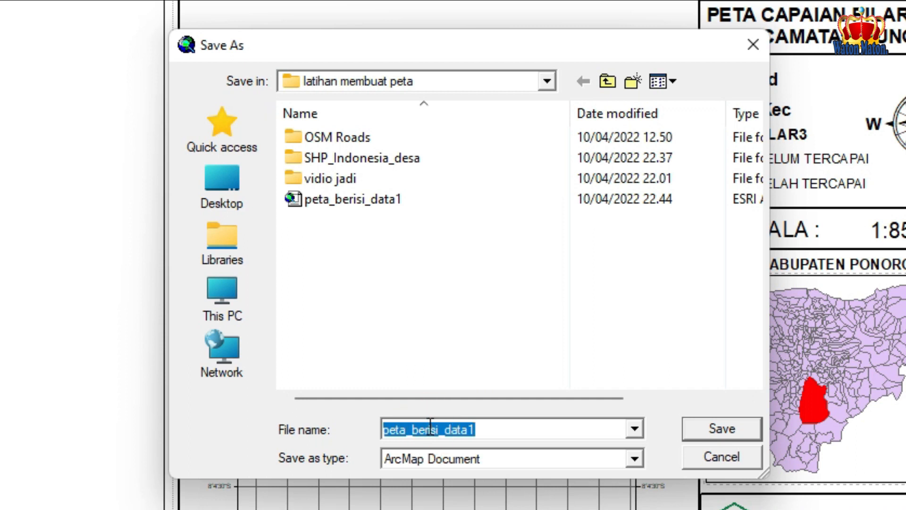
text(p)
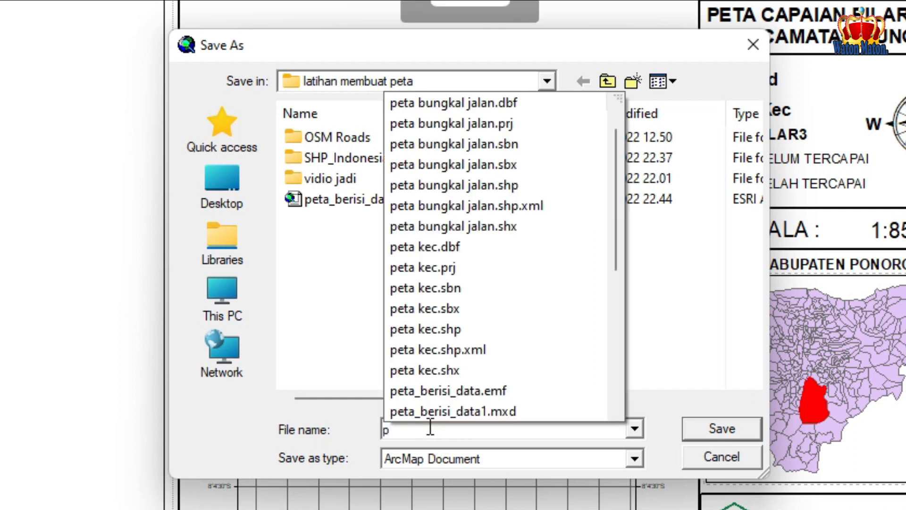
text(eta )
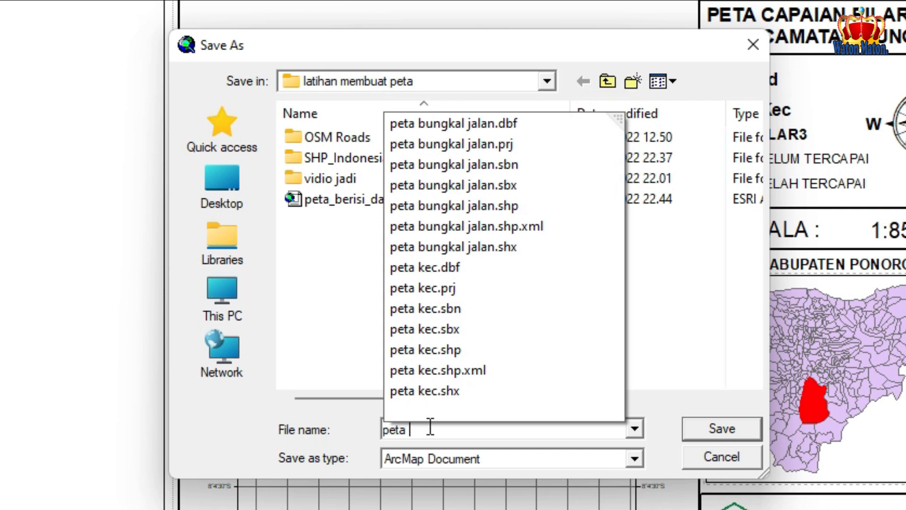
text(stbm)
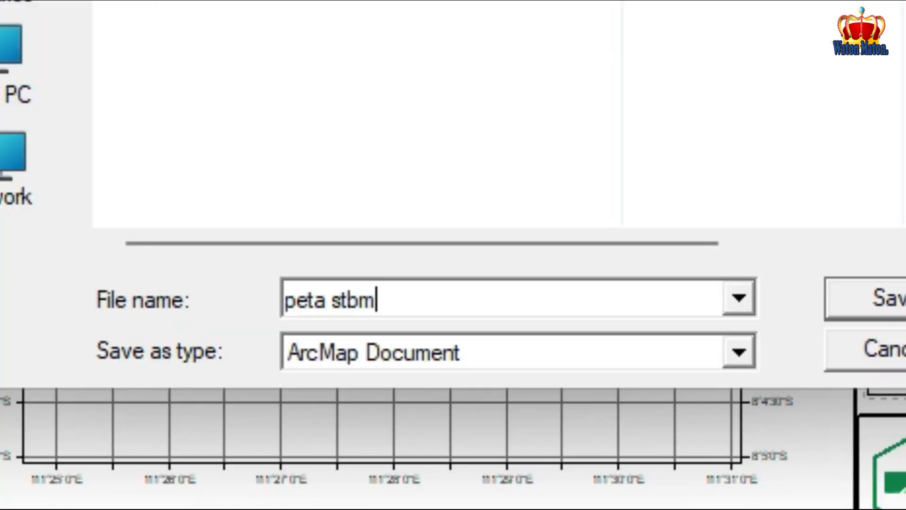
text( 1 bungkal)
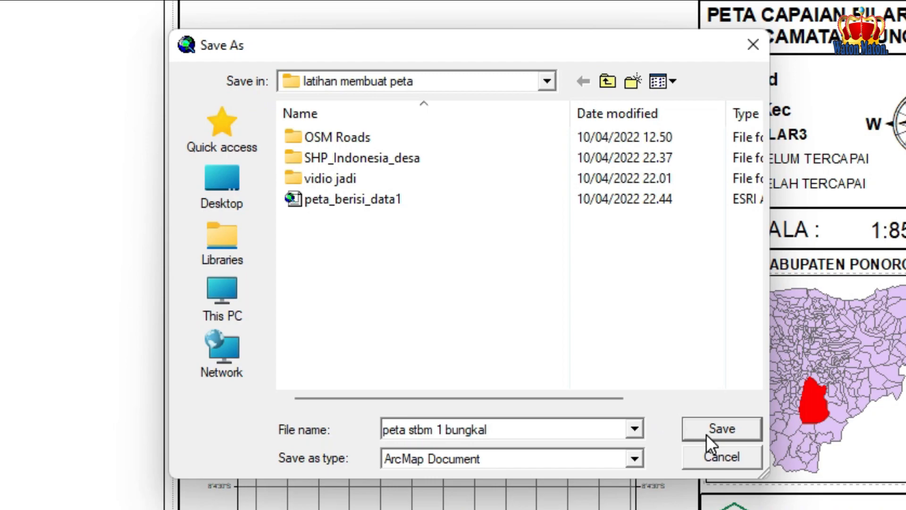
click(878, 298)
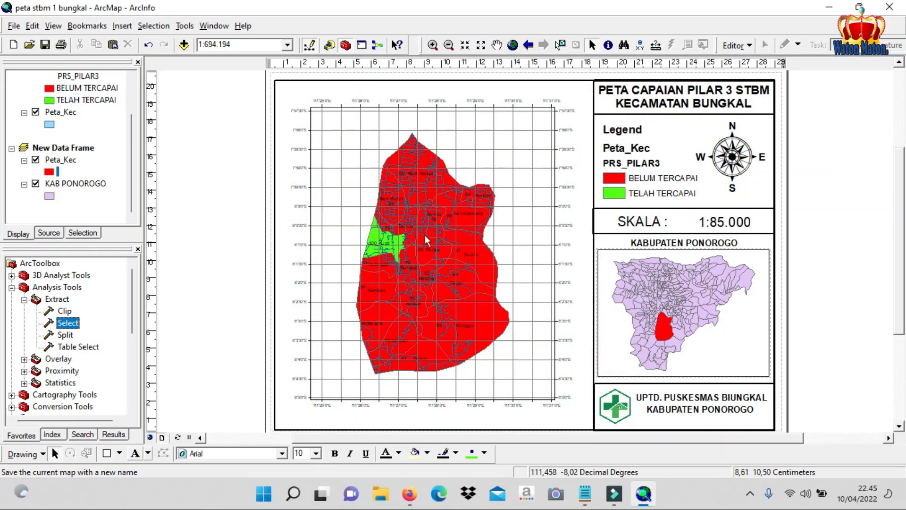
Step: Set the graduated-colors value field of the main data frame's classified Peta_Kec layer to PRS_PILAR1
click(451, 194)
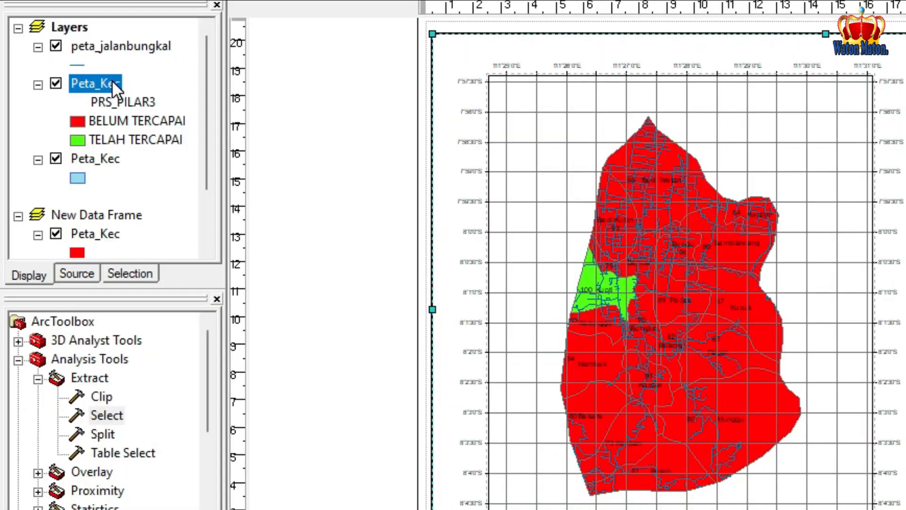
right_click(112, 80)
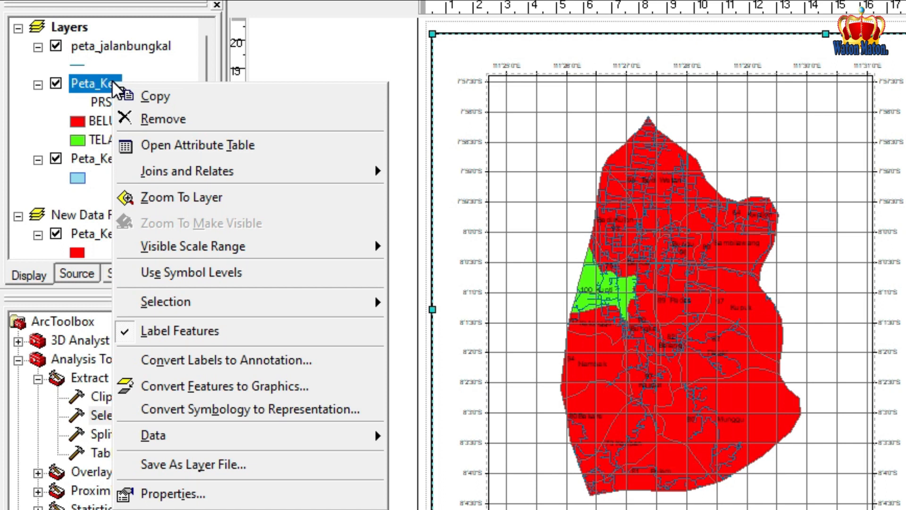
click(208, 492)
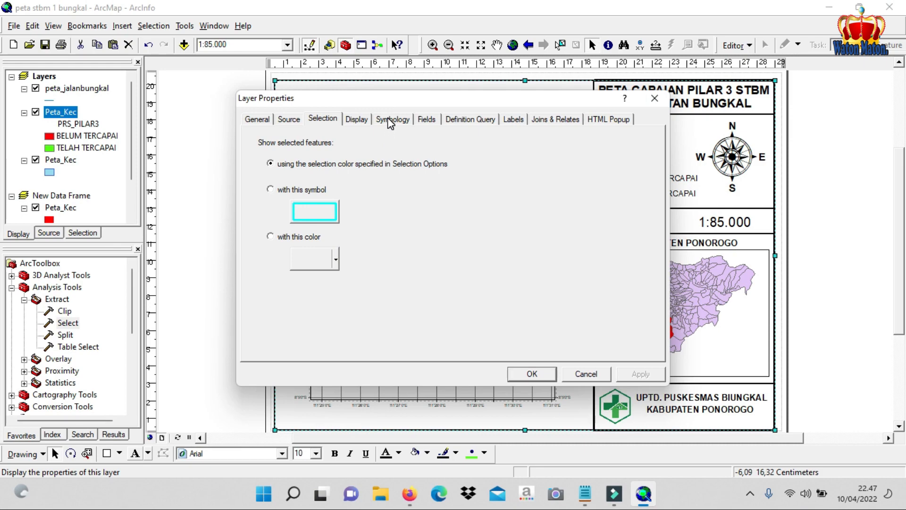
click(390, 122)
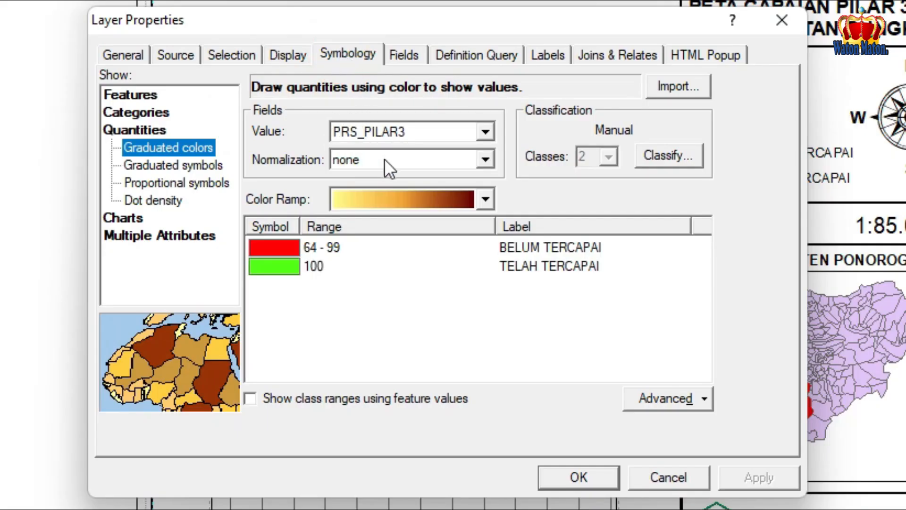
click(485, 132)
click(430, 160)
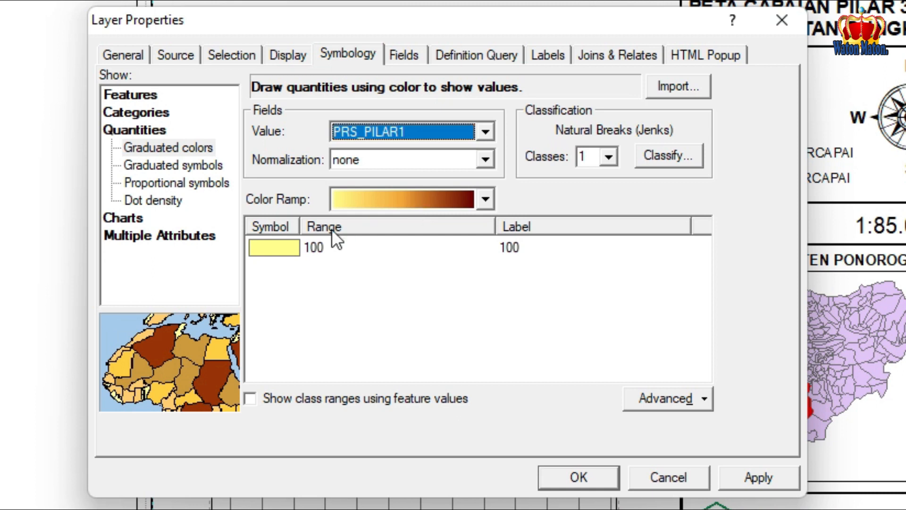
Step: Give the 100 class of the classified Peta_Kec layer a bright green fill and apply the symbology
double_click(281, 246)
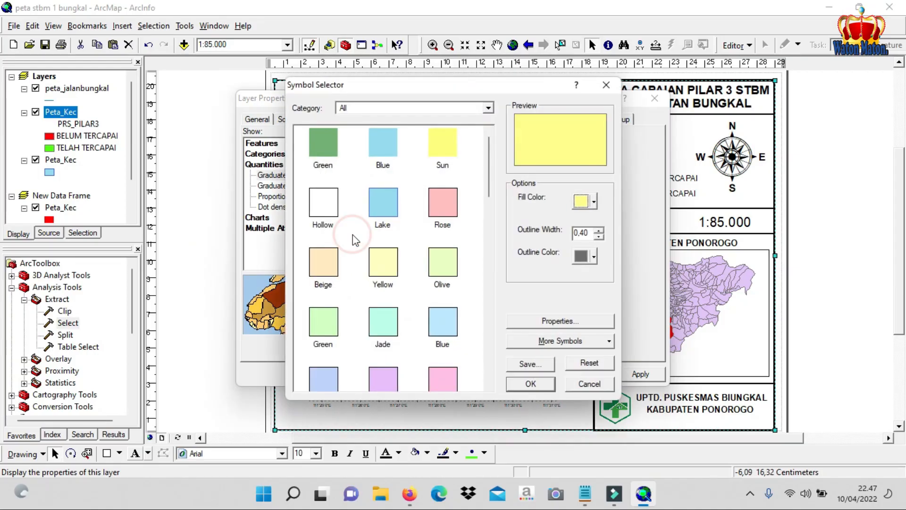
click(580, 203)
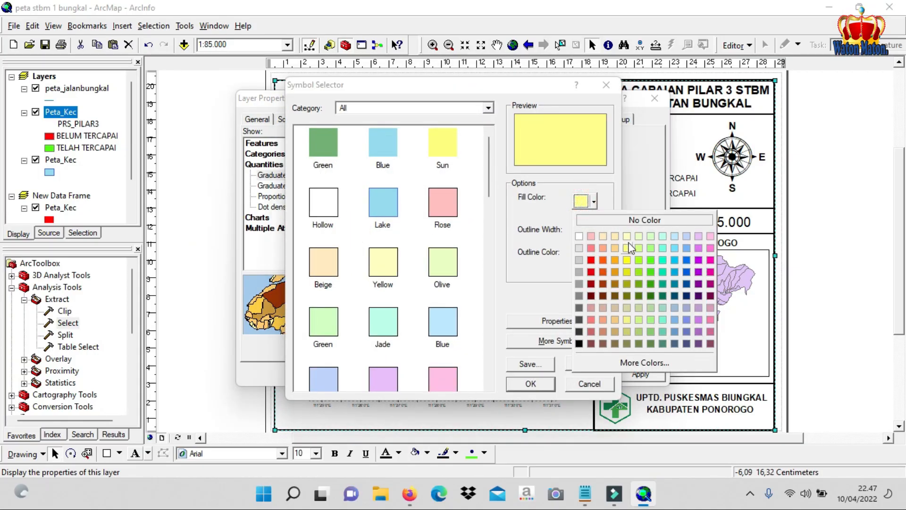
click(651, 260)
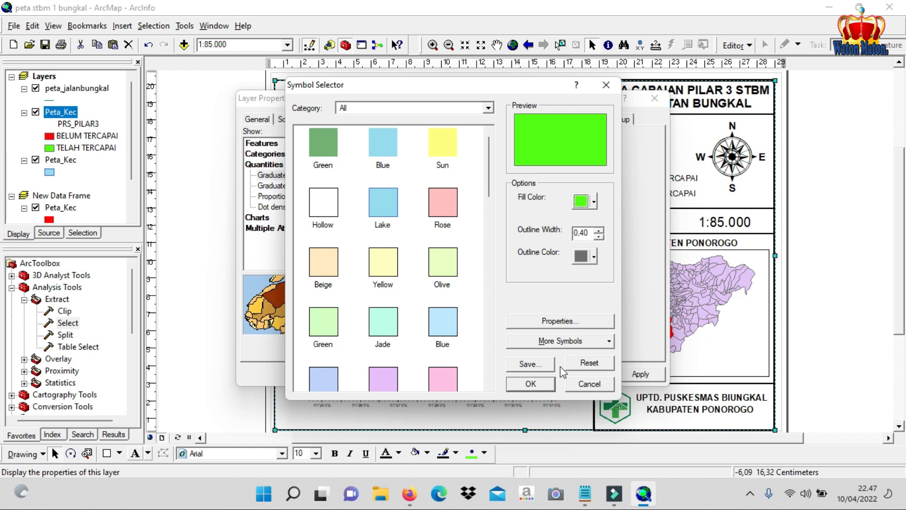
click(530, 383)
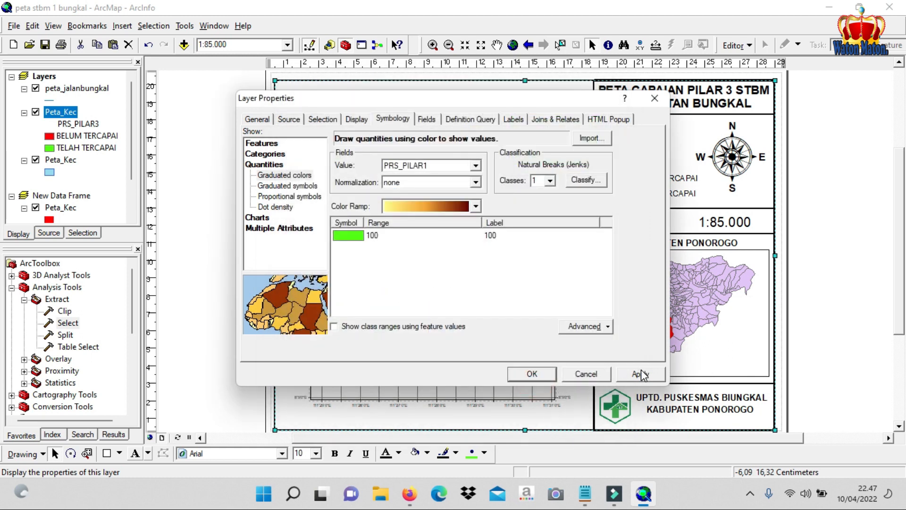
click(642, 374)
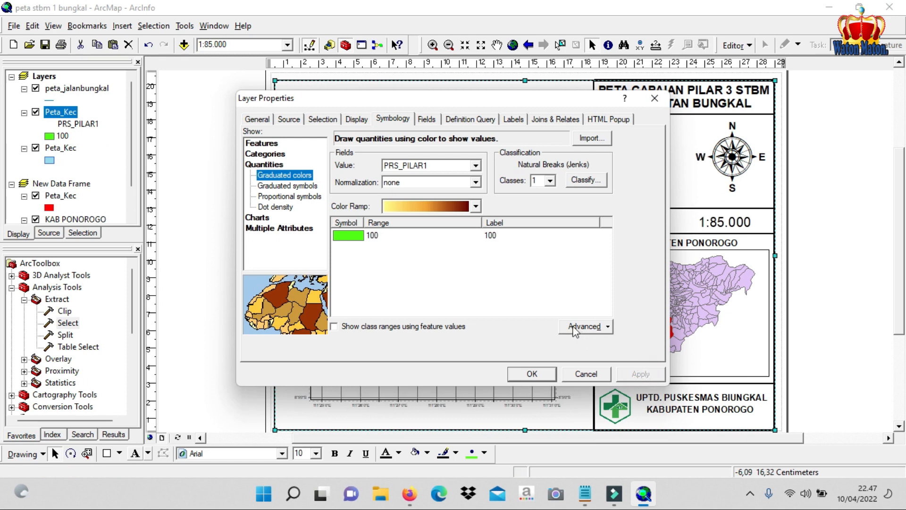
click(532, 373)
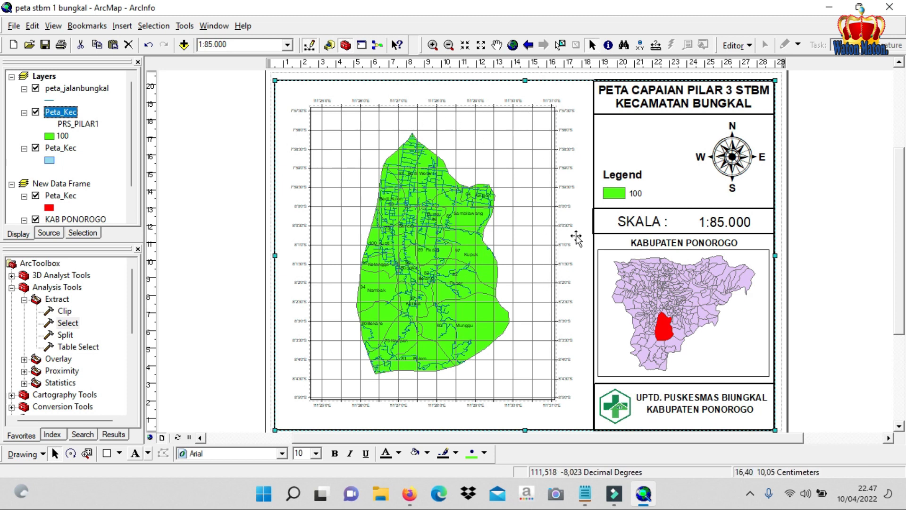
Step: Check the legend's title and patch settings in its properties
click(635, 196)
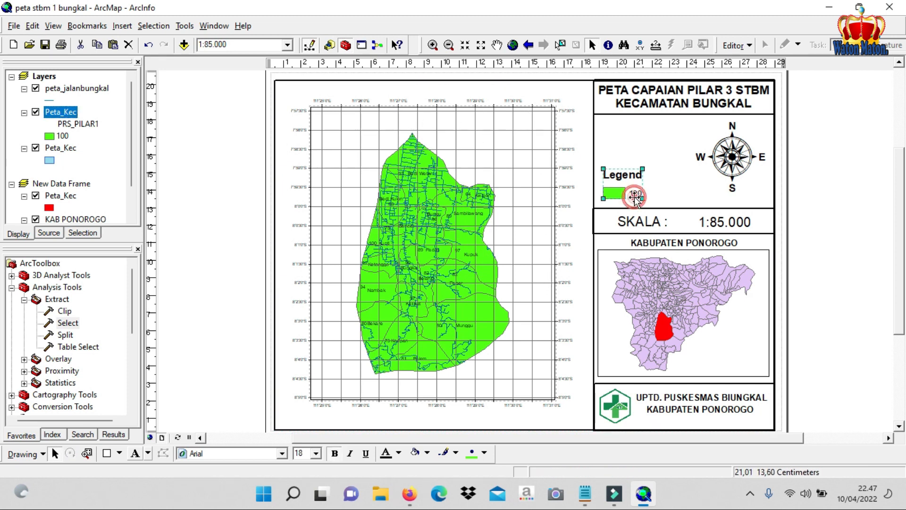
double_click(635, 197)
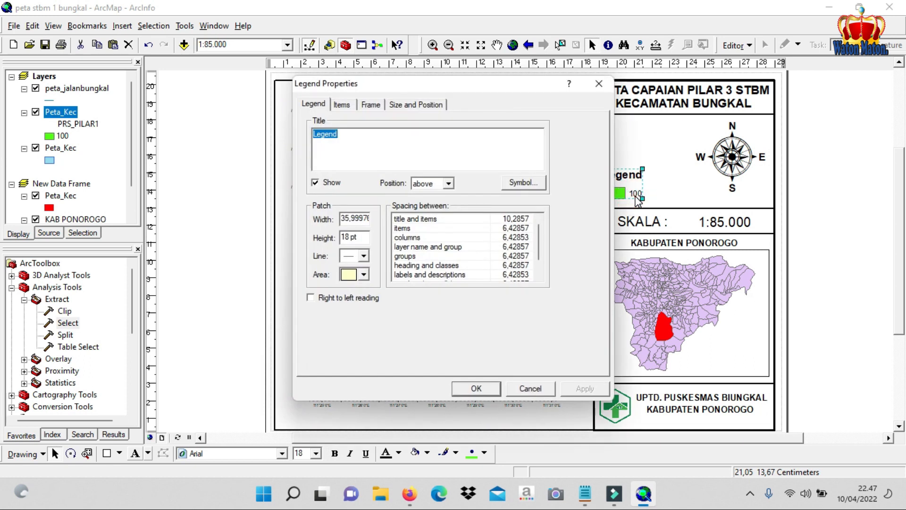
click(480, 388)
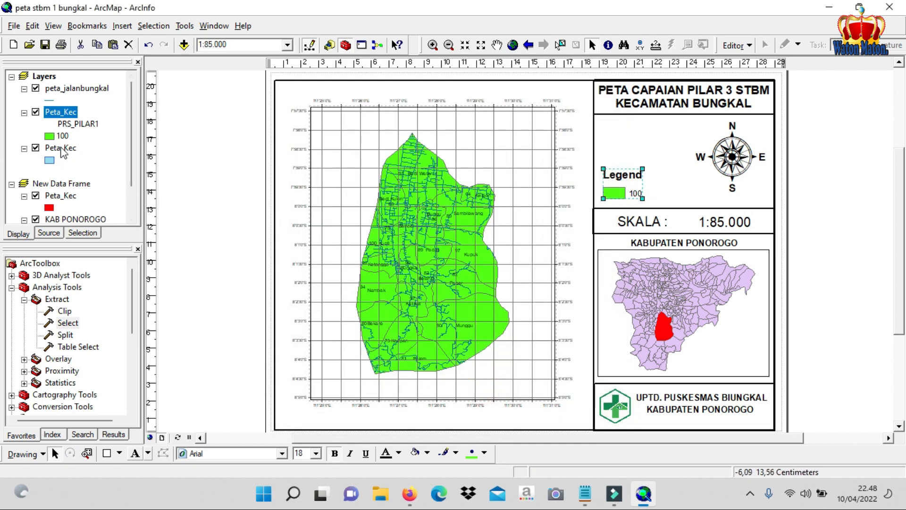
Step: Open the layer properties of the classified Peta_Kec layer in the main data frame
right_click(376, 144)
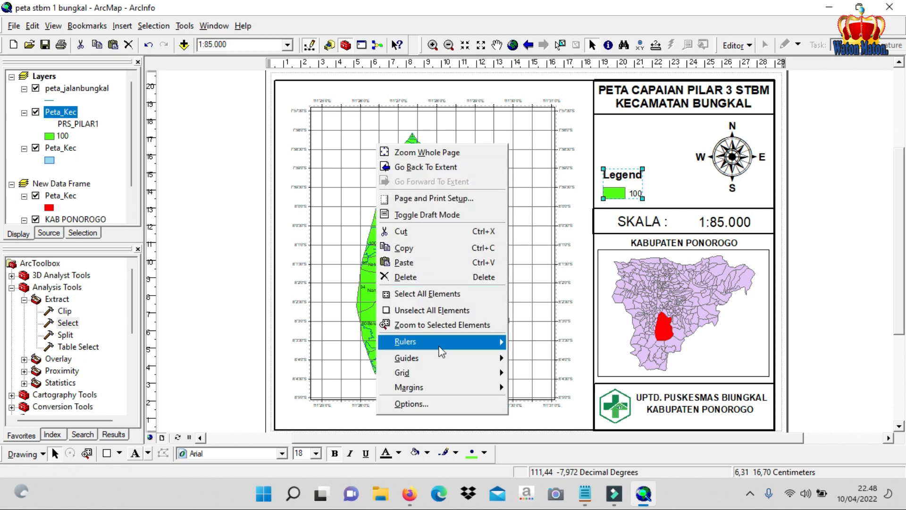
mouse_move(418, 390)
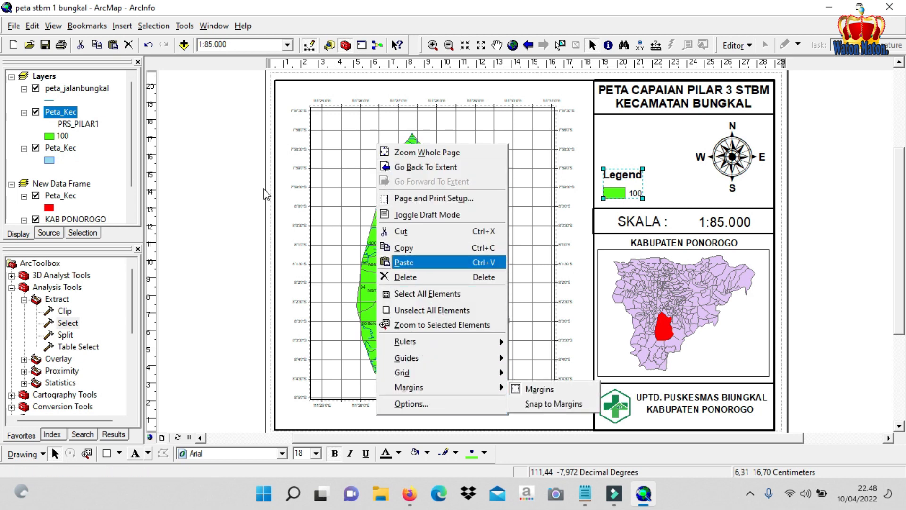
right_click(64, 114)
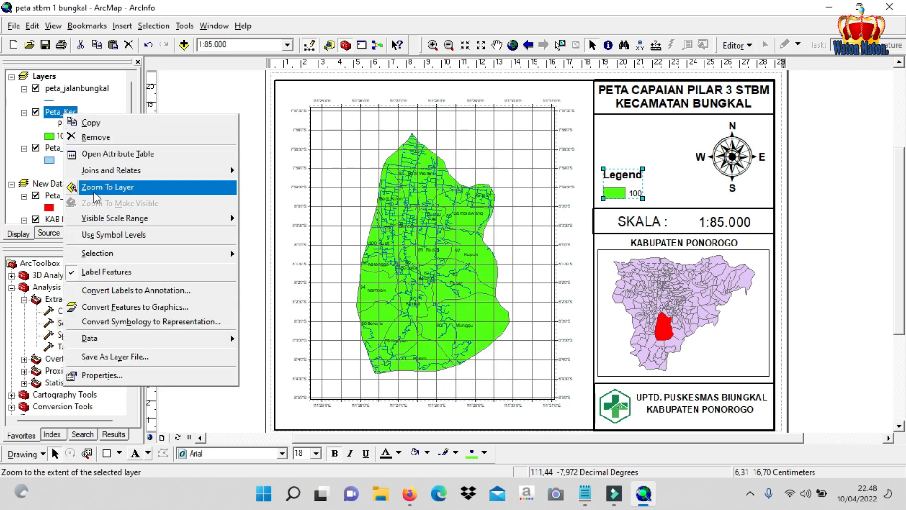
click(120, 375)
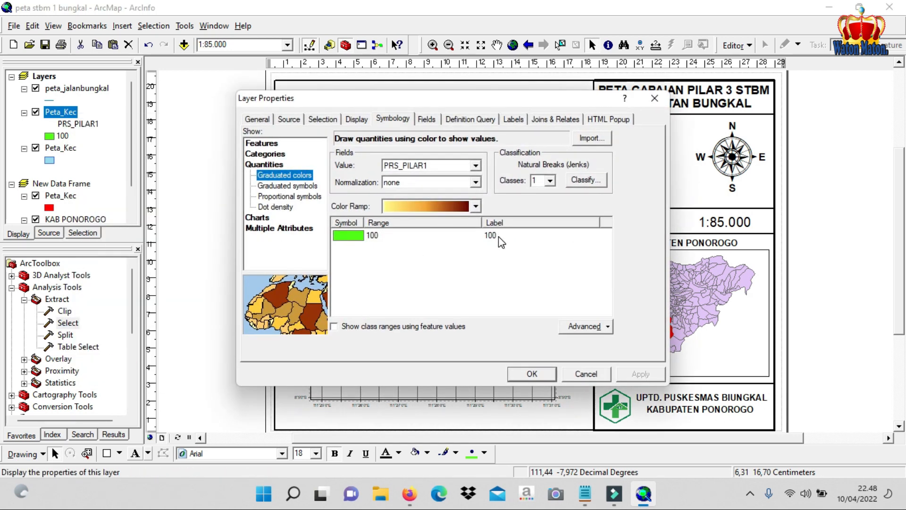
Step: Try labelling the 100 class TERCAPAI and choosing the number of classes again
click(498, 236)
click(487, 235)
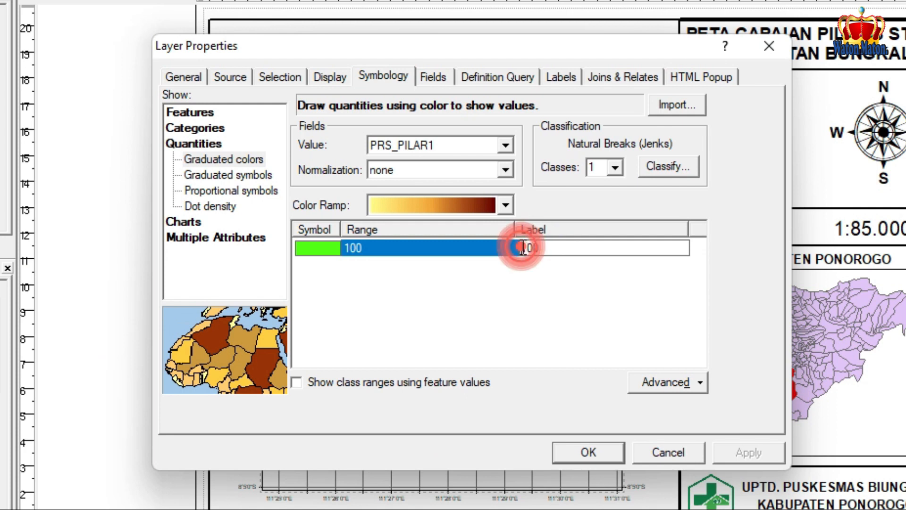
double_click(565, 249)
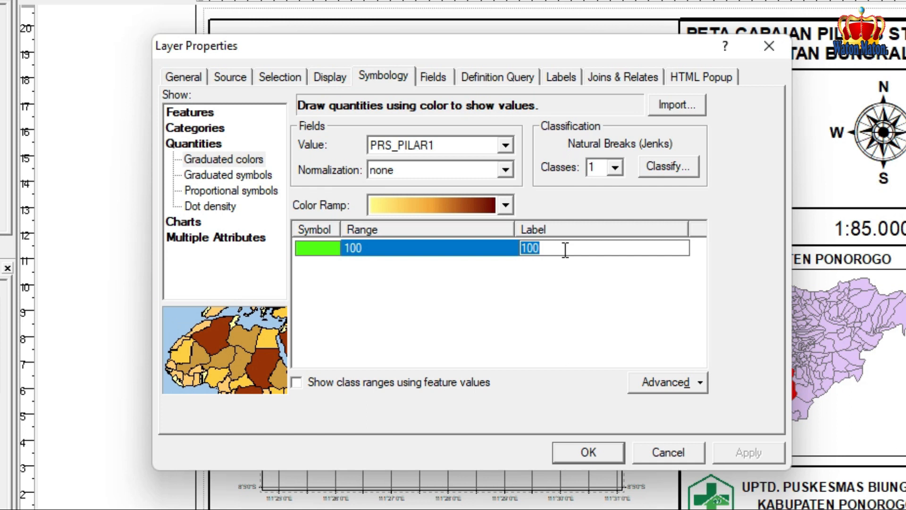
text(de)
key(BackSpace)
key(BackSpace)
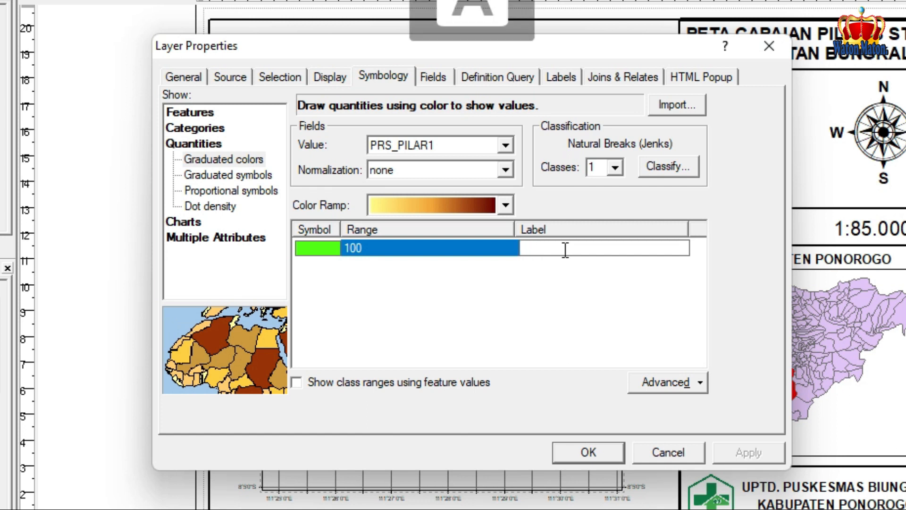
text(TER)
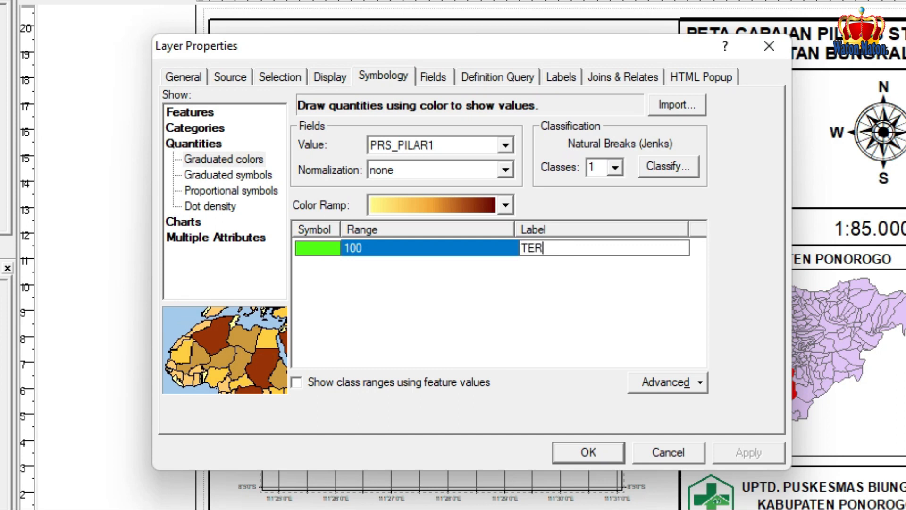
text(CAPAI)
click(617, 169)
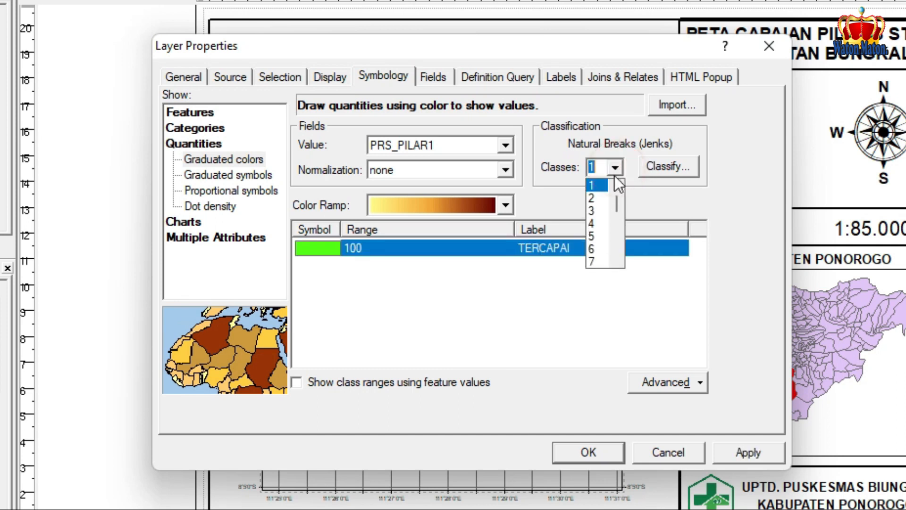
click(604, 194)
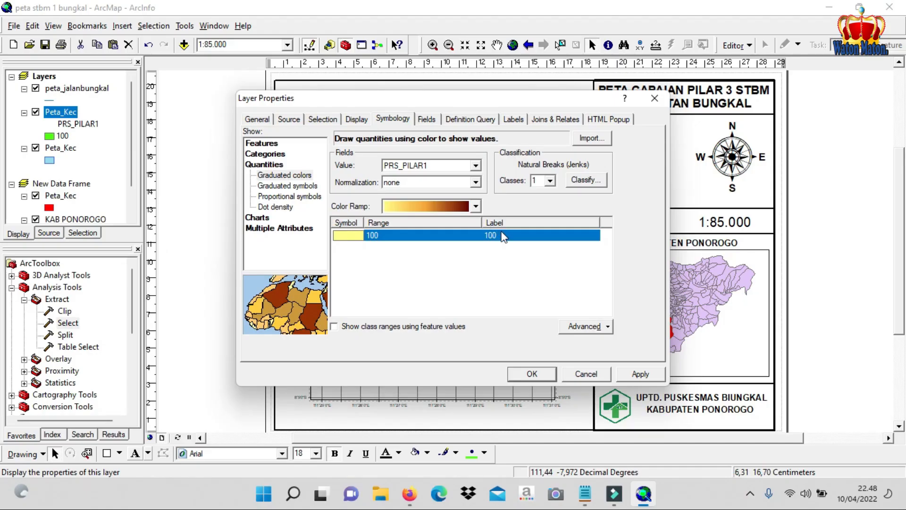
Step: Label the 100 class of the PRS_PILAR1 symbology TERCAPAI
click(536, 248)
double_click(536, 248)
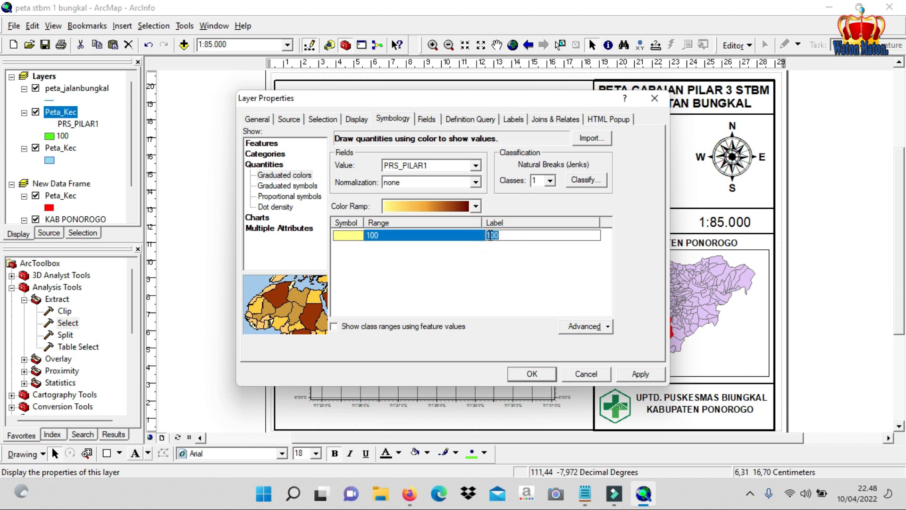
text(TERCAPAI)
Step: Set the TERCAPAI class symbol to a bright green fill and apply the layer changes
click(350, 237)
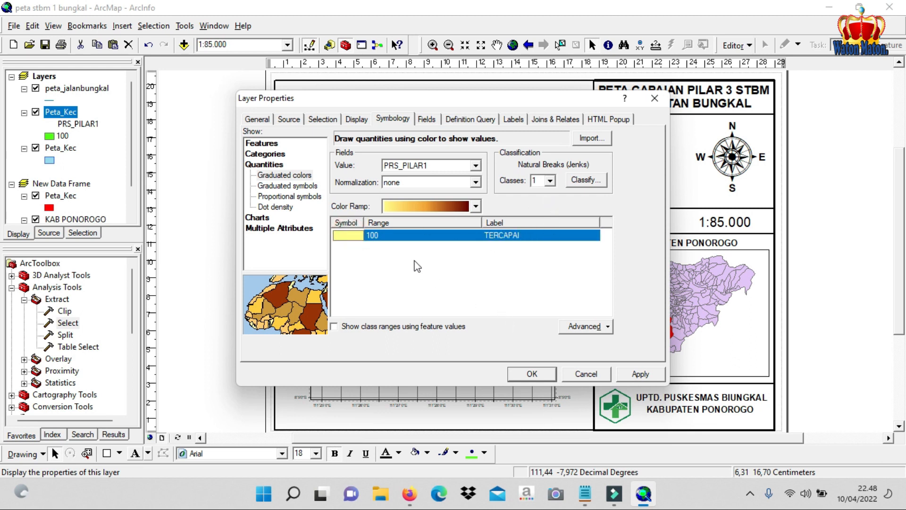
double_click(354, 236)
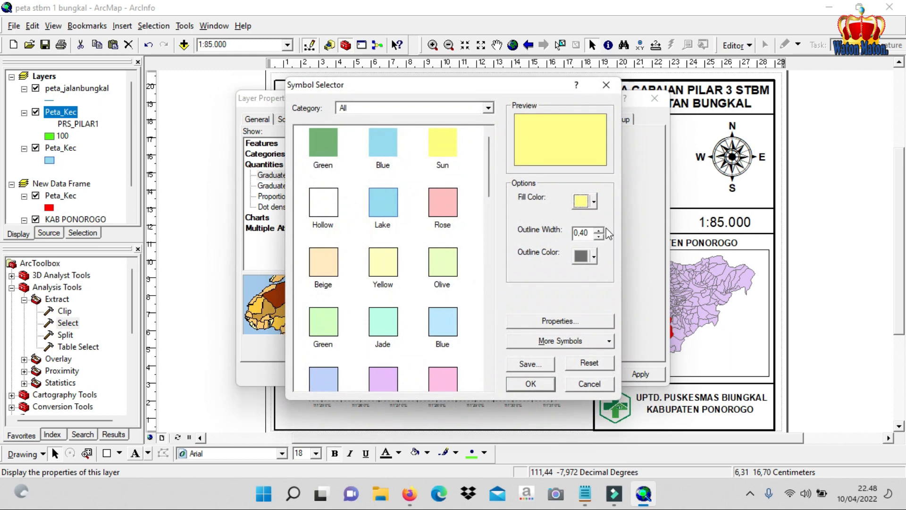
click(580, 203)
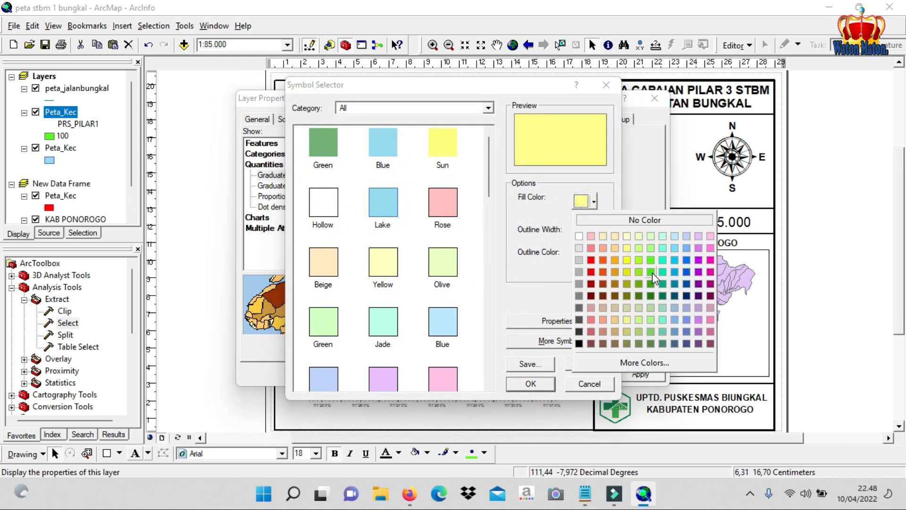
click(650, 261)
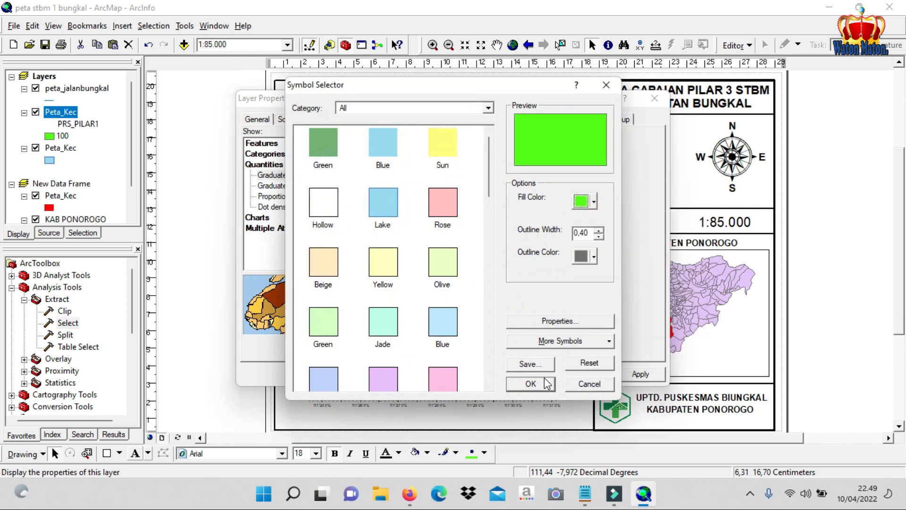
click(531, 384)
click(638, 373)
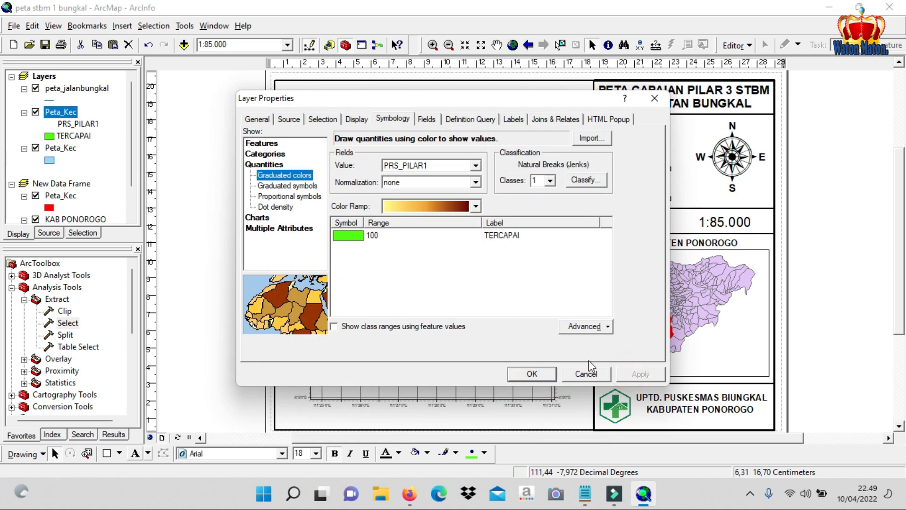
click(531, 373)
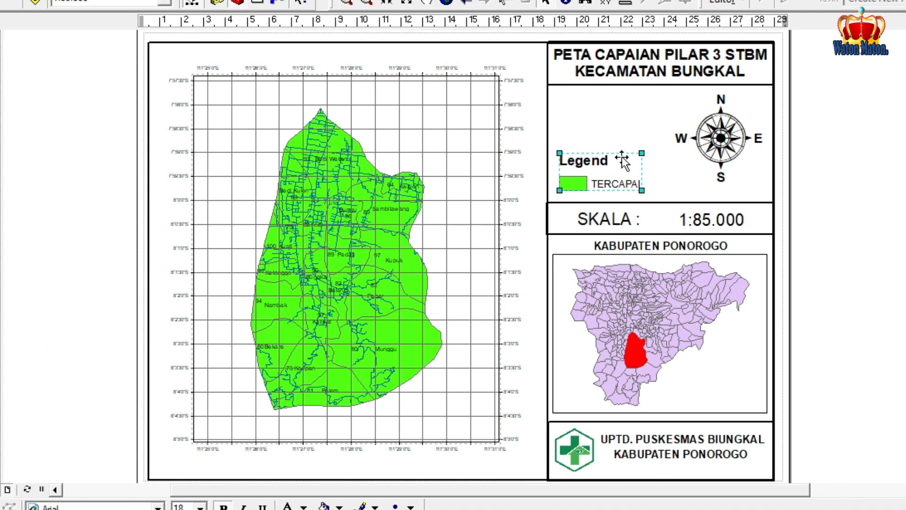
Step: Move the legend up to just below the title box and change the title's first line to PETA CAPAIAN PILAR 1 STBM
drag(622, 160, 620, 111)
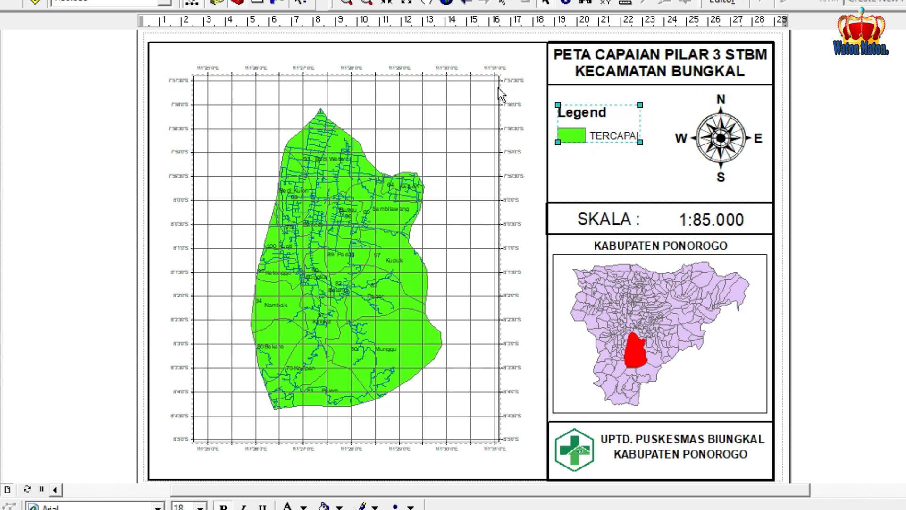
click(666, 53)
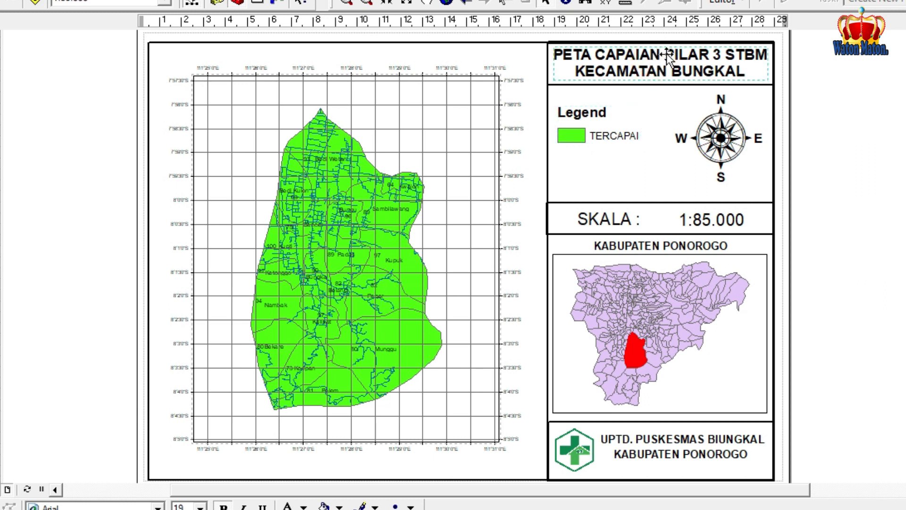
double_click(696, 54)
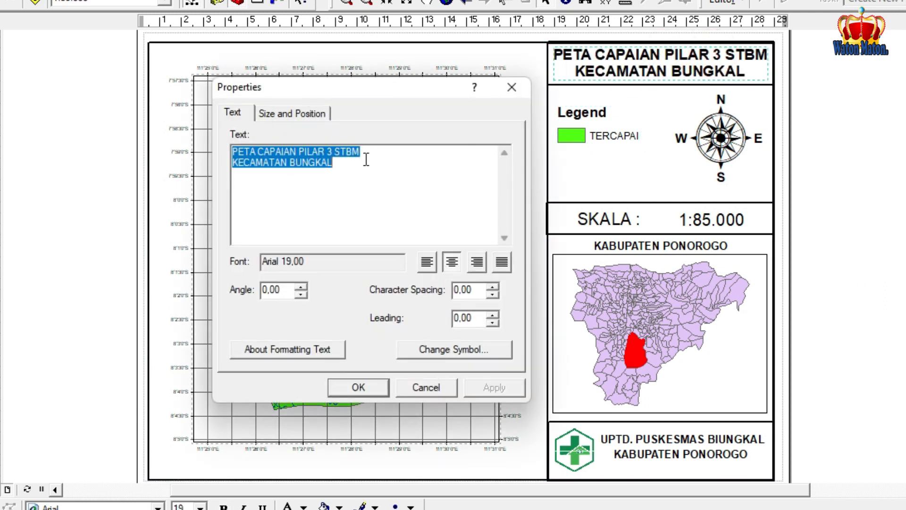
click(330, 152)
double_click(330, 151)
text(1)
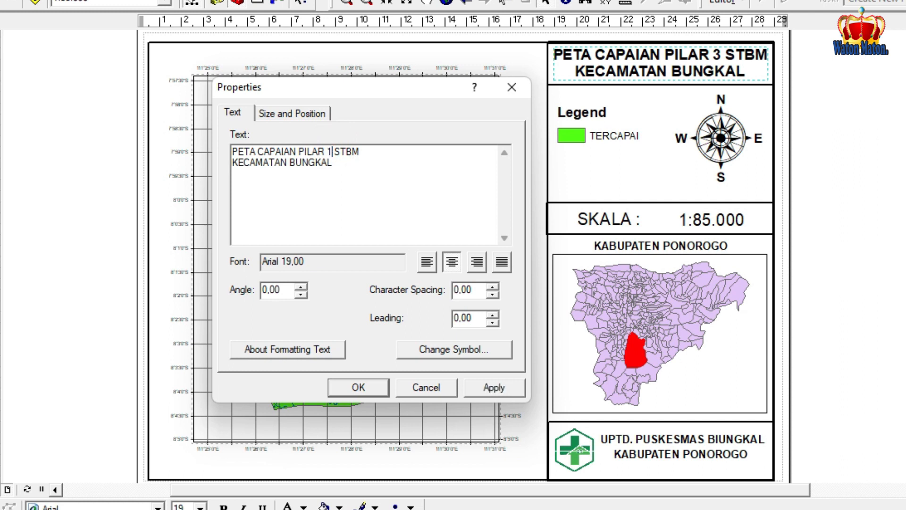
click(484, 390)
click(364, 387)
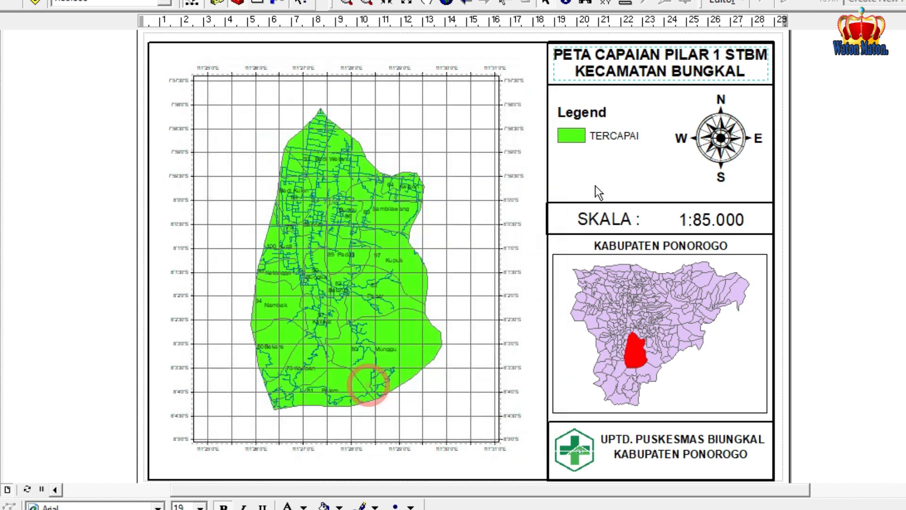
Step: Review the text of the map title in its properties
double_click(676, 75)
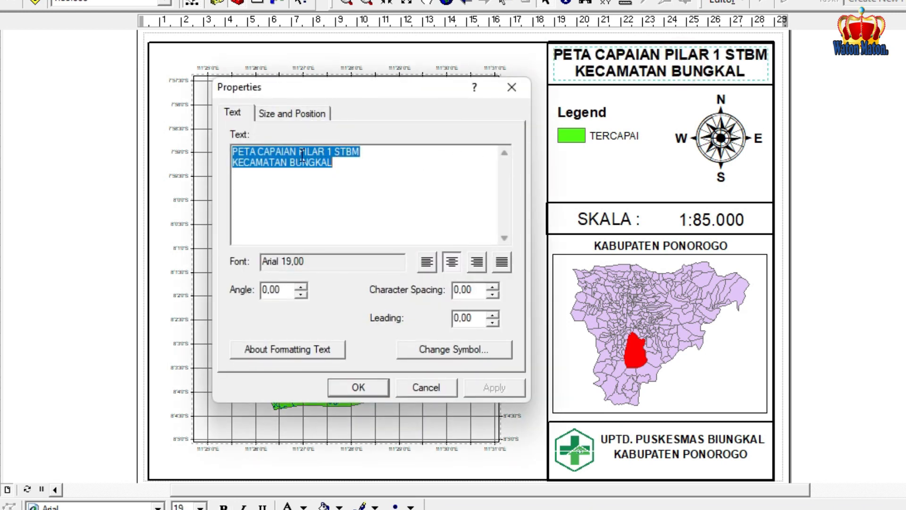
click(233, 107)
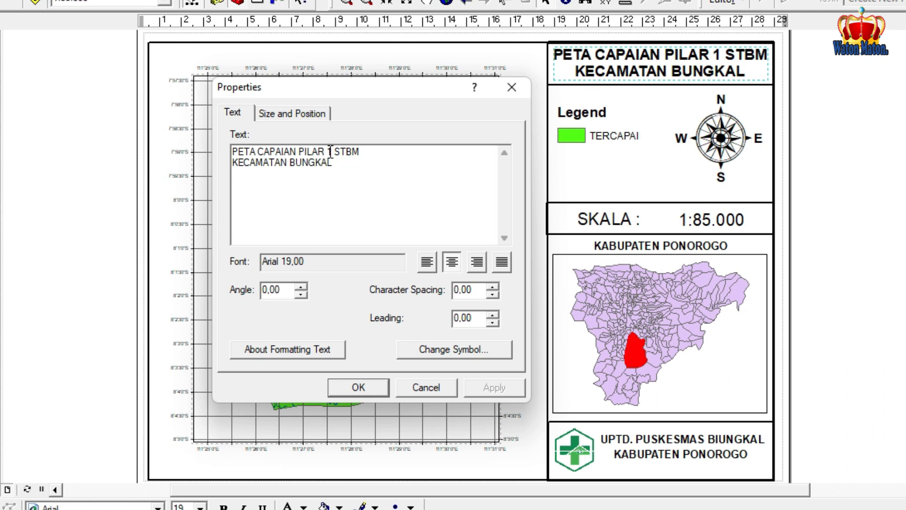
click(369, 387)
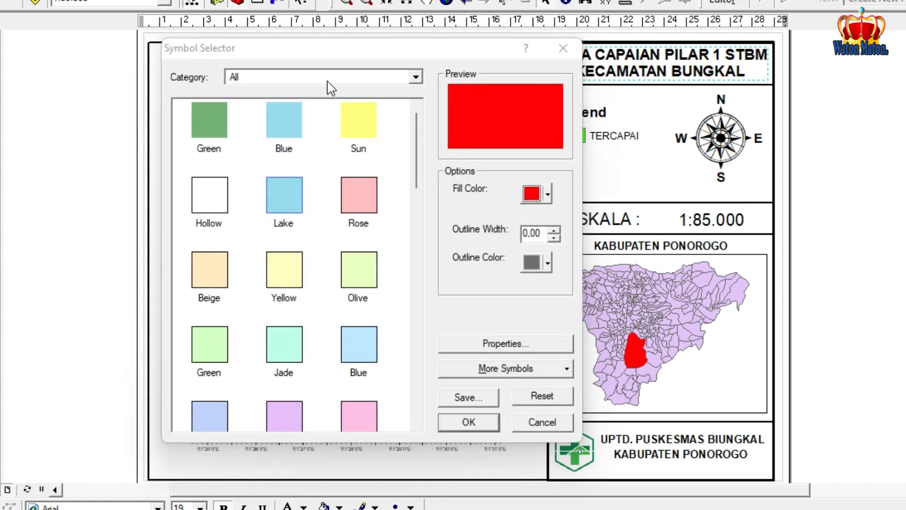
Step: Set the fill color of the Bungkal district in the Kabupaten Ponorogo inset map to bright green
click(534, 198)
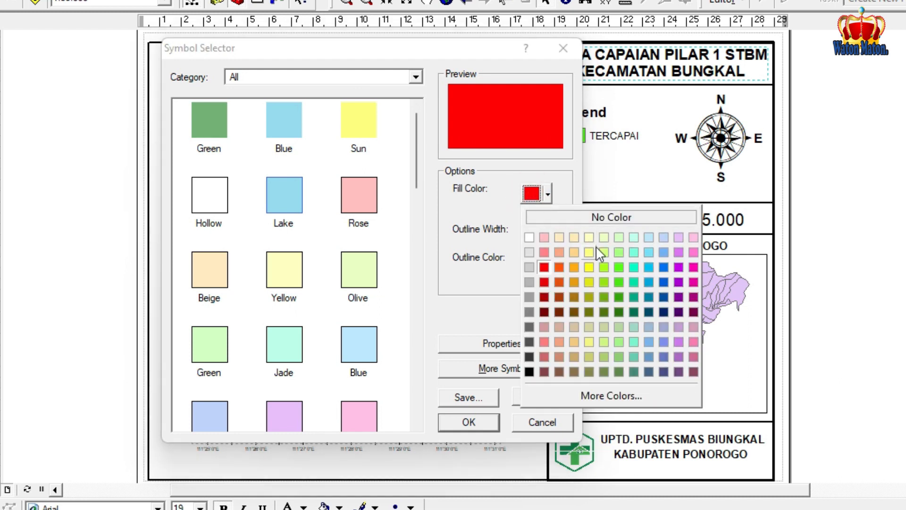
click(618, 281)
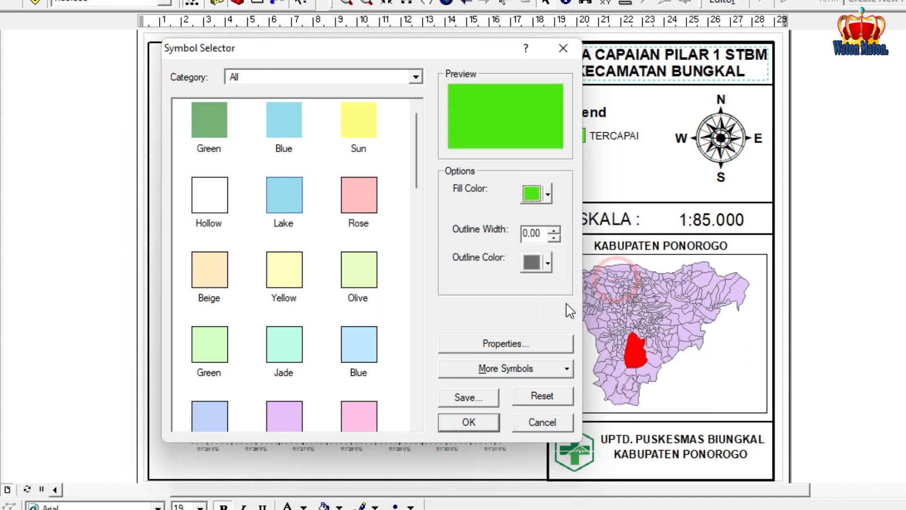
click(475, 426)
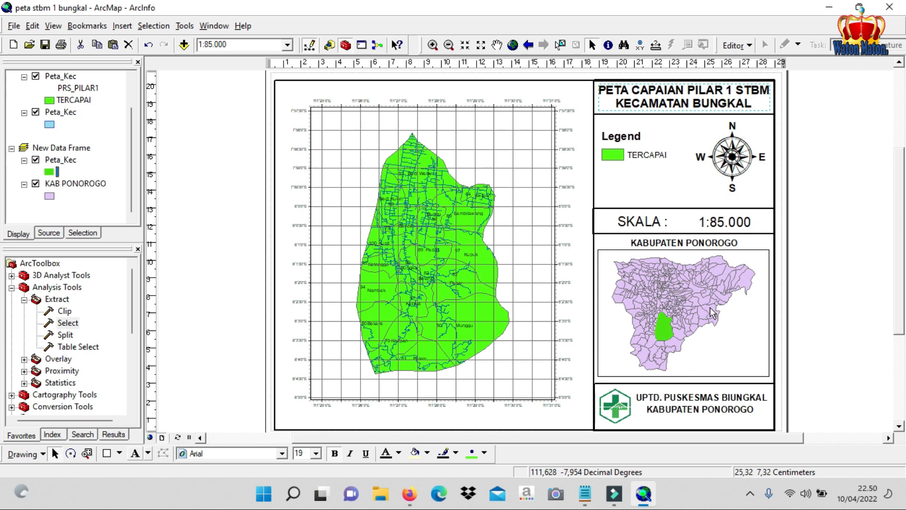
Step: Save the map document under the new name peta stbm 2 bungkal in the latihan membuat peta folder
click(14, 25)
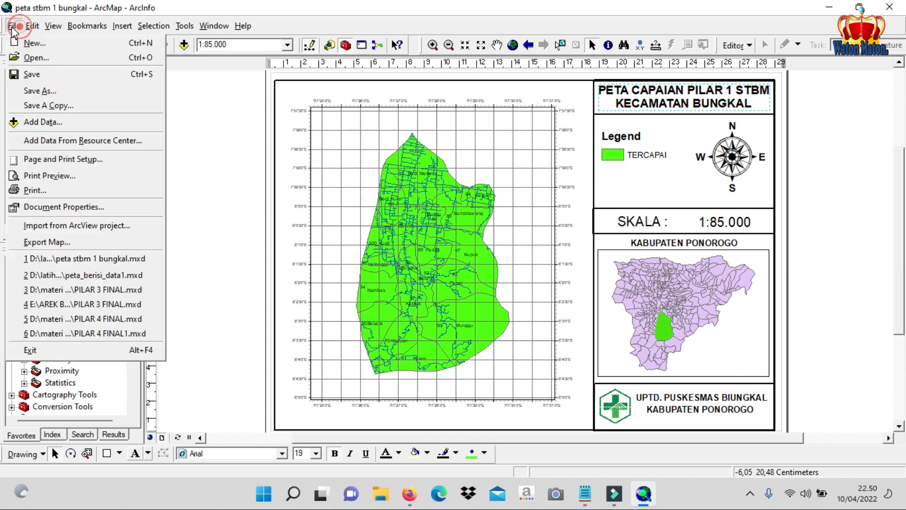
click(41, 94)
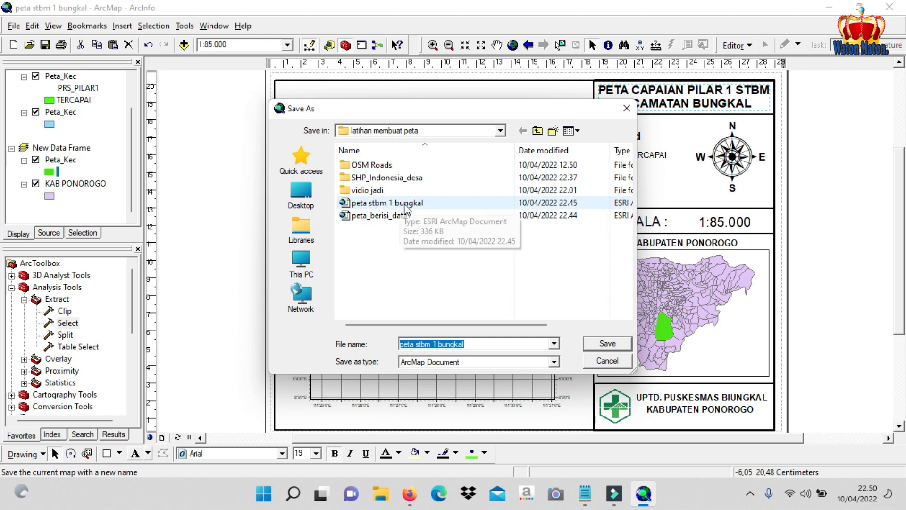
click(433, 343)
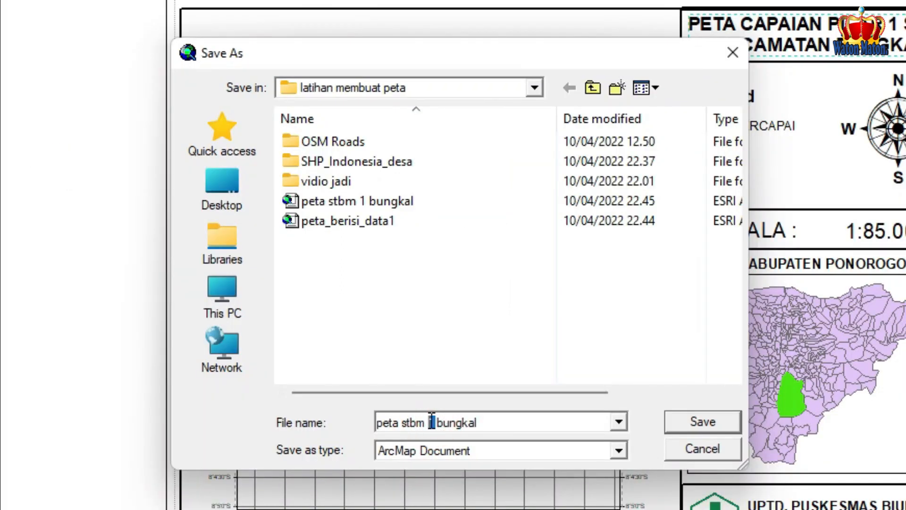
text(2)
click(701, 421)
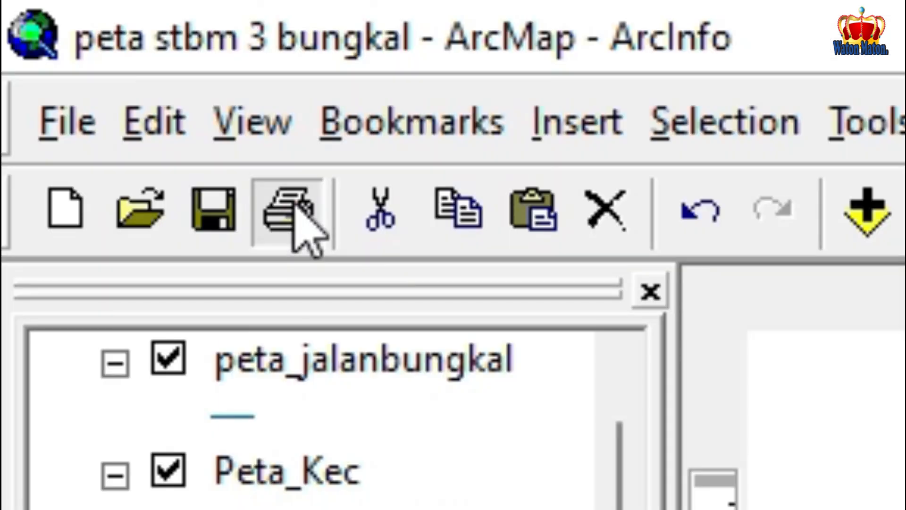
Step: Print one copy of the peta stbm 3 bungkal layout on the EPSON L220 Series printer
click(292, 207)
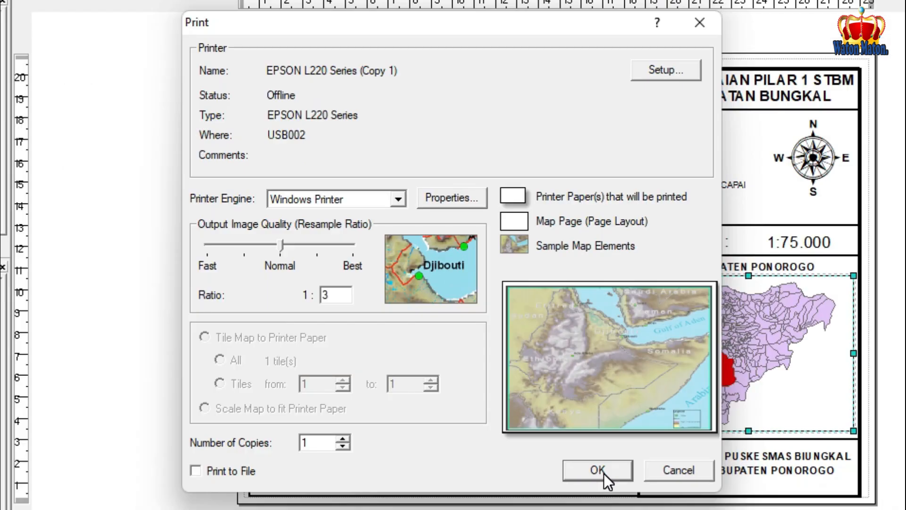
click(604, 472)
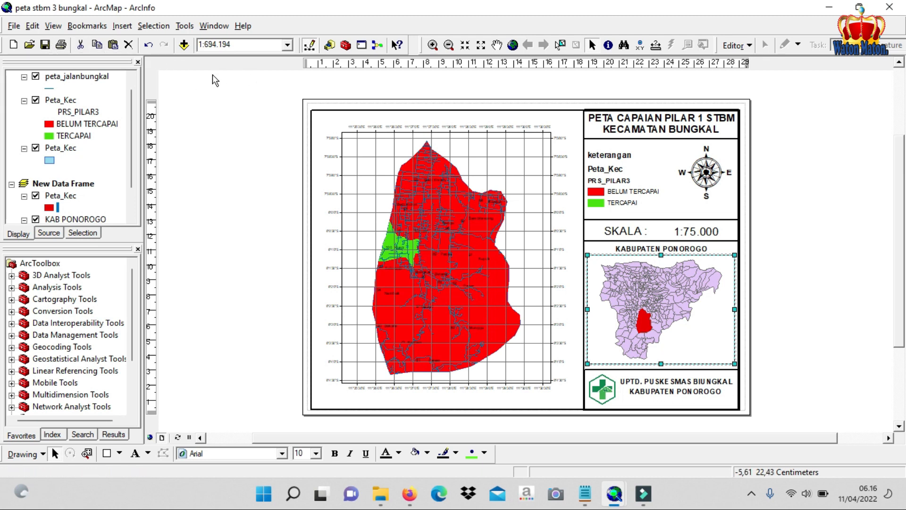
Step: Export the map layout as a JPEG file named peta stbm 3 bungkal JPG in the latihan membuat peta folder
click(12, 26)
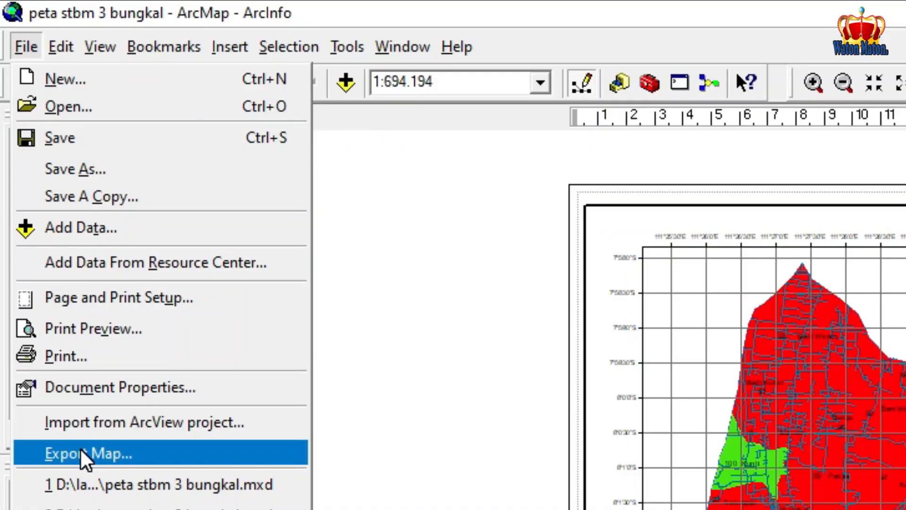
click(80, 452)
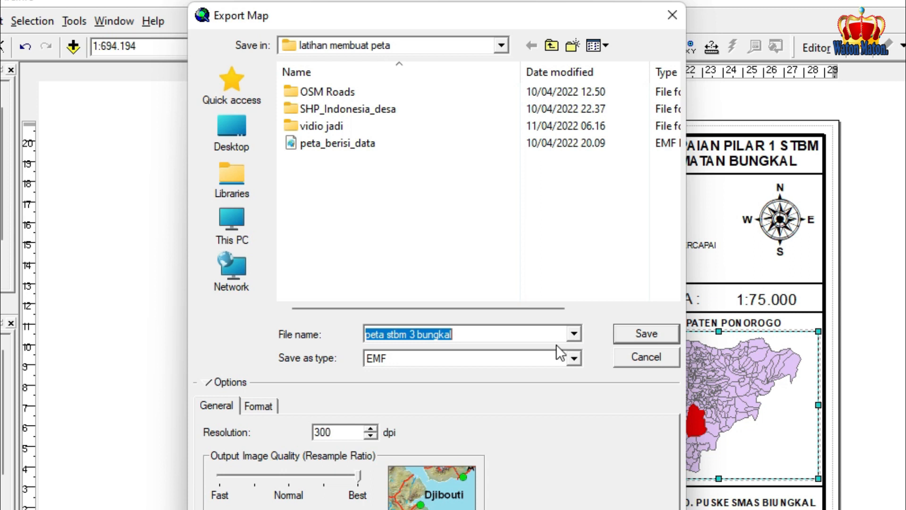
click(573, 358)
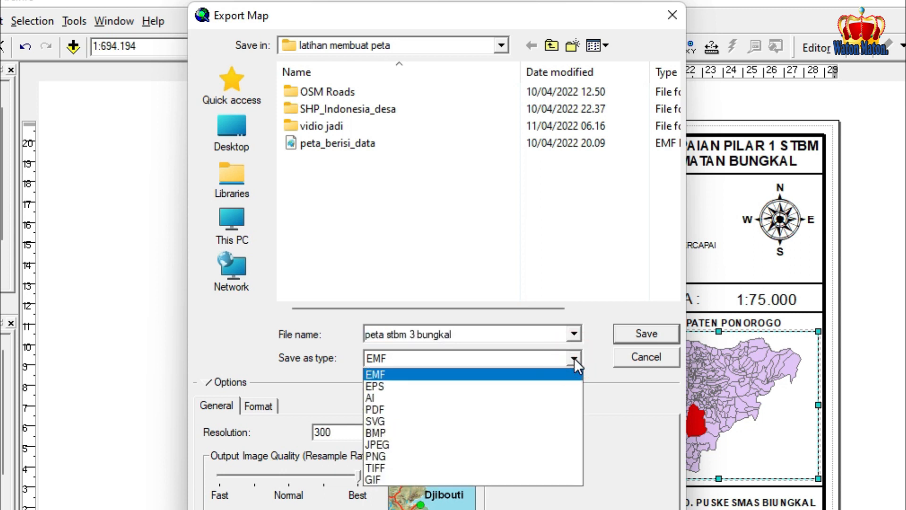
click(428, 444)
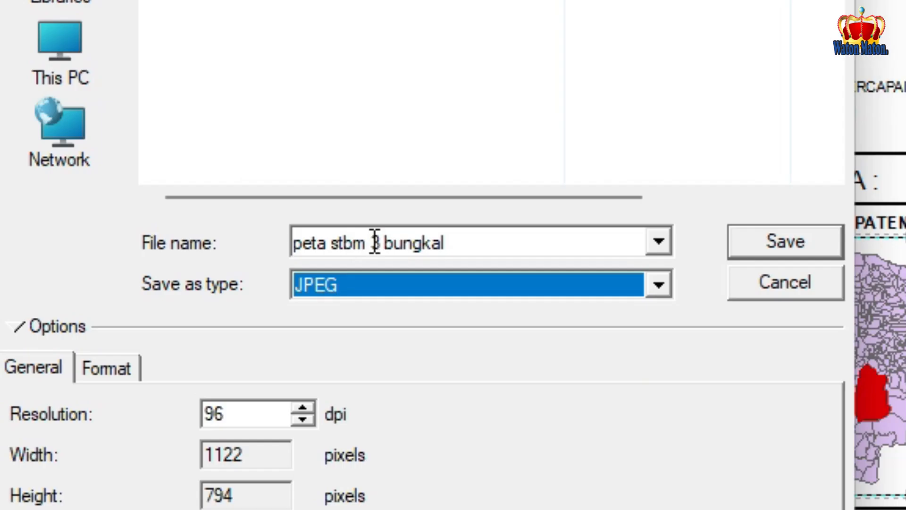
click(442, 240)
click(445, 240)
text(JPG)
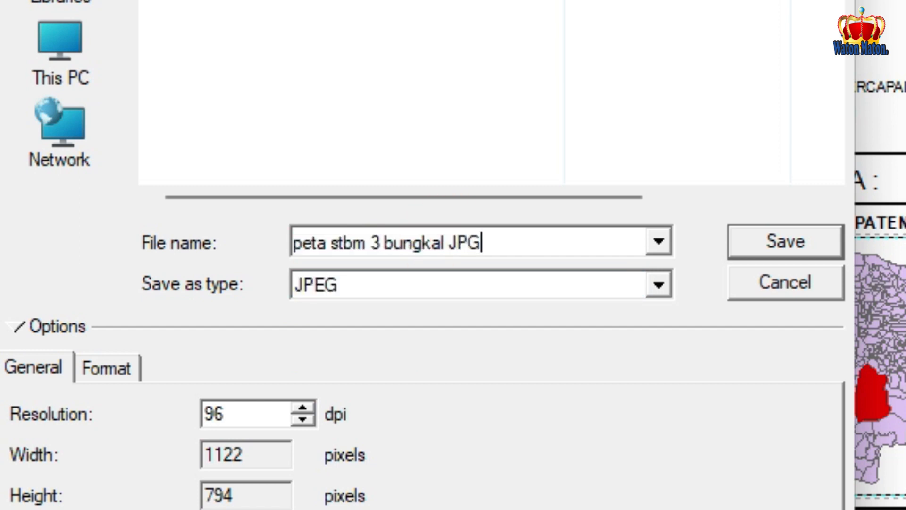
click(757, 238)
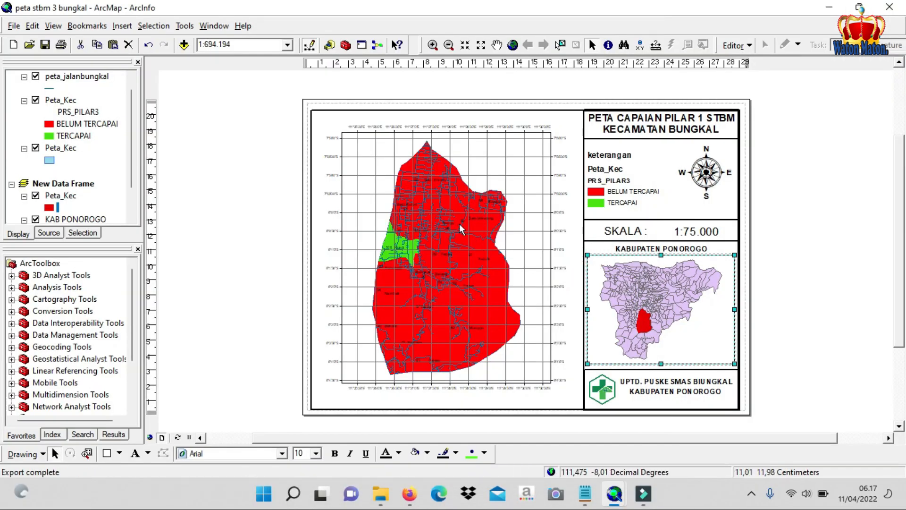
Step: Export the map layout as a PNG file named peta stbm 3 bungkal PNG in the same folder
click(13, 25)
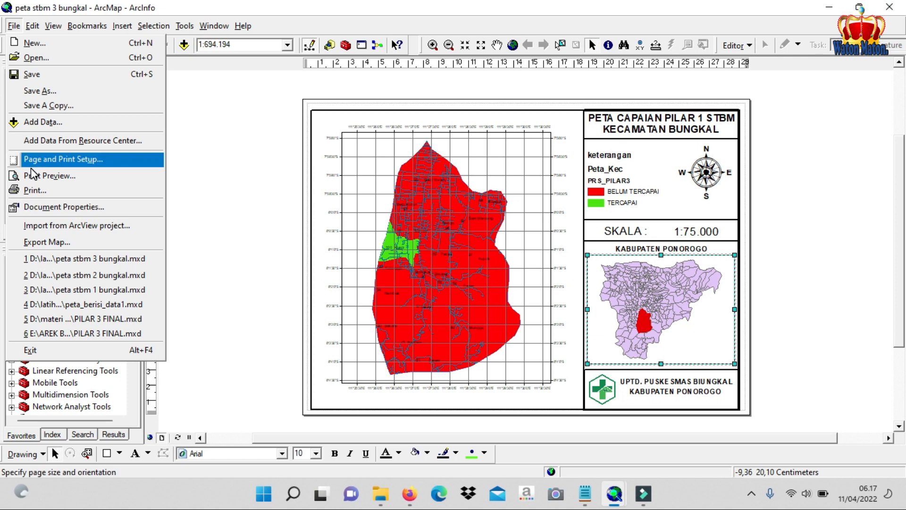
click(38, 240)
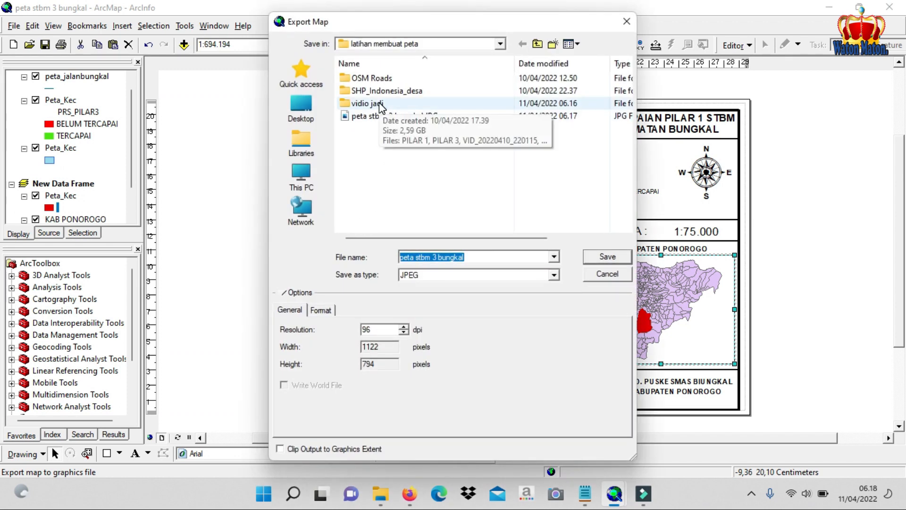
click(472, 255)
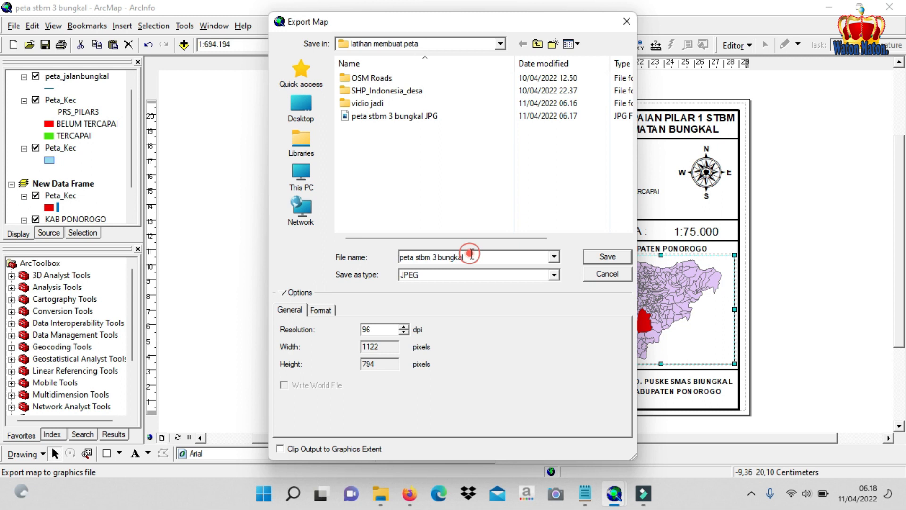
text(PI)
click(553, 275)
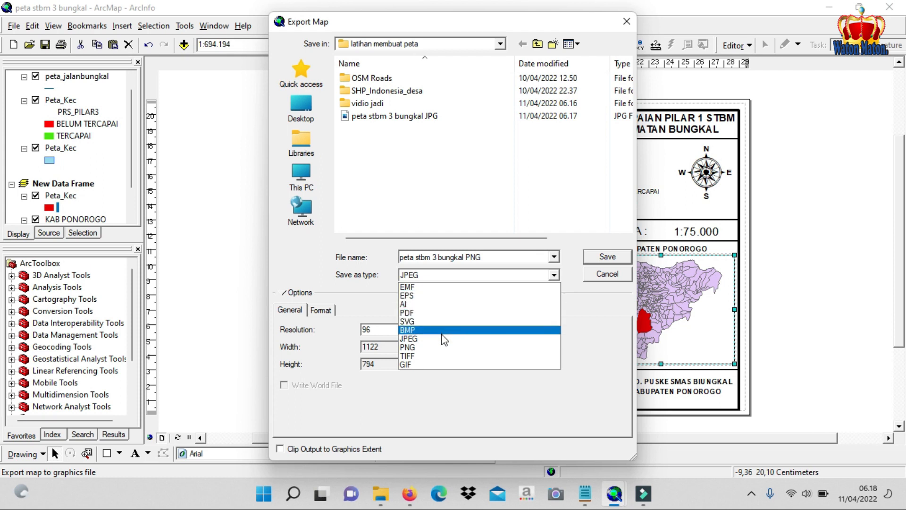
click(438, 347)
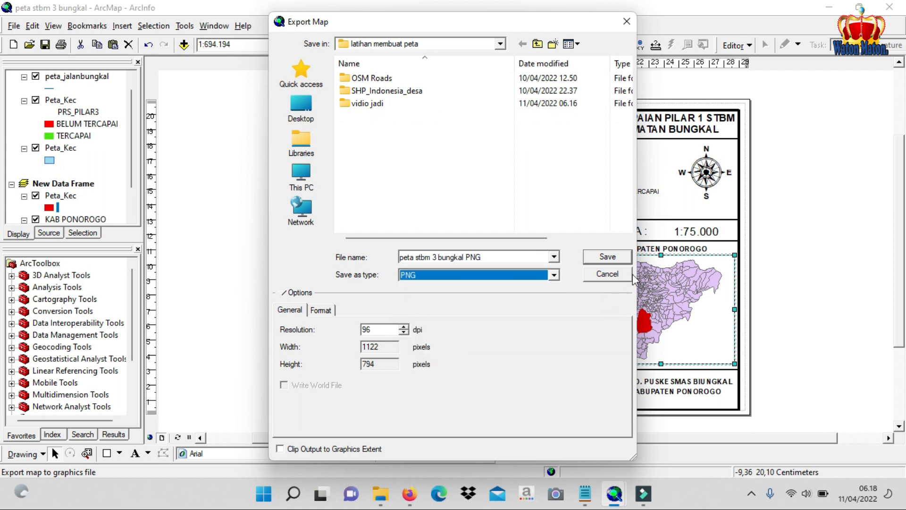
click(610, 259)
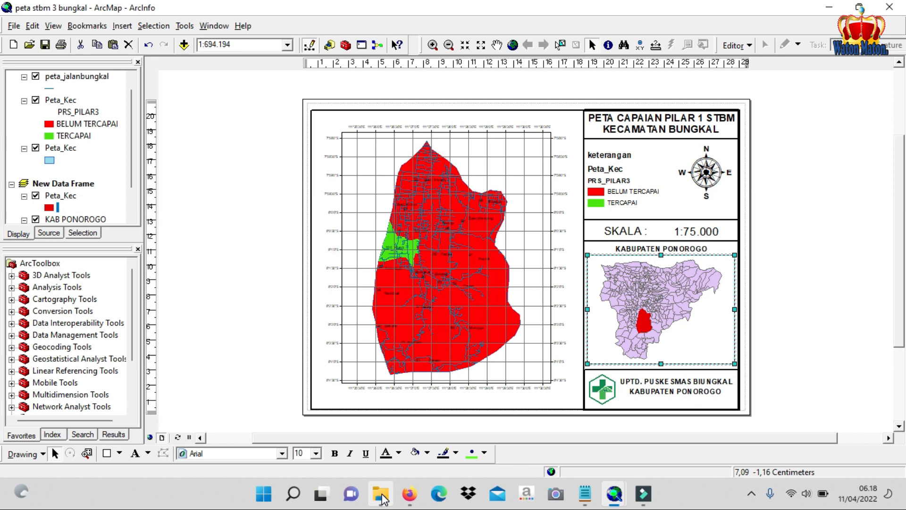
Step: Switch to File Explorer and examine the exported peta stbm 3 bungkal JPG image from the latihan membuat peta folder
click(381, 494)
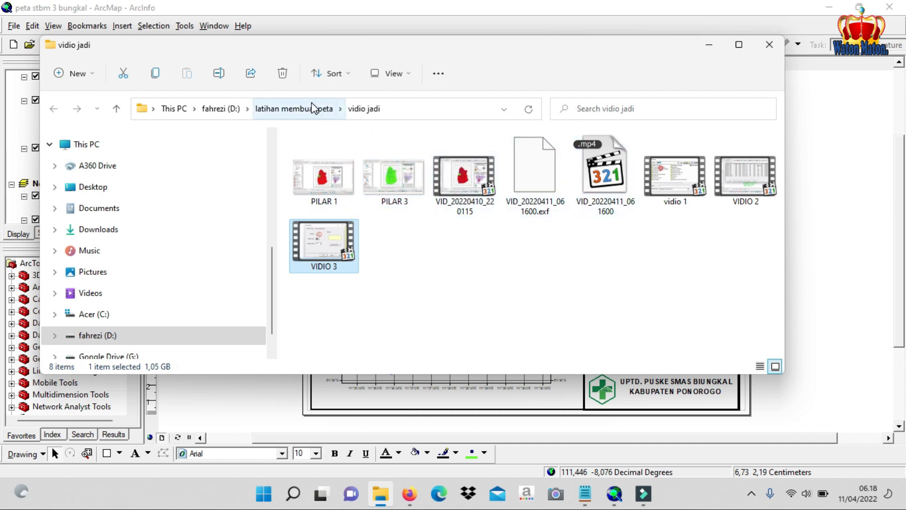
click(311, 110)
scroll(373, 203, down, 3)
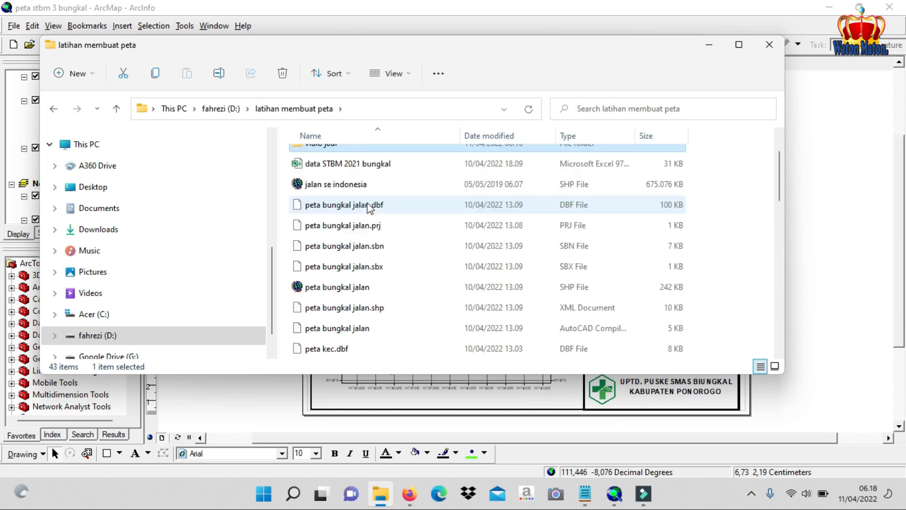
scroll(370, 207, down, 3)
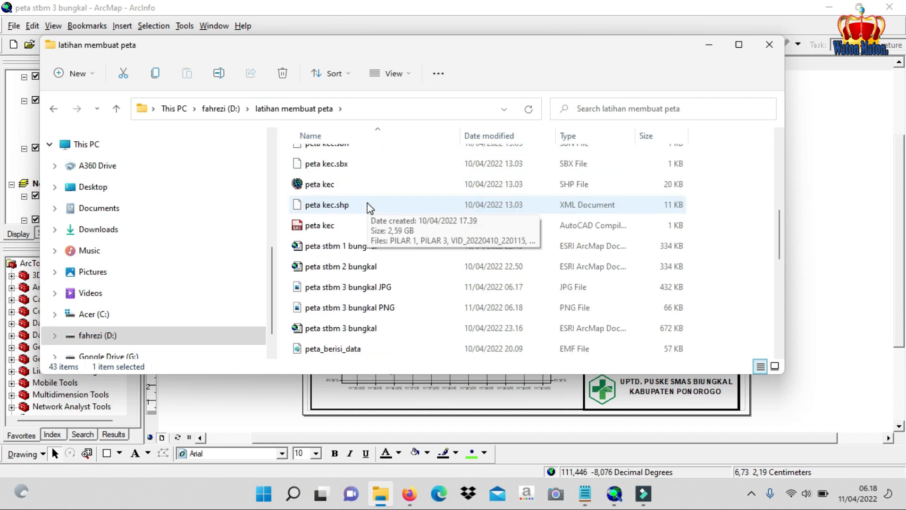
double_click(372, 288)
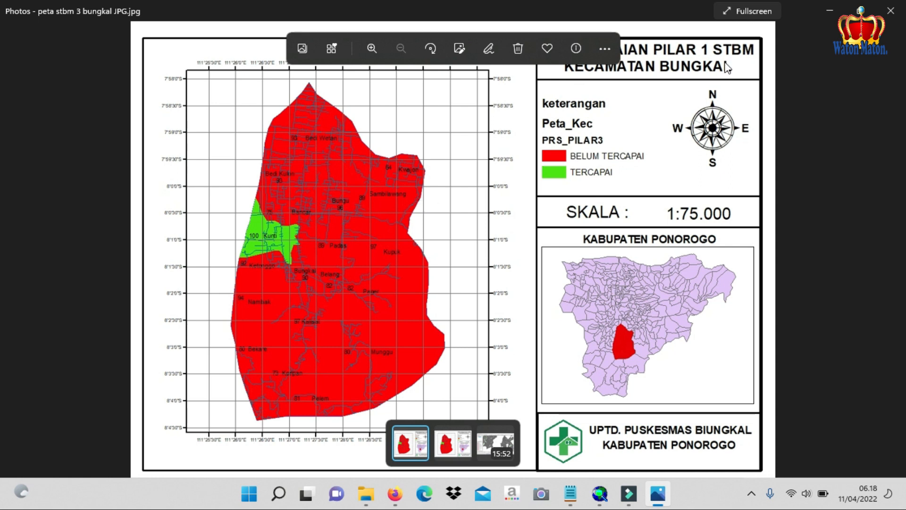
click(829, 12)
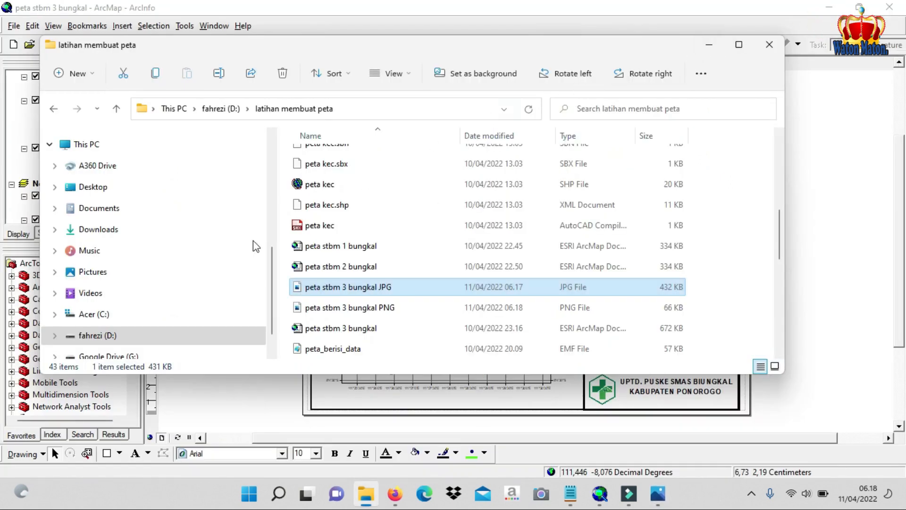
Step: Switch to Excel with a blank workbook and select cell D4
click(279, 494)
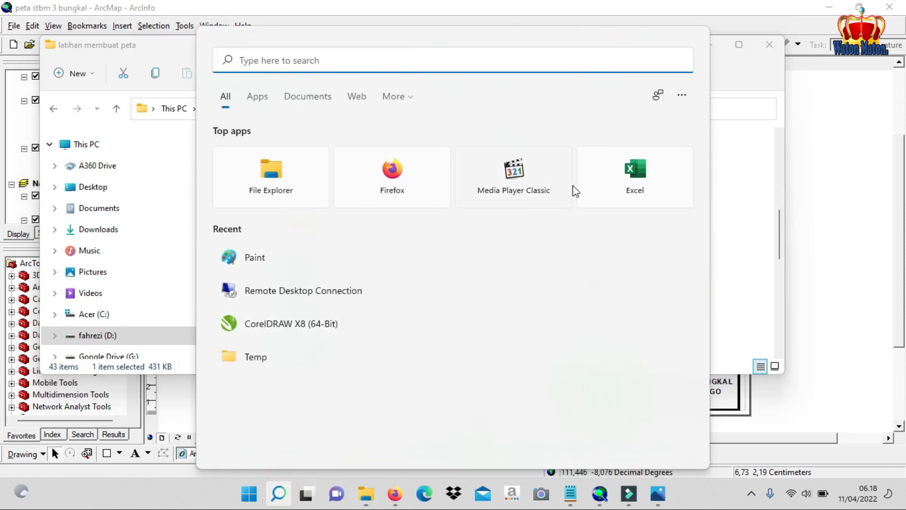
click(621, 170)
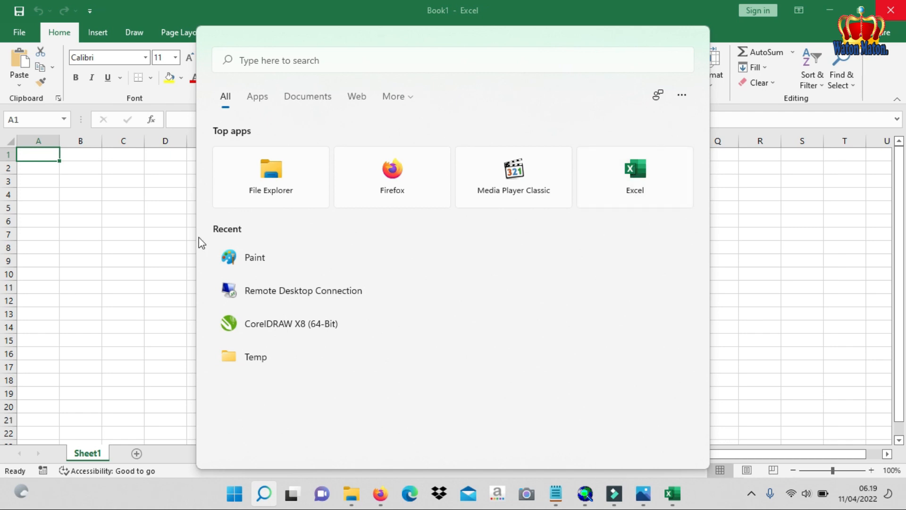
click(151, 222)
click(160, 195)
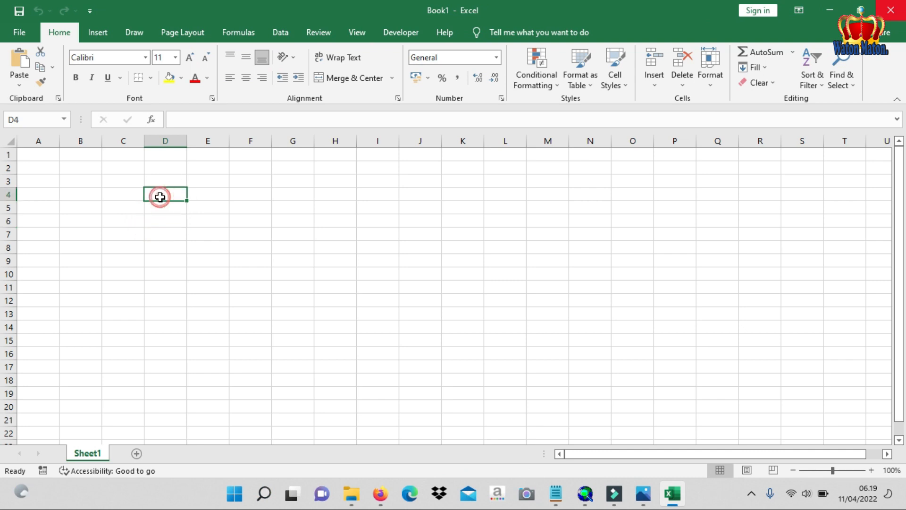
Step: Insert the picture peta stbm 3 bungkal JPG from the latihan membuat peta folder on drive D at cell D4
click(92, 37)
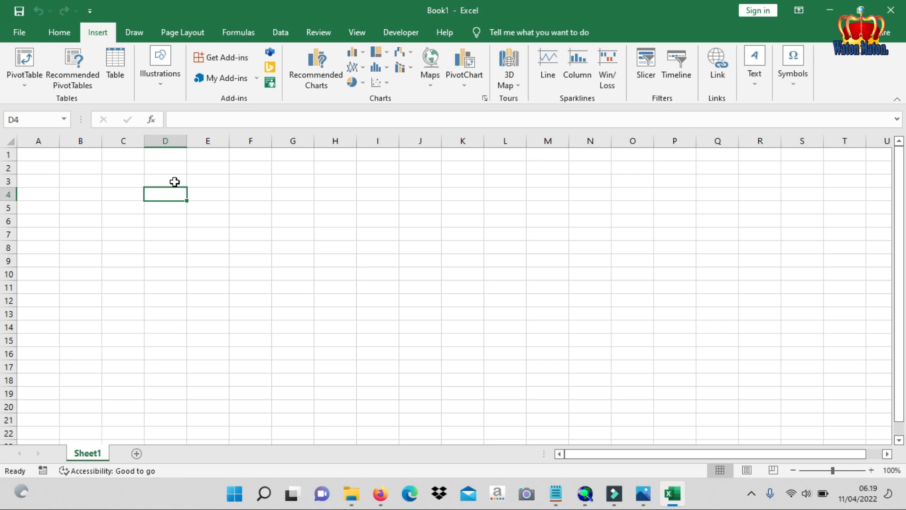
click(160, 78)
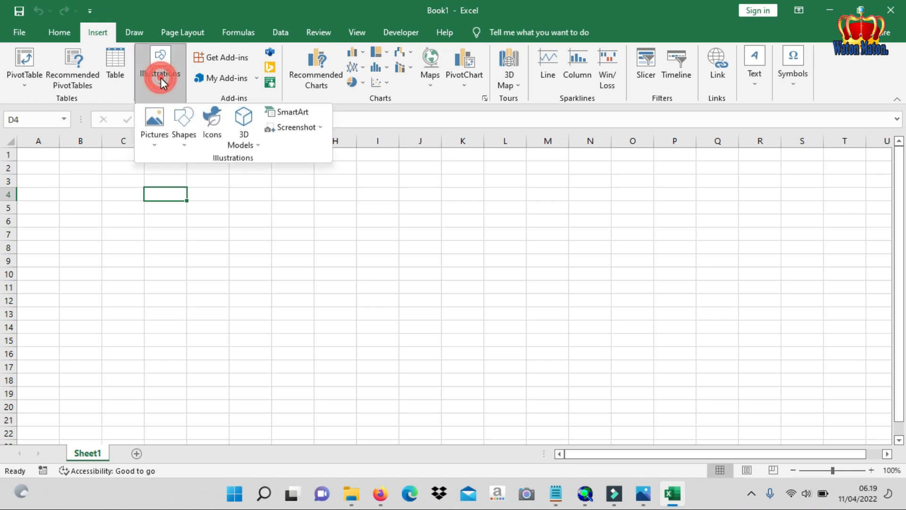
click(154, 123)
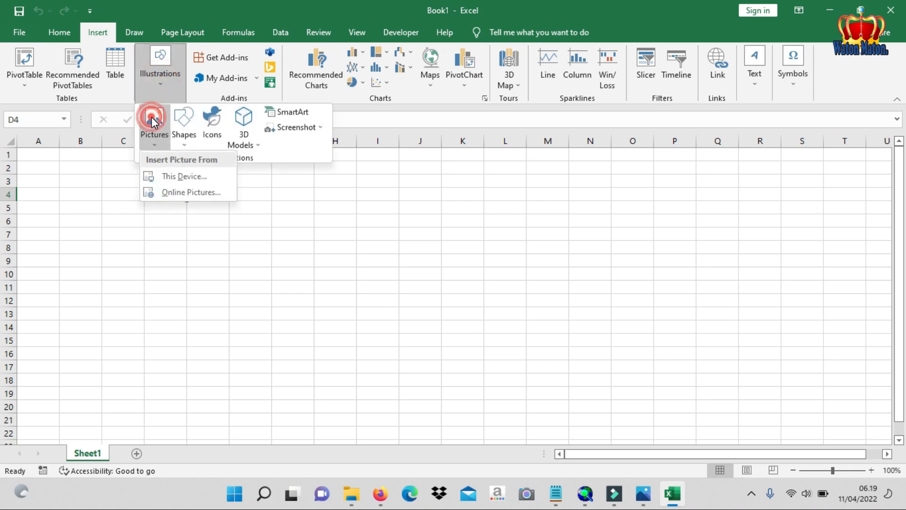
click(159, 178)
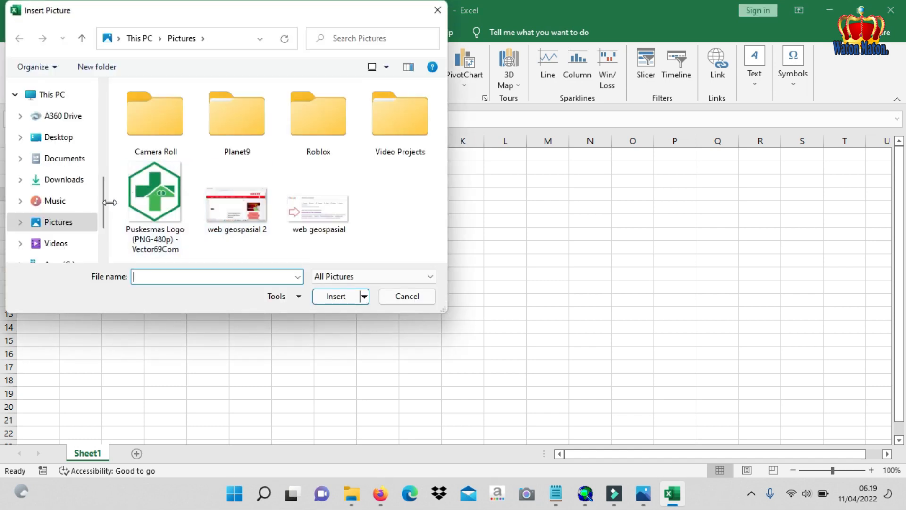
drag(104, 218, 102, 239)
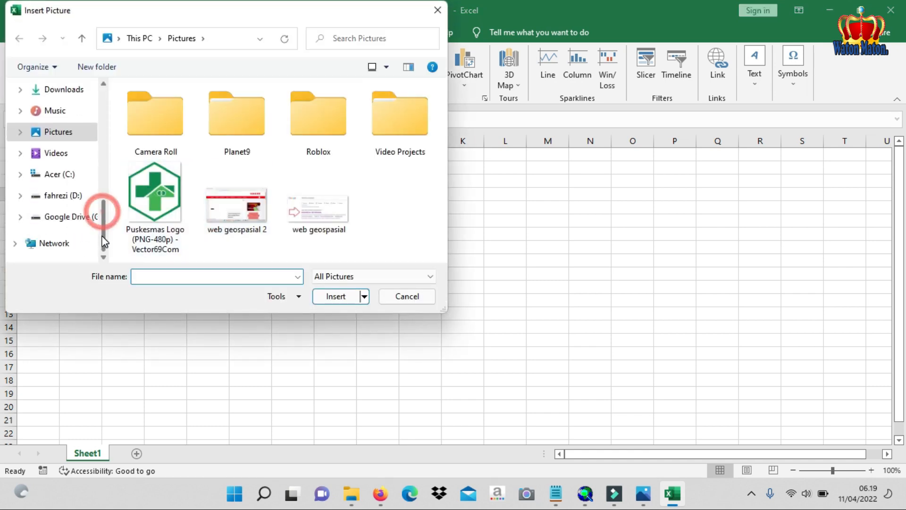
click(71, 197)
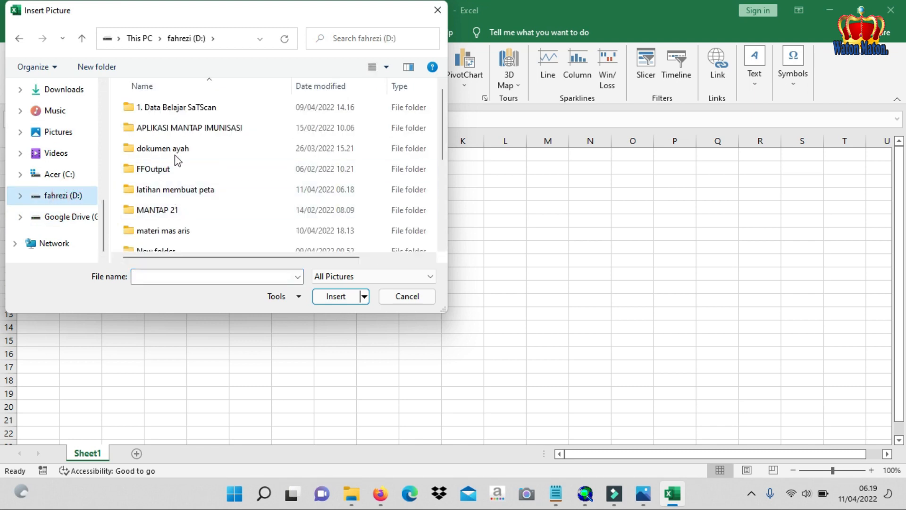
click(169, 191)
double_click(169, 191)
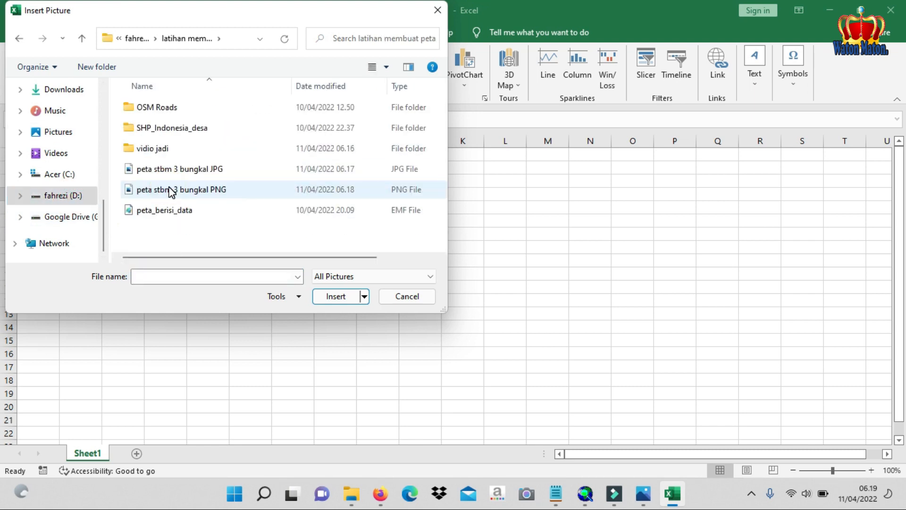
click(220, 171)
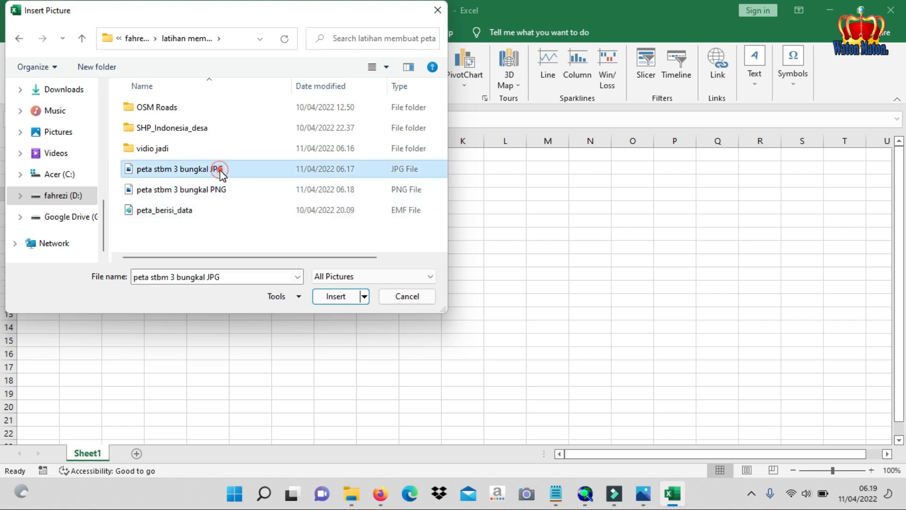
click(331, 296)
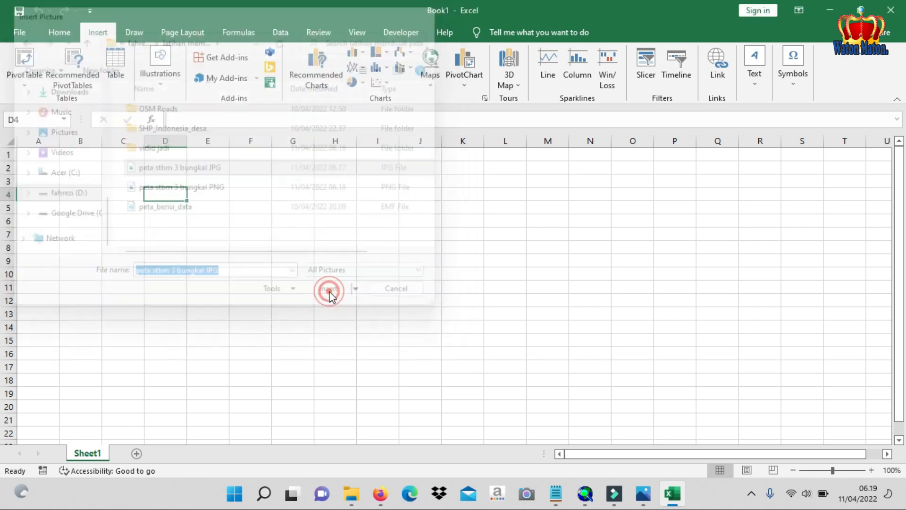
scroll(471, 269, down, 5)
scroll(471, 269, up, 3)
scroll(603, 184, up, 2)
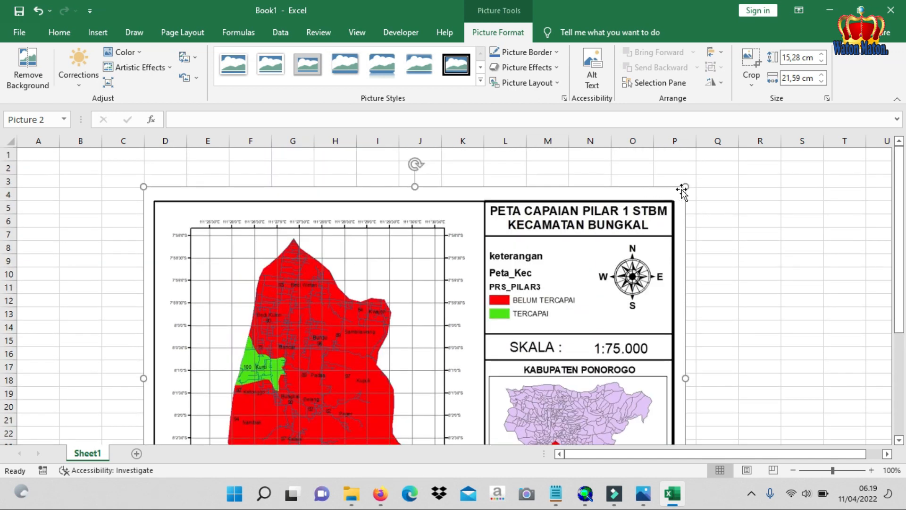
Step: Shrink the JPG map picture to about 12.92 by 18.26 cm near columns C to M and delete it from the sheet
drag(682, 189, 616, 249)
drag(515, 328, 480, 243)
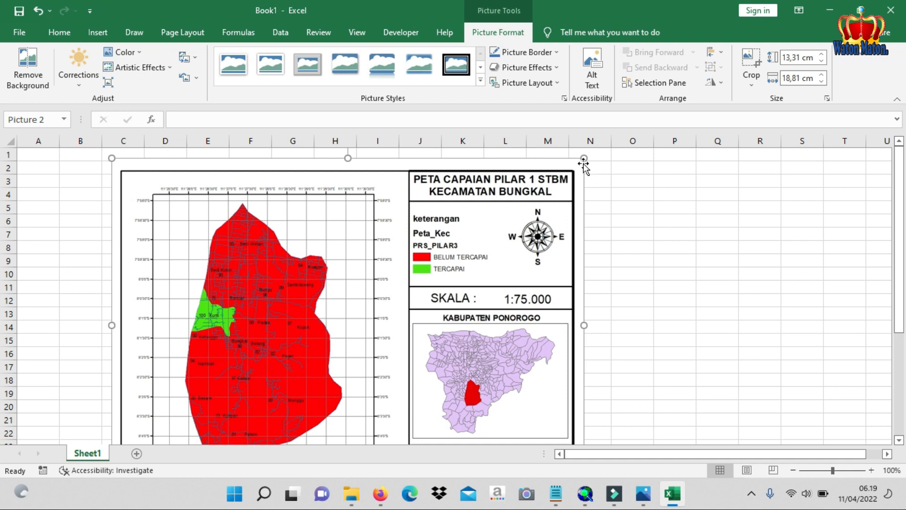
drag(582, 158, 570, 186)
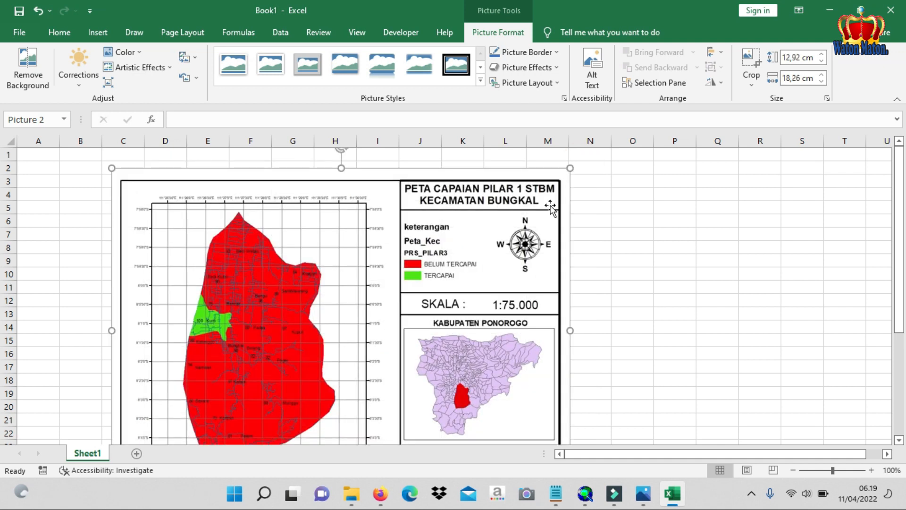
key(Delete)
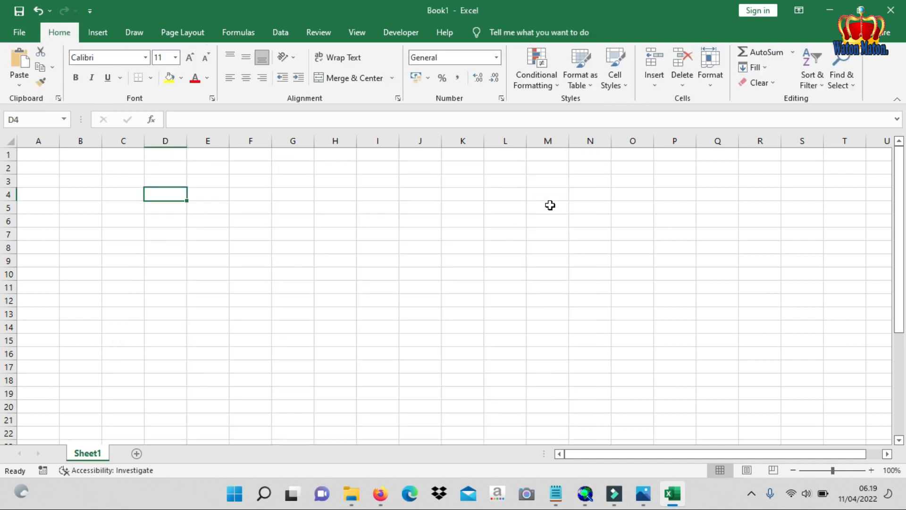
Step: Insert the picture peta stbm 3 bungkal PNG from the latihan membuat peta folder at cell D4
click(96, 32)
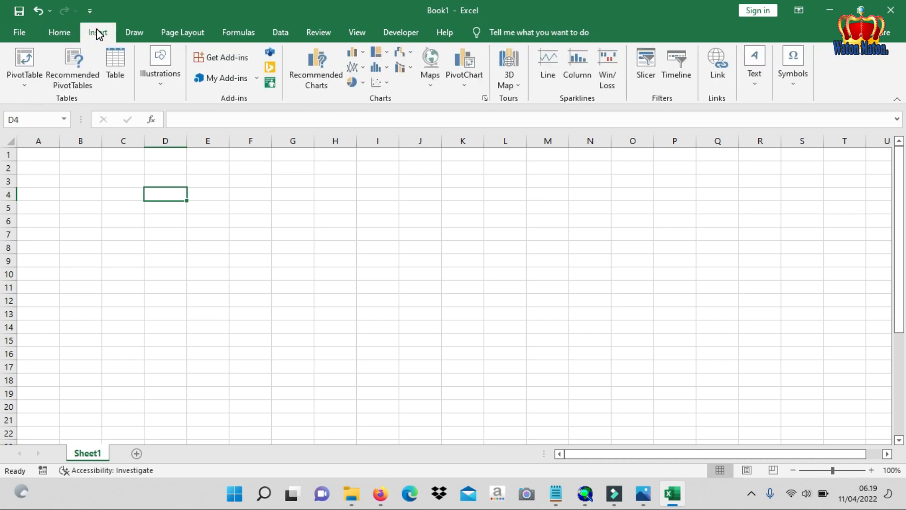
click(160, 71)
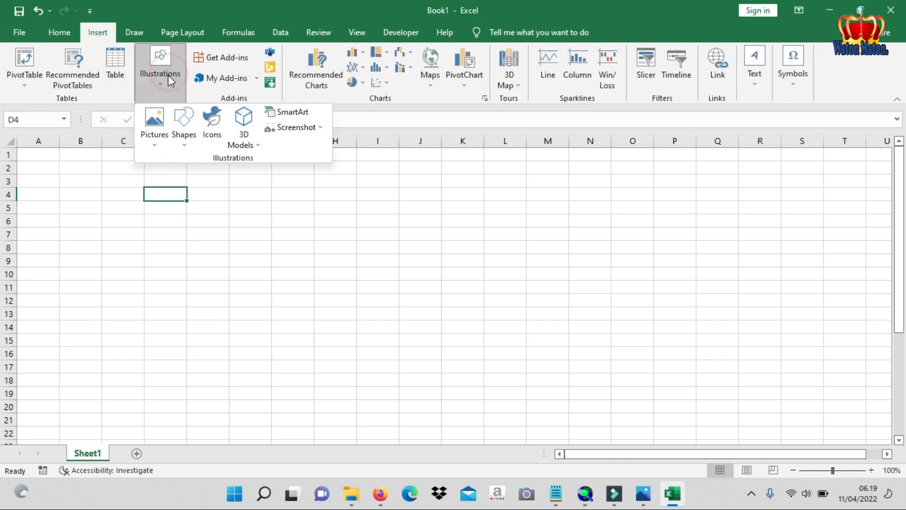
click(153, 125)
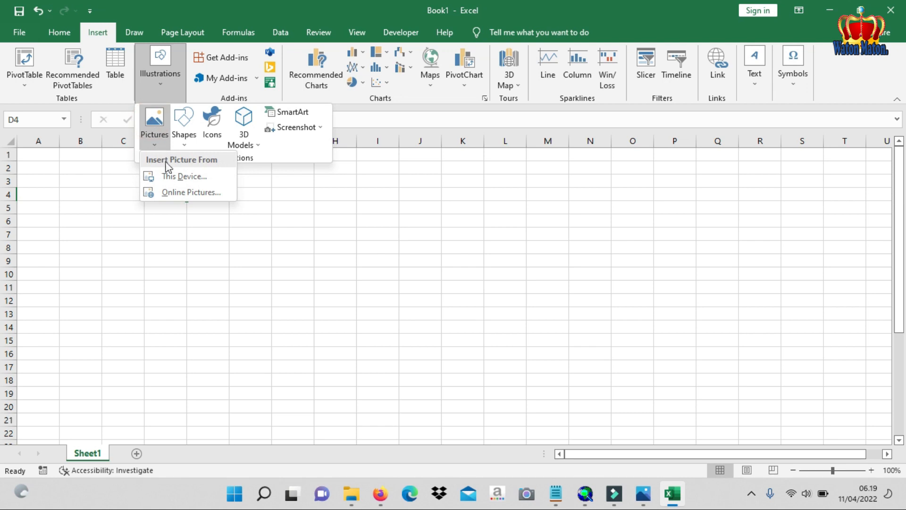
click(171, 177)
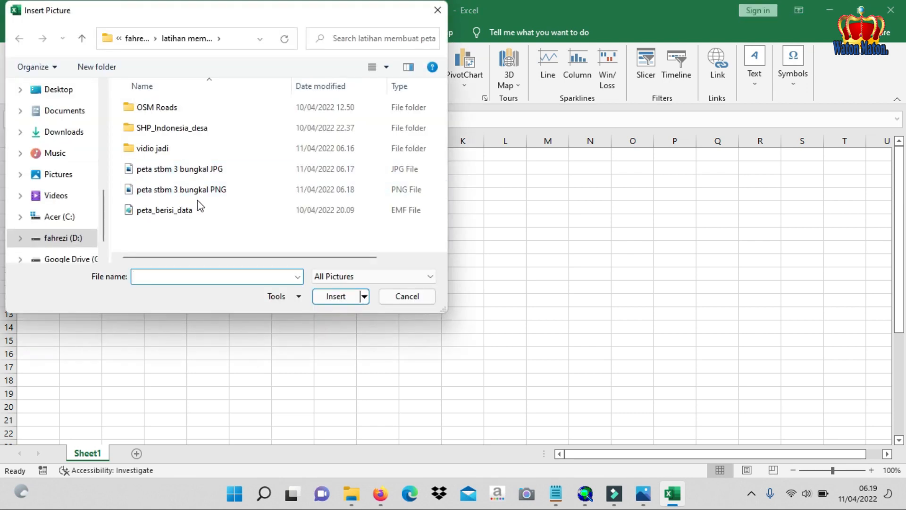
click(212, 191)
click(332, 296)
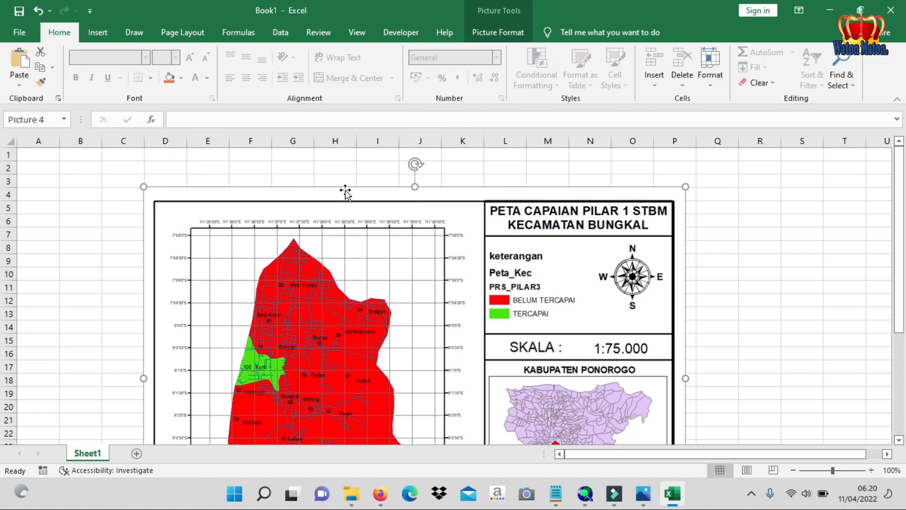
Step: Move the PNG map picture to the sheet's upper-left area, spanning columns A to M, and deselect it at cell O4
click(699, 210)
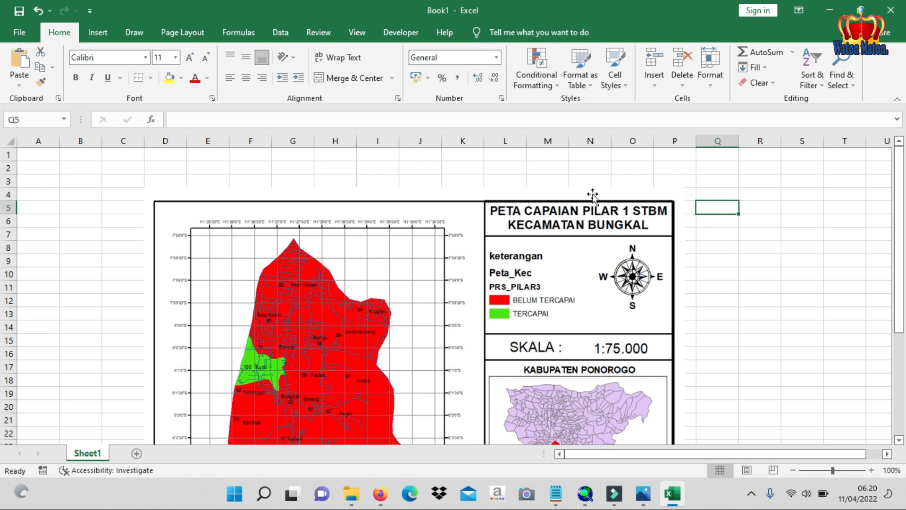
drag(490, 230, 378, 187)
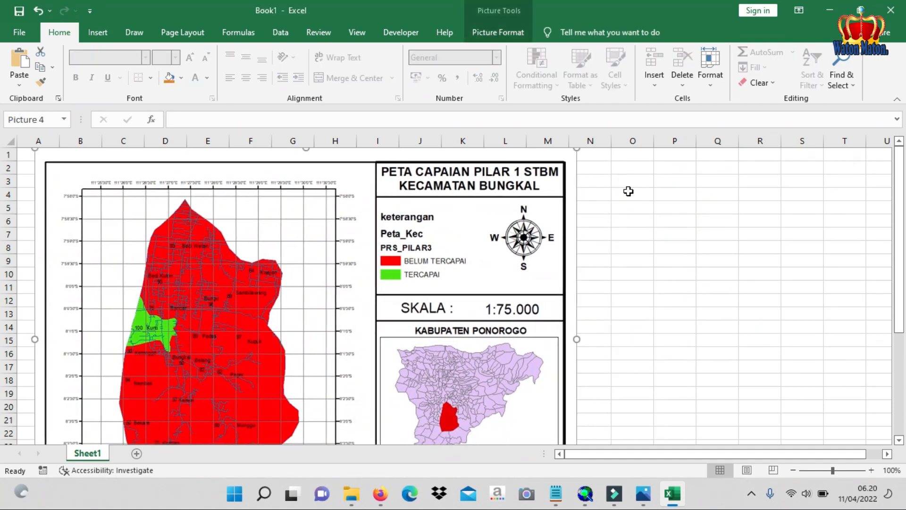
click(628, 191)
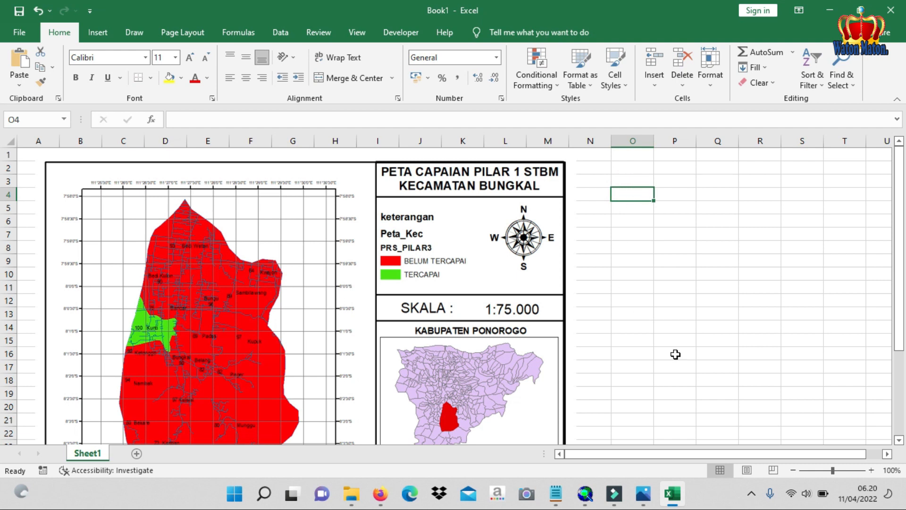
Step: Close the Book1 workbook
click(890, 10)
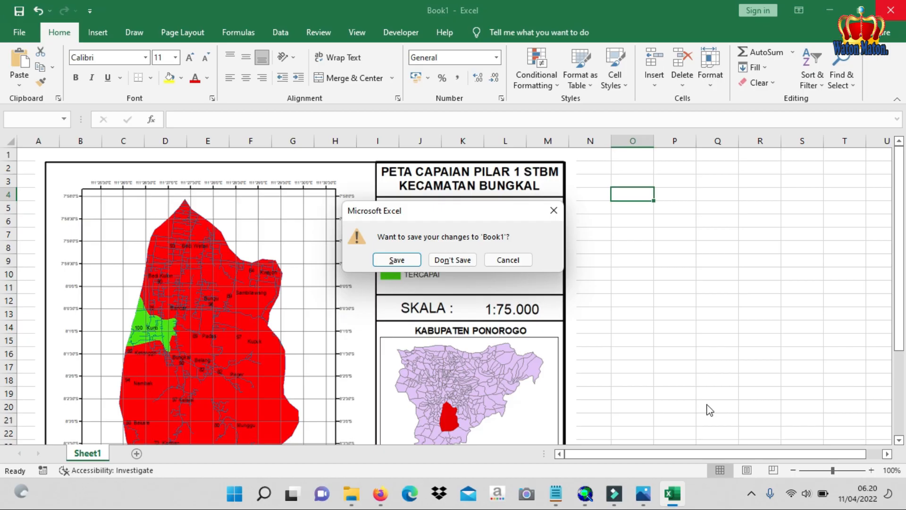